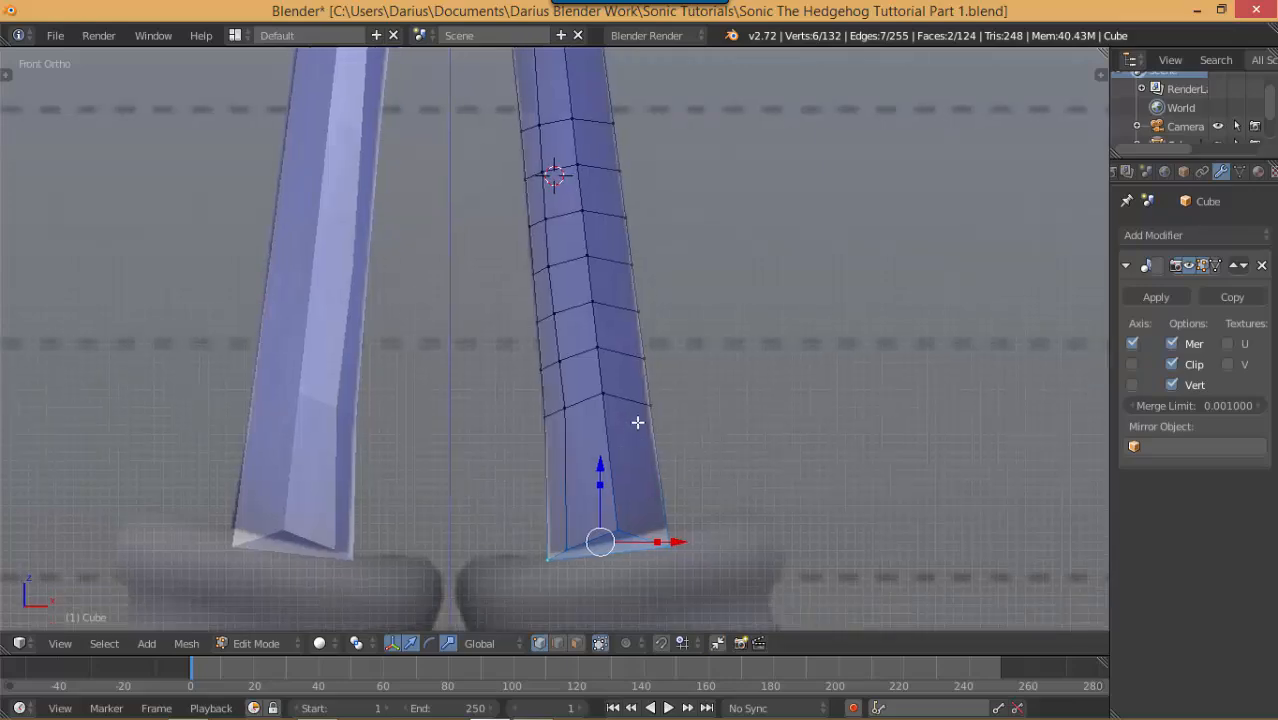
Examine the leg mesh from several angles, focusing on its jagged lower end
{"action": "scroll", "coordinate": [650, 476], "scroll_direction": "up", "scroll_amount": 3, "text": "shift"}
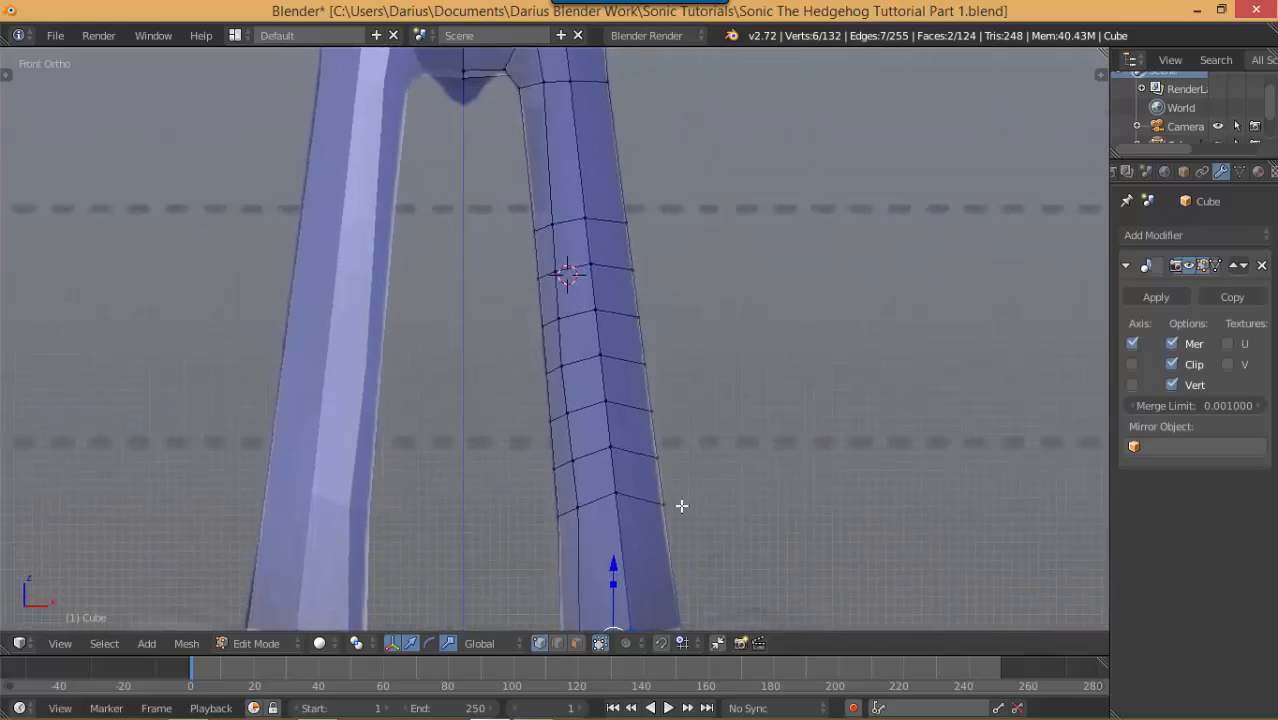
{"action": "middle_click_drag", "start_coordinate": [681, 506], "coordinate": [572, 476]}
{"action": "middle_click_drag", "start_coordinate": [552, 366], "coordinate": [622, 405]}
{"action": "key", "text": "KP_1"}
{"action": "scroll", "coordinate": [610, 440], "scroll_direction": "down", "scroll_amount": 3}
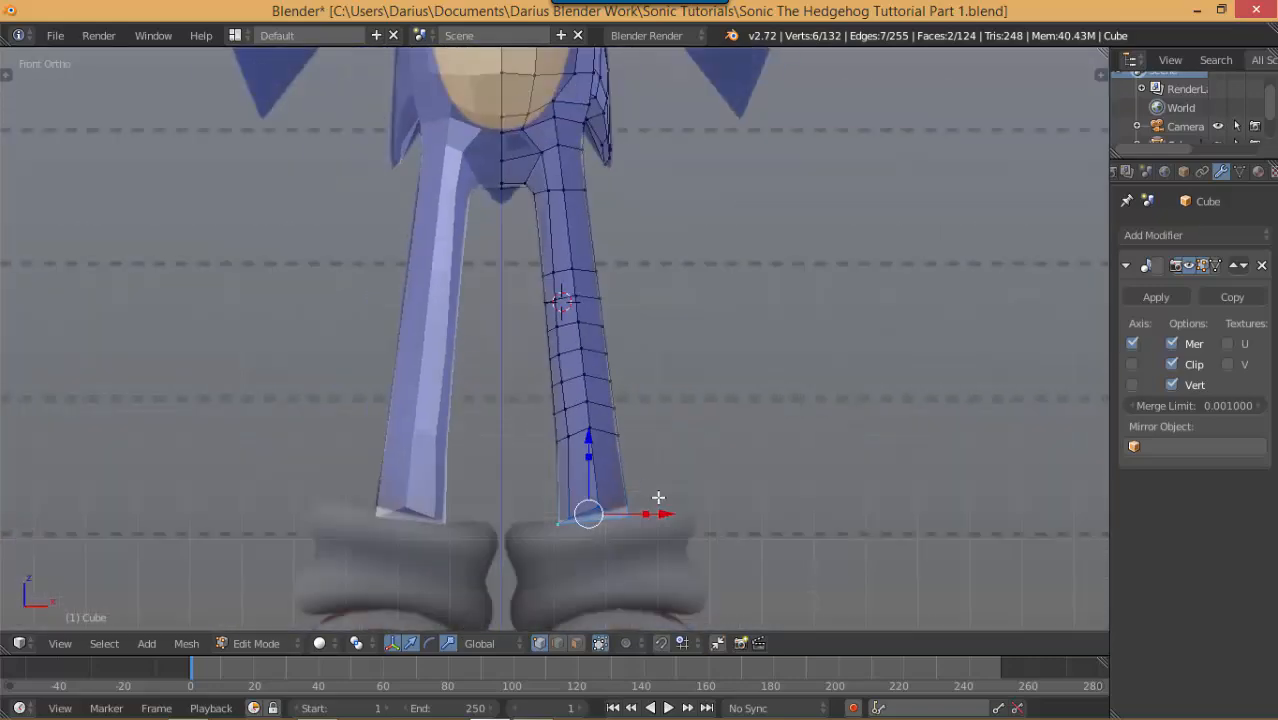
{"action": "scroll", "coordinate": [640, 430], "scroll_direction": "up", "scroll_amount": 2}
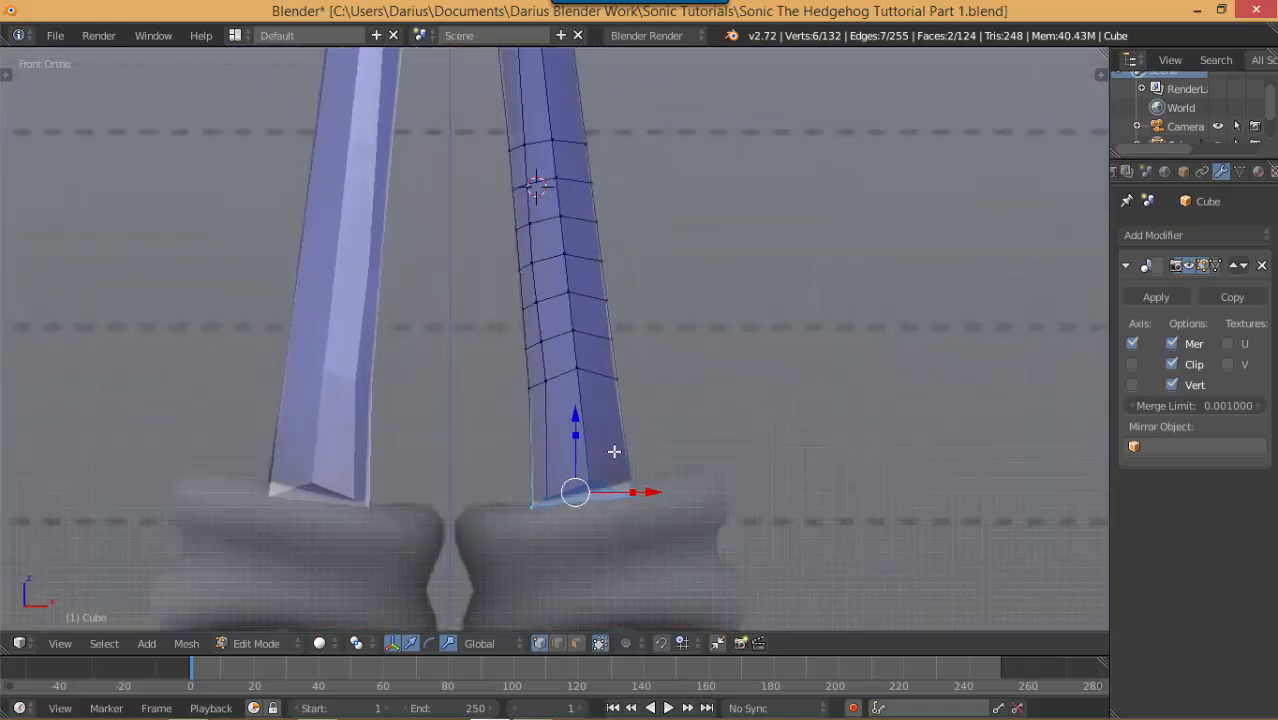
{"action": "middle_click_drag", "start_coordinate": [615, 435], "coordinate": [454, 439]}
{"action": "key", "text": "KP_1"}
Show the mesh in wireframe, select all six vertices at the leg's lower end, and flatten them by scaling to 0 along Z
{"action": "key", "text": "a"}
{"action": "key", "text": "z"}
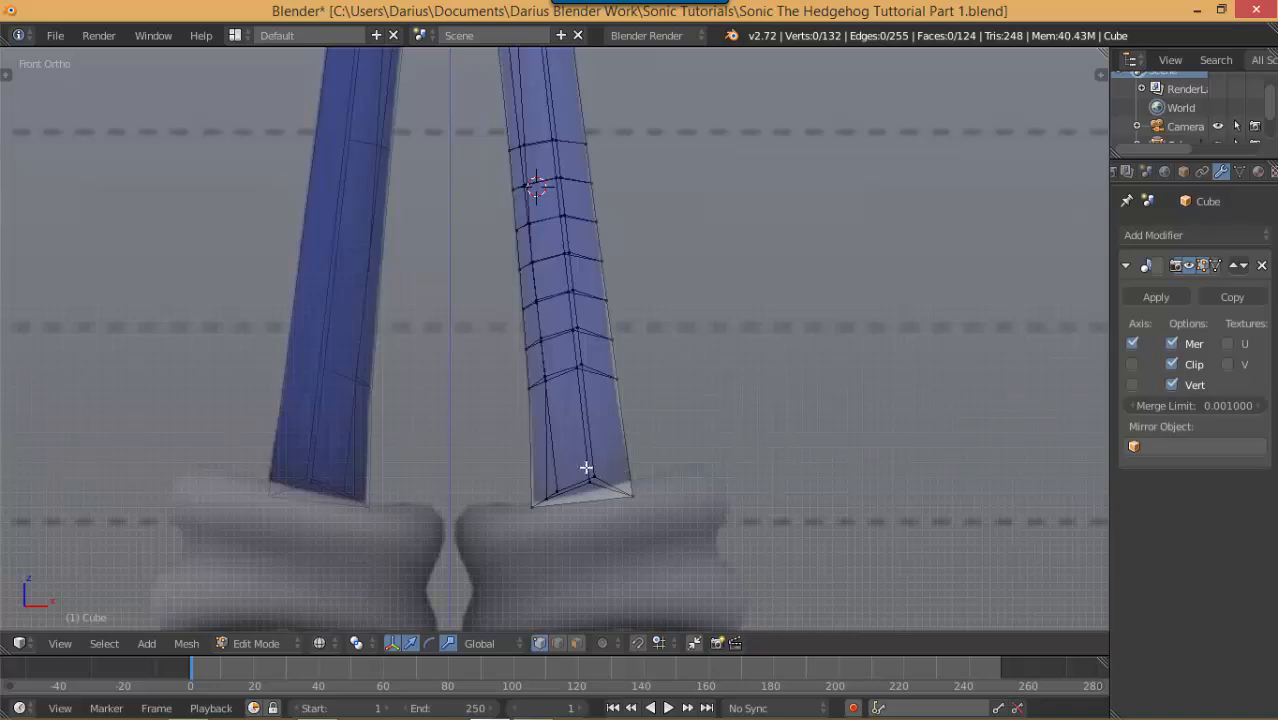
{"action": "key", "text": "b"}
{"action": "key", "text": "Escape"}
{"action": "key", "text": "b"}
{"action": "left_click_drag", "start_coordinate": [502, 445], "coordinate": [710, 561]}
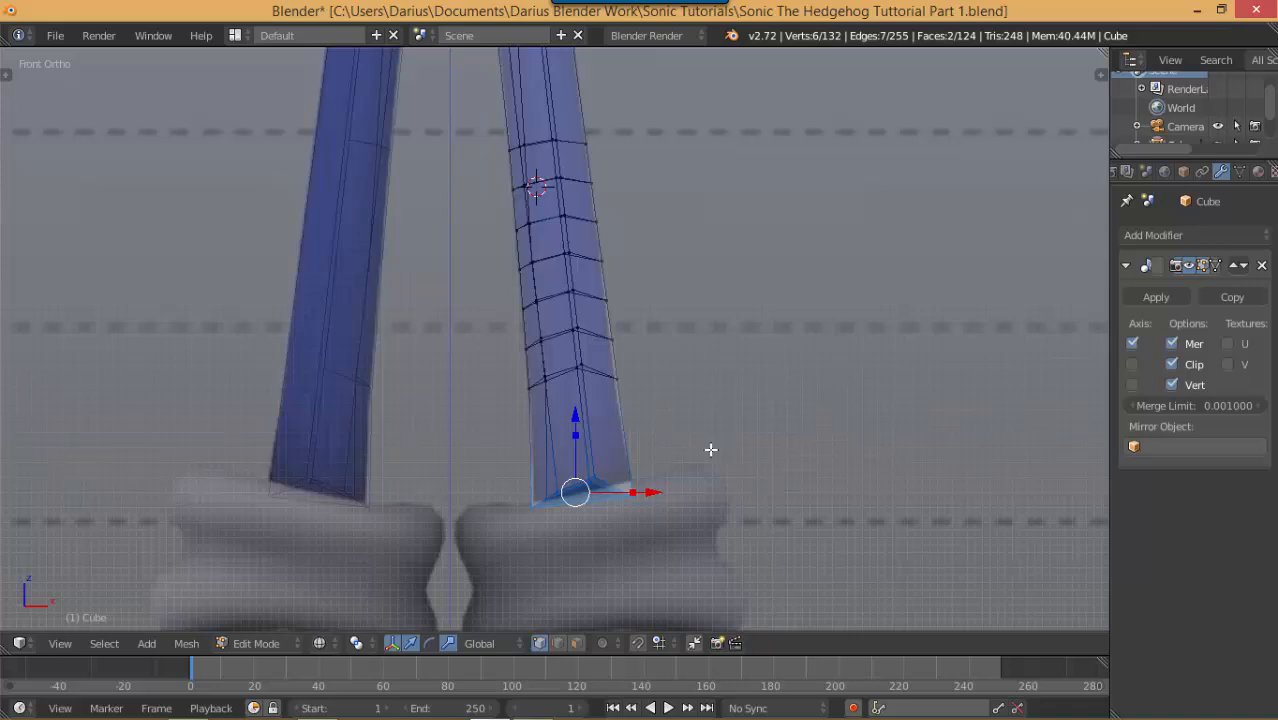
{"action": "key", "text": "s"}
{"action": "key", "text": "z"}
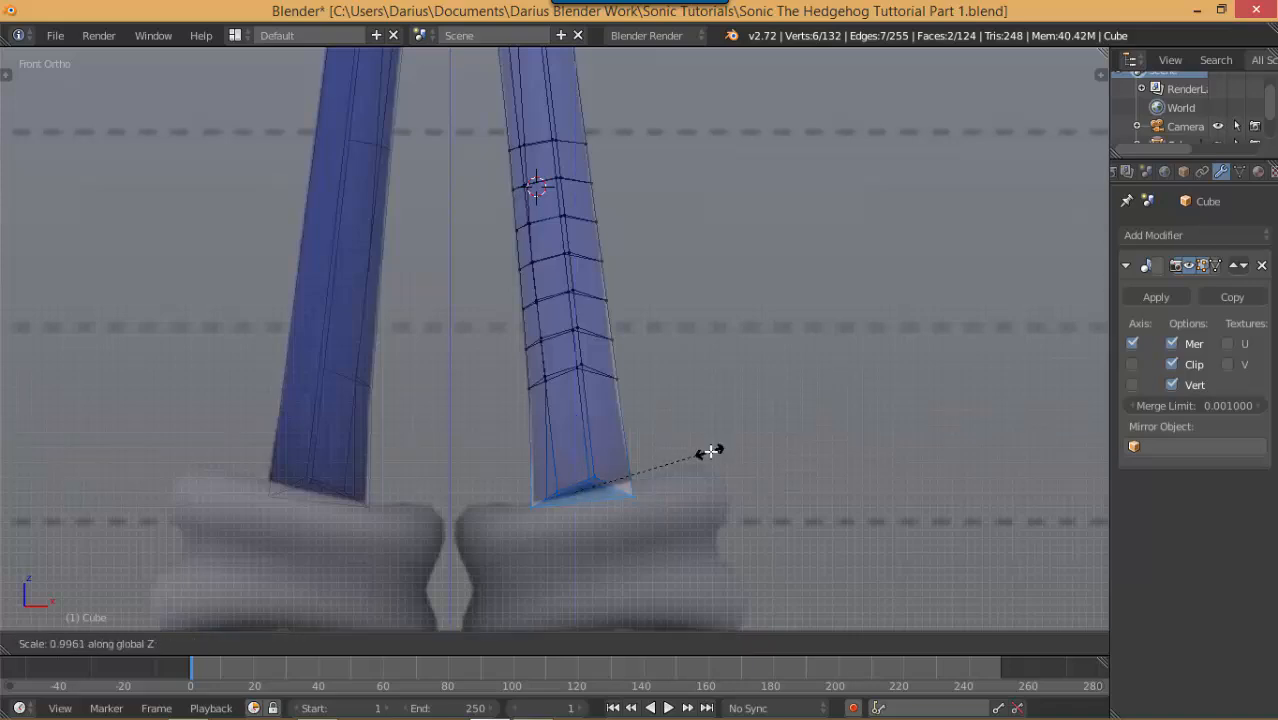
{"action": "type", "text": "0"}
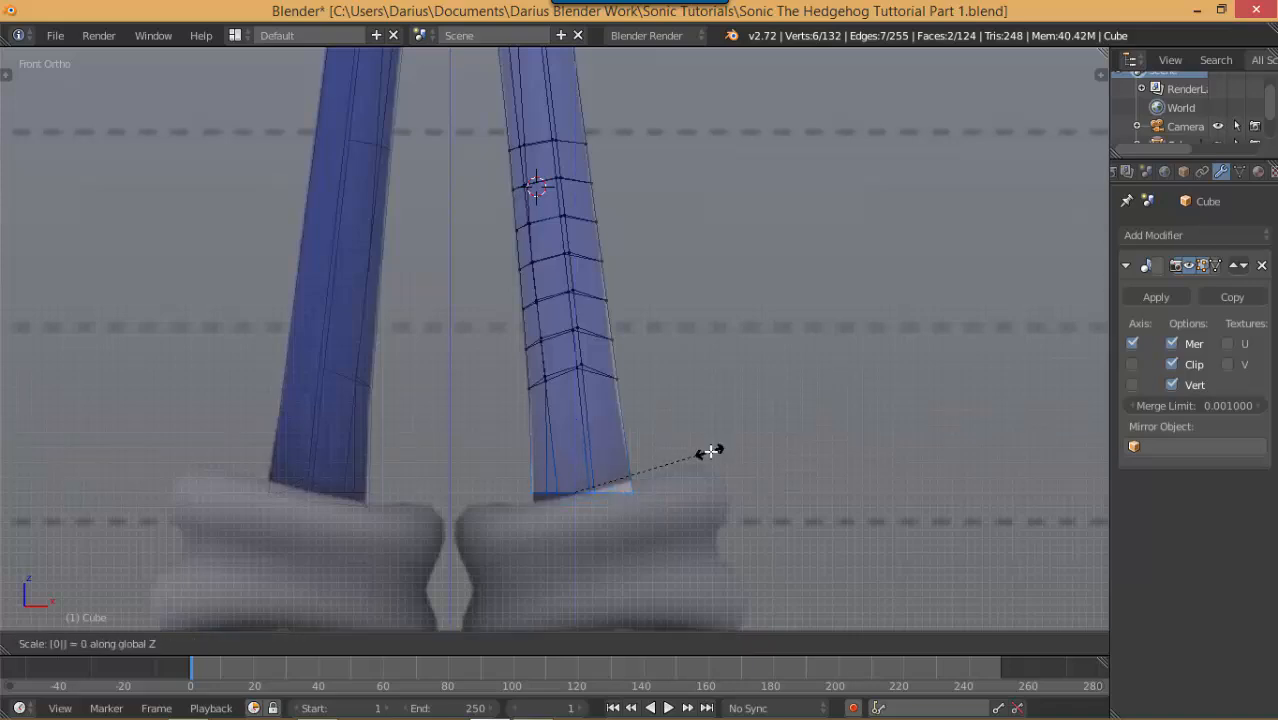
{"action": "key", "text": "Return"}
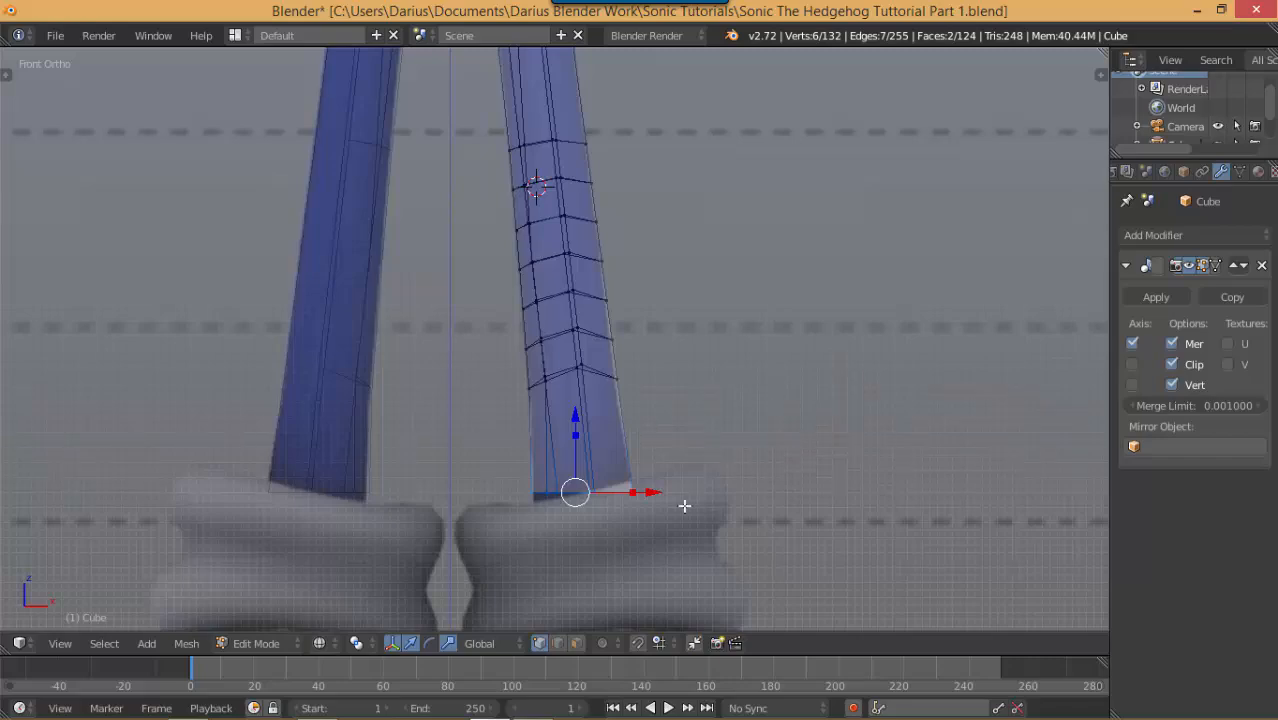
Rotate the leg's flattened end loop to match the slant of the reference shoe cuff, and move it down inside the cuff
{"action": "middle_click_drag", "start_coordinate": [683, 502], "coordinate": [637, 515]}
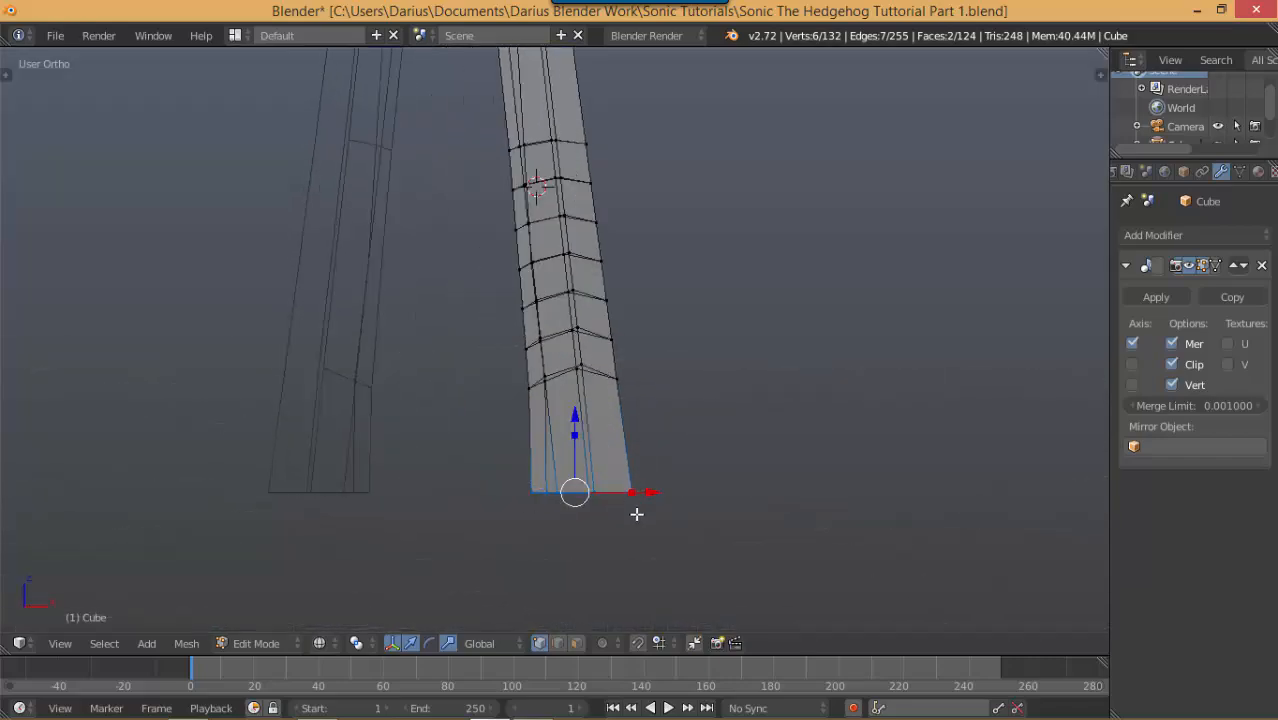
{"action": "key", "text": "KP_1"}
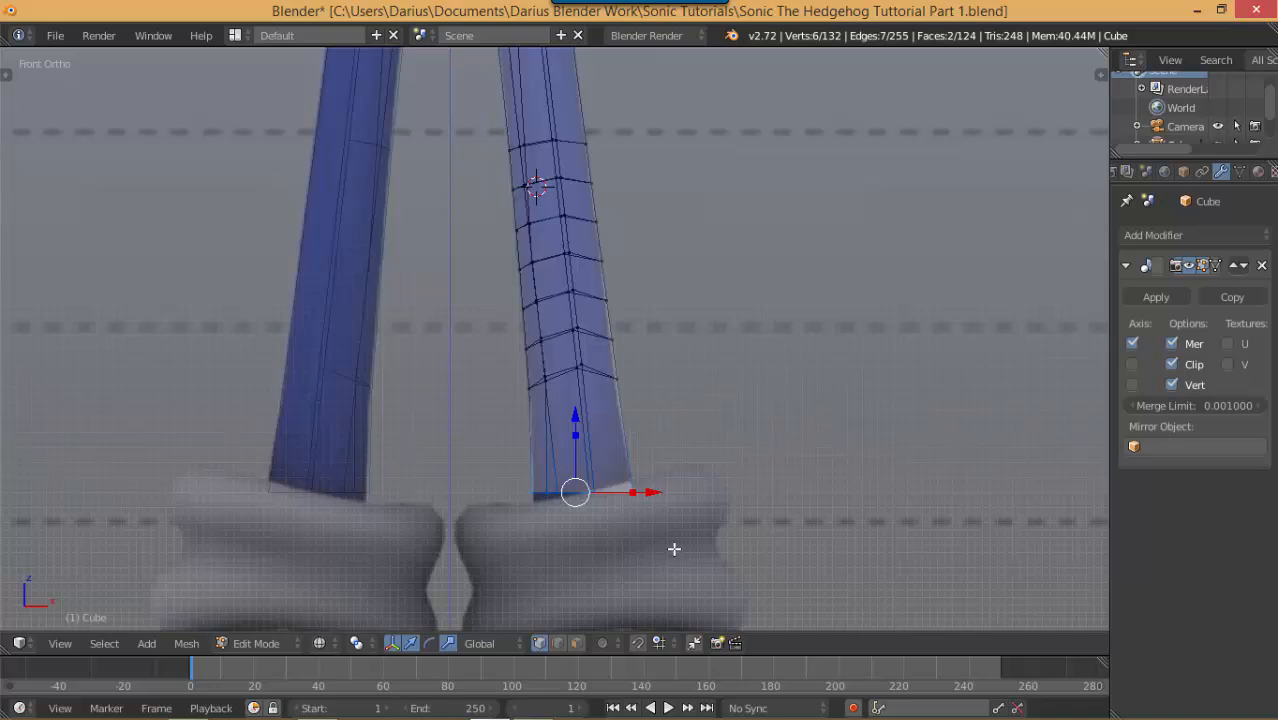
{"action": "key", "text": "r"}
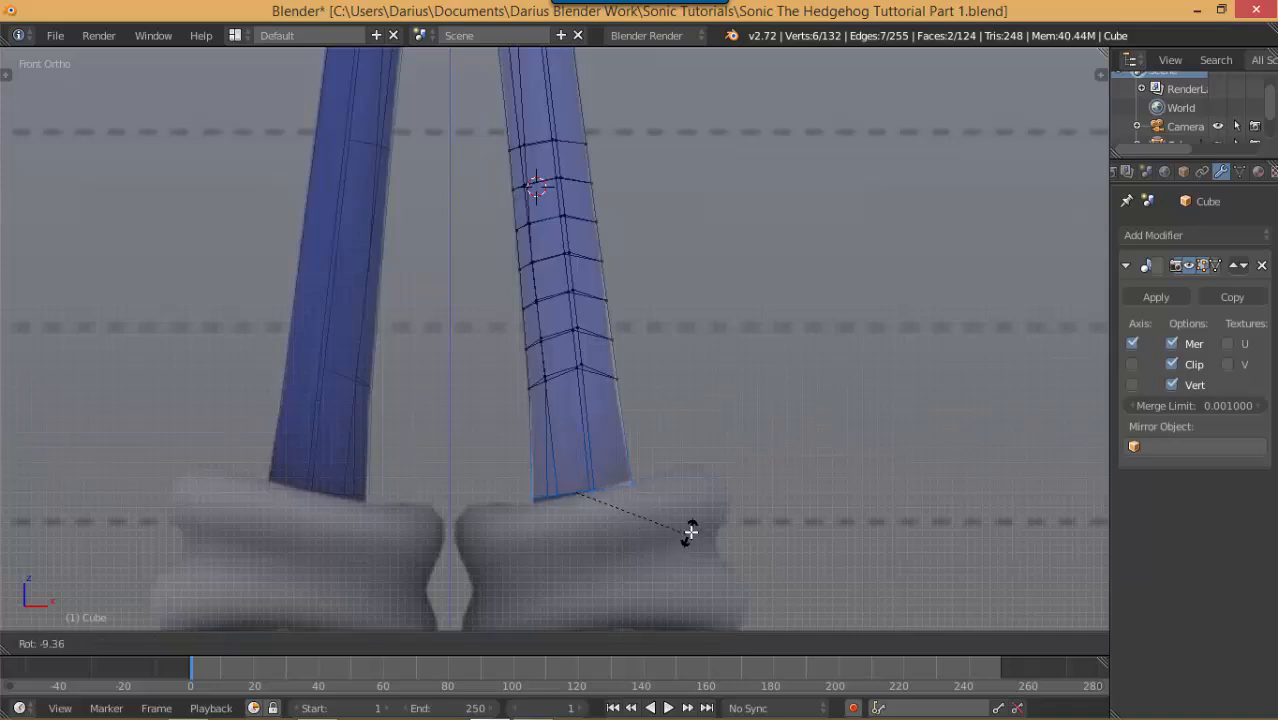
{"action": "left_click", "coordinate": [692, 528]}
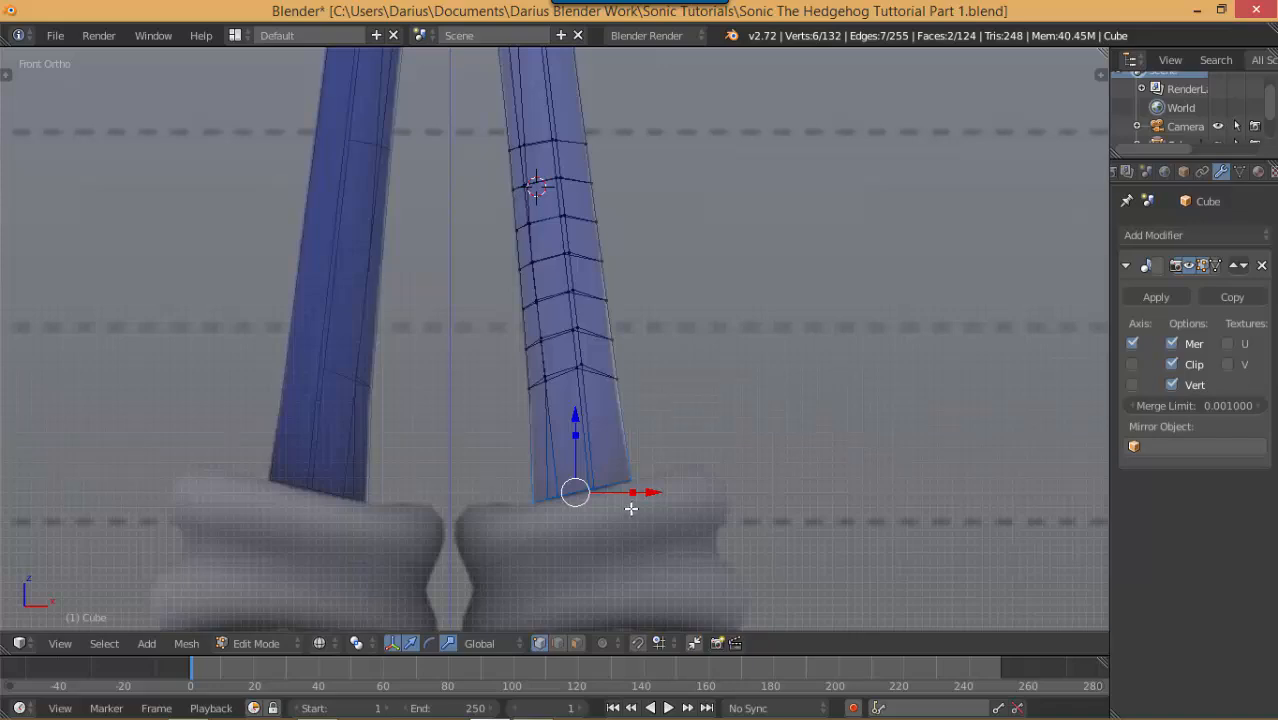
{"action": "key", "text": "g"}
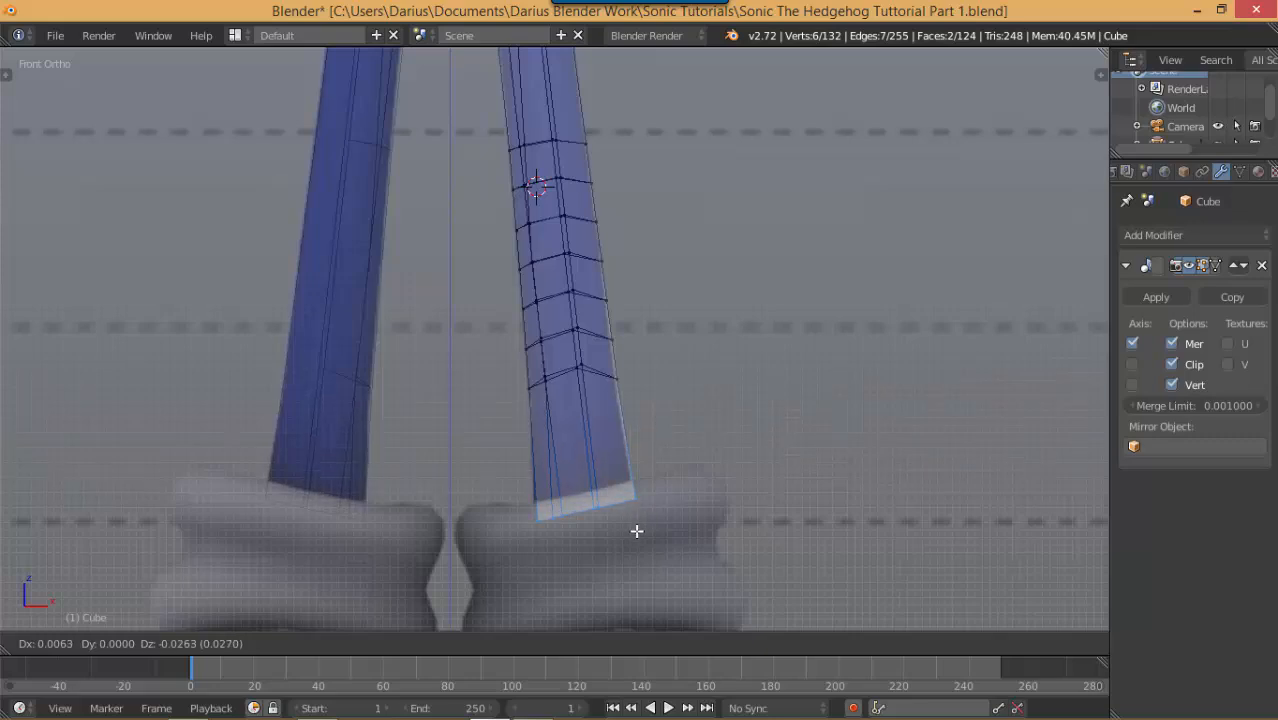
{"action": "left_click", "coordinate": [638, 584]}
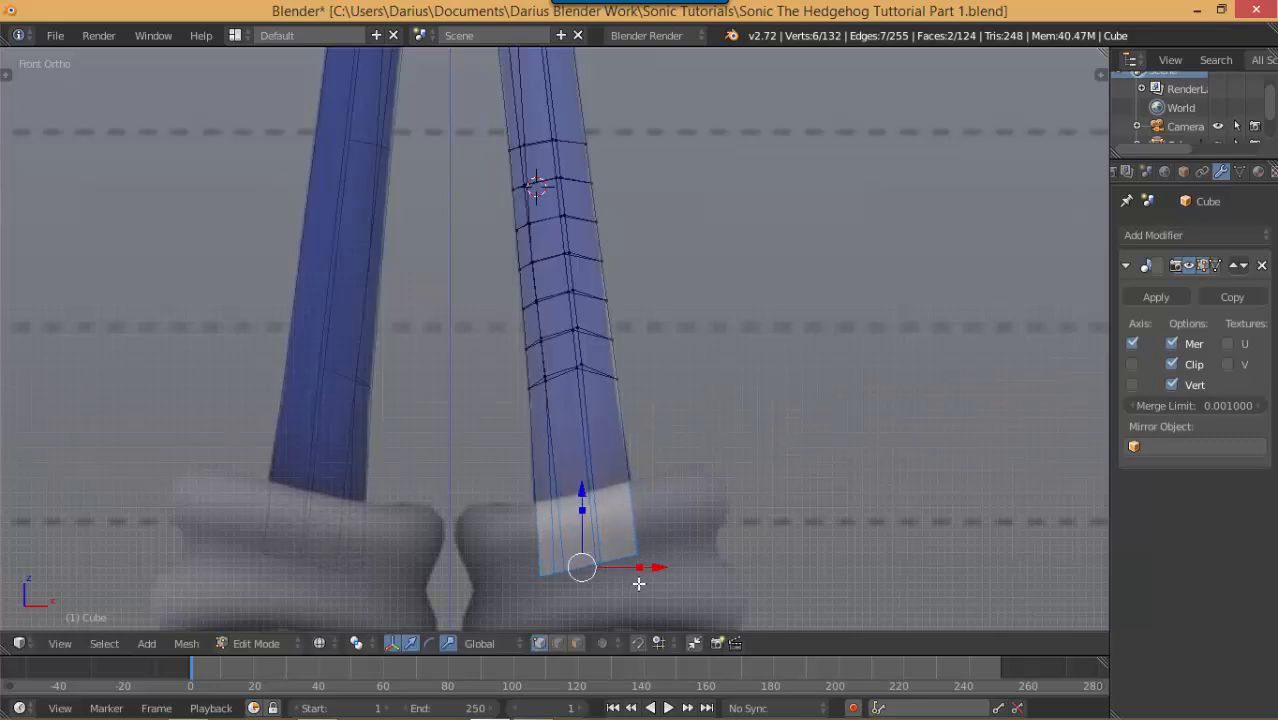
Compare the whole body mesh with the front reference image and examine the shoulder area at the top of the torso
{"action": "scroll", "coordinate": [621, 556], "scroll_direction": "down", "scroll_amount": 3}
{"action": "scroll", "coordinate": [616, 557], "scroll_direction": "down", "scroll_amount": 5}
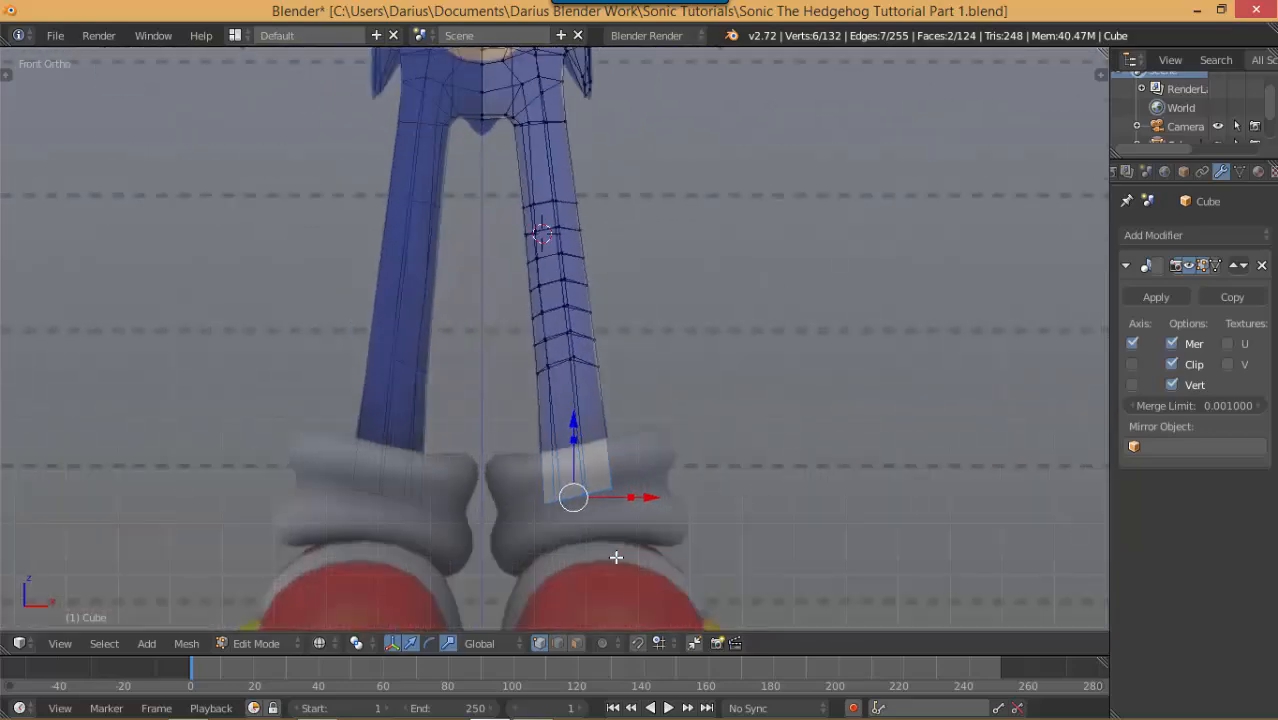
{"action": "scroll", "coordinate": [616, 557], "scroll_direction": "up", "scroll_amount": 2}
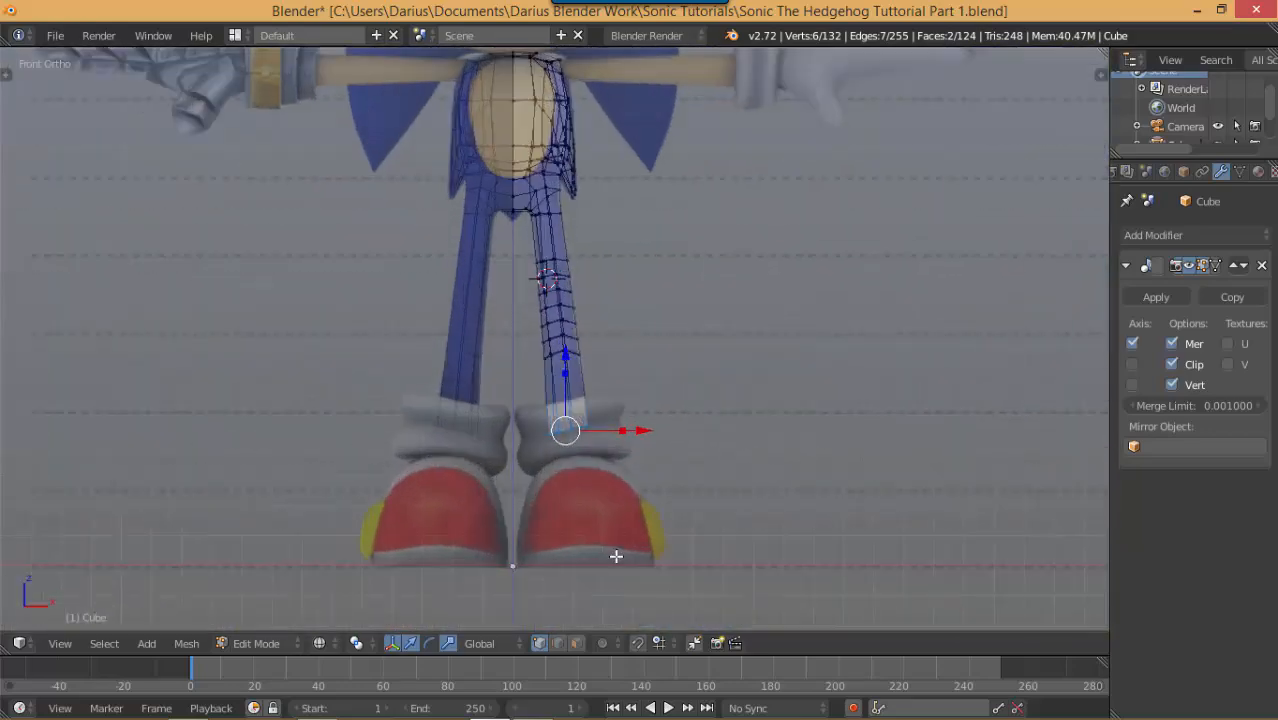
{"action": "scroll", "coordinate": [606, 435], "scroll_direction": "down", "scroll_amount": 3}
{"action": "scroll", "coordinate": [614, 480], "scroll_direction": "up", "scroll_amount": 1}
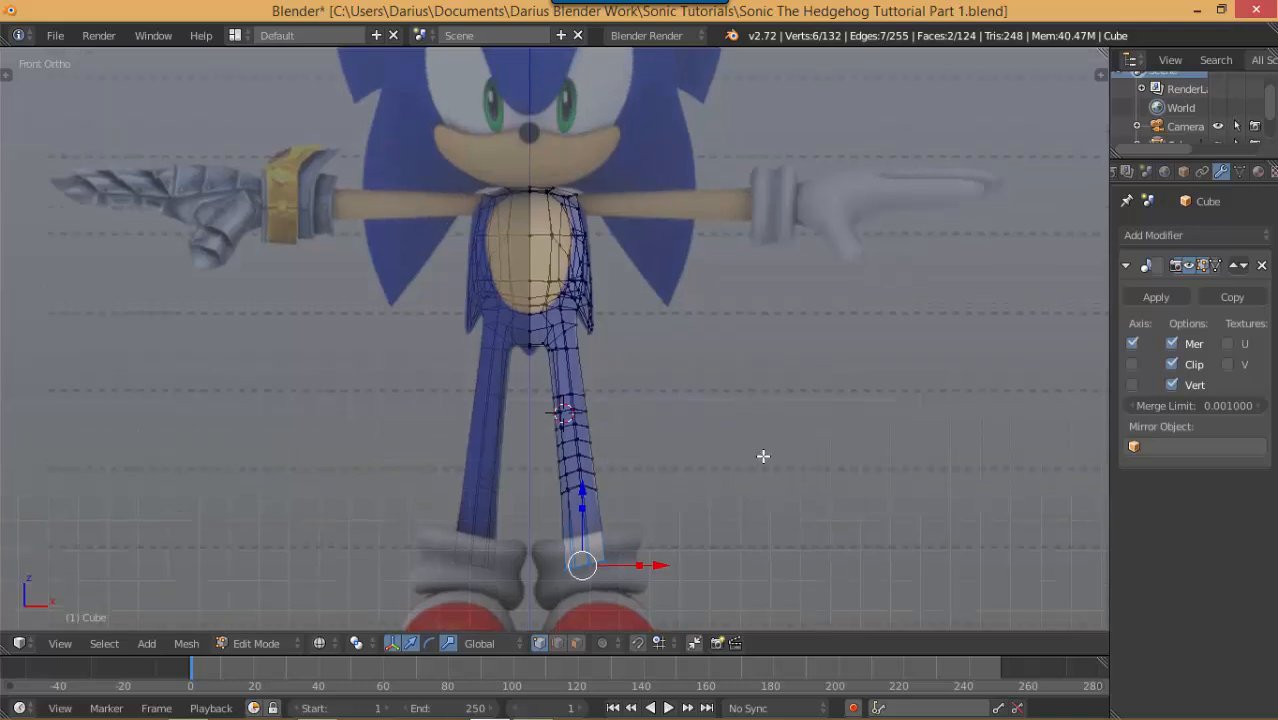
{"action": "scroll", "coordinate": [722, 403], "scroll_direction": "up", "scroll_amount": 2}
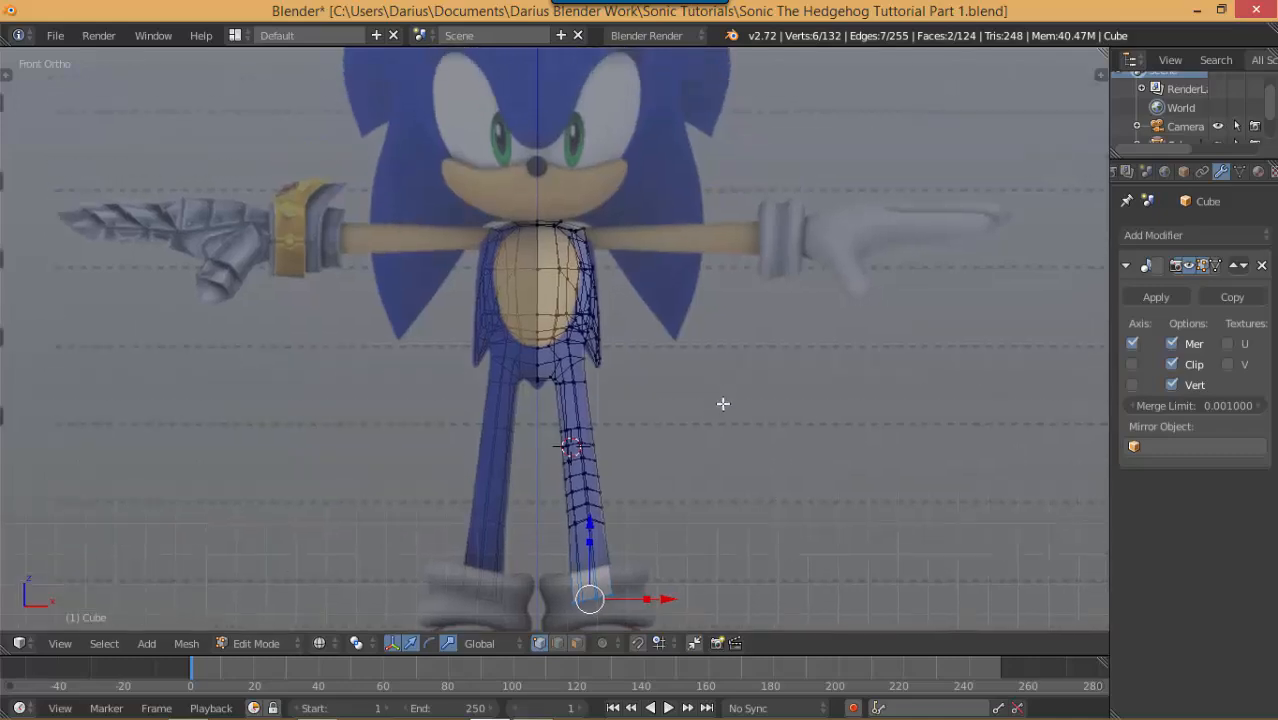
{"action": "scroll", "coordinate": [702, 357], "scroll_direction": "up", "scroll_amount": 2}
{"action": "middle_click_drag", "start_coordinate": [702, 357], "coordinate": [662, 370], "text": "shift"}
{"action": "scroll", "coordinate": [679, 402], "scroll_direction": "up", "scroll_amount": 3}
Try moving the five shoulder corner vertices outward and down toward the arm outline in the reference
{"action": "right_click", "coordinate": [634, 359]}
{"action": "right_click", "coordinate": [618, 317], "text": "shift"}
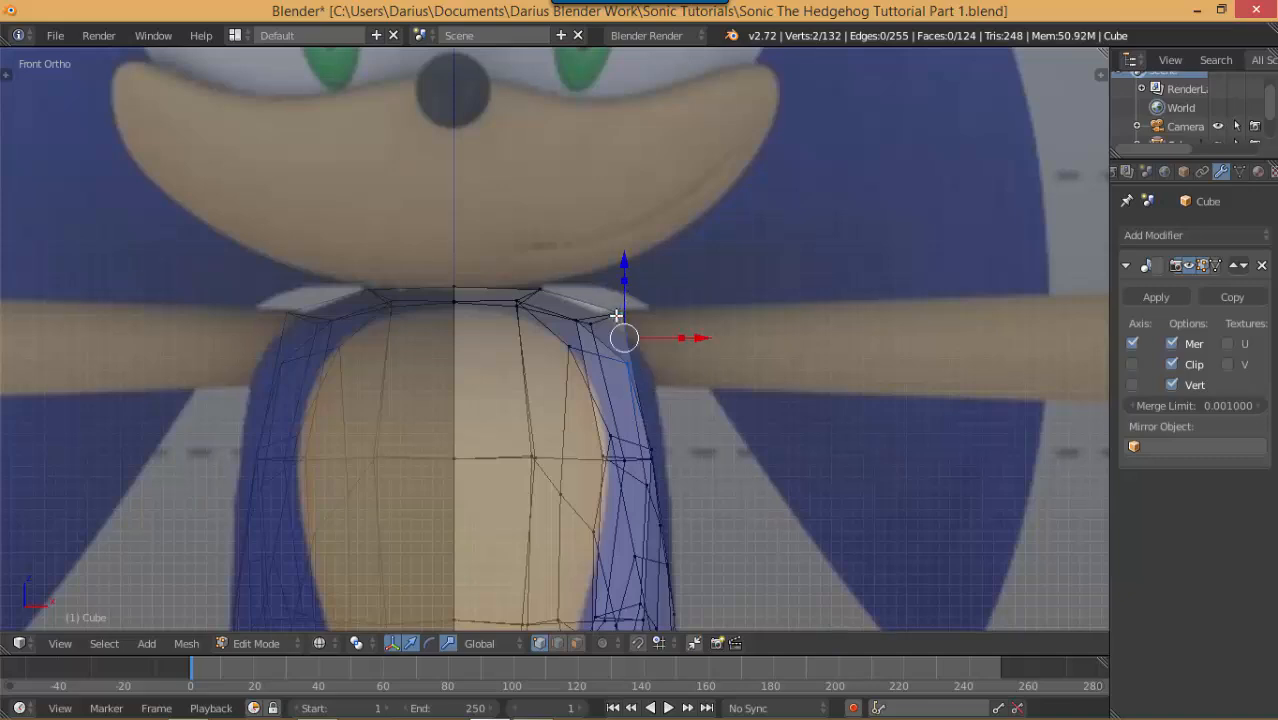
{"action": "right_click", "coordinate": [592, 321], "text": "shift"}
{"action": "right_click", "coordinate": [584, 320], "text": "shift"}
{"action": "right_click", "coordinate": [574, 335], "text": "shift"}
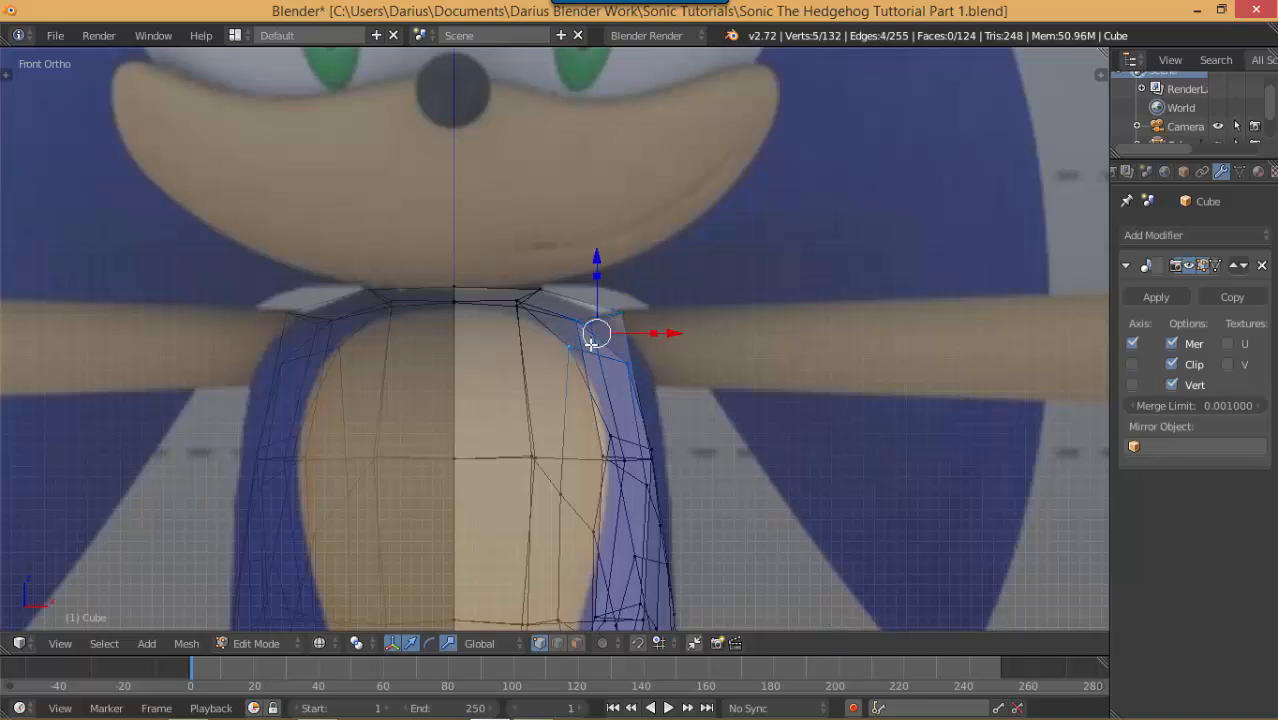
{"action": "key", "text": "g"}
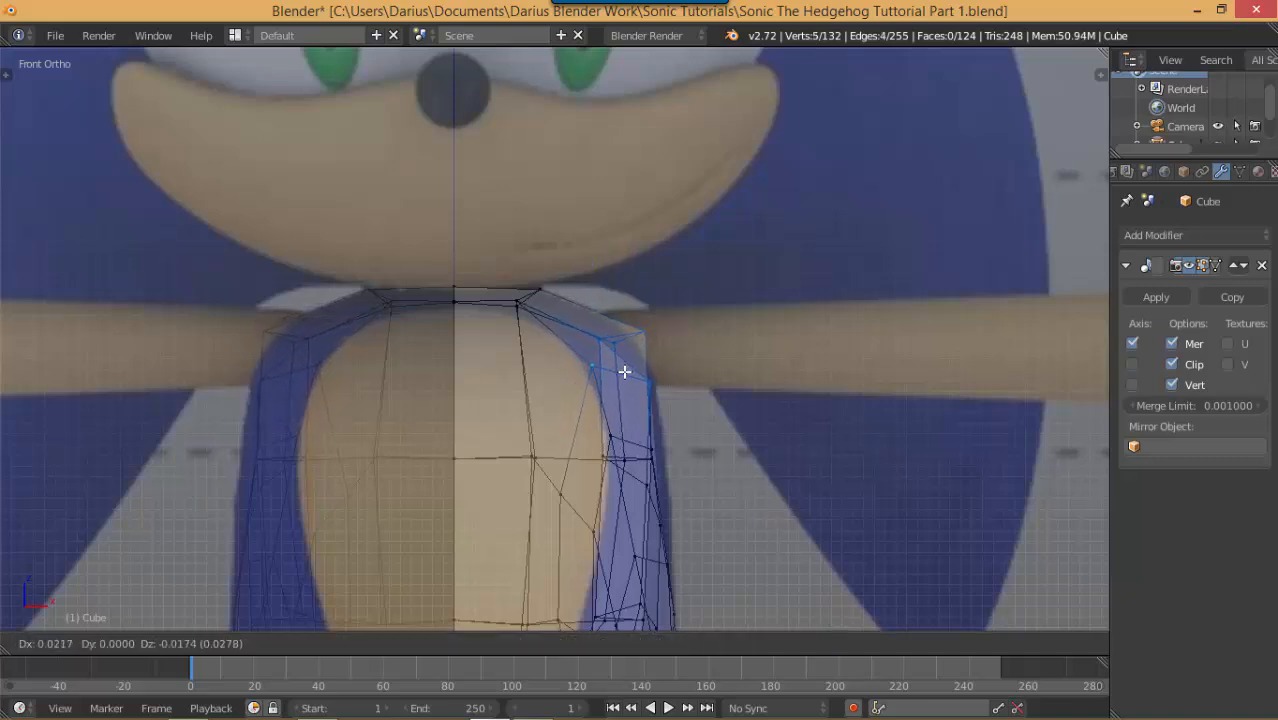
{"action": "left_click", "coordinate": [625, 374]}
{"action": "right_click", "coordinate": [650, 442]}
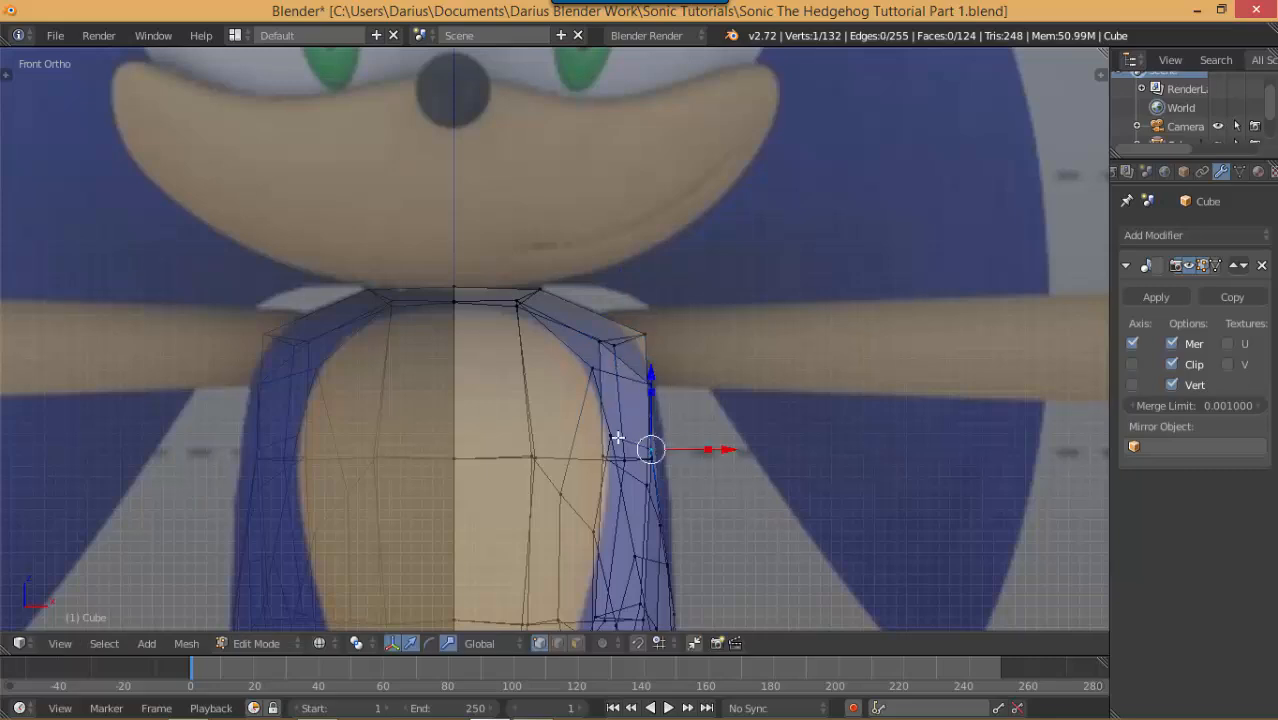
{"action": "right_click", "coordinate": [610, 448], "text": "shift"}
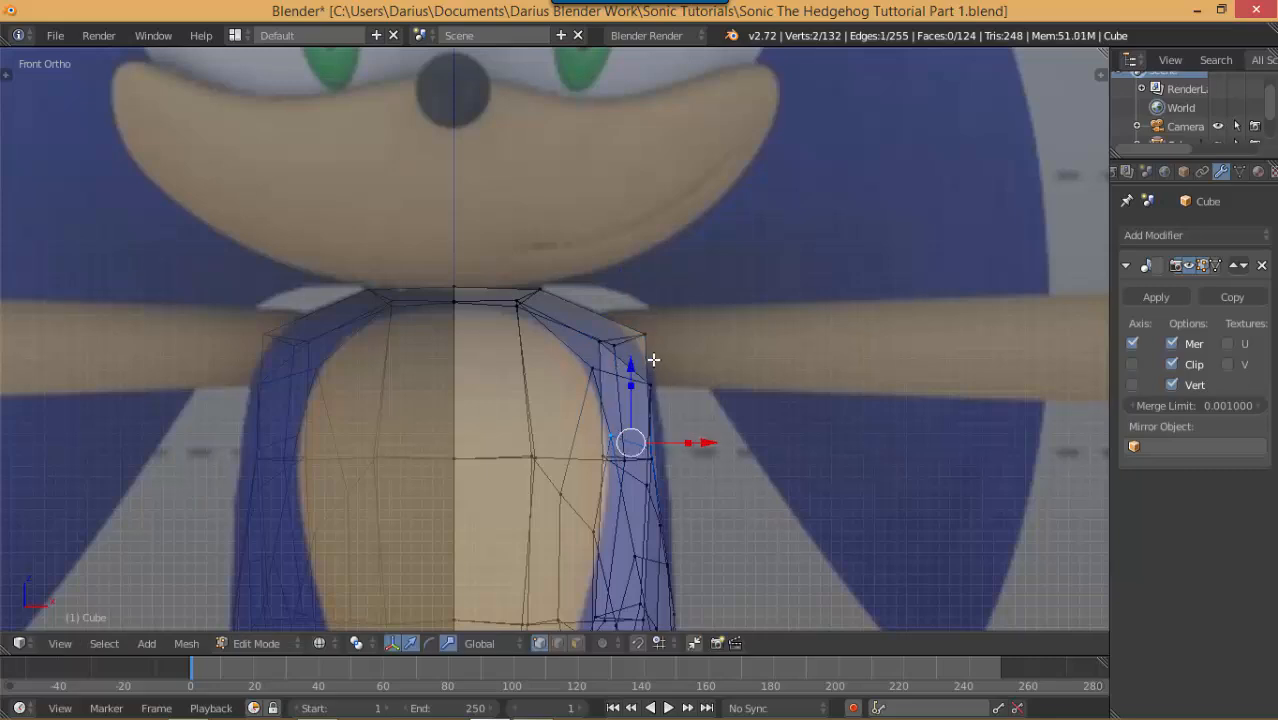
{"action": "right_click", "coordinate": [643, 343], "text": "alt"}
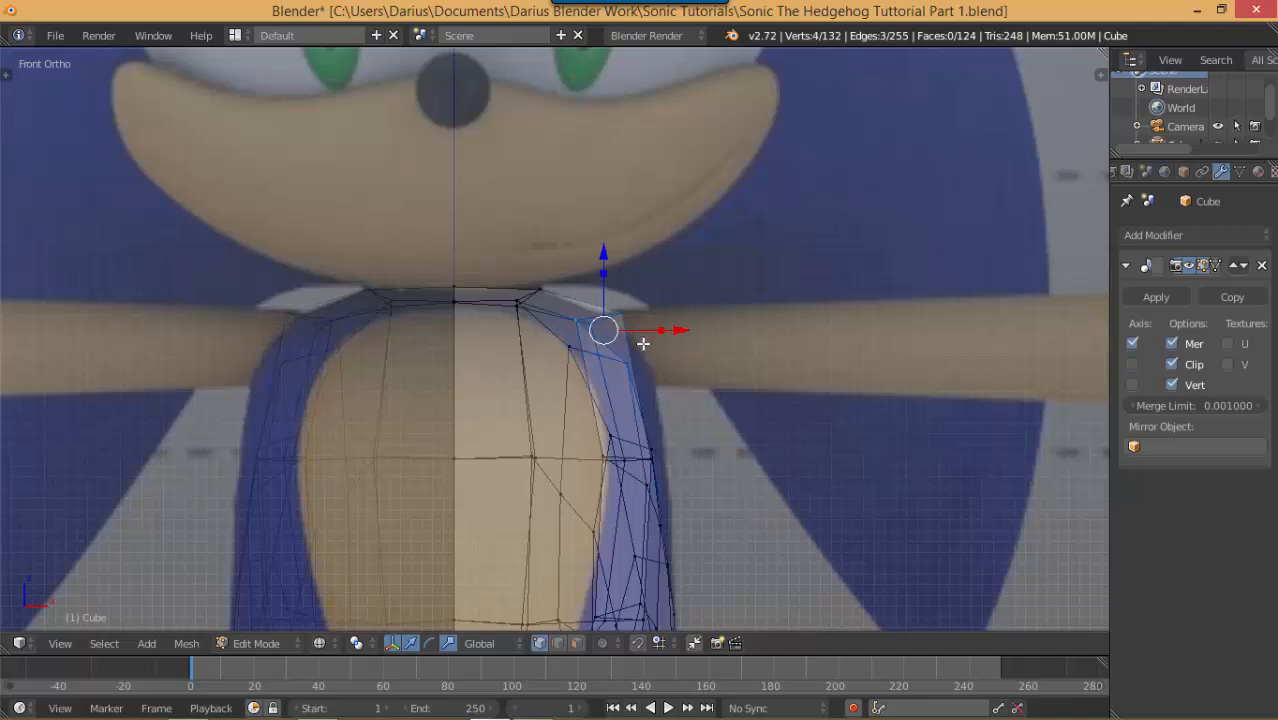
Box-select the five shoulder corner vertices and move them slightly inward and down, checking the shape from the side
{"action": "key", "text": "a"}
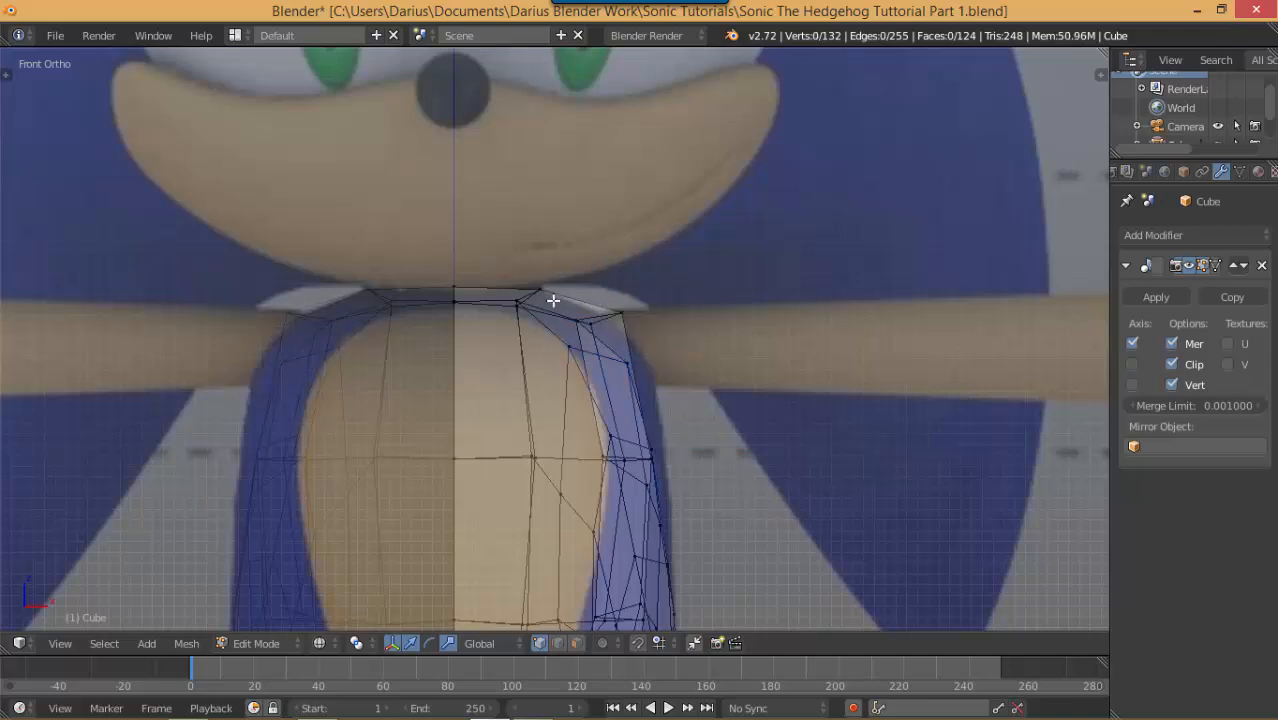
{"action": "key", "text": "b"}
{"action": "key", "text": "Escape"}
{"action": "left_click_drag", "start_coordinate": [540, 299], "coordinate": [680, 400]}
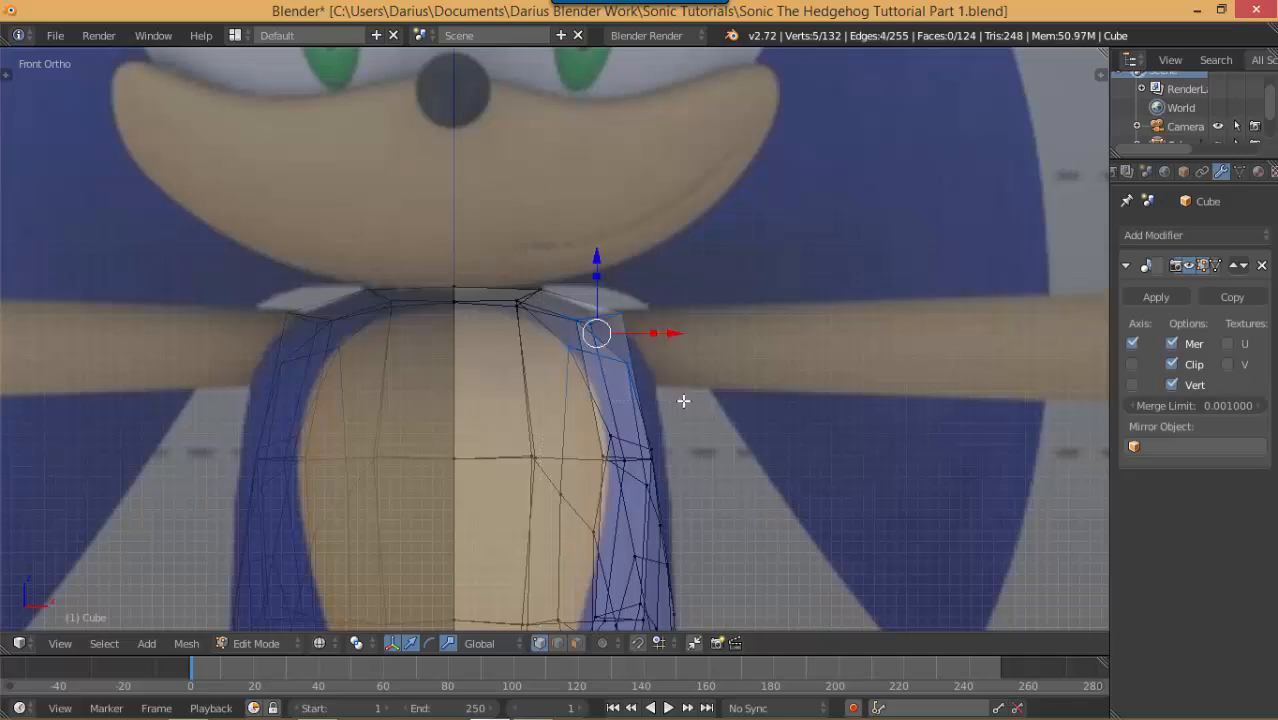
{"action": "key", "text": "g"}
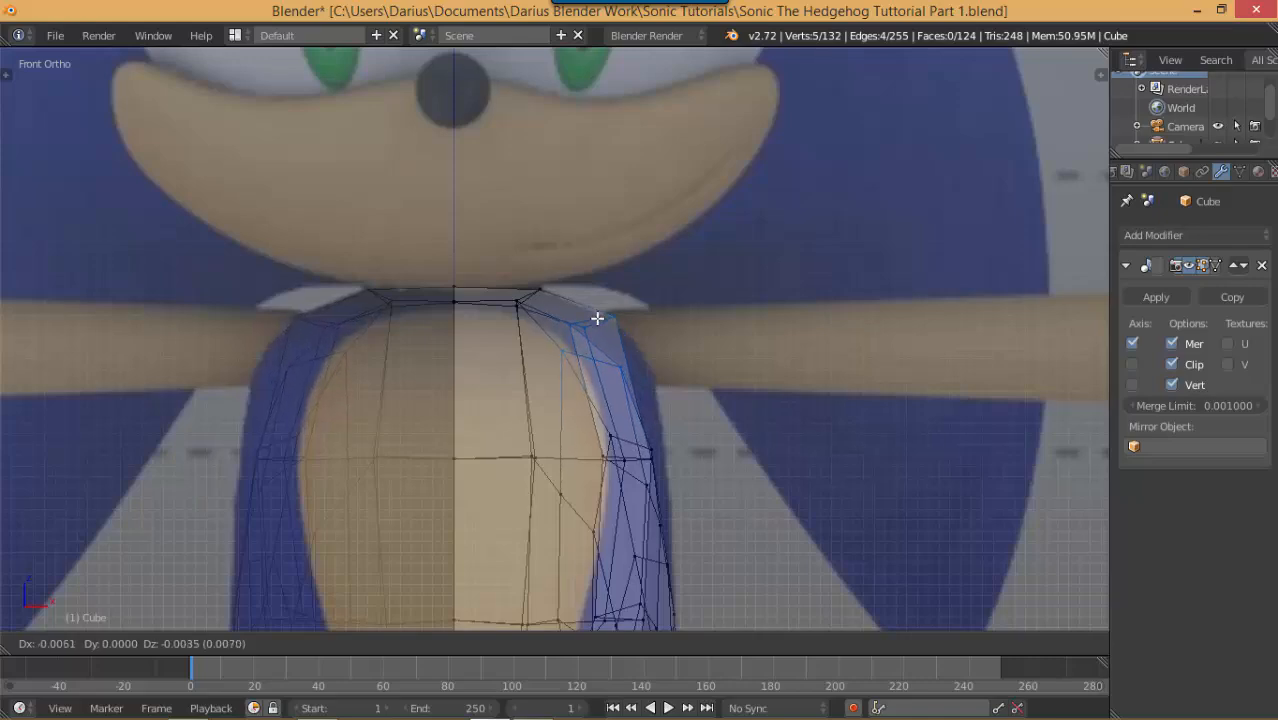
{"action": "left_click", "coordinate": [612, 327]}
{"action": "middle_click_drag", "start_coordinate": [657, 361], "coordinate": [434, 362]}
{"action": "scroll", "coordinate": [526, 381], "scroll_direction": "down", "scroll_amount": 3}
{"action": "middle_click_drag", "start_coordinate": [526, 381], "coordinate": [619, 409]}
{"action": "key", "text": "KP_1"}
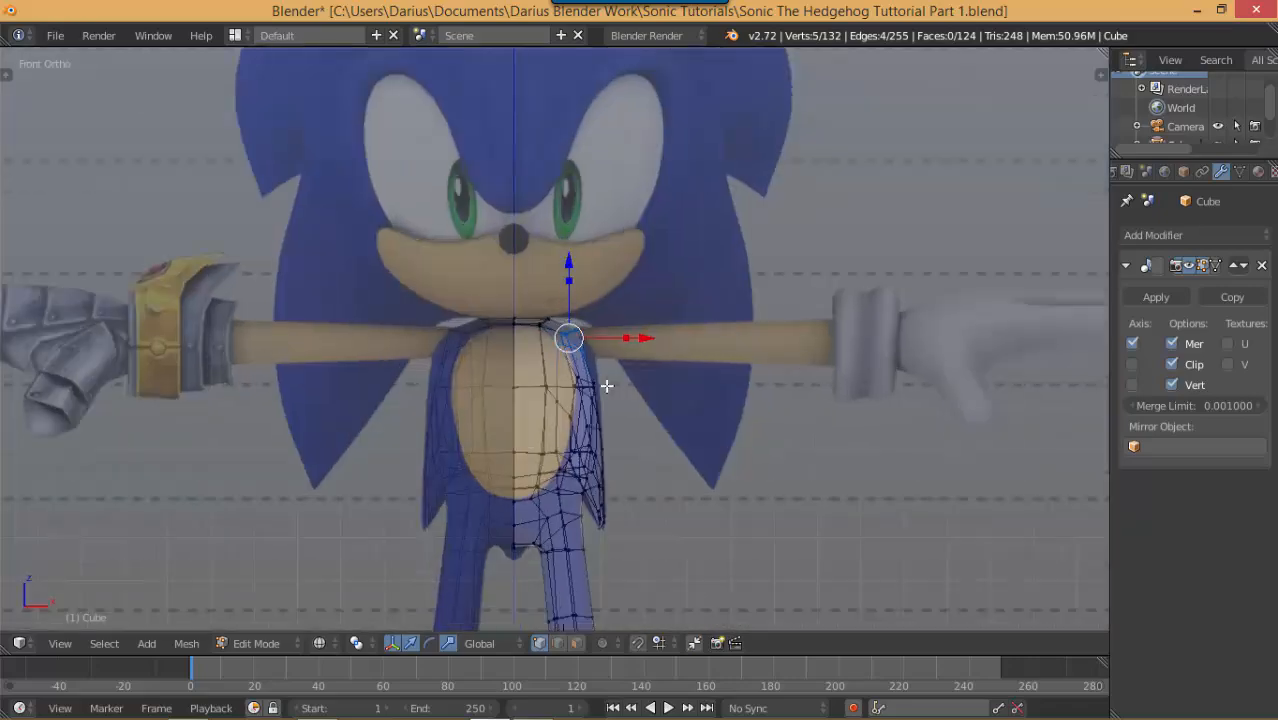
Try a horizontal loop cut midway across the upper chest below the shoulder, and undo it
{"action": "scroll", "coordinate": [602, 390], "scroll_direction": "up", "scroll_amount": 5}
{"action": "scroll", "coordinate": [604, 379], "scroll_direction": "up", "scroll_amount": 1}
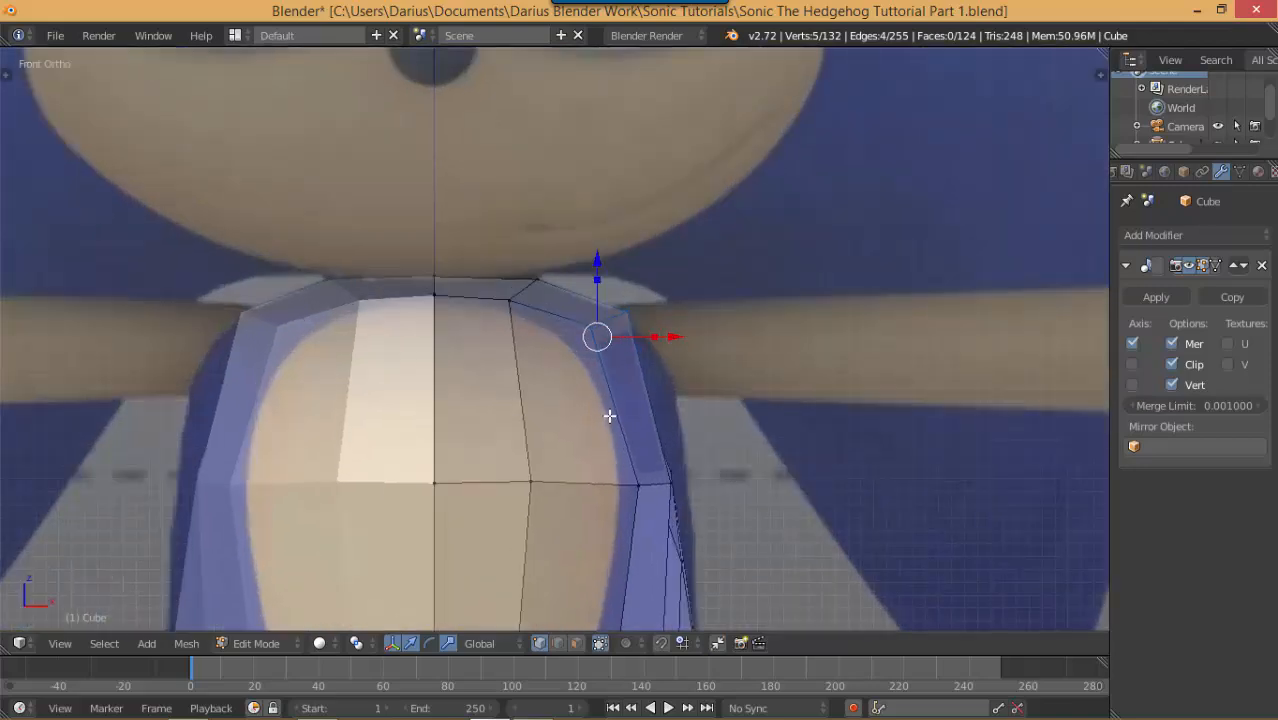
{"action": "key", "text": "ctrl+r"}
{"action": "left_click", "coordinate": [592, 420]}
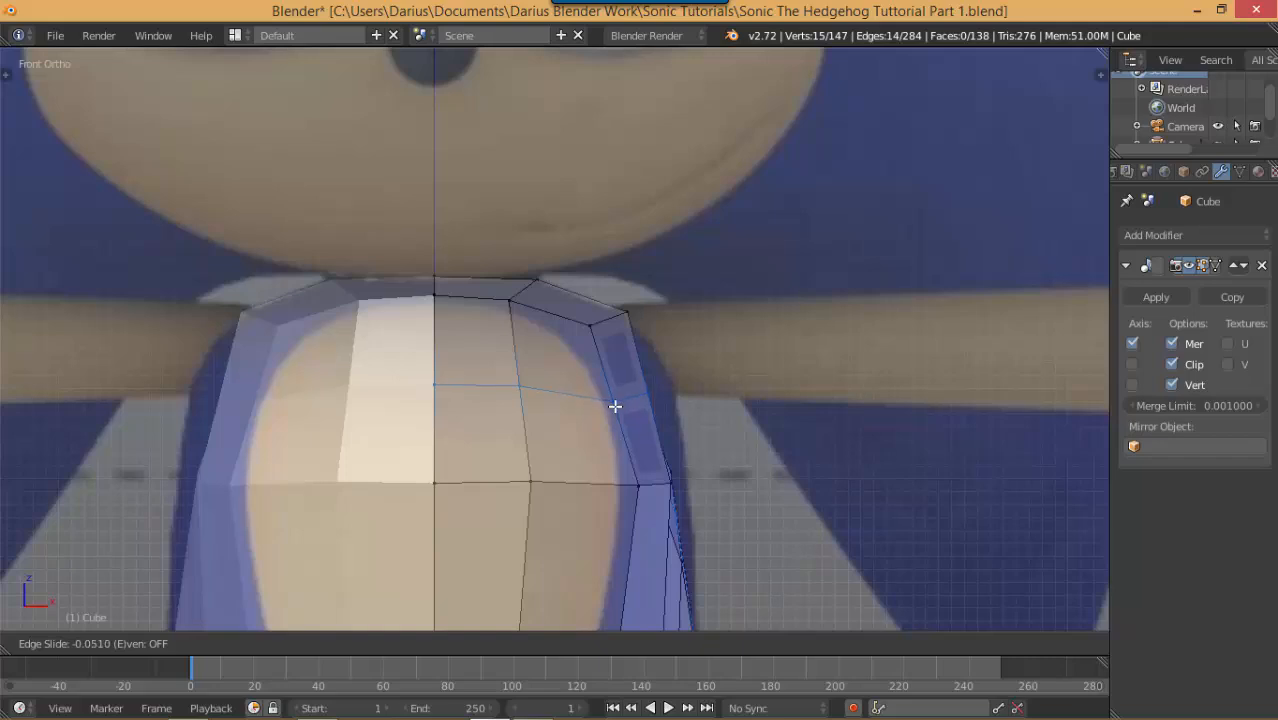
{"action": "left_click", "coordinate": [615, 406]}
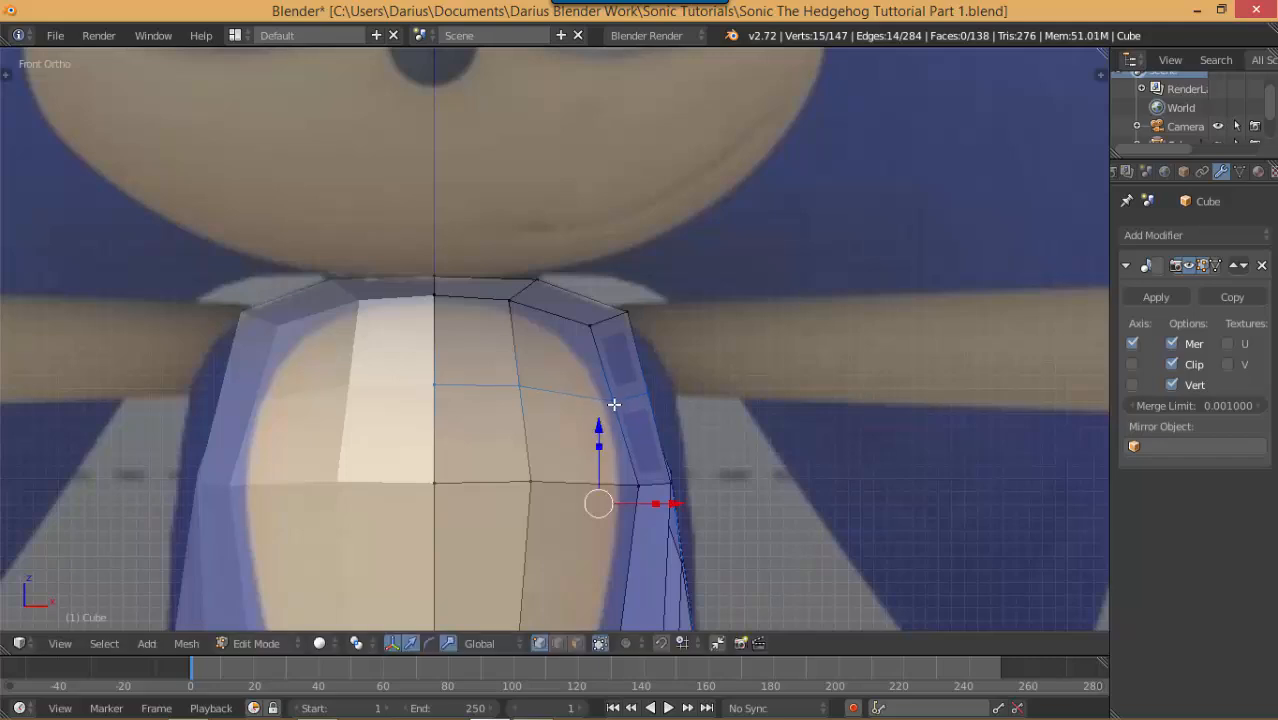
{"action": "mouse_move", "coordinate": [634, 406]}
{"action": "middle_mouse_down"}
{"action": "mouse_move", "coordinate": [709, 430]}
{"action": "mouse_move", "coordinate": [615, 418]}
{"action": "middle_mouse_up"}
{"action": "key", "text": "KP_1"}
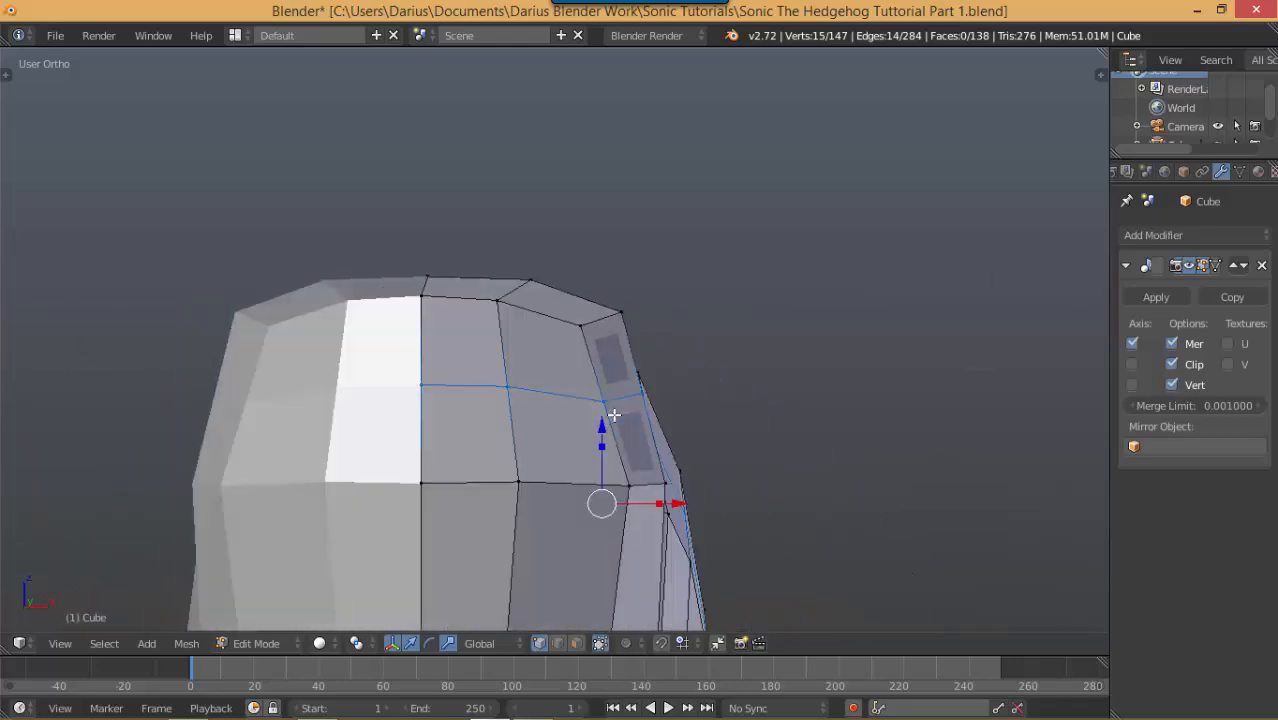
{"action": "key", "text": "ctrl+z"}
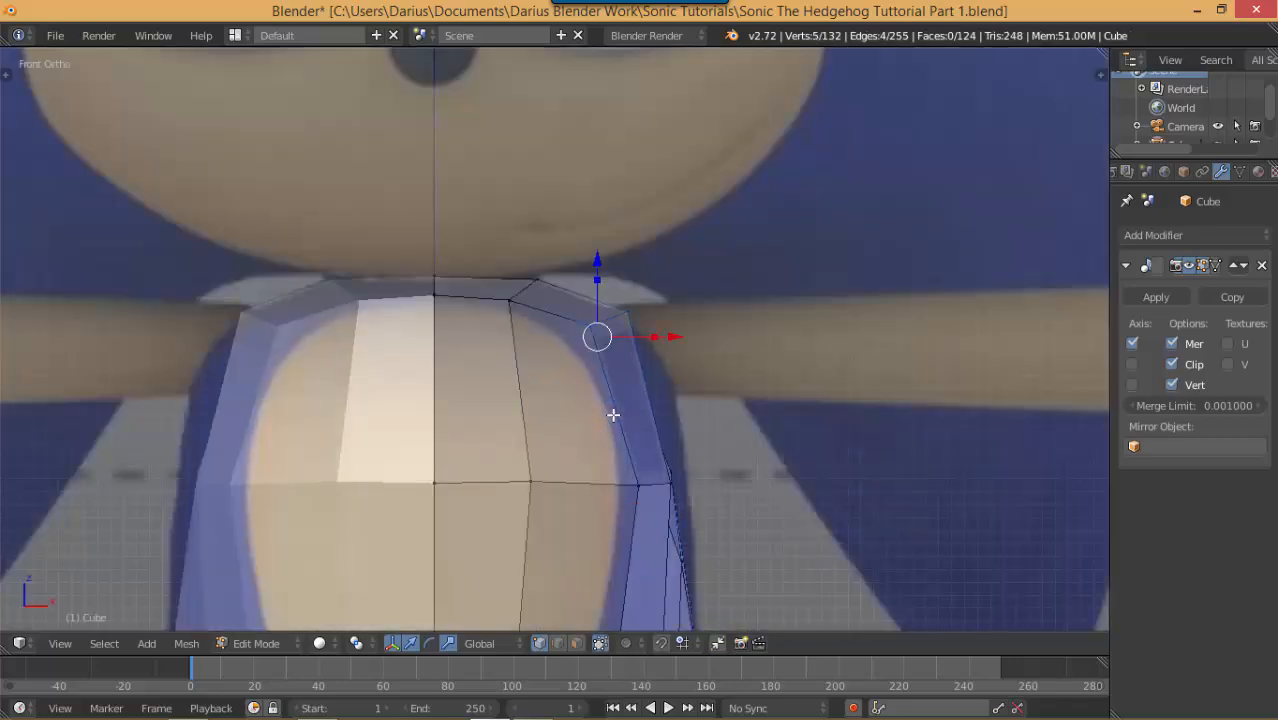
Add a horizontal loop cut around the upper chest, midway between the shoulder corner and the edge loop below
{"action": "key", "text": "ctrl+r"}
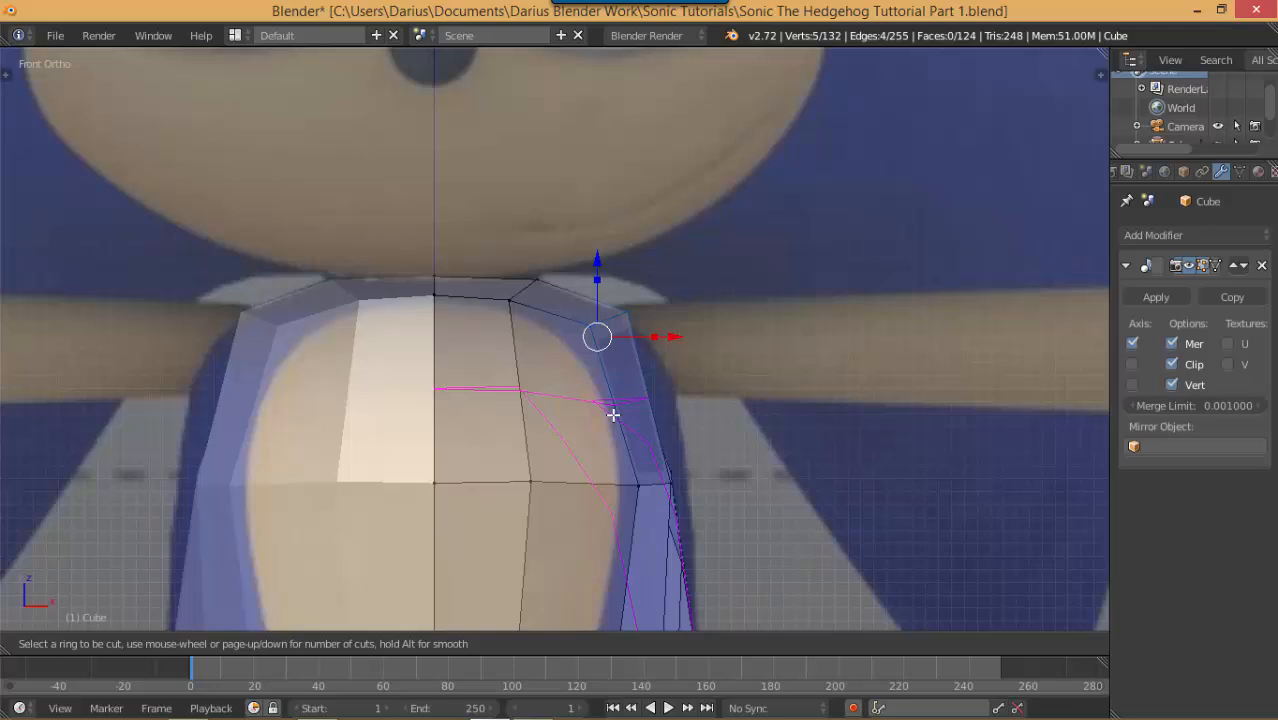
{"action": "left_click", "coordinate": [613, 414]}
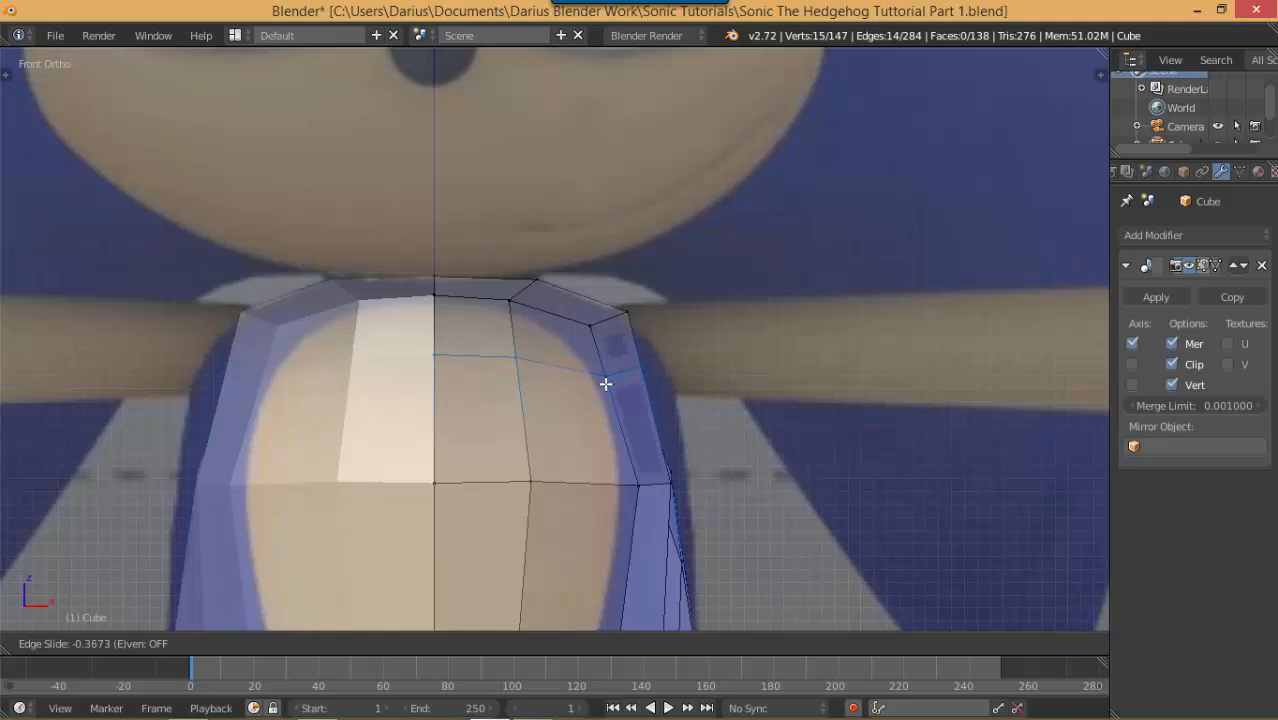
{"action": "left_click", "coordinate": [618, 414]}
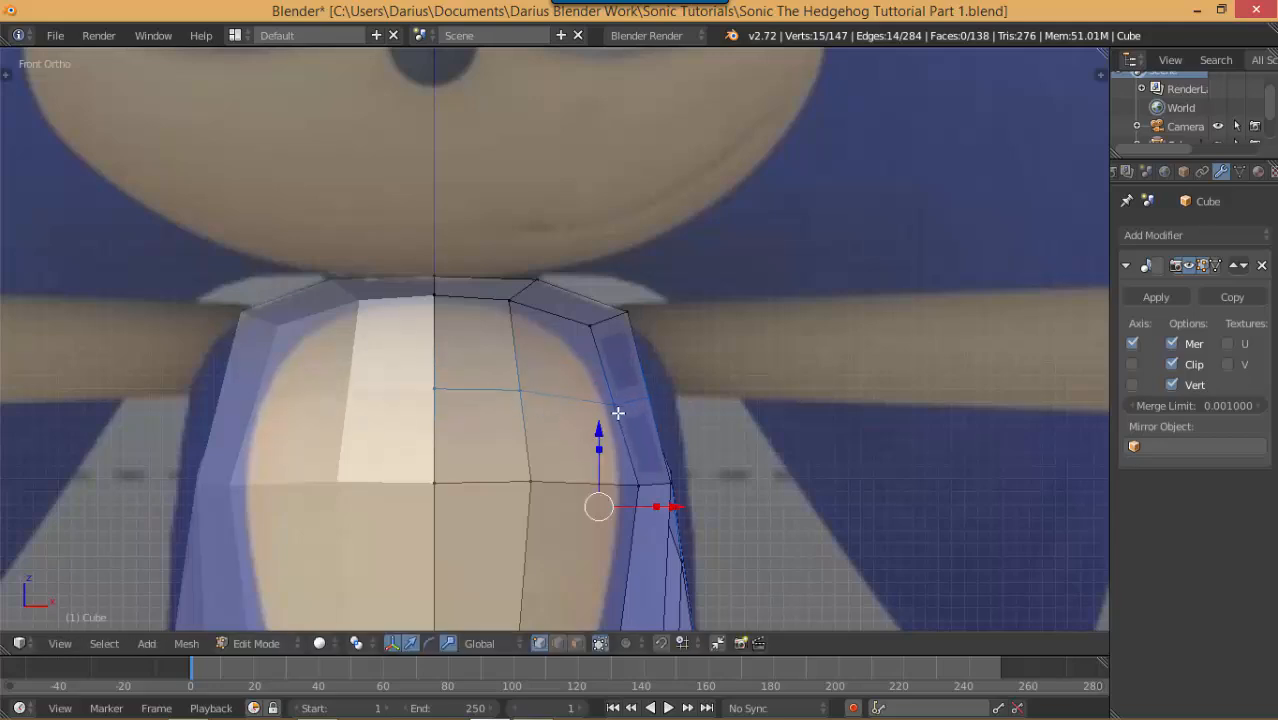
Select the three side vertices of the new chest loop and move them outward and slightly up to the reference body outline
{"action": "middle_click_drag", "start_coordinate": [664, 388], "coordinate": [556, 414]}
{"action": "right_click", "coordinate": [560, 409]}
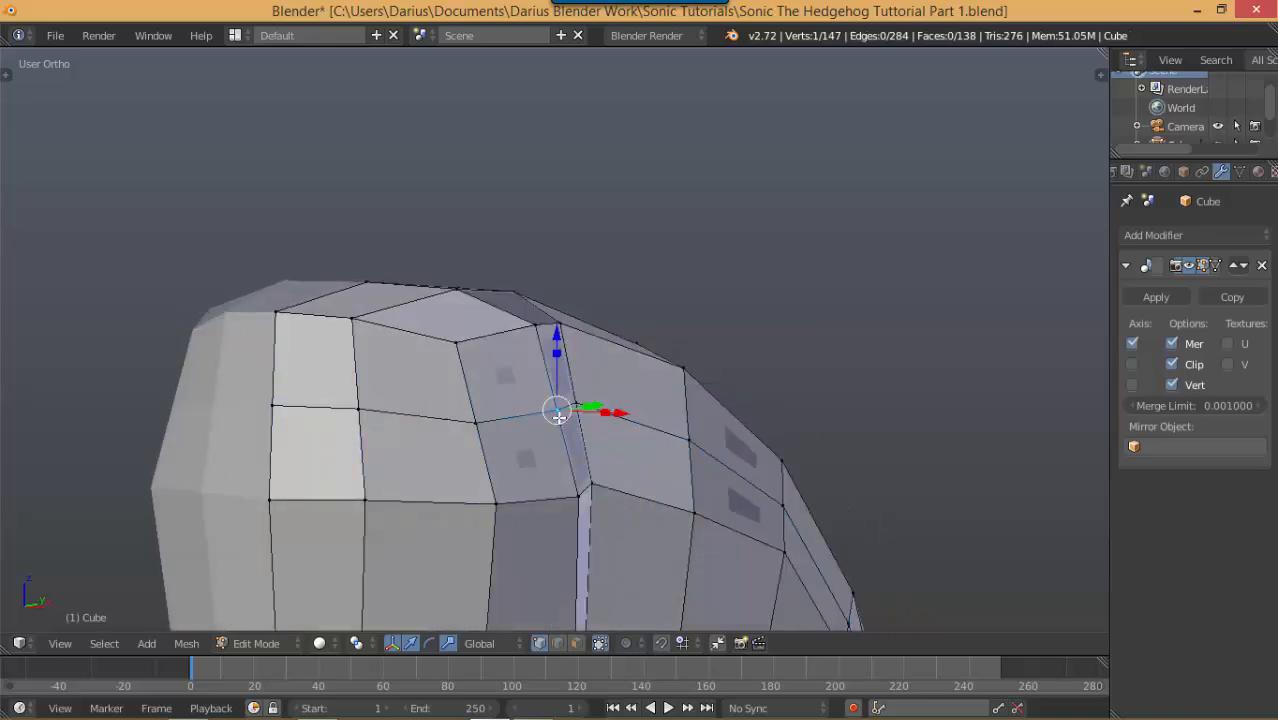
{"action": "left_click", "coordinate": [479, 420], "text": "shift"}
{"action": "key", "text": "KP_1"}
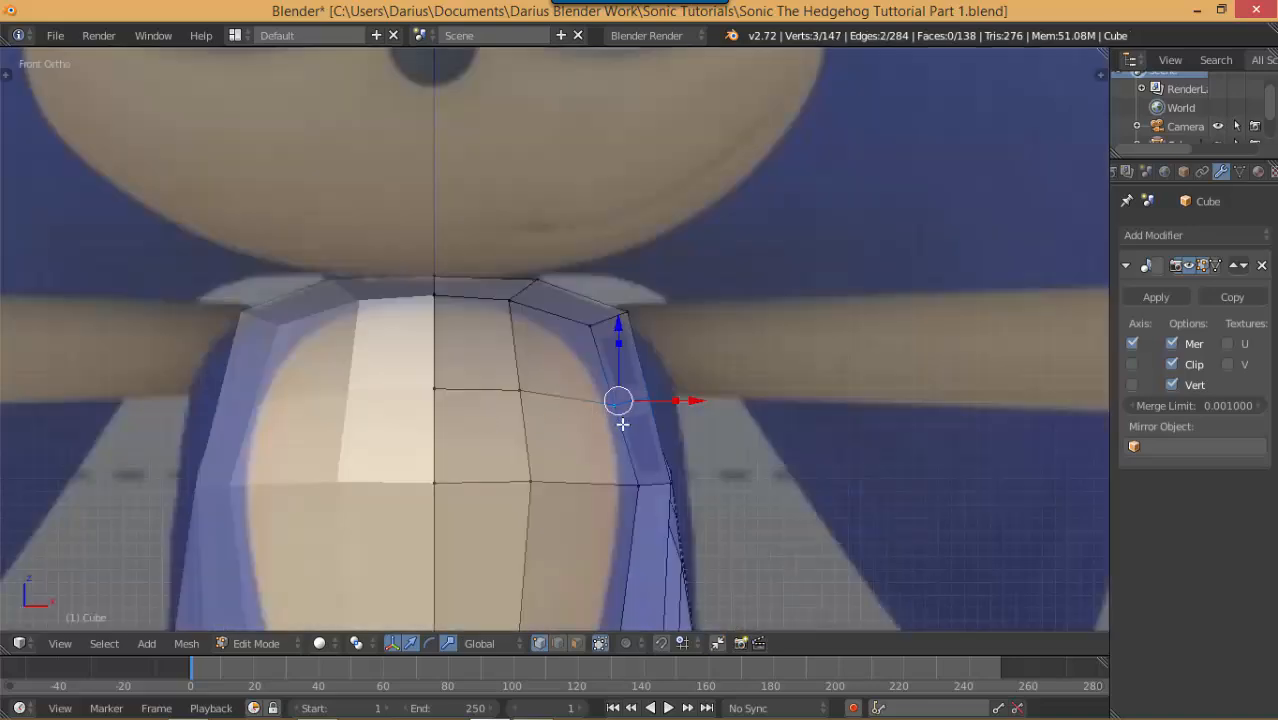
{"action": "middle_click_drag", "start_coordinate": [548, 426], "coordinate": [483, 418]}
{"action": "right_click", "coordinate": [553, 399]}
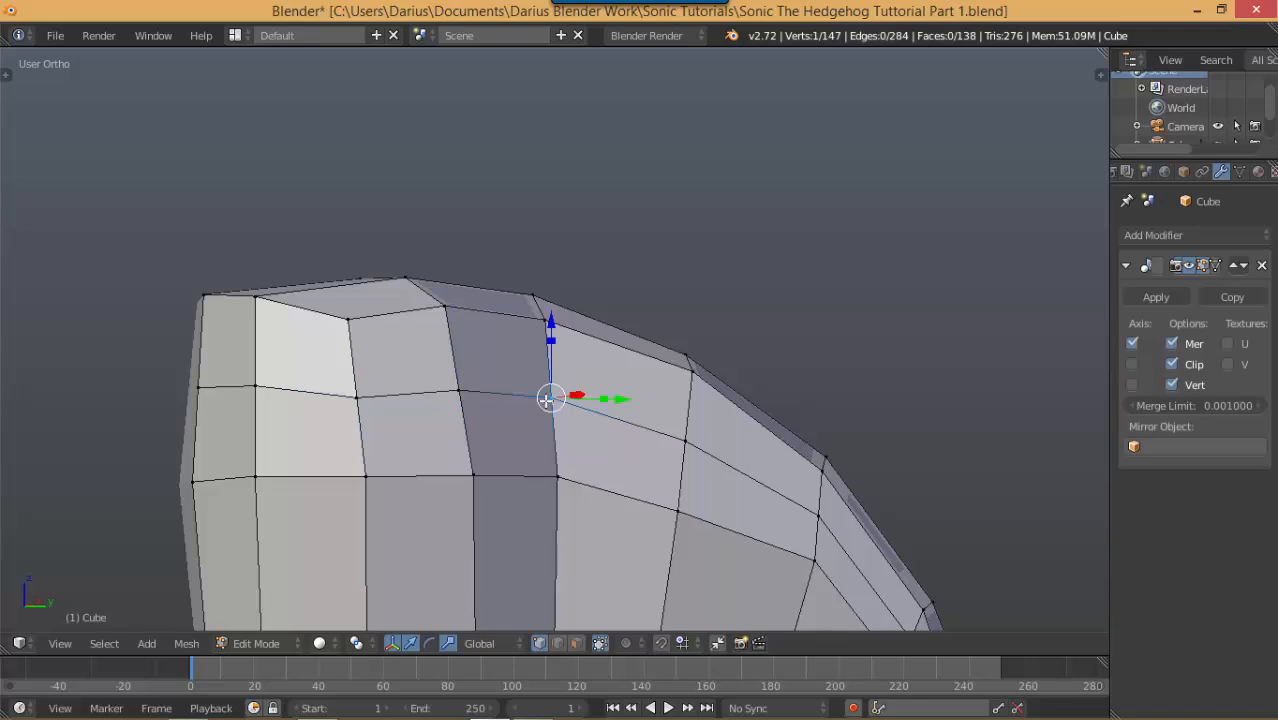
{"action": "right_click", "coordinate": [455, 393], "text": "shift"}
{"action": "right_click", "coordinate": [356, 403], "text": "shift"}
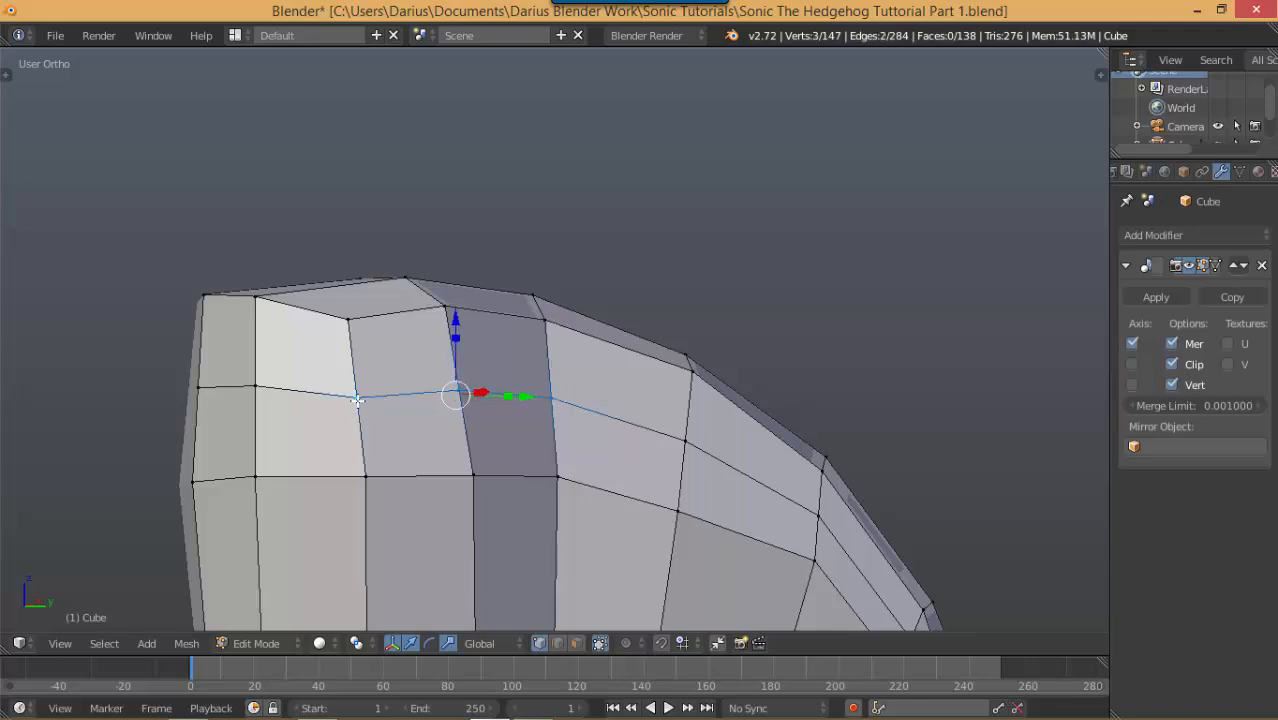
{"action": "key", "text": "KP_1"}
{"action": "key", "text": "g"}
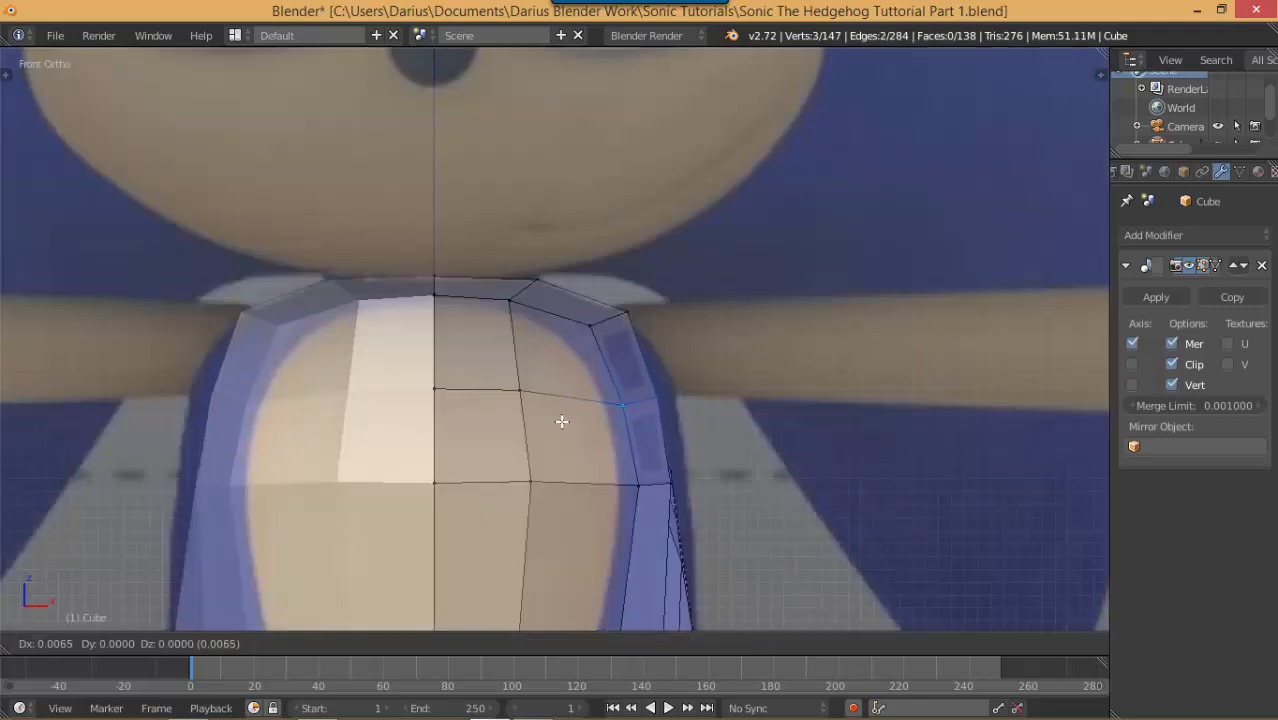
{"action": "left_click", "coordinate": [571, 404]}
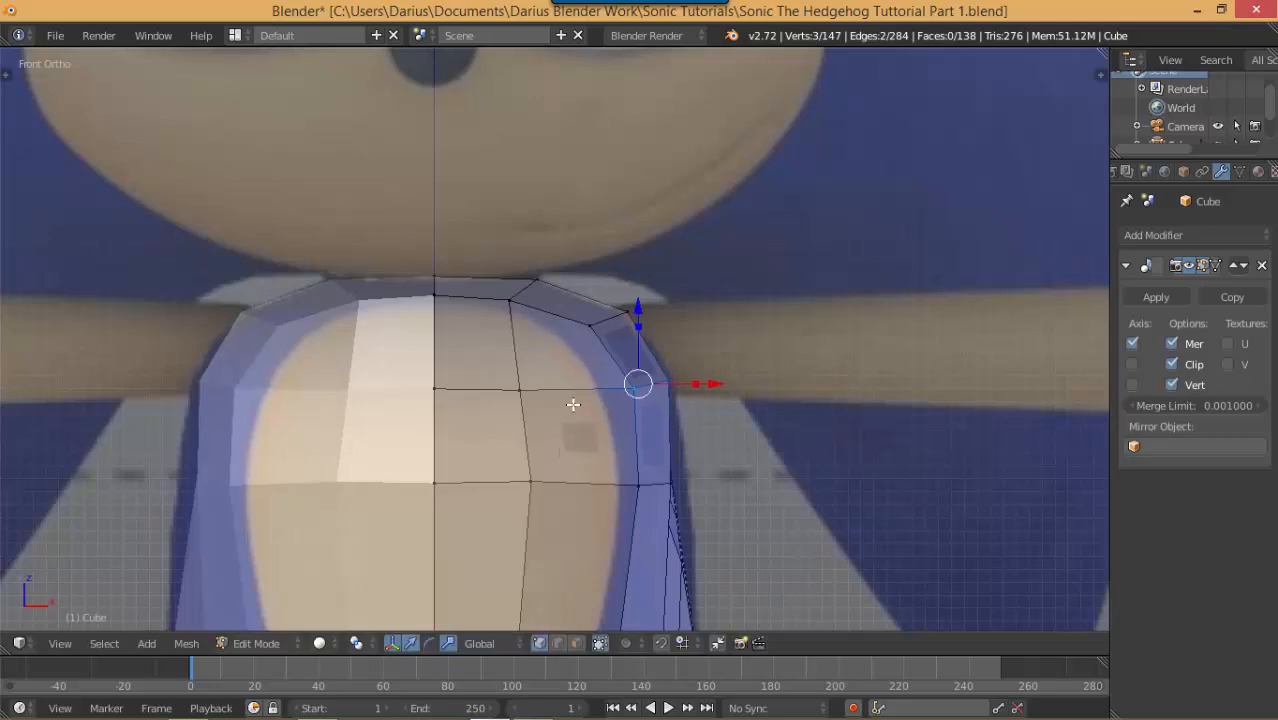
Select the three side vertices one row lower on the chest and move them slightly outward to the reference outline
{"action": "middle_click_drag", "start_coordinate": [551, 463], "coordinate": [530, 476]}
{"action": "right_click", "coordinate": [567, 479]}
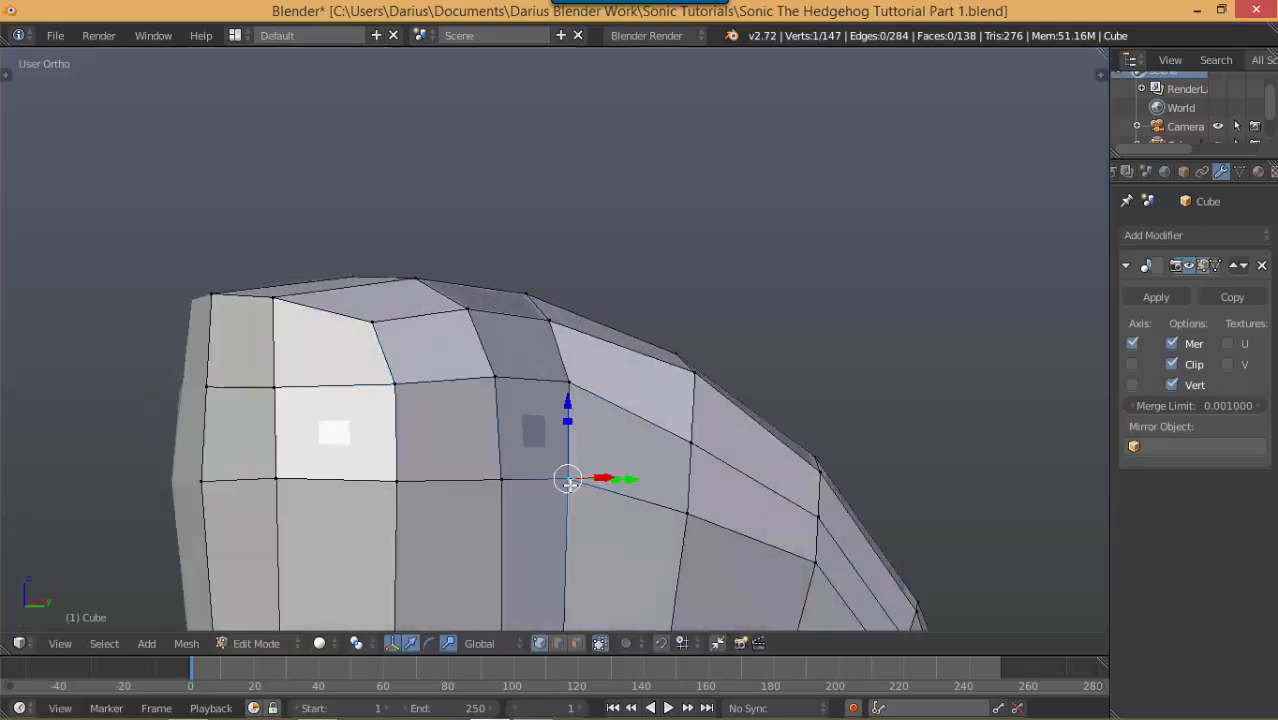
{"action": "right_click", "coordinate": [500, 479], "text": "shift"}
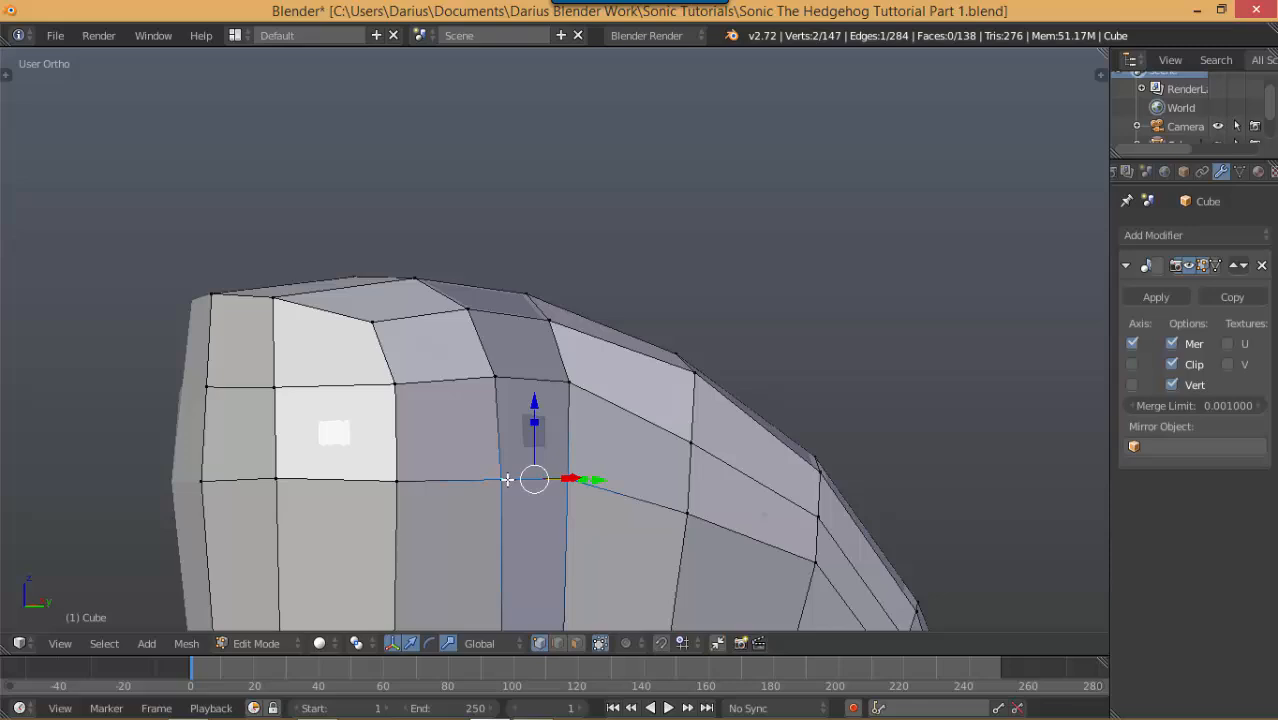
{"action": "right_click", "coordinate": [411, 479], "text": "shift"}
{"action": "key", "text": "KP_1"}
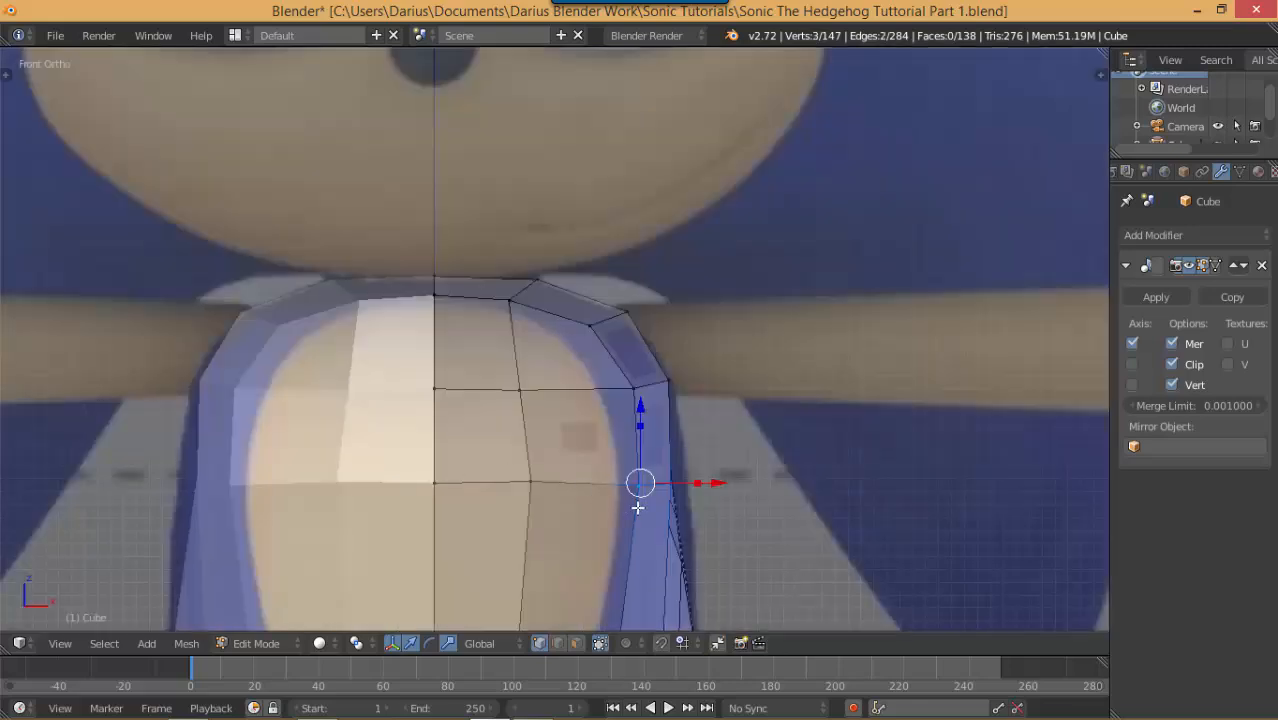
{"action": "key", "text": "g"}
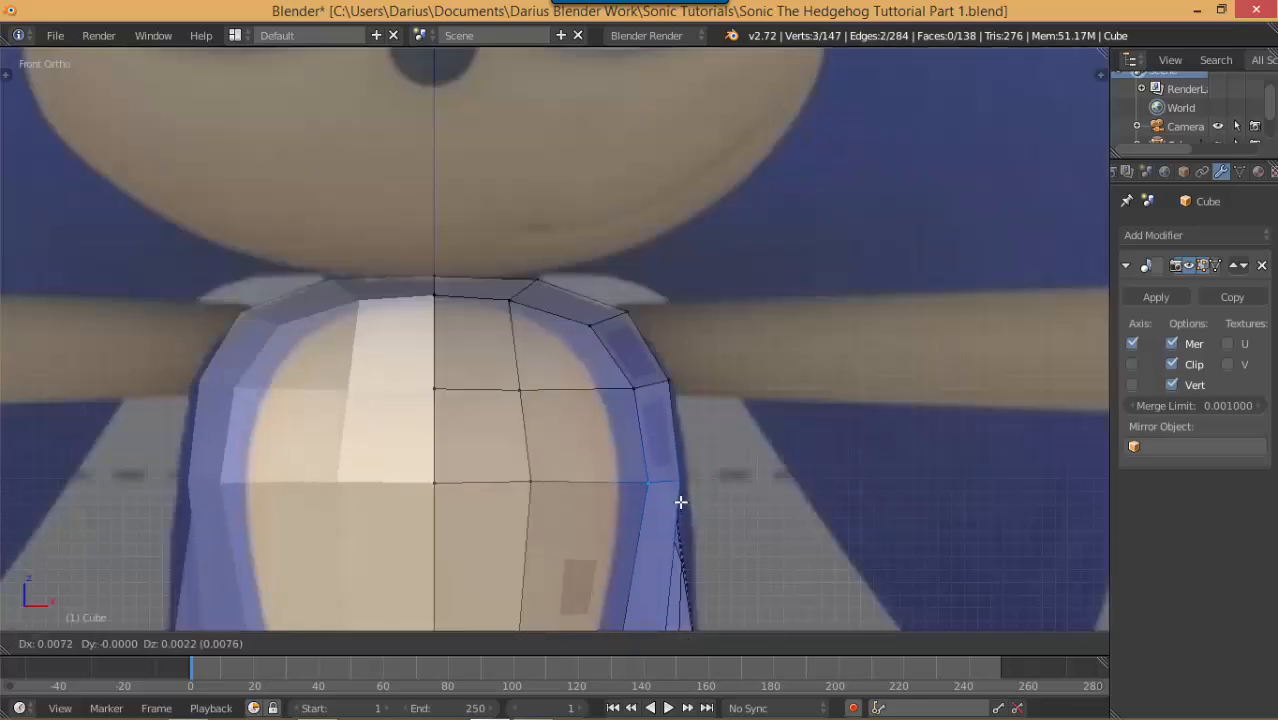
{"action": "left_click", "coordinate": [679, 501]}
Select the two neighbouring vertical edge loops around the back spine's base and move them slightly outward in front view
{"action": "middle_click_drag", "start_coordinate": [679, 505], "coordinate": [648, 442]}
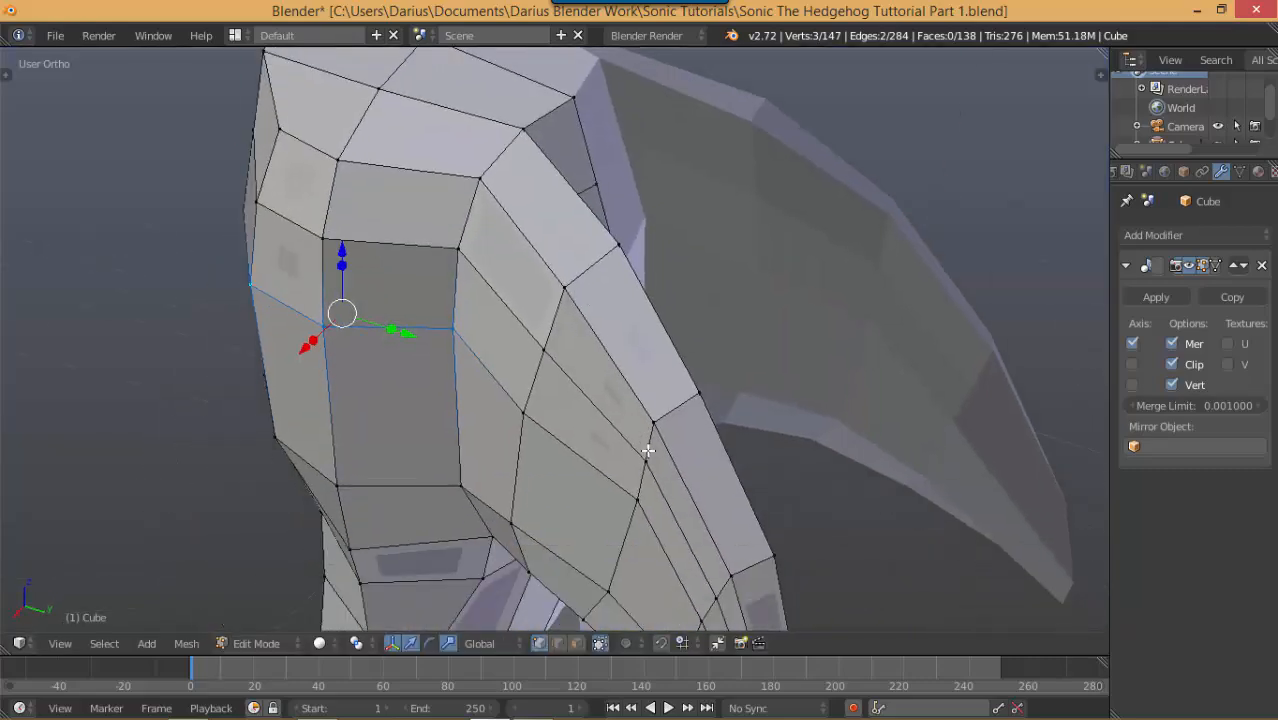
{"action": "right_click", "coordinate": [650, 446], "text": "alt"}
{"action": "right_click", "coordinate": [547, 325], "text": "alt+shift"}
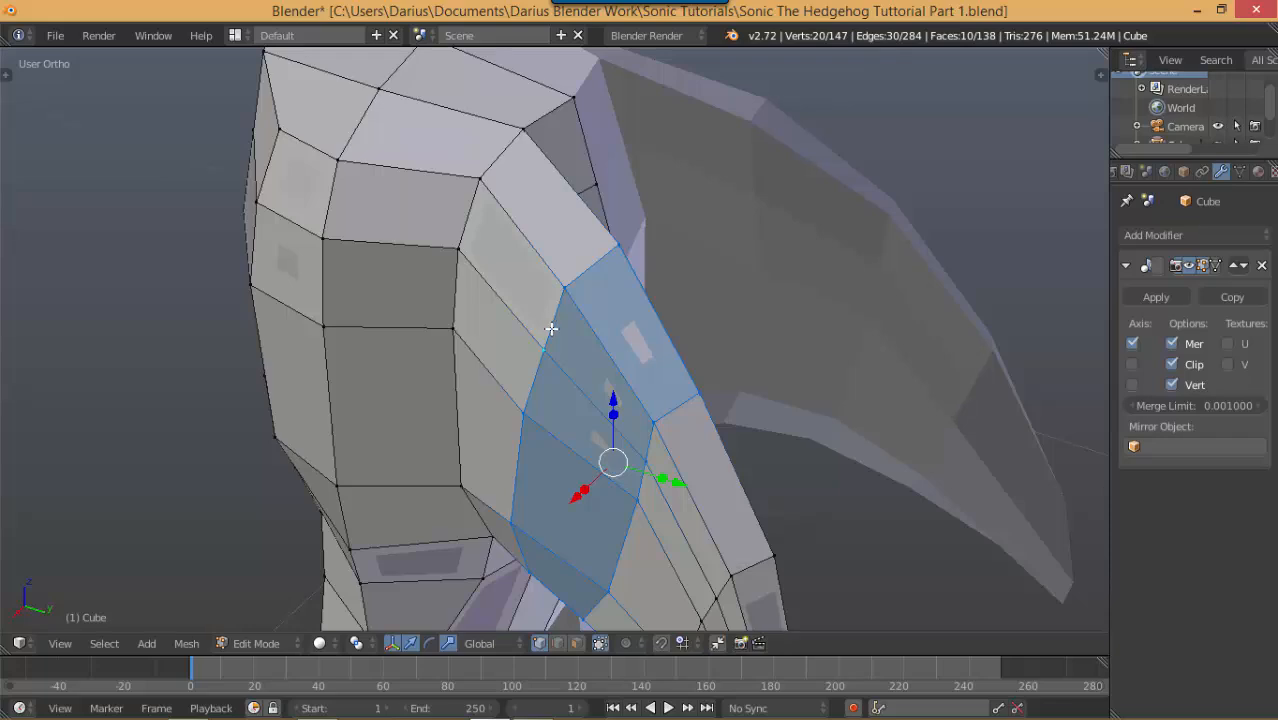
{"action": "right_click", "coordinate": [648, 442], "text": "alt"}
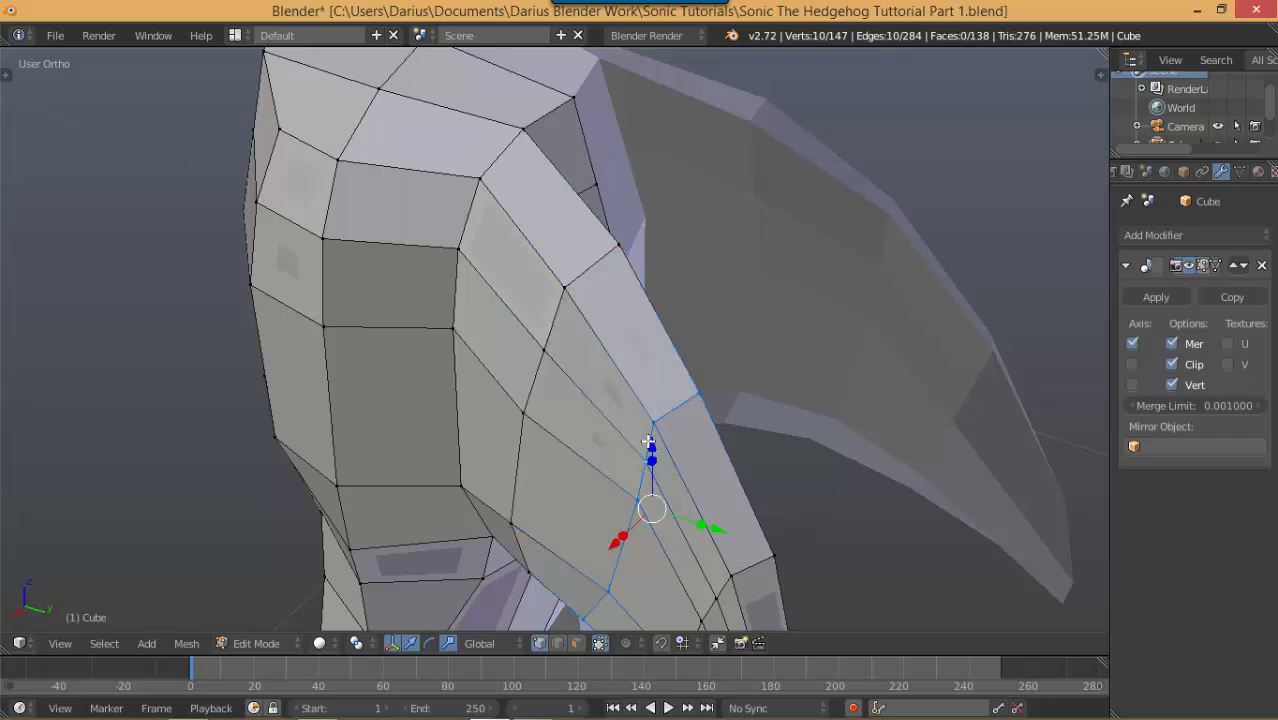
{"action": "right_click", "coordinate": [555, 311], "text": "alt+shift"}
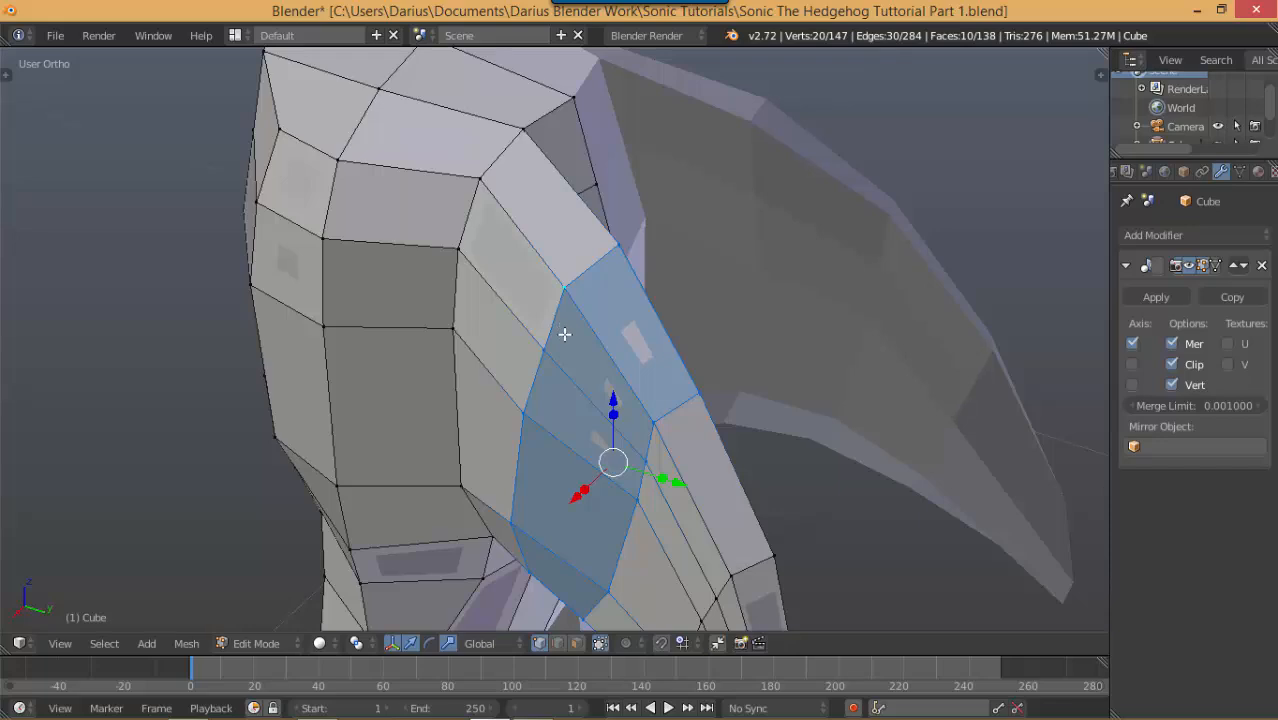
{"action": "right_click", "coordinate": [650, 438], "text": "alt"}
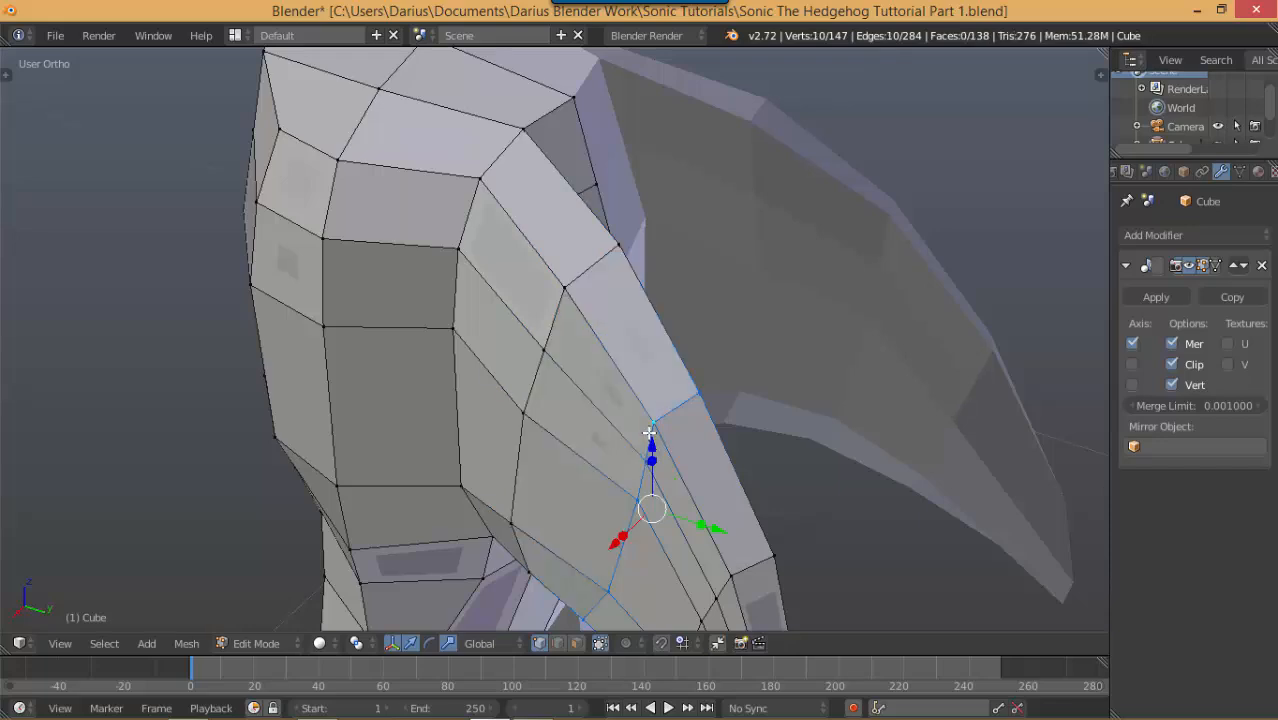
{"action": "right_click", "coordinate": [555, 316], "text": "alt+shift"}
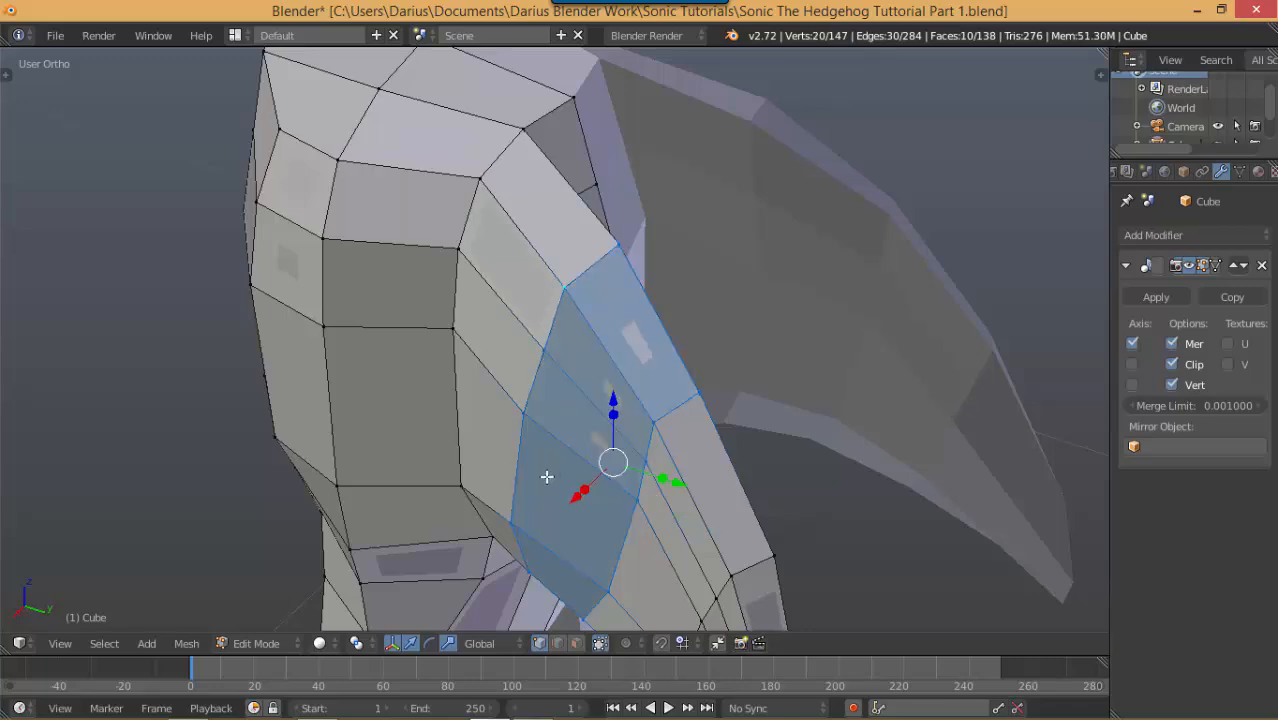
{"action": "key", "text": "KP_1"}
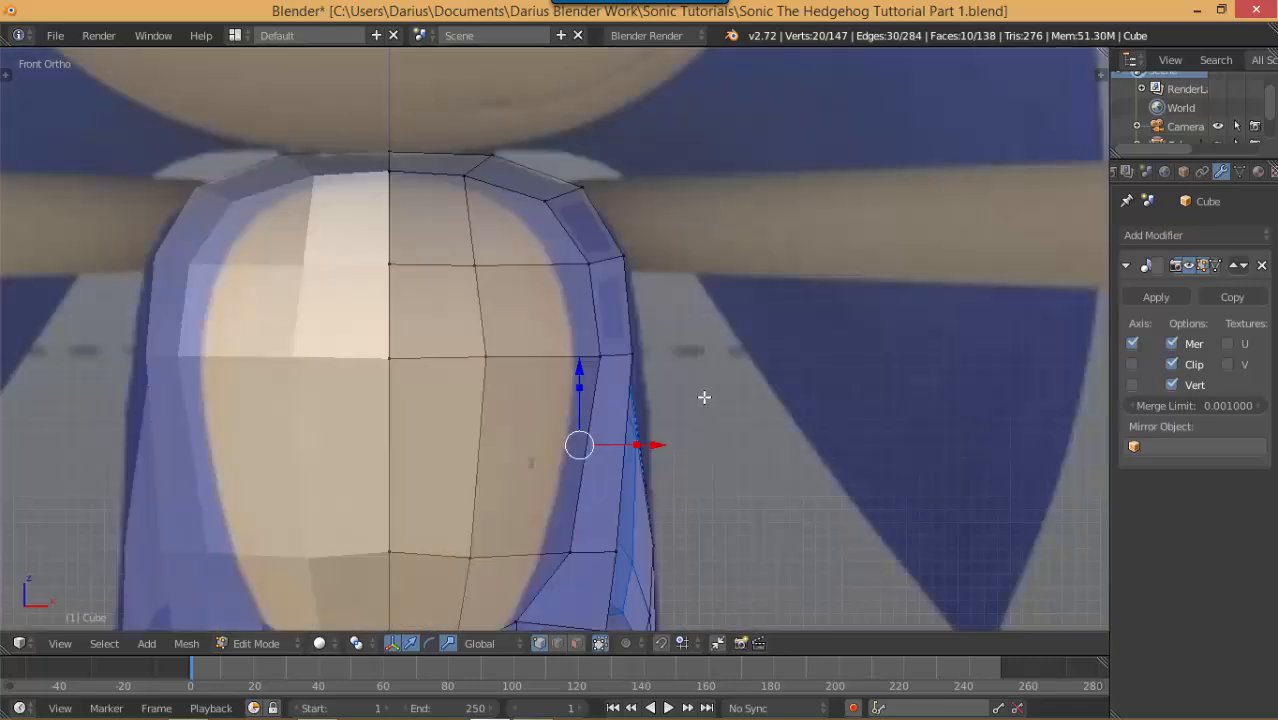
{"action": "key", "text": "g"}
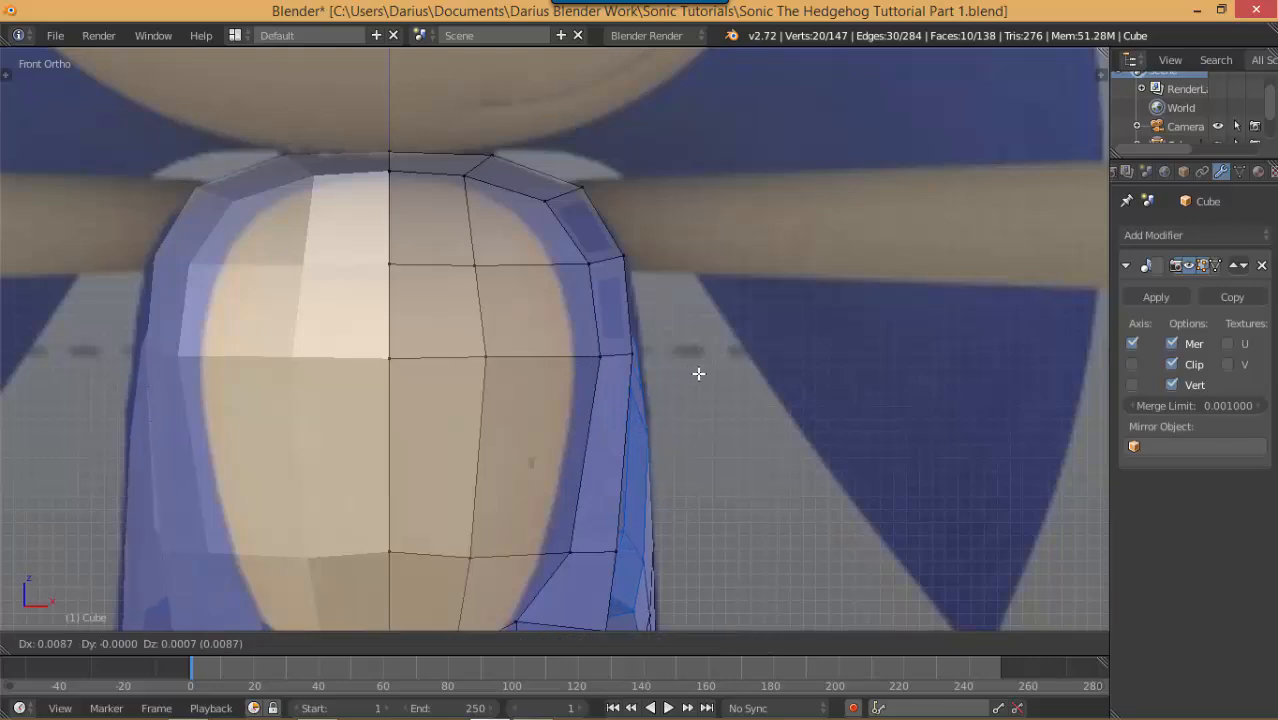
{"action": "right_click", "coordinate": [699, 372]}
Select the vertical edge loop where the torso's side meets the back and move it about 0.05 outward in front view
{"action": "middle_click_drag", "start_coordinate": [648, 380], "coordinate": [485, 344]}
{"action": "right_click", "coordinate": [483, 228], "text": "alt"}
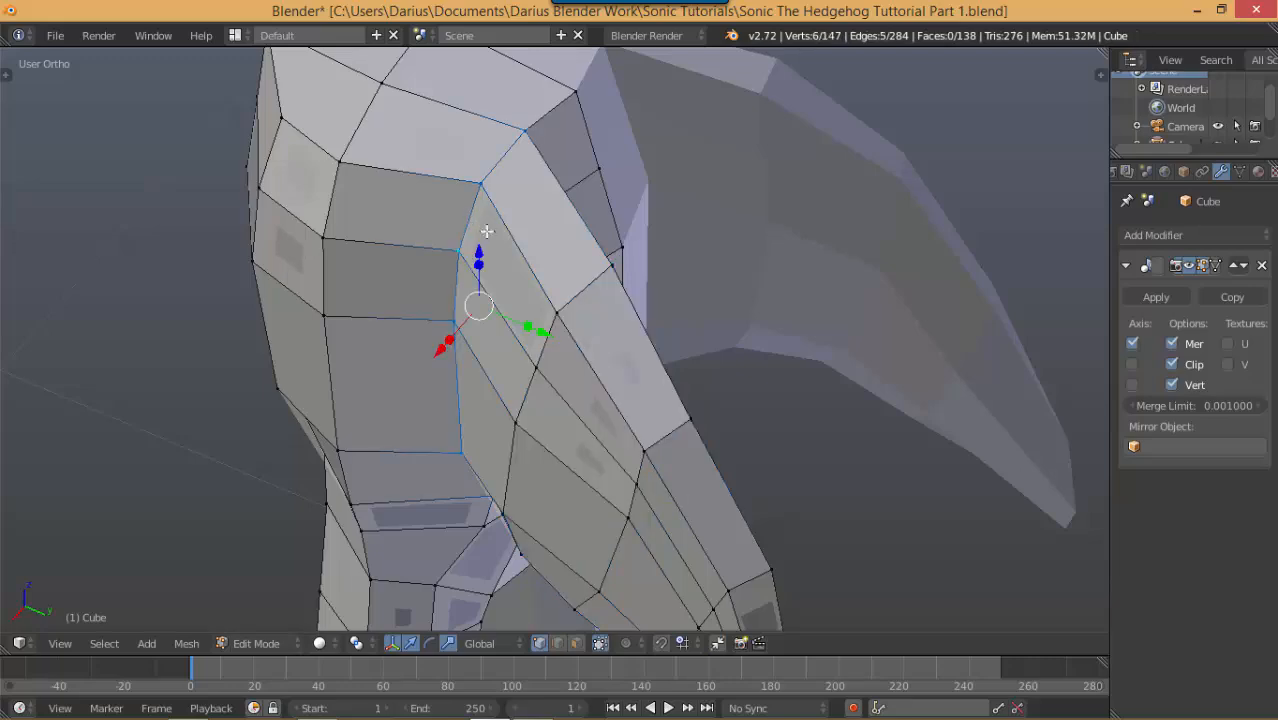
{"action": "middle_click_drag", "start_coordinate": [487, 231], "coordinate": [673, 266]}
{"action": "key", "text": "KP_1"}
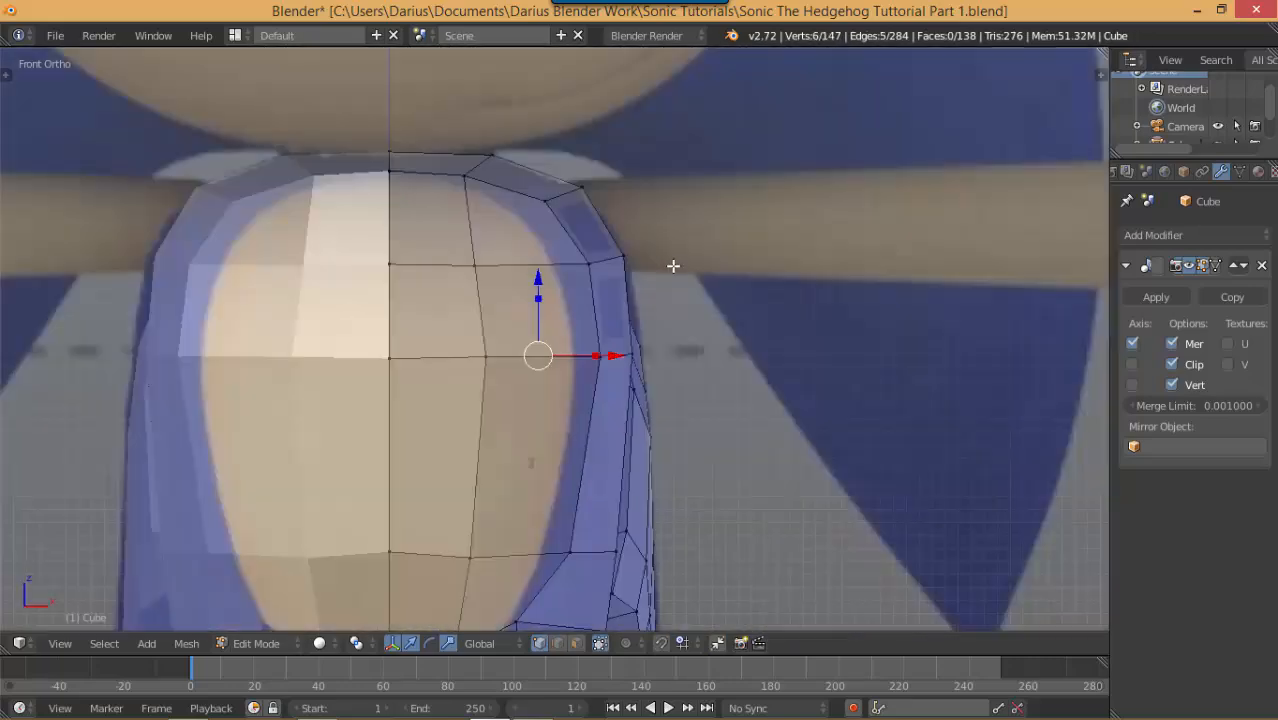
{"action": "key", "text": "g"}
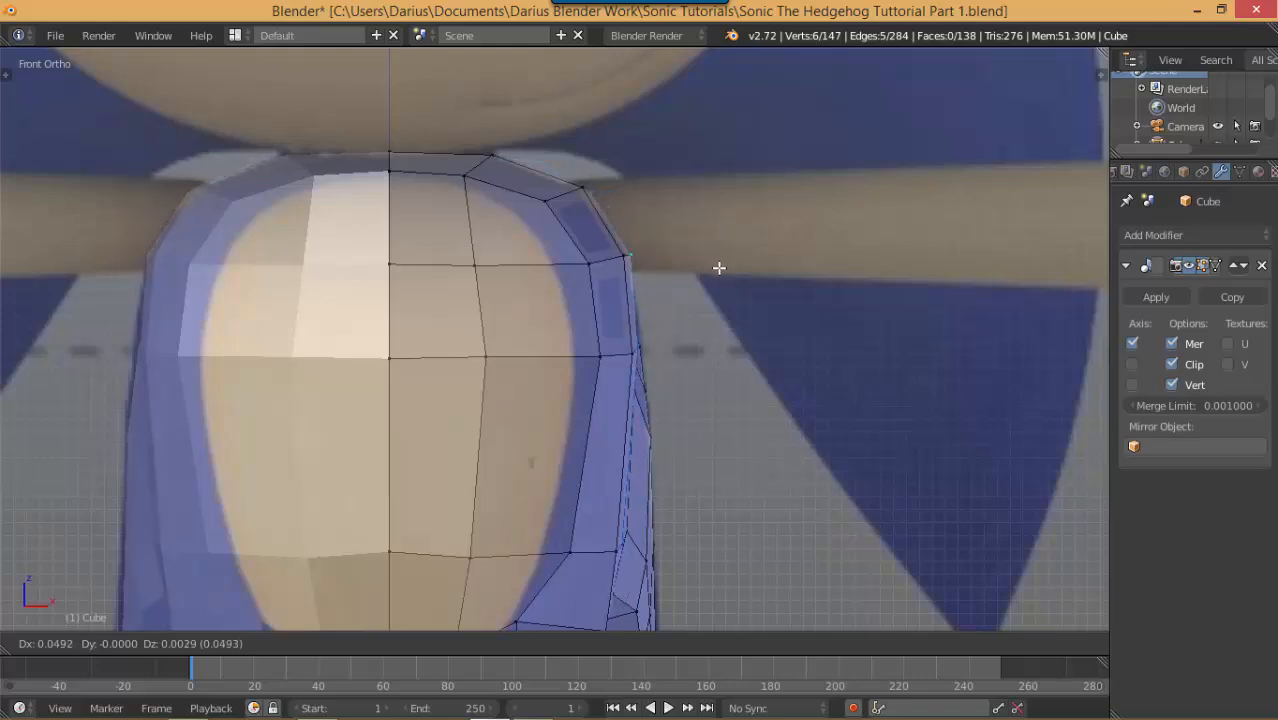
{"action": "left_click", "coordinate": [717, 269]}
Select the two middle vertices on the side of the back, behind the torso, and move them slightly outward along X
{"action": "middle_click_drag", "start_coordinate": [717, 269], "coordinate": [565, 370]}
{"action": "right_click", "coordinate": [565, 370]}
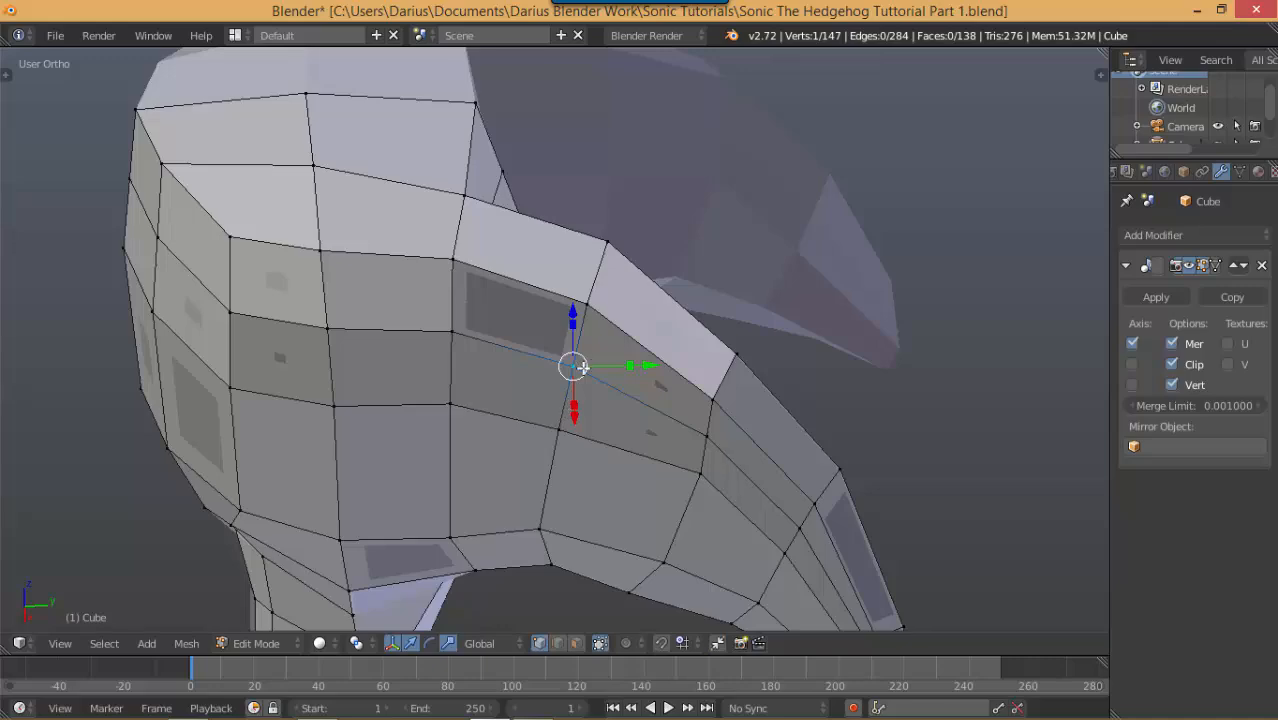
{"action": "right_click", "coordinate": [556, 427], "text": "shift"}
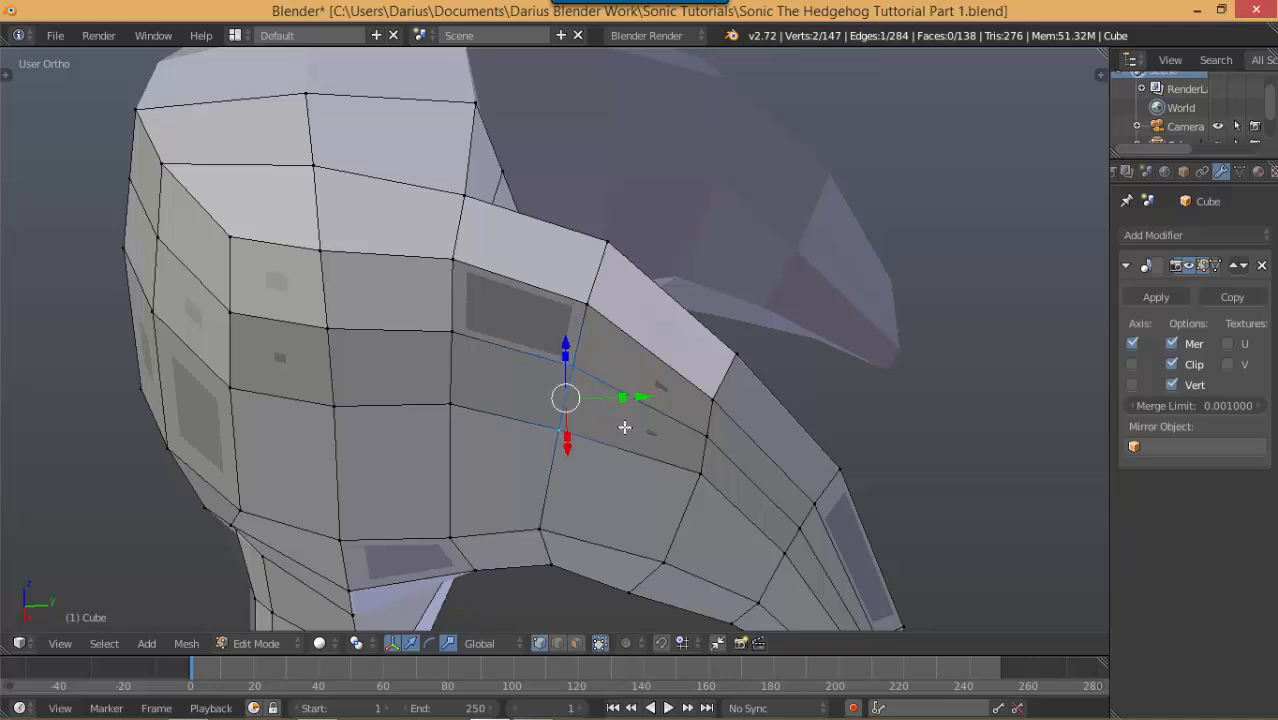
{"action": "middle_click_drag", "start_coordinate": [624, 427], "coordinate": [490, 392]}
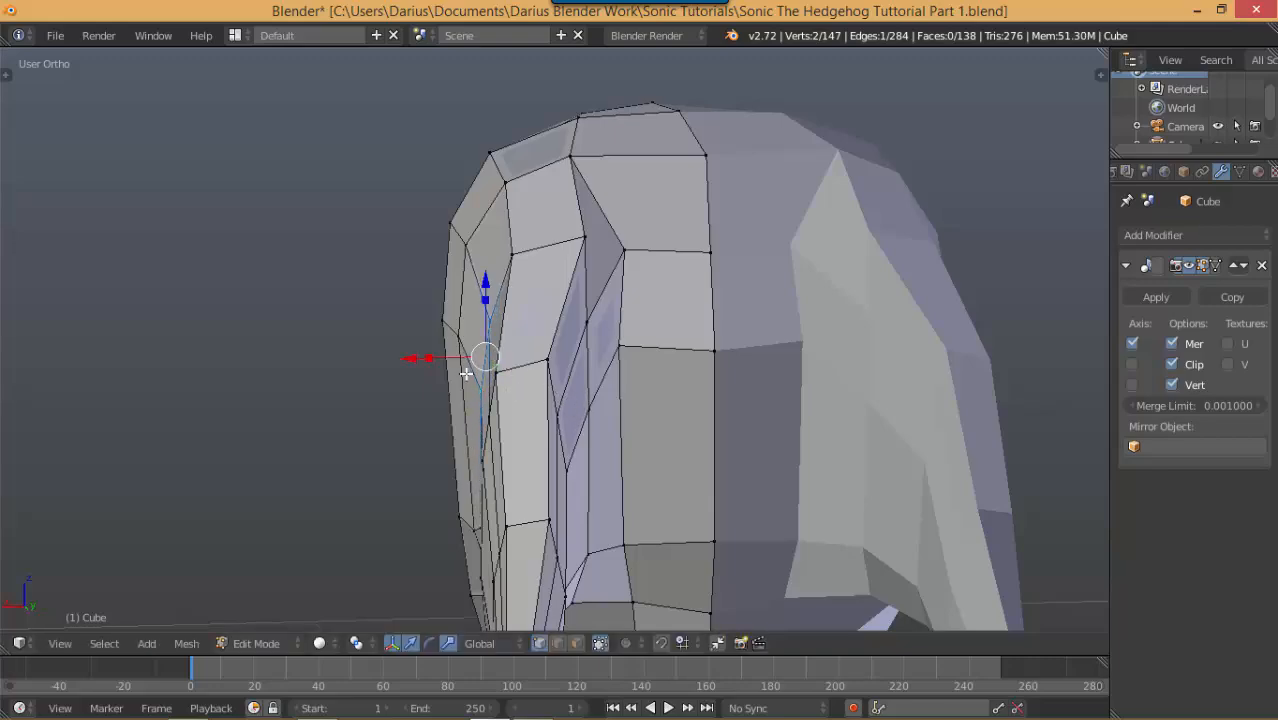
{"action": "key", "text": "g"}
{"action": "key", "text": "x"}
{"action": "left_click", "coordinate": [401, 358]}
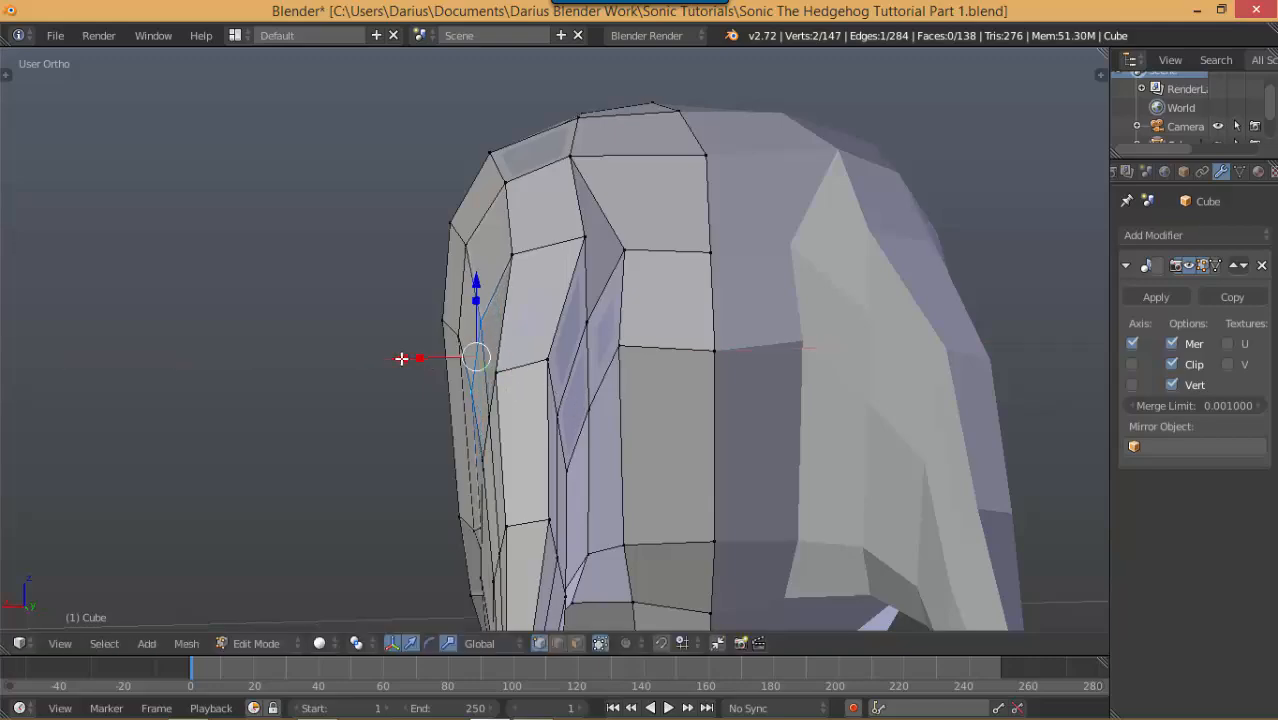
Compare the torso and legs with the front reference image from shoulders to socks
{"action": "key", "text": "KP_1"}
{"action": "scroll", "coordinate": [534, 368], "scroll_direction": "down", "scroll_amount": 2}
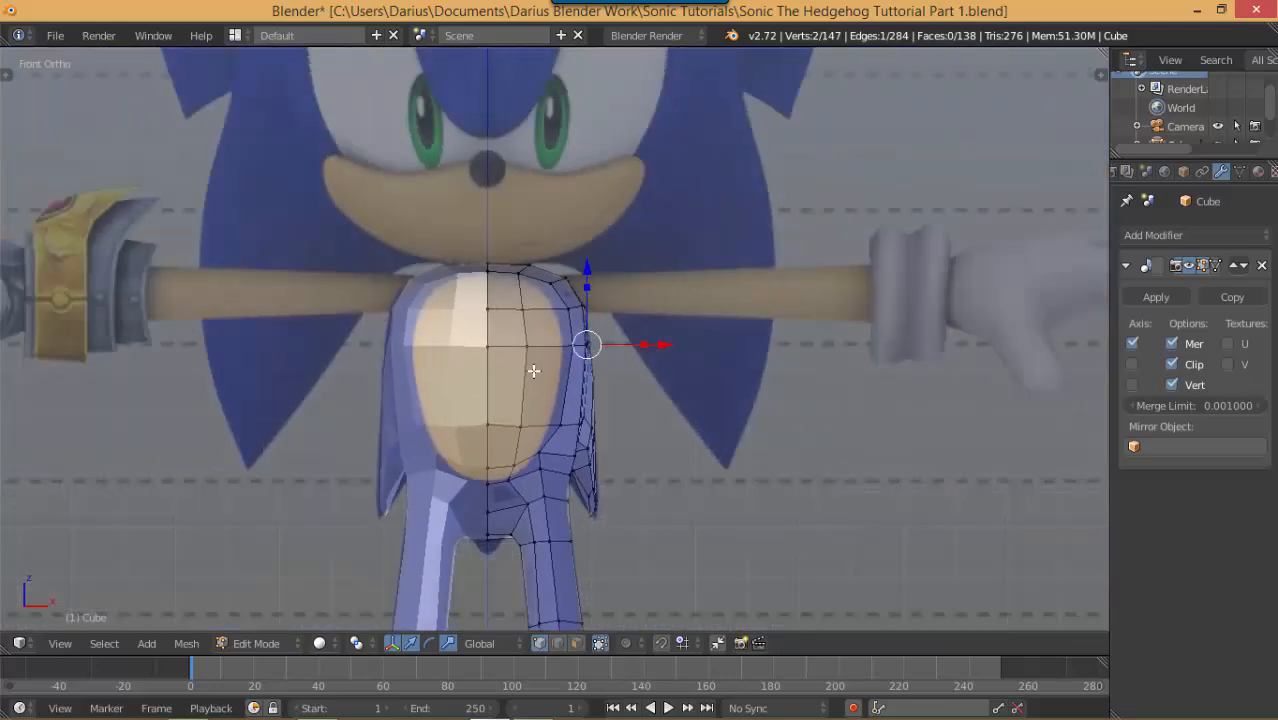
{"action": "scroll", "coordinate": [534, 371], "scroll_direction": "down", "scroll_amount": 1}
{"action": "scroll", "coordinate": [552, 400], "scroll_direction": "up", "scroll_amount": 2}
{"action": "scroll", "coordinate": [552, 400], "scroll_direction": "down", "scroll_amount": 1}
{"action": "scroll", "coordinate": [593, 437], "scroll_direction": "down", "scroll_amount": 8, "text": "ctrl"}
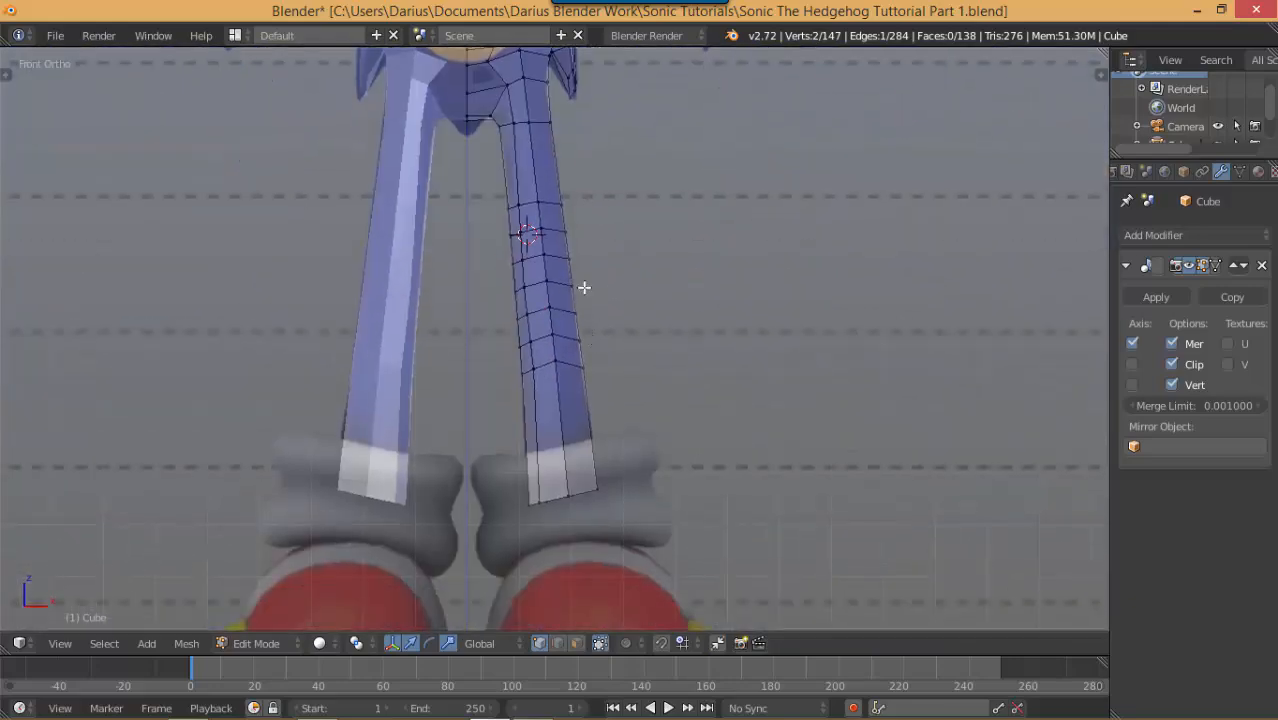
{"action": "scroll", "coordinate": [584, 287], "scroll_direction": "up", "scroll_amount": 8, "text": "ctrl"}
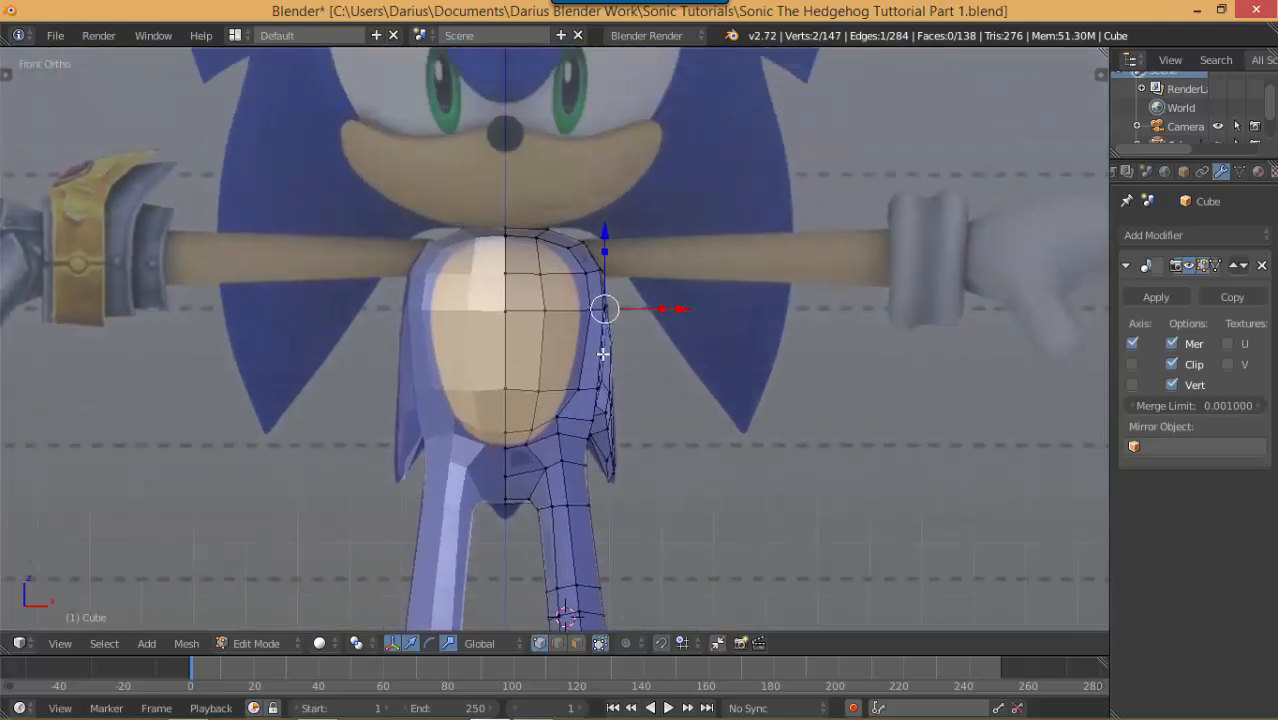
Select the lowest knee edge loop above the sock and flatten it by scaling to 0 along Z
{"action": "scroll", "coordinate": [603, 353], "scroll_direction": "down", "scroll_amount": 8, "text": "ctrl"}
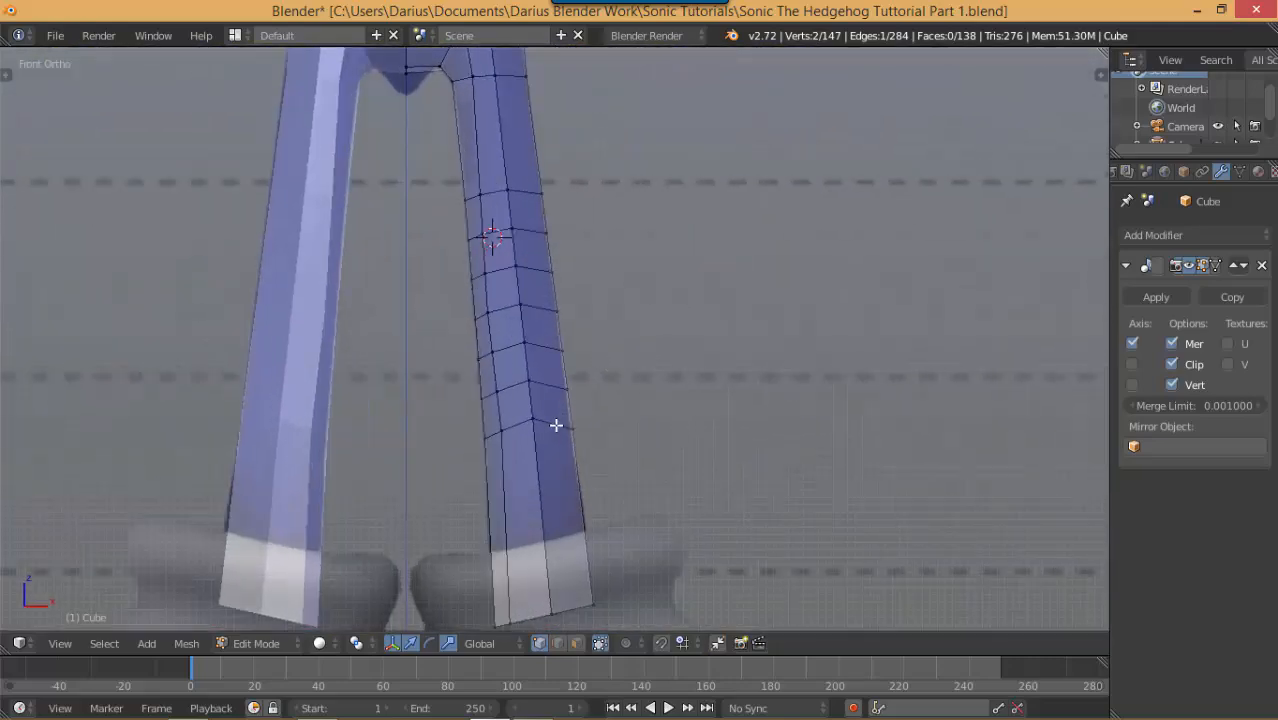
{"action": "right_click", "coordinate": [556, 425], "text": "alt"}
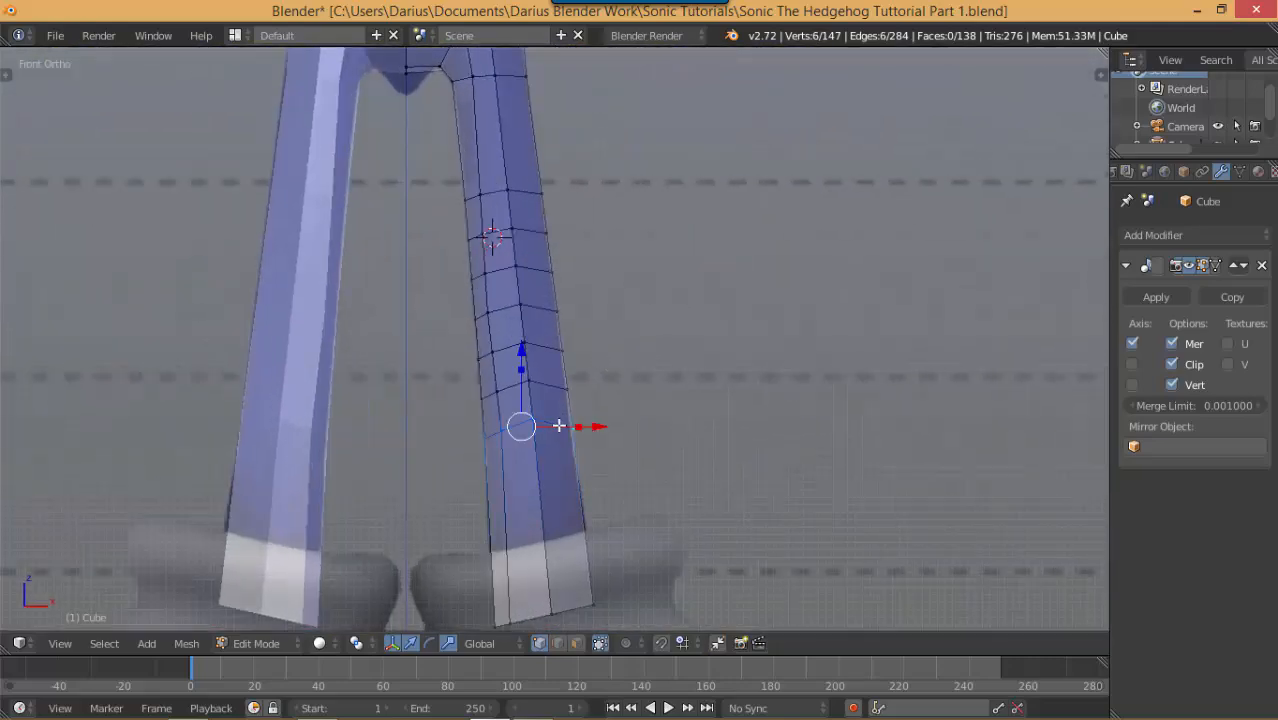
{"action": "key", "text": "s"}
{"action": "left_click", "coordinate": [617, 428]}
{"action": "key", "text": "s"}
{"action": "key", "text": "z"}
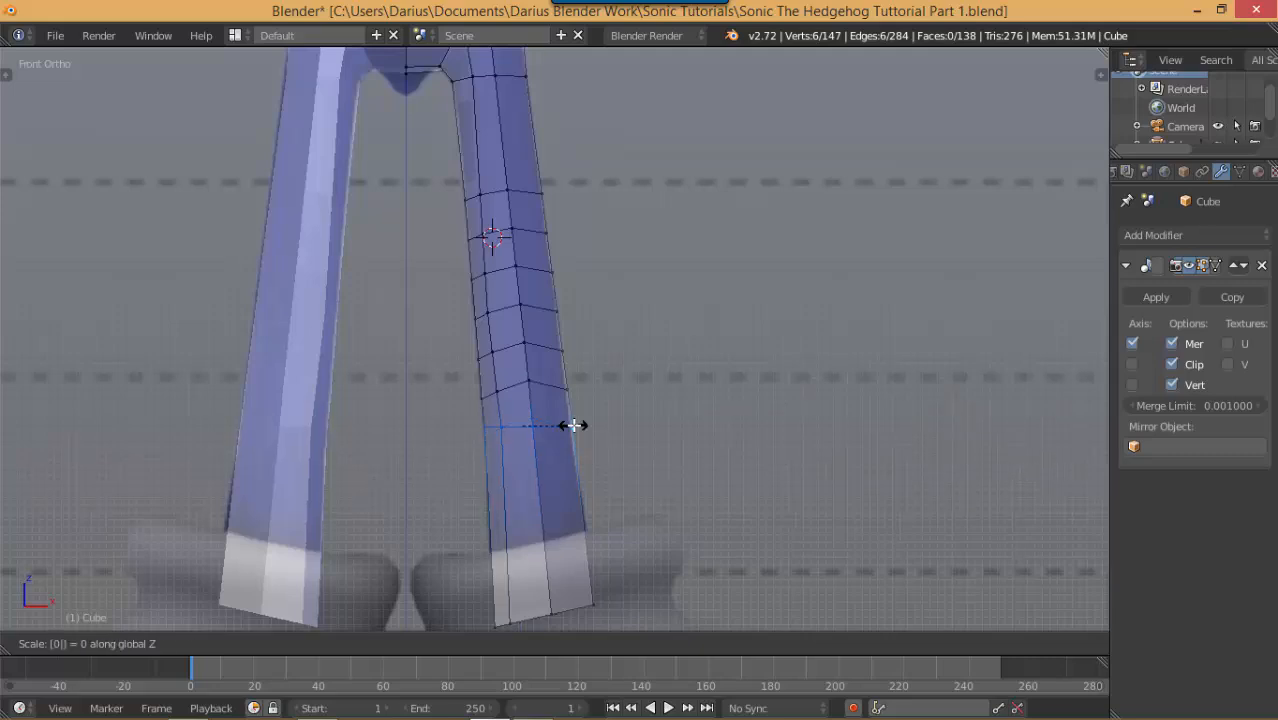
{"action": "left_click", "coordinate": [574, 426]}
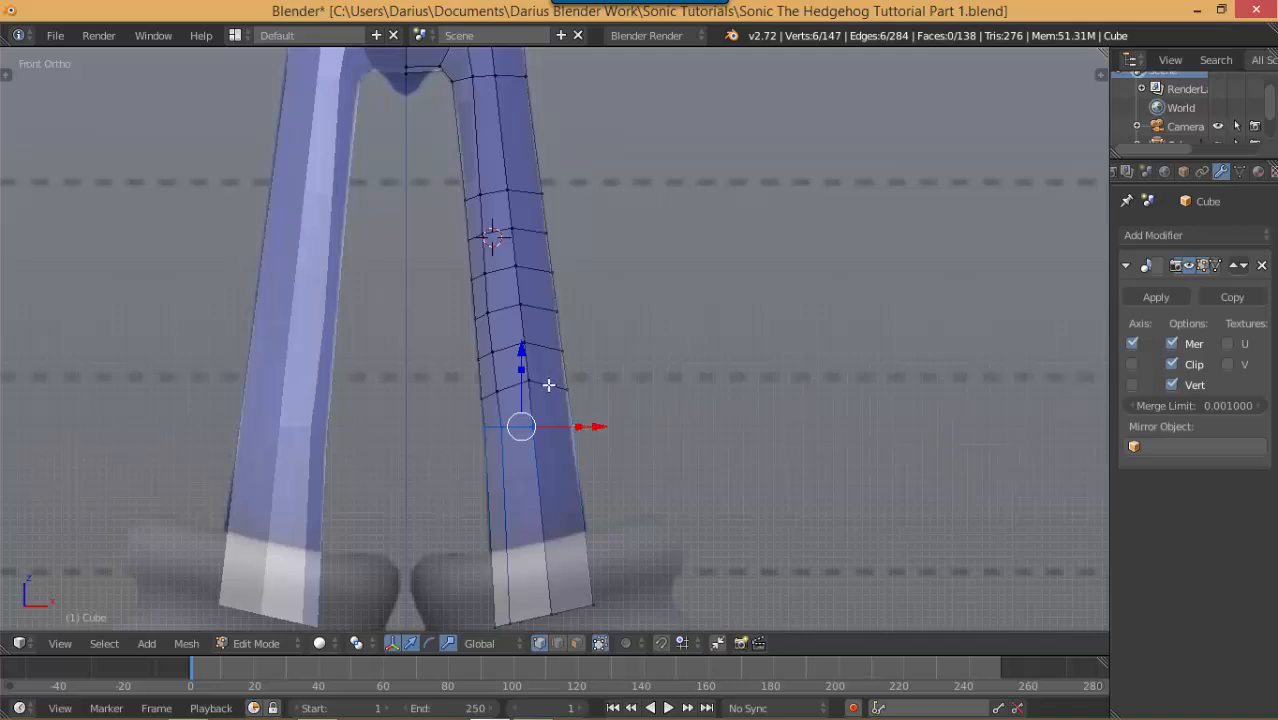
Flatten the second and third knee edge loops above the sock by scaling each to 0 along Z
{"action": "right_click", "coordinate": [548, 385], "text": "alt"}
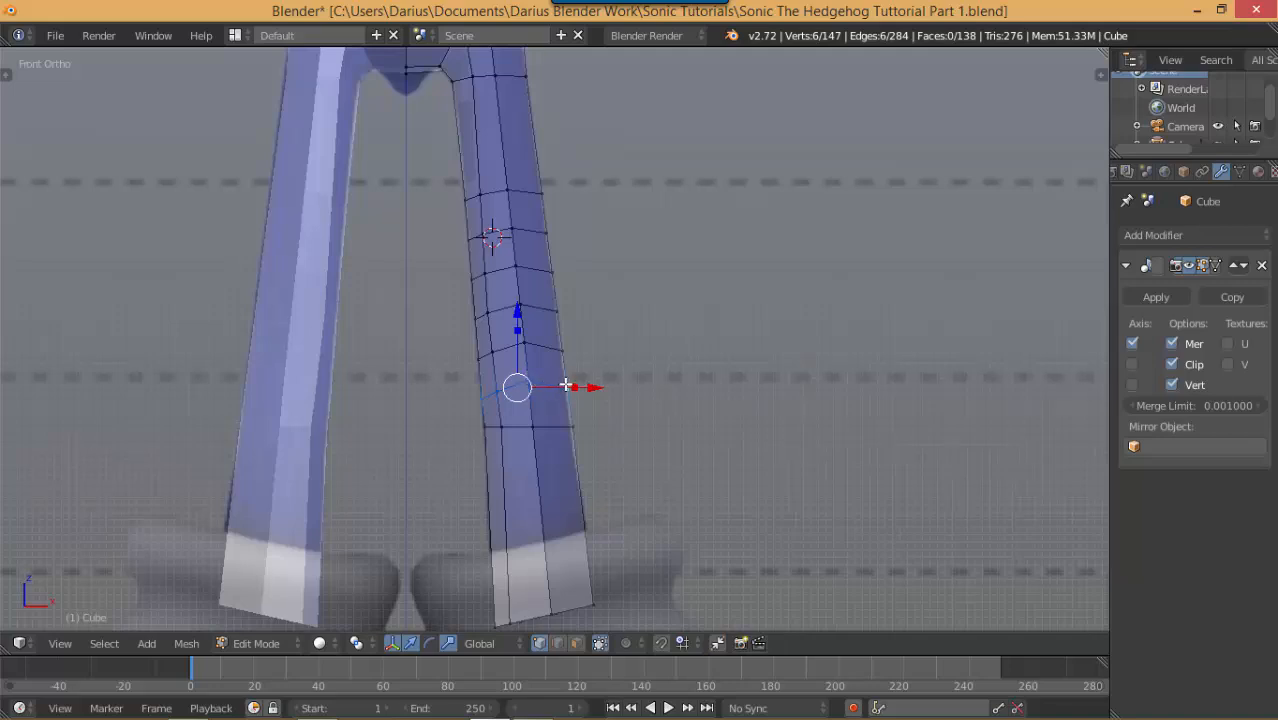
{"action": "key", "text": "s"}
{"action": "key", "text": "z"}
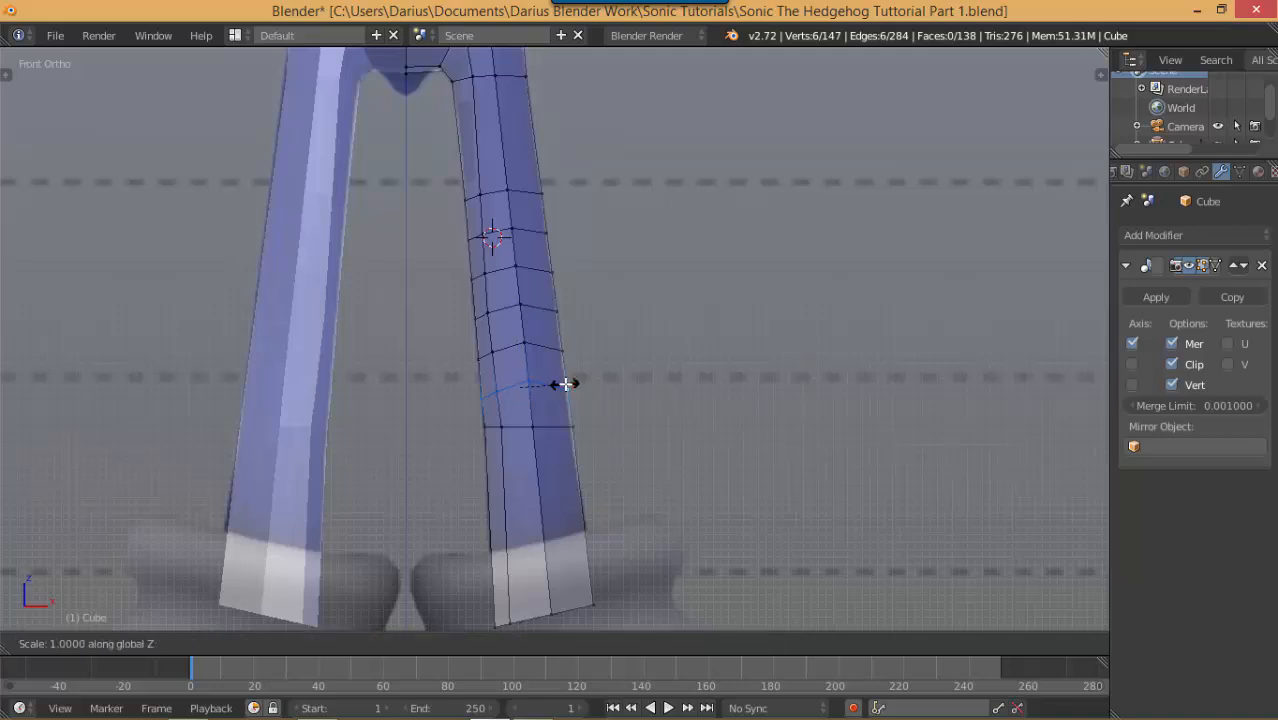
{"action": "key", "text": "0"}
{"action": "key", "text": "Return"}
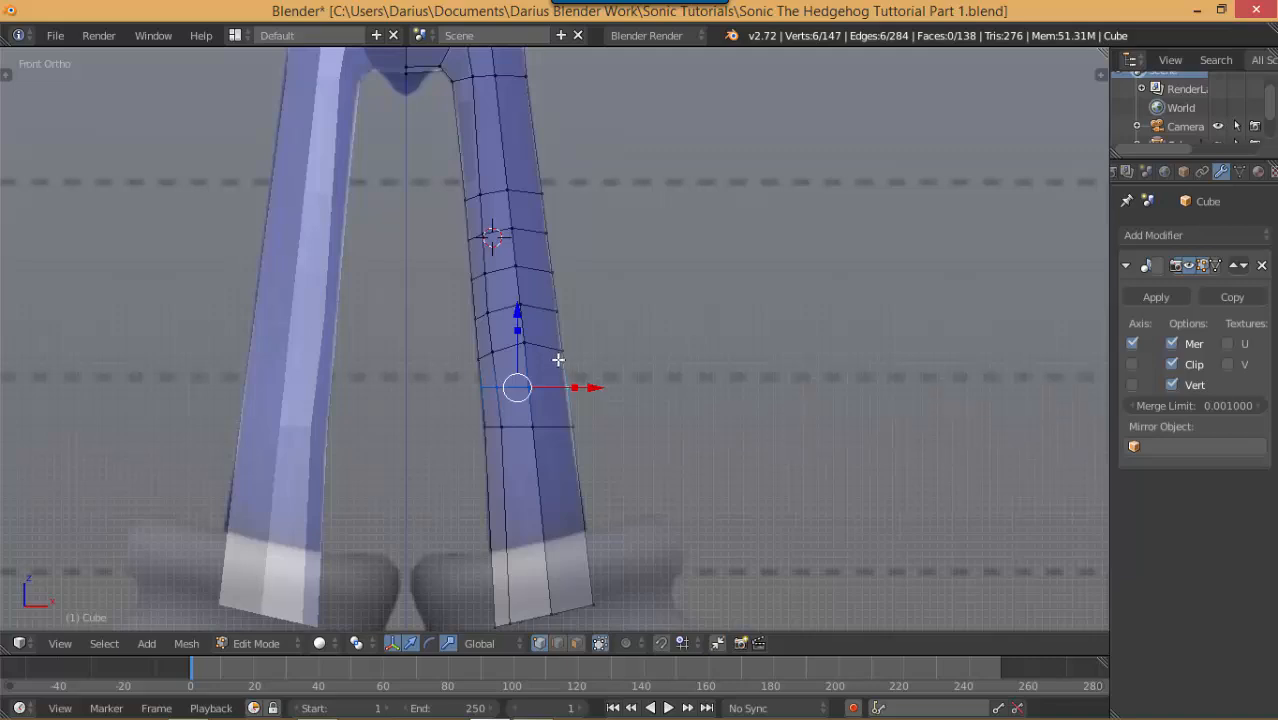
{"action": "right_click", "coordinate": [553, 352], "text": "alt"}
{"action": "key", "text": "s"}
{"action": "key", "text": "z"}
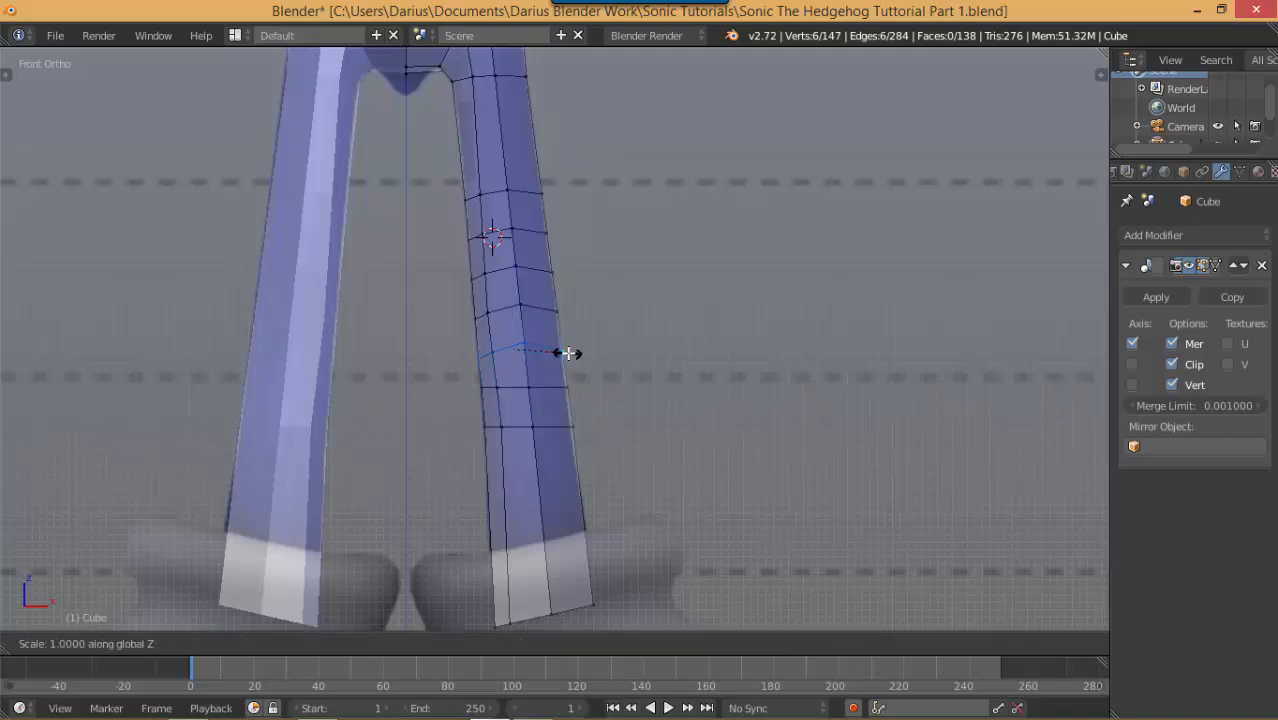
{"action": "key", "text": "0"}
{"action": "key", "text": "Return"}
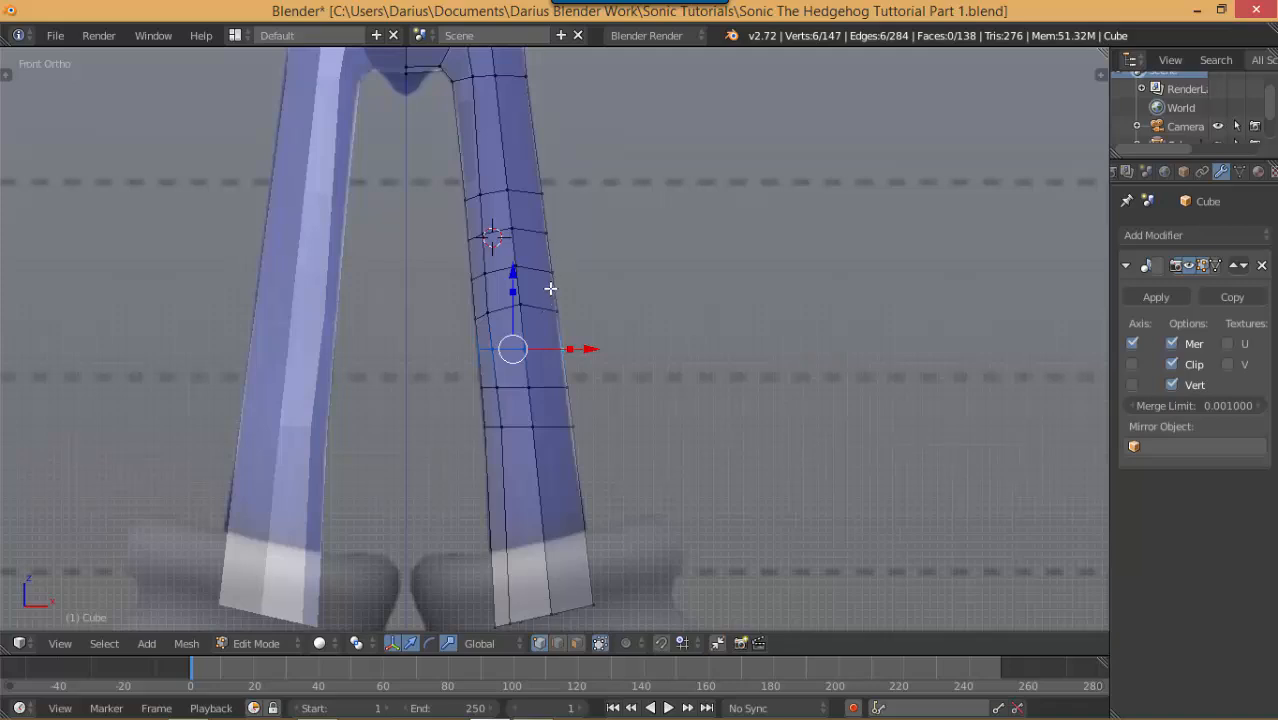
Try to flatten the four remaining slanted knee edge loops together by scaling them to 0 along Z
{"action": "right_click", "coordinate": [543, 307], "text": "alt"}
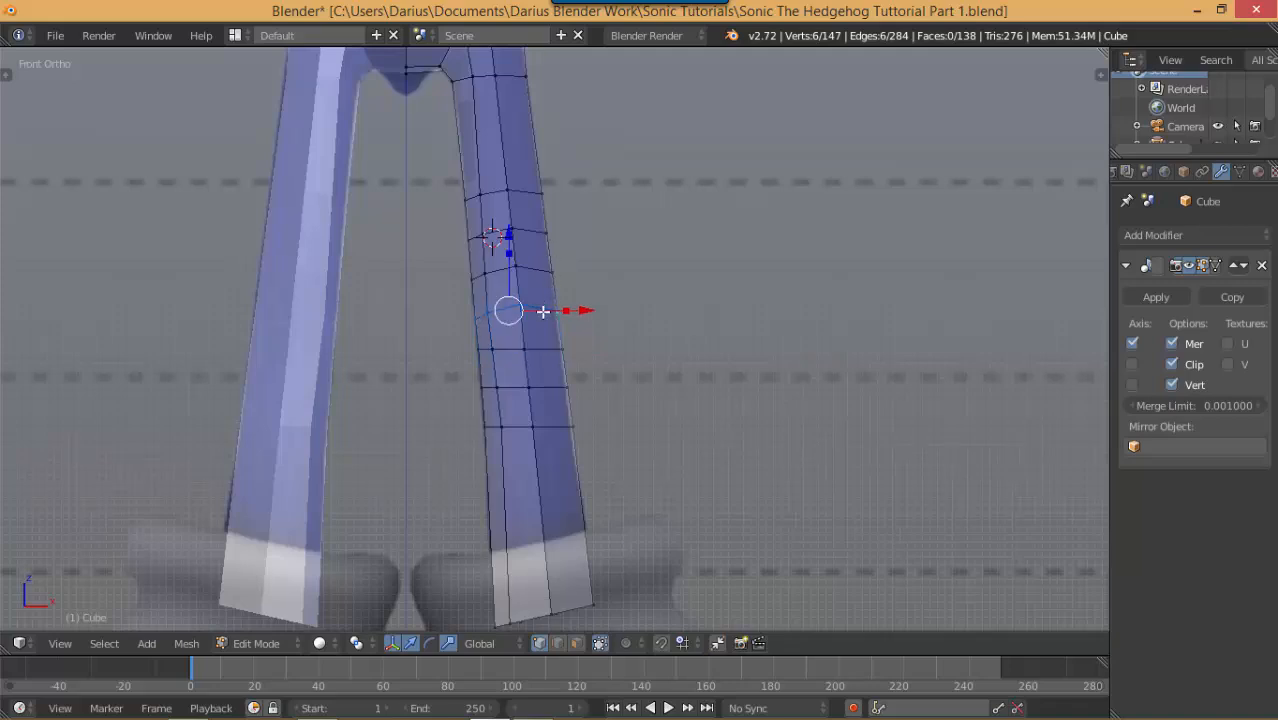
{"action": "right_click", "coordinate": [543, 276], "text": "alt+shift"}
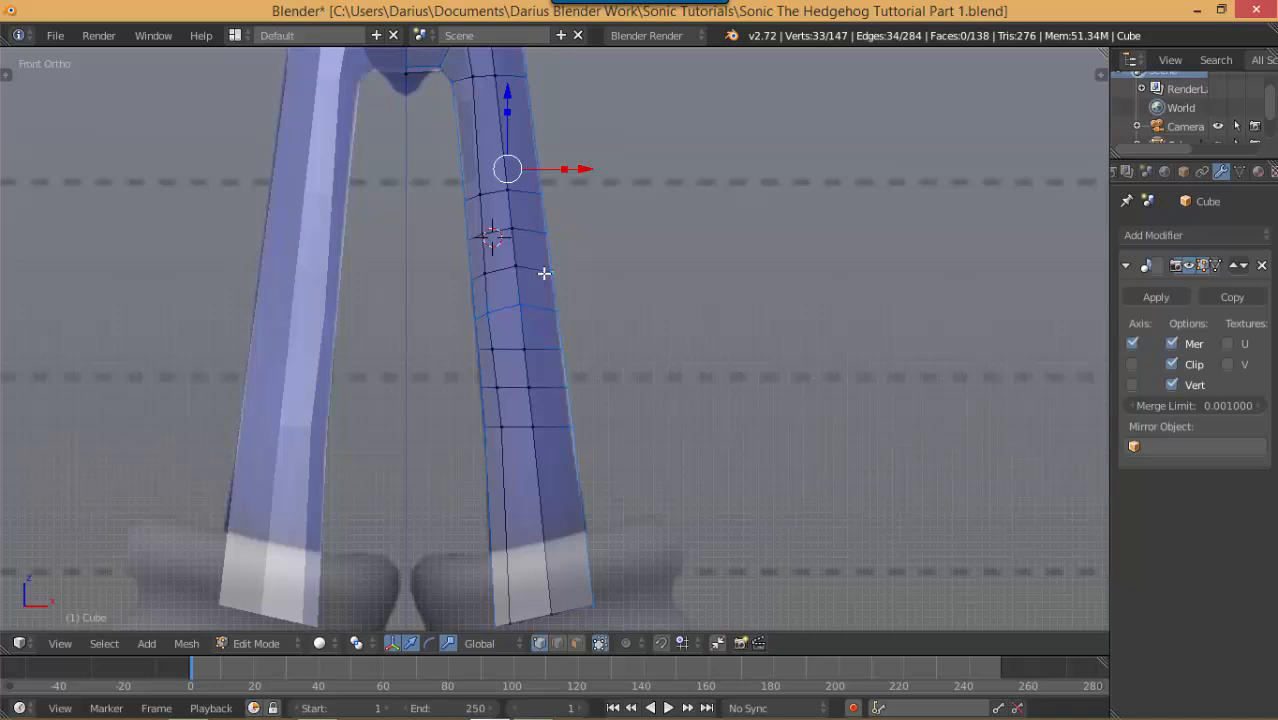
{"action": "key", "text": "ctrl+z"}
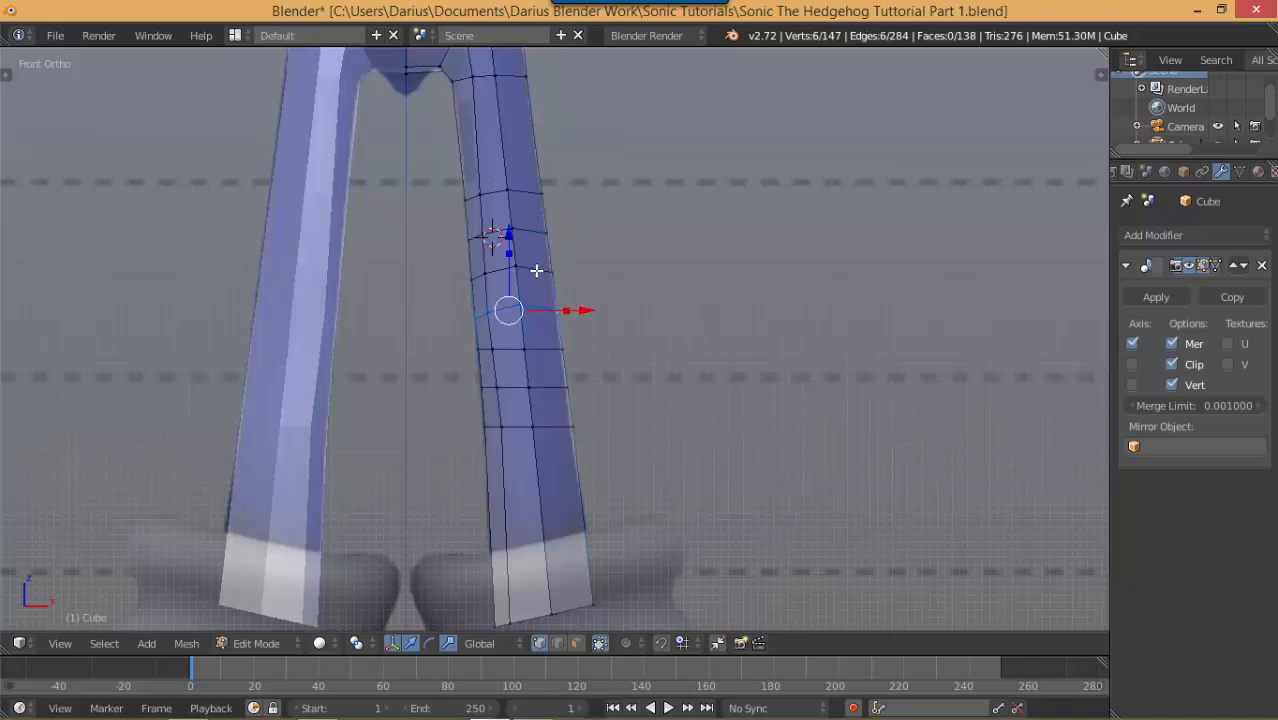
{"action": "right_click", "coordinate": [534, 262], "text": "alt+shift"}
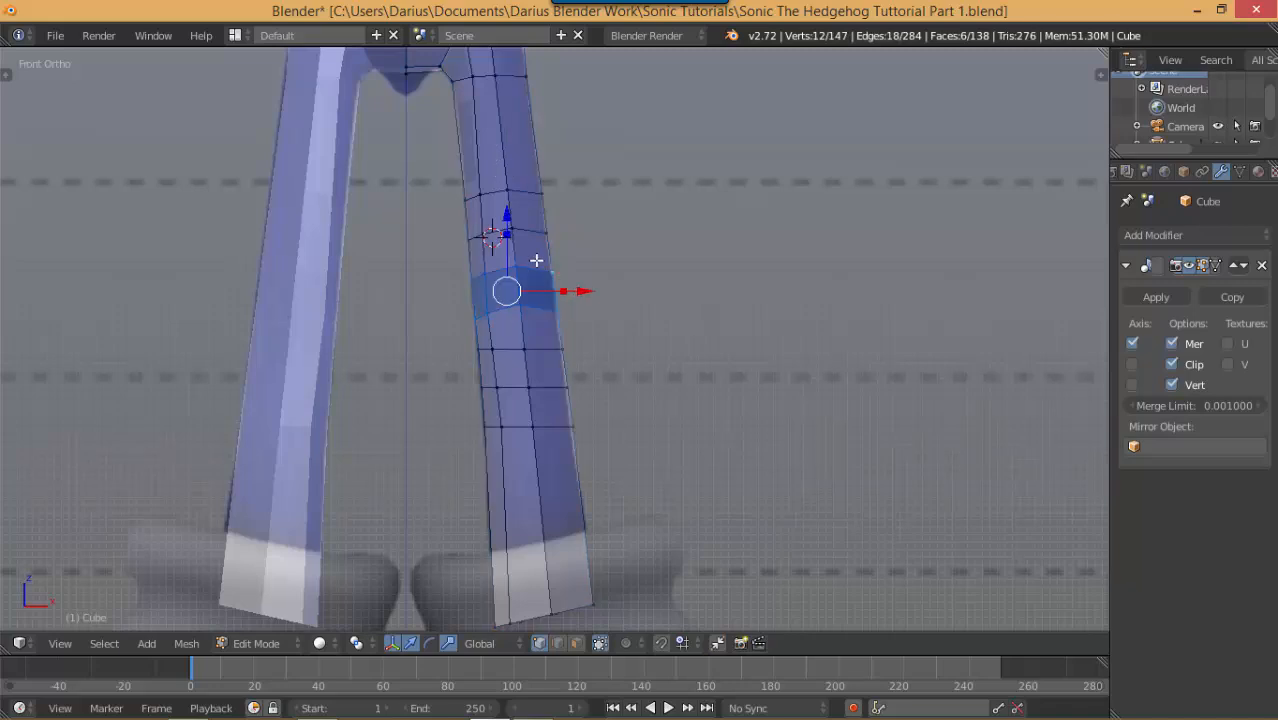
{"action": "right_click", "coordinate": [533, 240], "text": "alt+shift"}
{"action": "right_click", "coordinate": [537, 186], "text": "alt+shift"}
{"action": "key", "text": "z"}
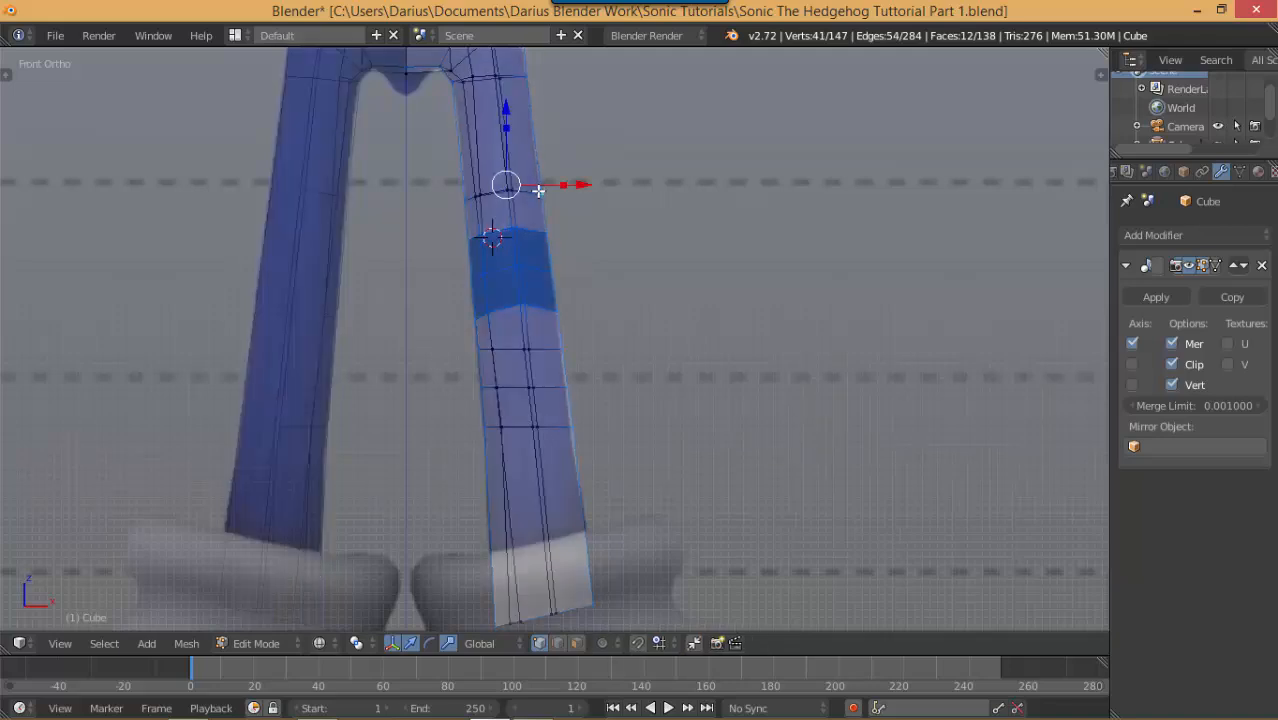
{"action": "key", "text": "z"}
{"action": "right_click", "coordinate": [534, 190], "text": "alt+shift"}
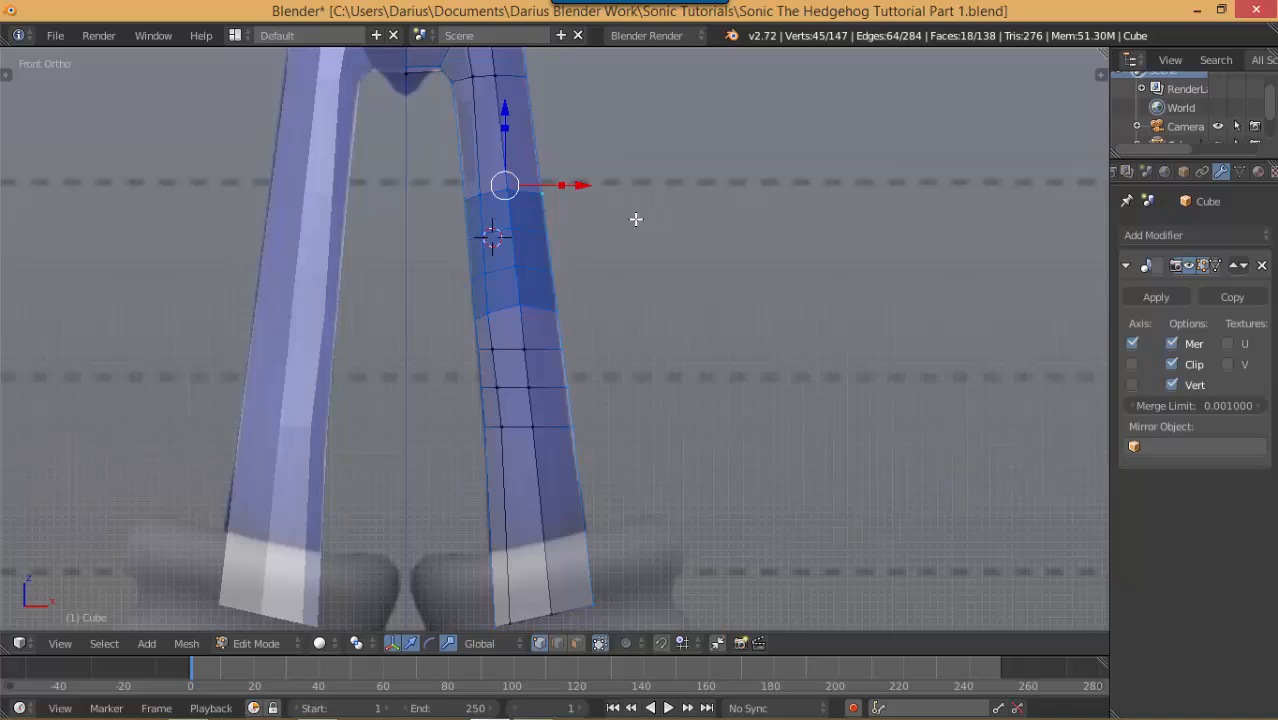
{"action": "type", "text": "sz"}
{"action": "type", "text": "0"}
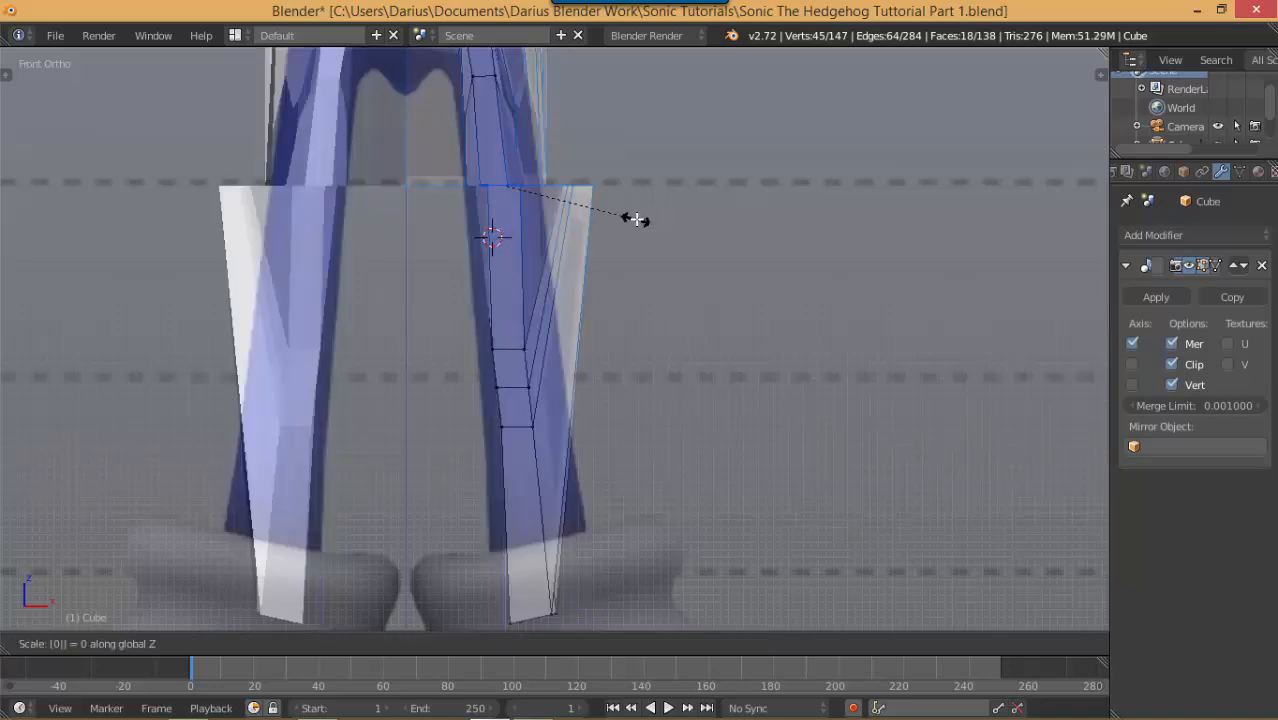
{"action": "key", "text": "Return"}
{"action": "scroll", "coordinate": [645, 265], "scroll_direction": "down", "scroll_amount": 6}
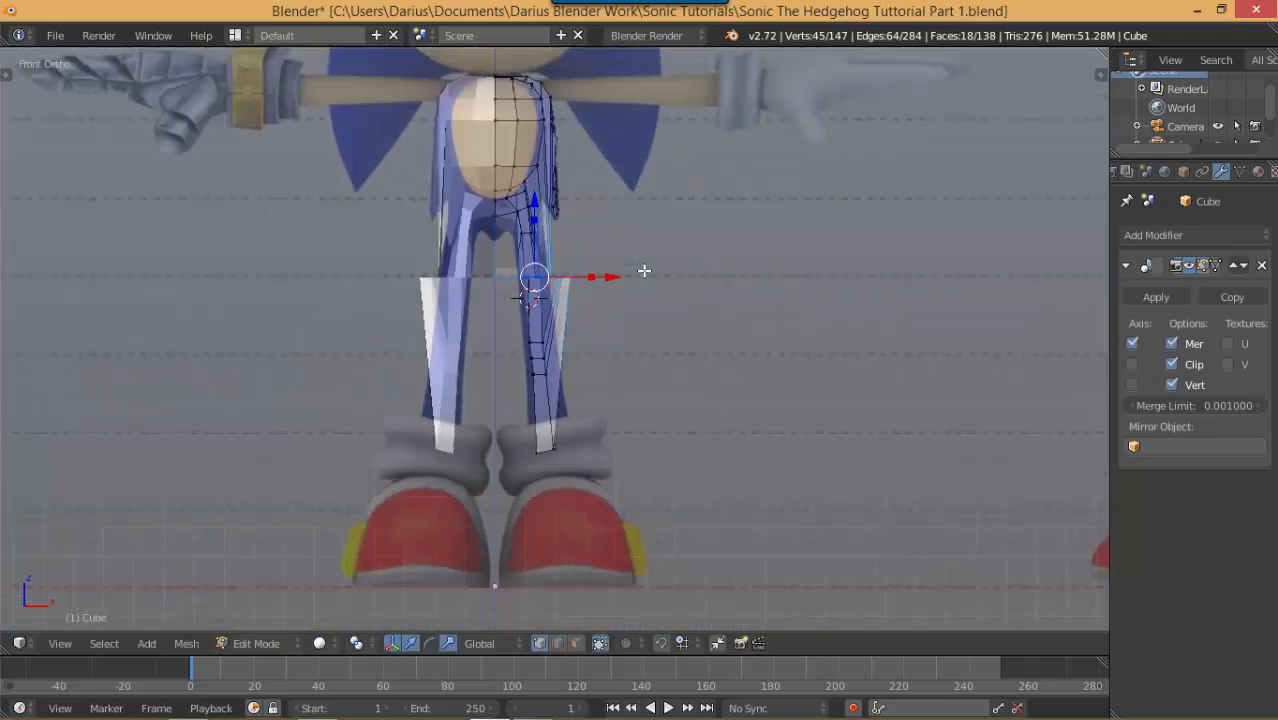
{"action": "scroll", "coordinate": [644, 270], "scroll_direction": "up", "scroll_amount": 6}
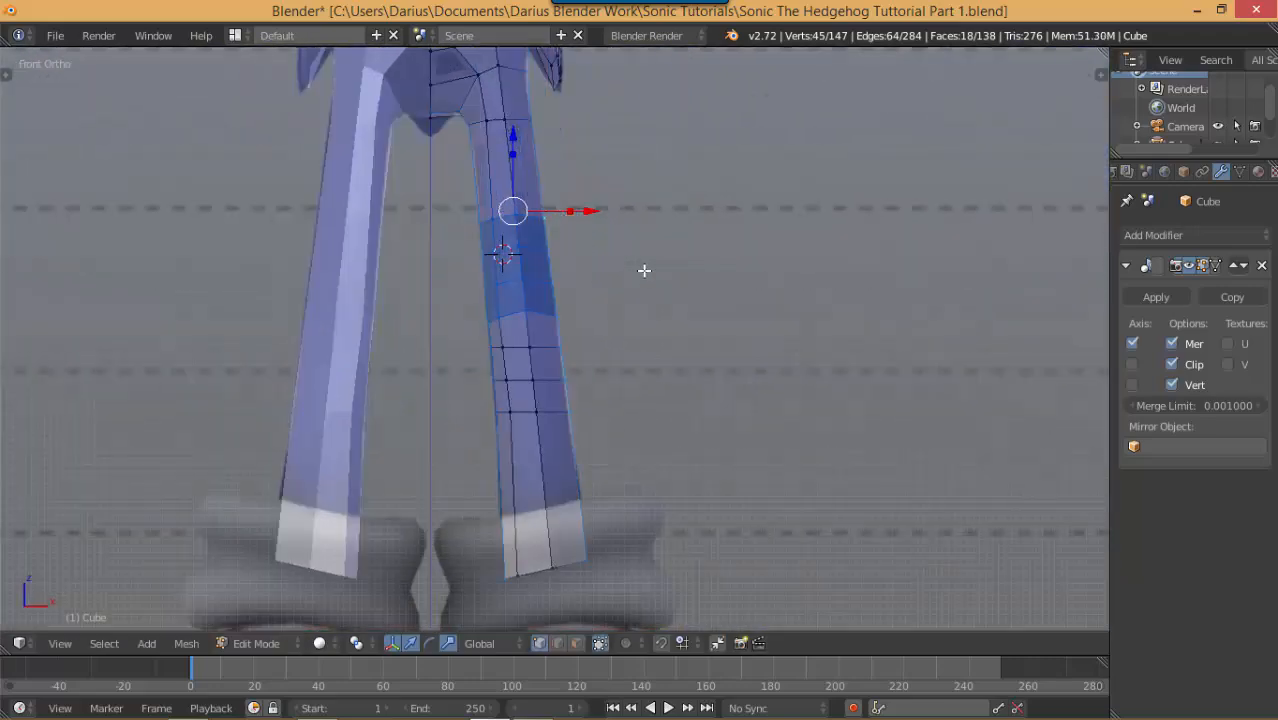
Flatten the fourth and fifth knee edge loops above the sock individually, scaling each to 0 along Z
{"action": "right_click", "coordinate": [542, 309], "text": "alt"}
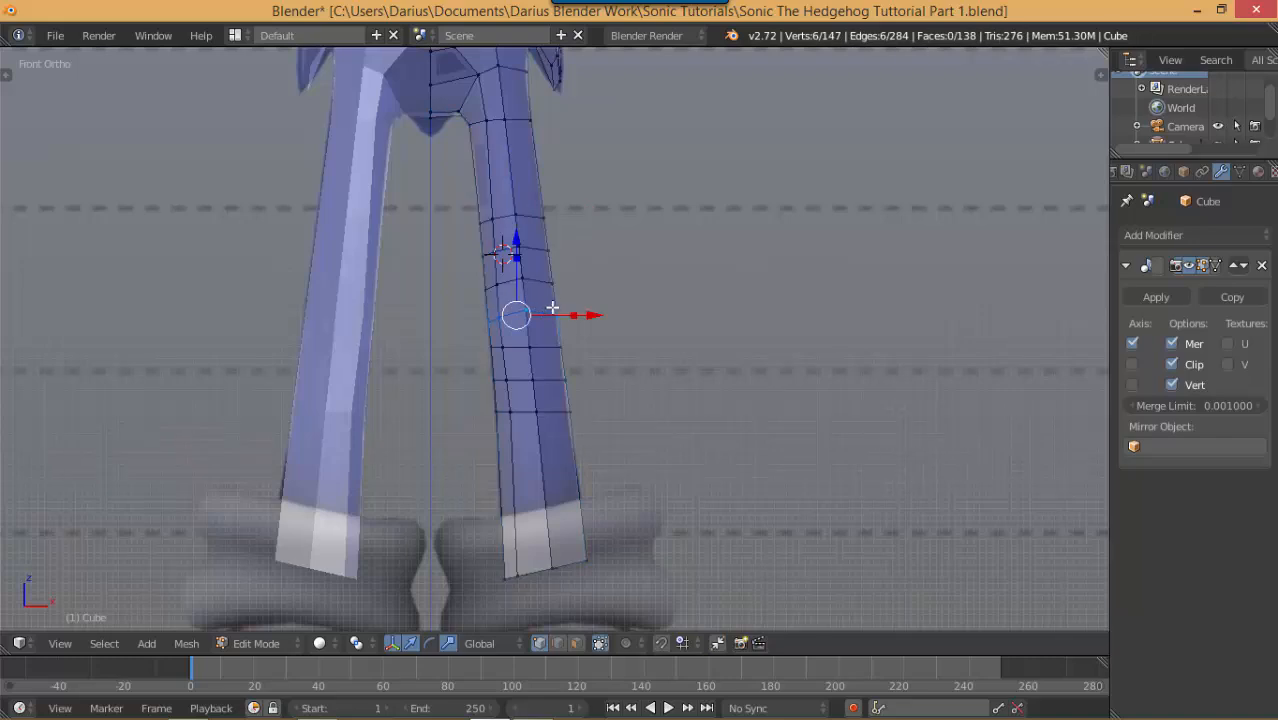
{"action": "type", "text": "sz"}
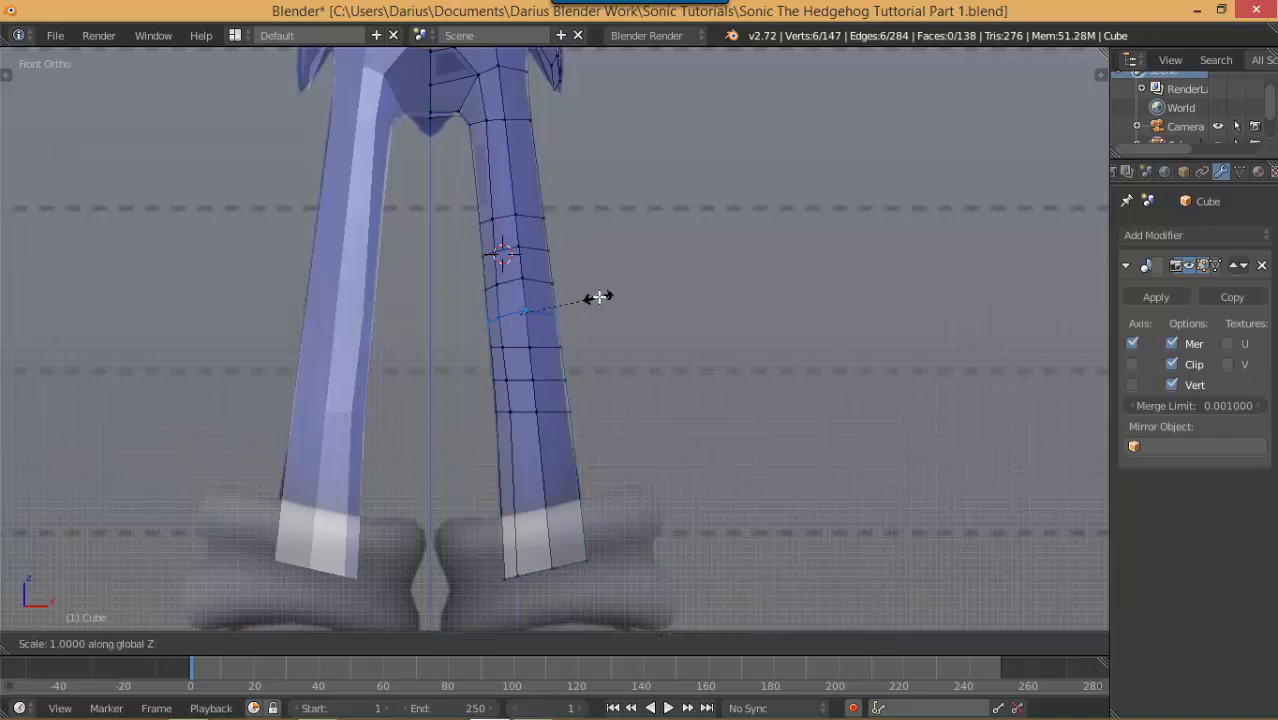
{"action": "type", "text": "0"}
{"action": "key", "text": "Return"}
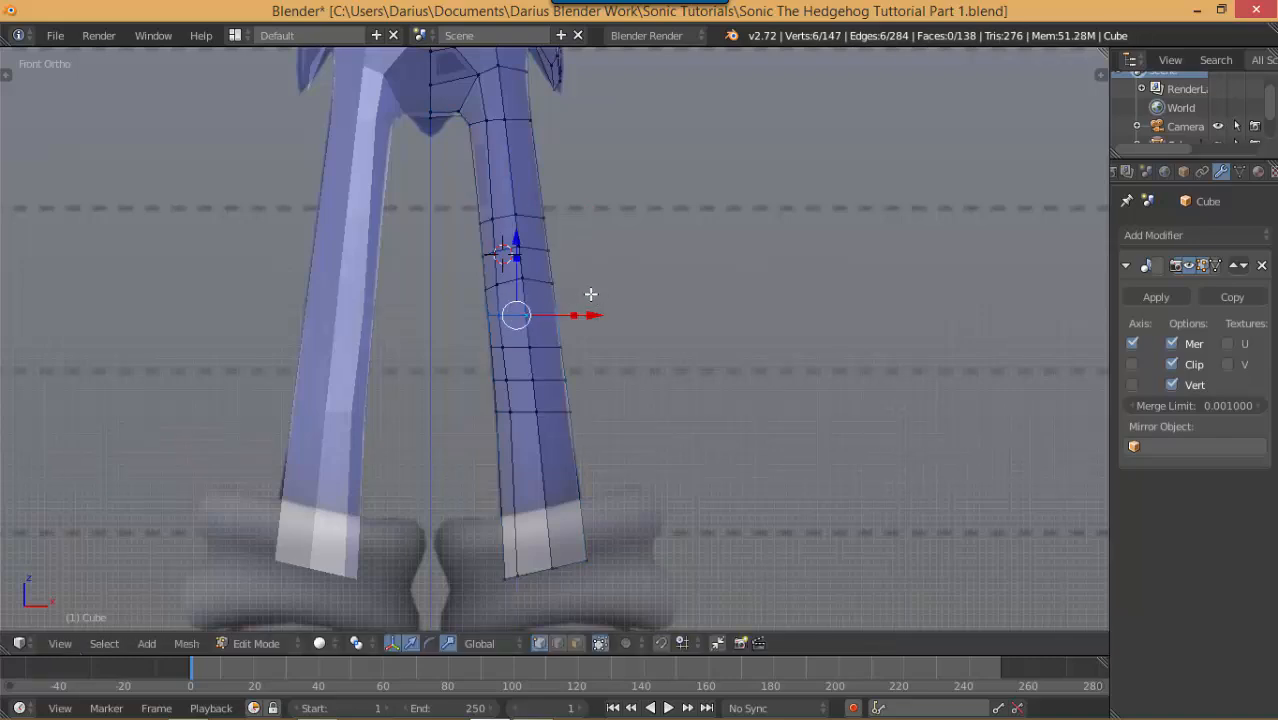
{"action": "right_click", "coordinate": [543, 282], "text": "alt"}
{"action": "type", "text": "sz"}
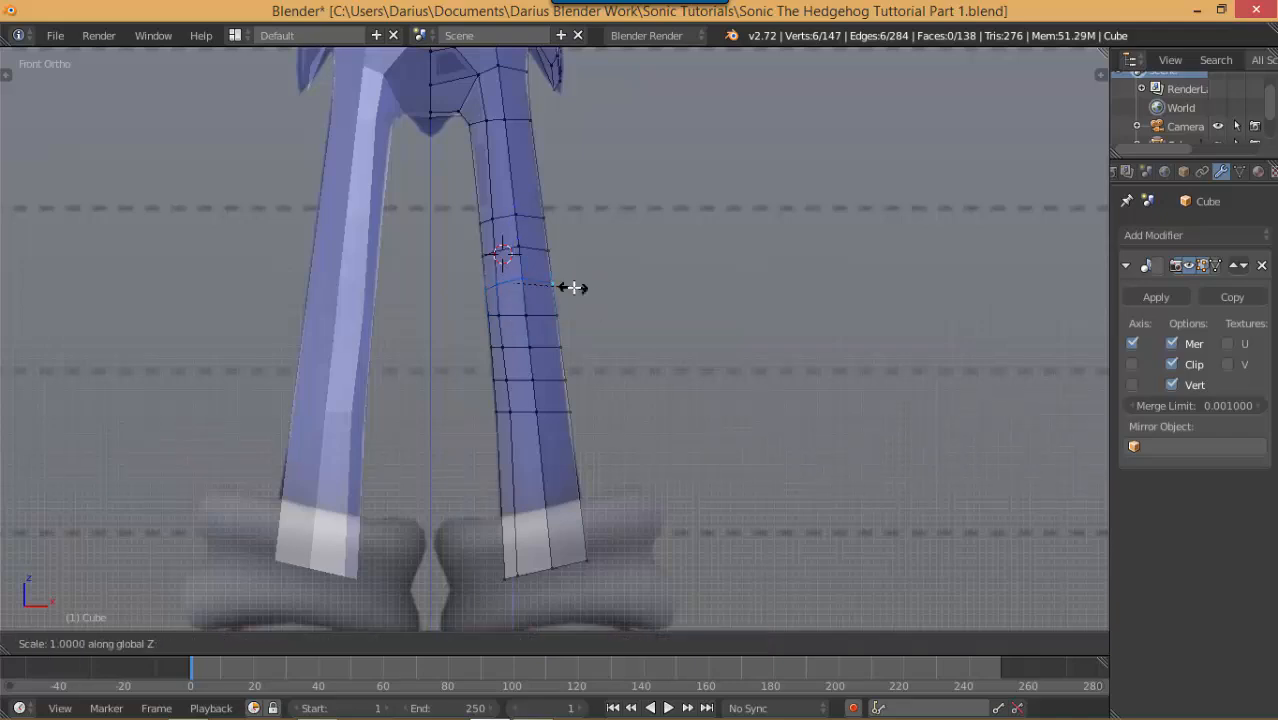
{"action": "type", "text": "0"}
{"action": "key", "text": "Return"}
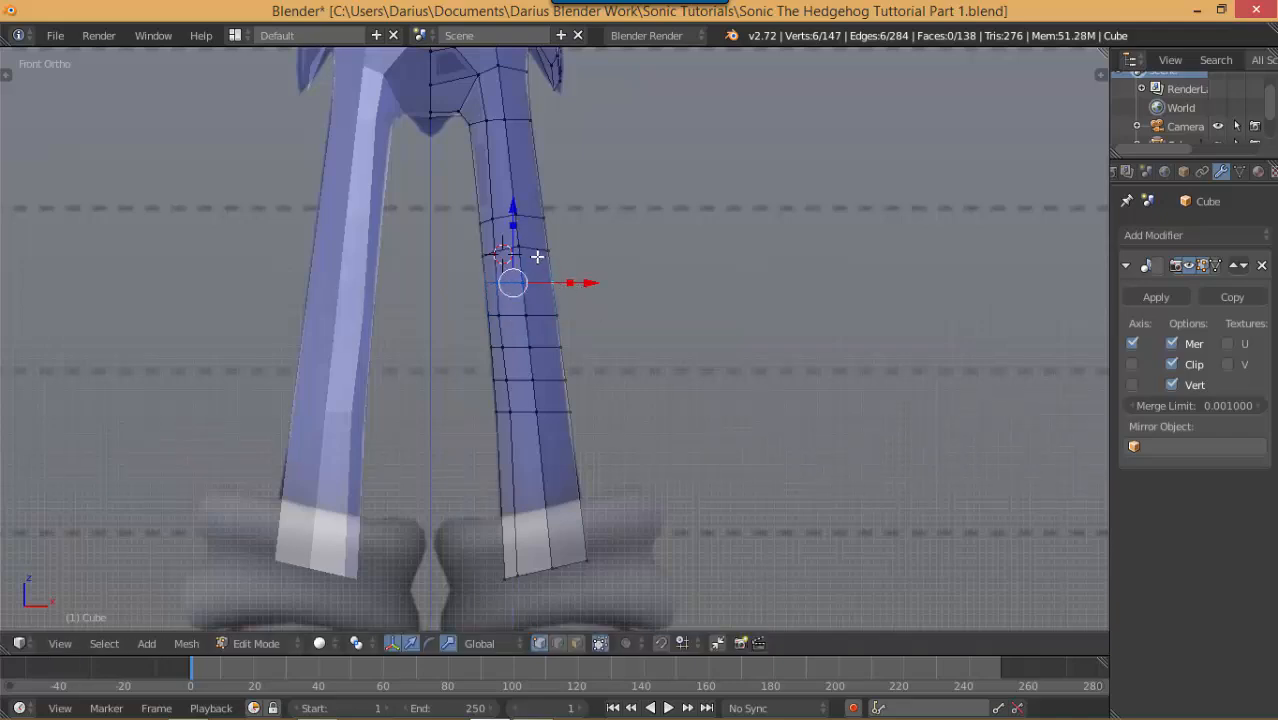
Flatten the two uppermost knee edge loops one at a time by scaling each to 0 along Z
{"action": "right_click", "coordinate": [537, 251], "text": "alt"}
{"action": "key", "text": "s"}
{"action": "key", "text": "z"}
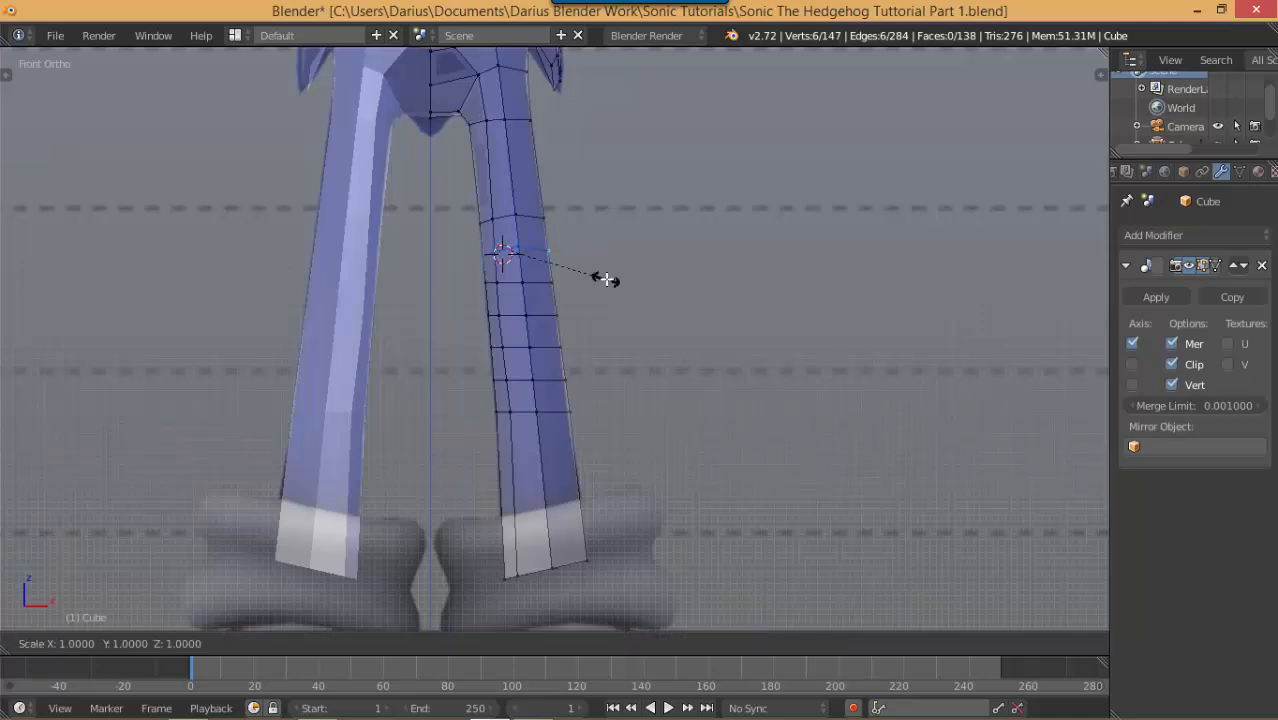
{"action": "right_click", "coordinate": [605, 279]}
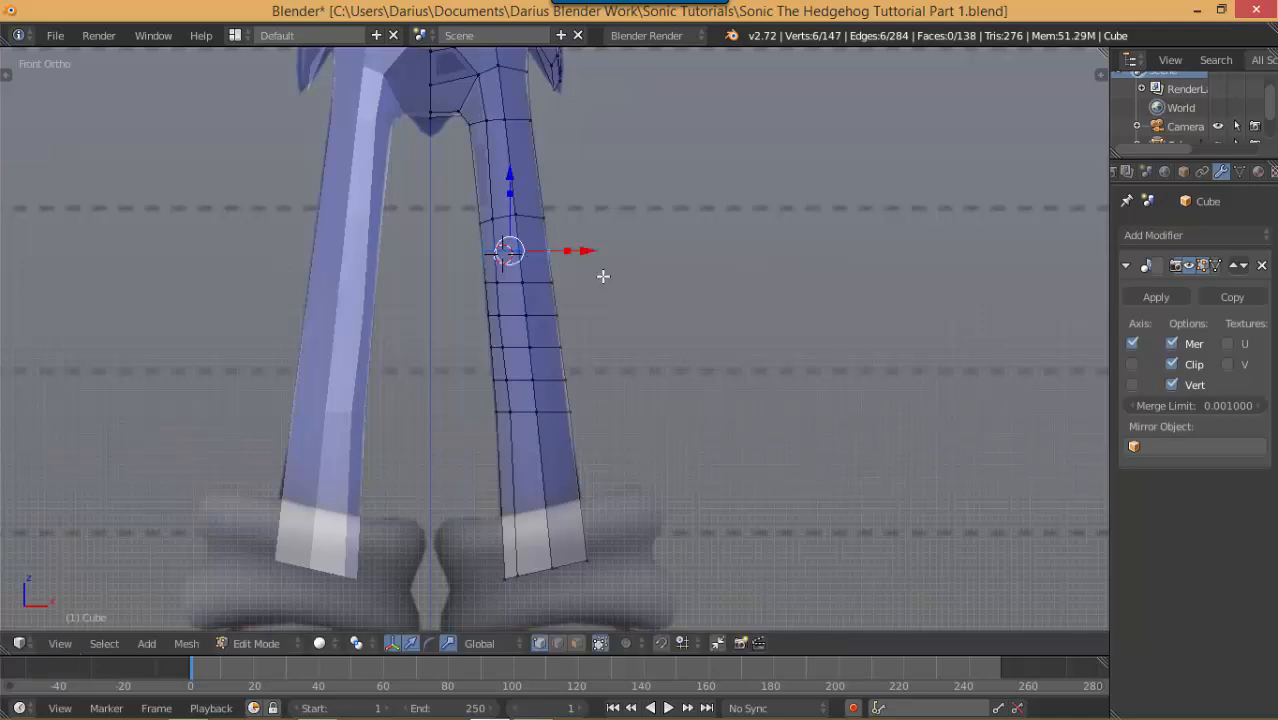
{"action": "right_click", "coordinate": [530, 216], "text": "alt"}
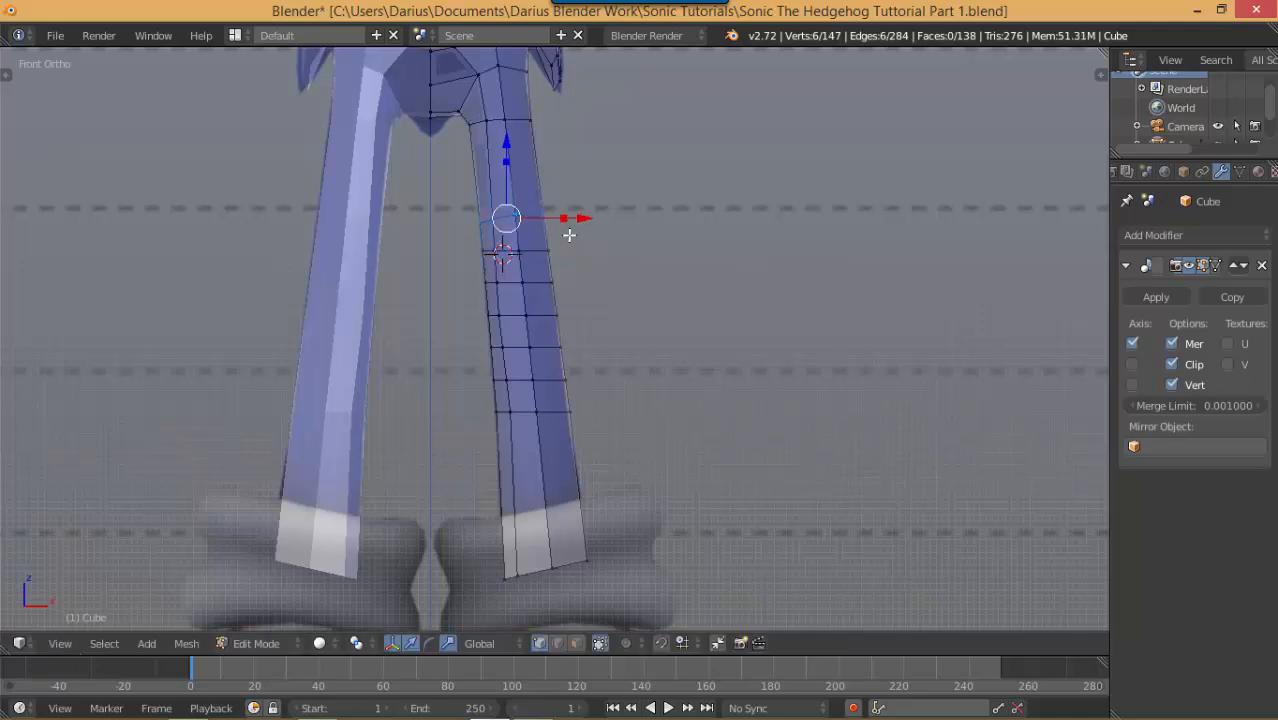
{"action": "key", "text": "s"}
{"action": "key", "text": "z"}
{"action": "key", "text": "0"}
{"action": "key", "text": "Return"}
Select all seven flattened knee edge loops and move them slightly inward along X in front view
{"action": "scroll", "coordinate": [573, 372], "scroll_direction": "up", "scroll_amount": 2}
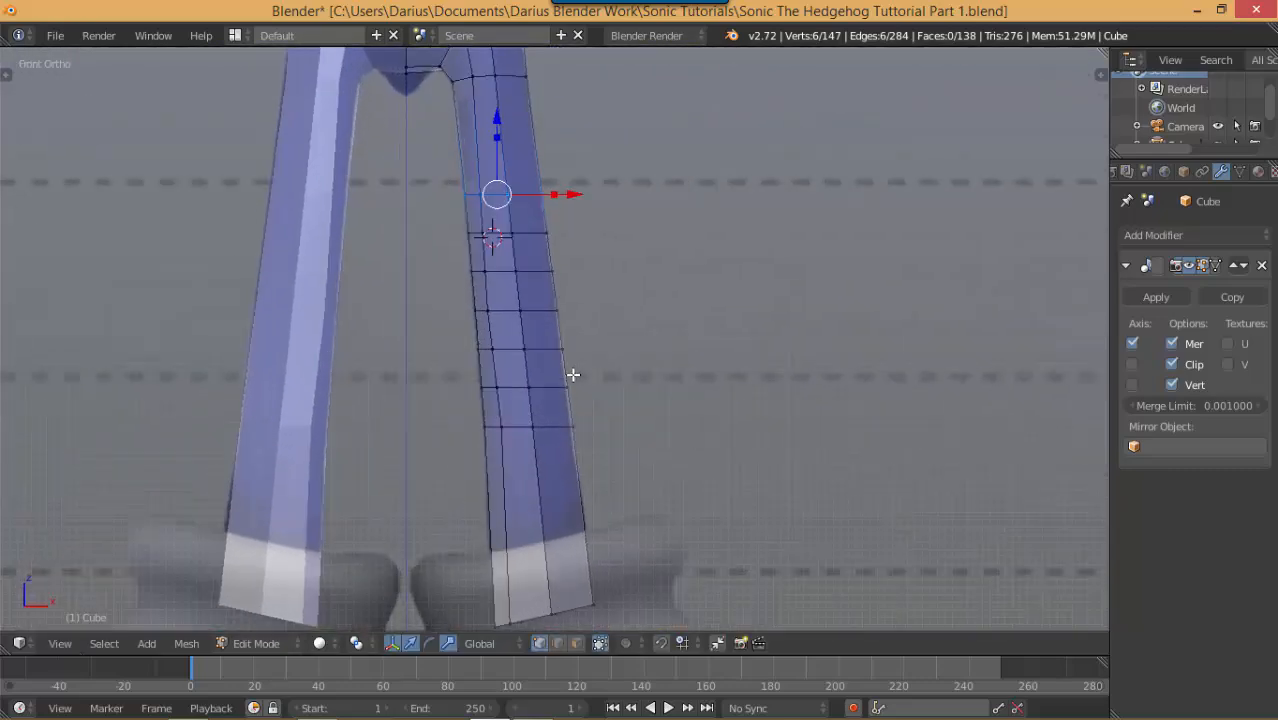
{"action": "right_click", "coordinate": [530, 206], "text": "alt+shift"}
{"action": "right_click", "coordinate": [530, 251], "text": "alt+shift"}
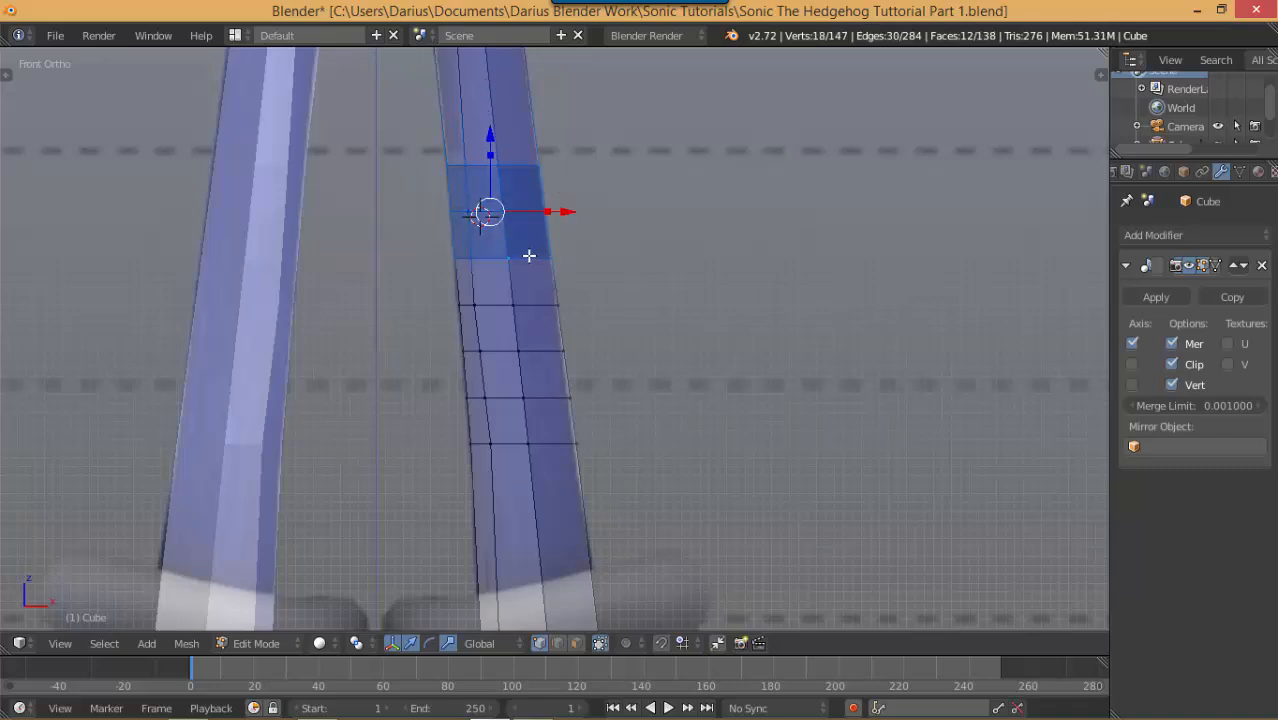
{"action": "right_click", "coordinate": [521, 165], "text": "alt"}
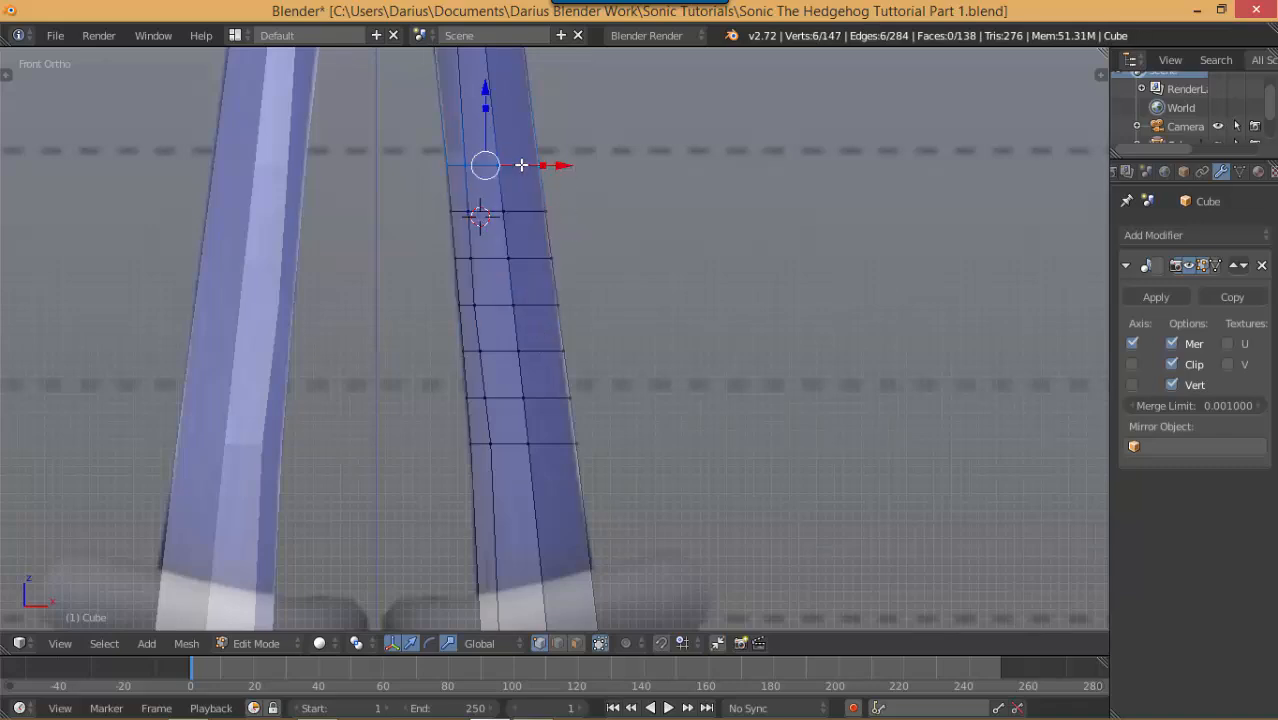
{"action": "right_click", "coordinate": [524, 215], "text": "alt+shift"}
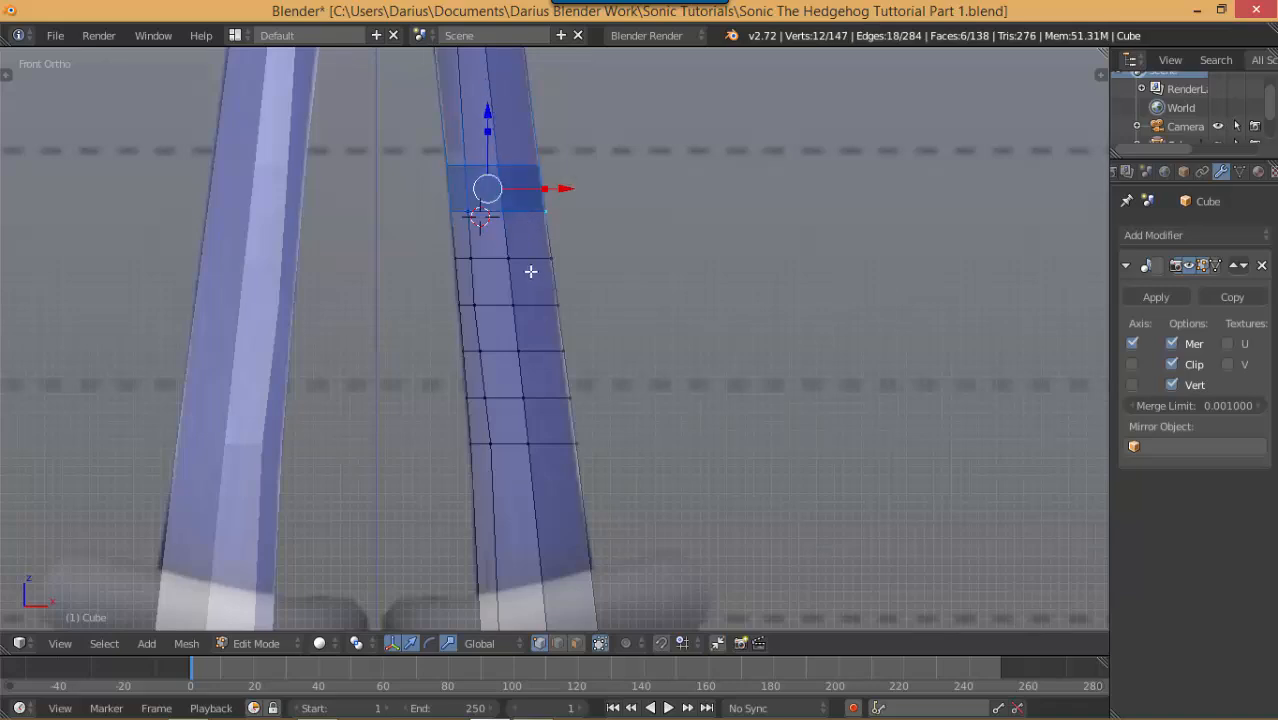
{"action": "right_click", "coordinate": [529, 262], "text": "alt+shift"}
{"action": "right_click", "coordinate": [536, 308], "text": "alt+shift"}
{"action": "right_click", "coordinate": [550, 379], "text": "alt+shift"}
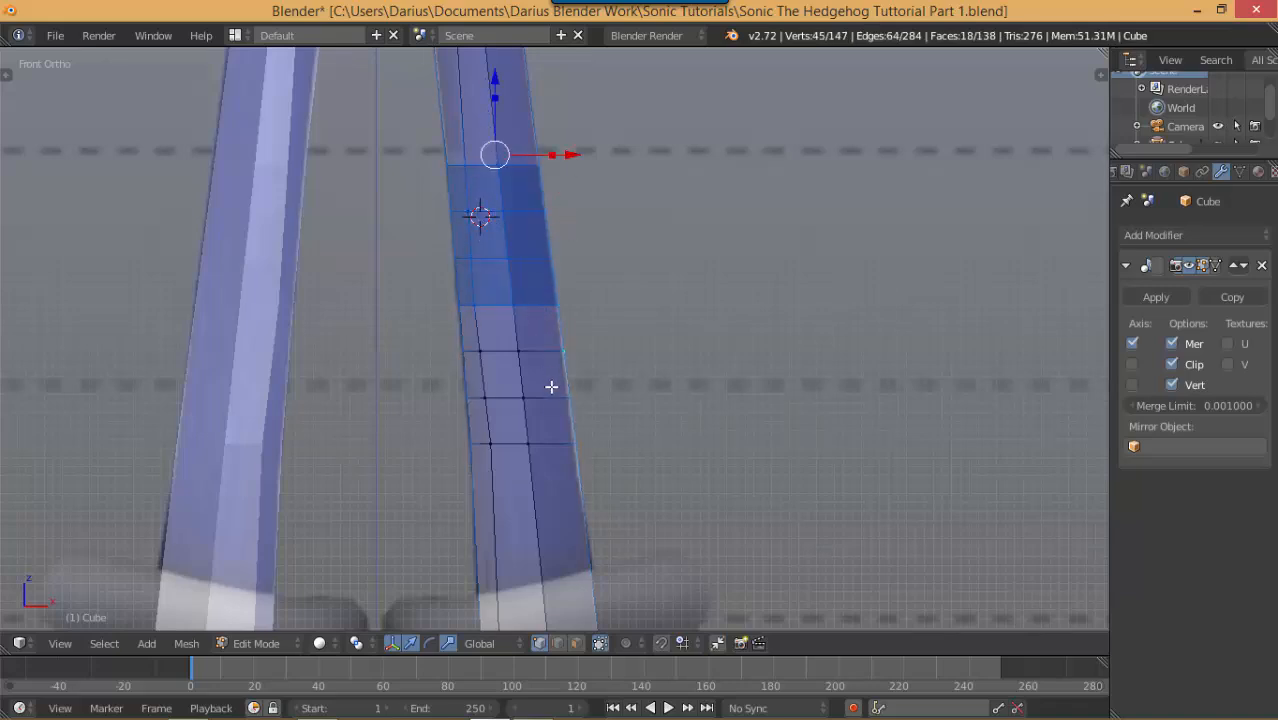
{"action": "right_click", "coordinate": [551, 398], "text": "alt+shift"}
{"action": "key", "text": "ctrl+z"}
{"action": "key", "text": "ctrl+z"}
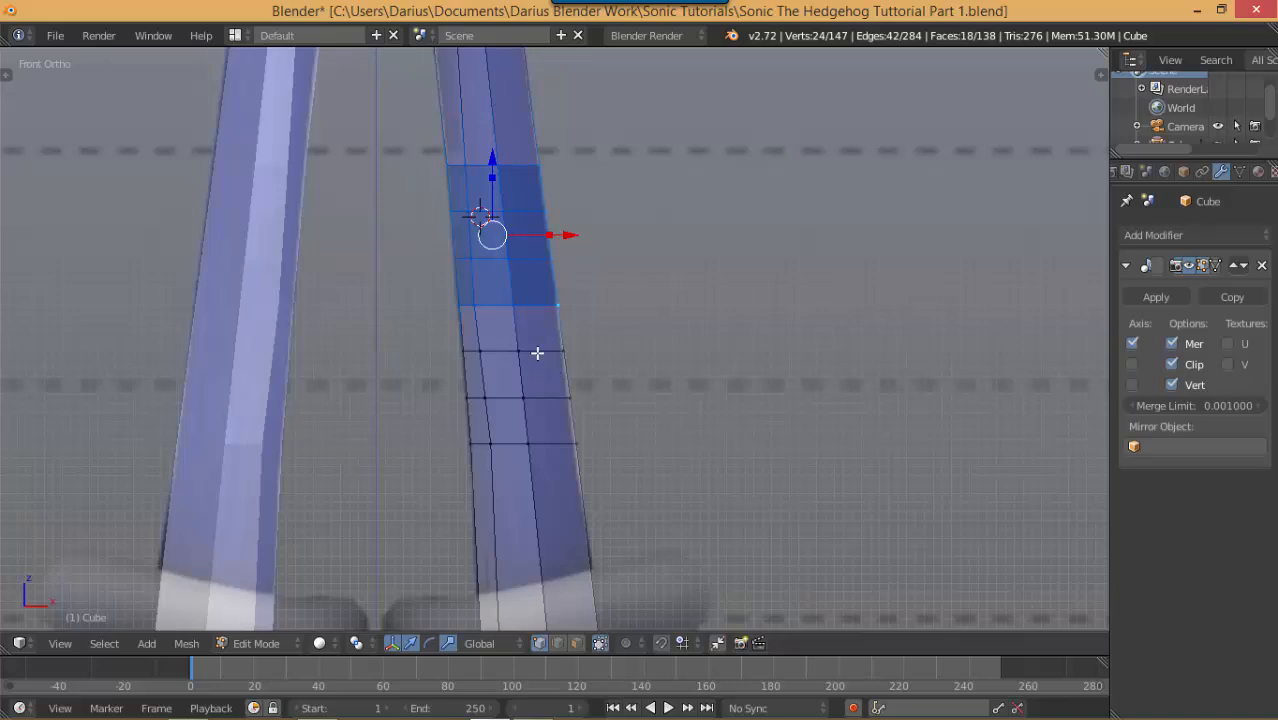
{"action": "right_click", "coordinate": [536, 352], "text": "alt+shift"}
{"action": "right_click", "coordinate": [543, 385], "text": "alt+shift"}
{"action": "right_click", "coordinate": [551, 425], "text": "alt+shift"}
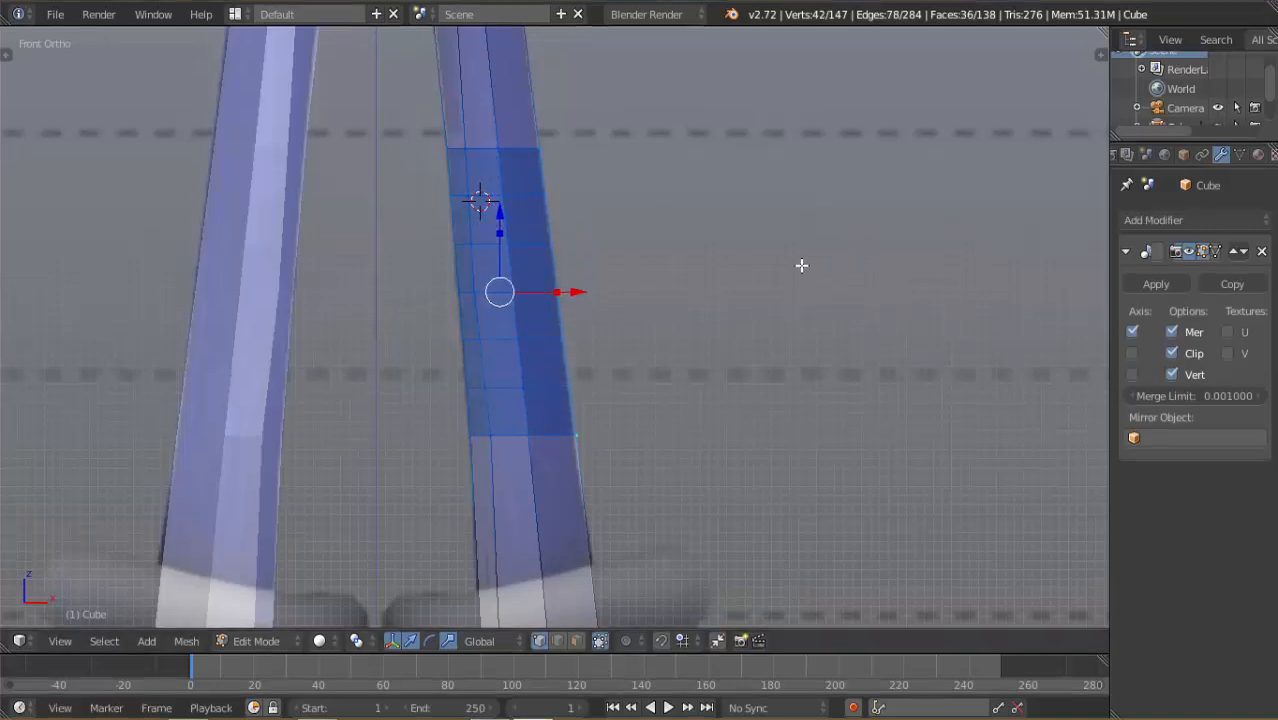
{"action": "middle_click_drag", "start_coordinate": [750, 285], "coordinate": [693, 322]}
{"action": "key", "text": "KP_1"}
{"action": "left_click_drag", "start_coordinate": [577, 292], "coordinate": [553, 291]}
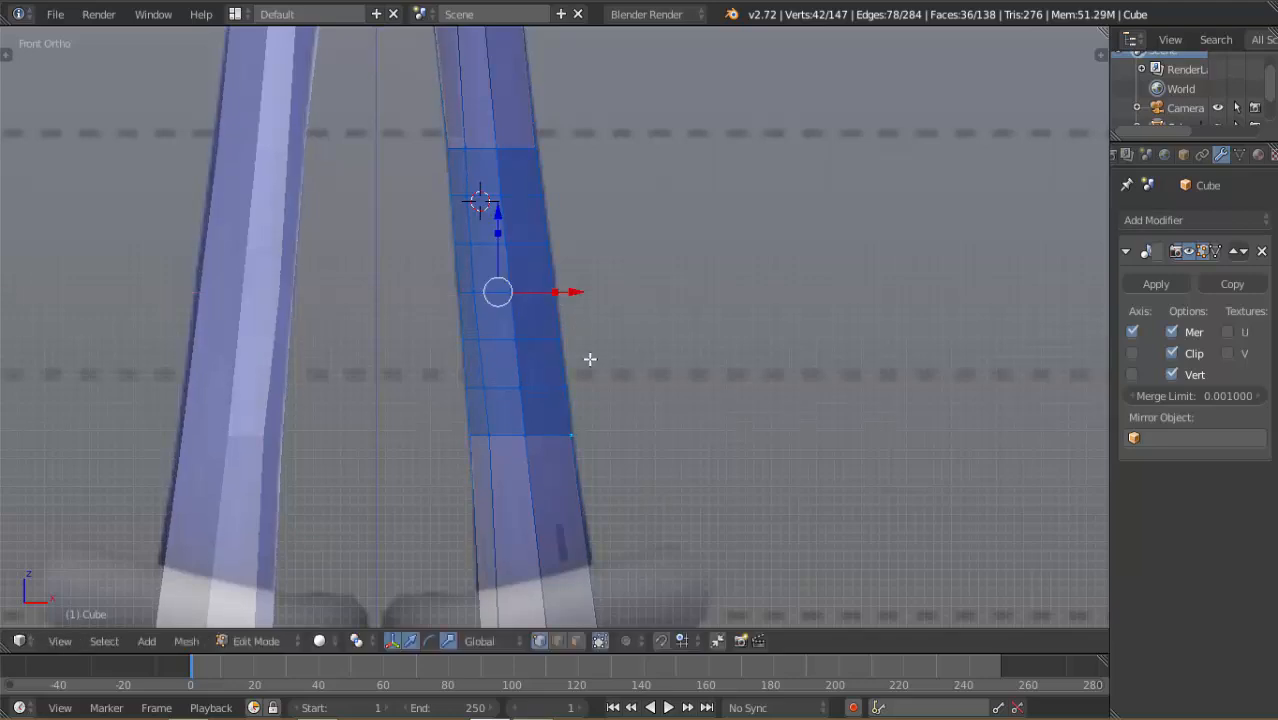
Select all six vertices at the leg's bottom end inside the sock, through the mesh, and scale them up slightly
{"action": "middle_click_drag", "start_coordinate": [588, 360], "coordinate": [565, 337], "text": "shift"}
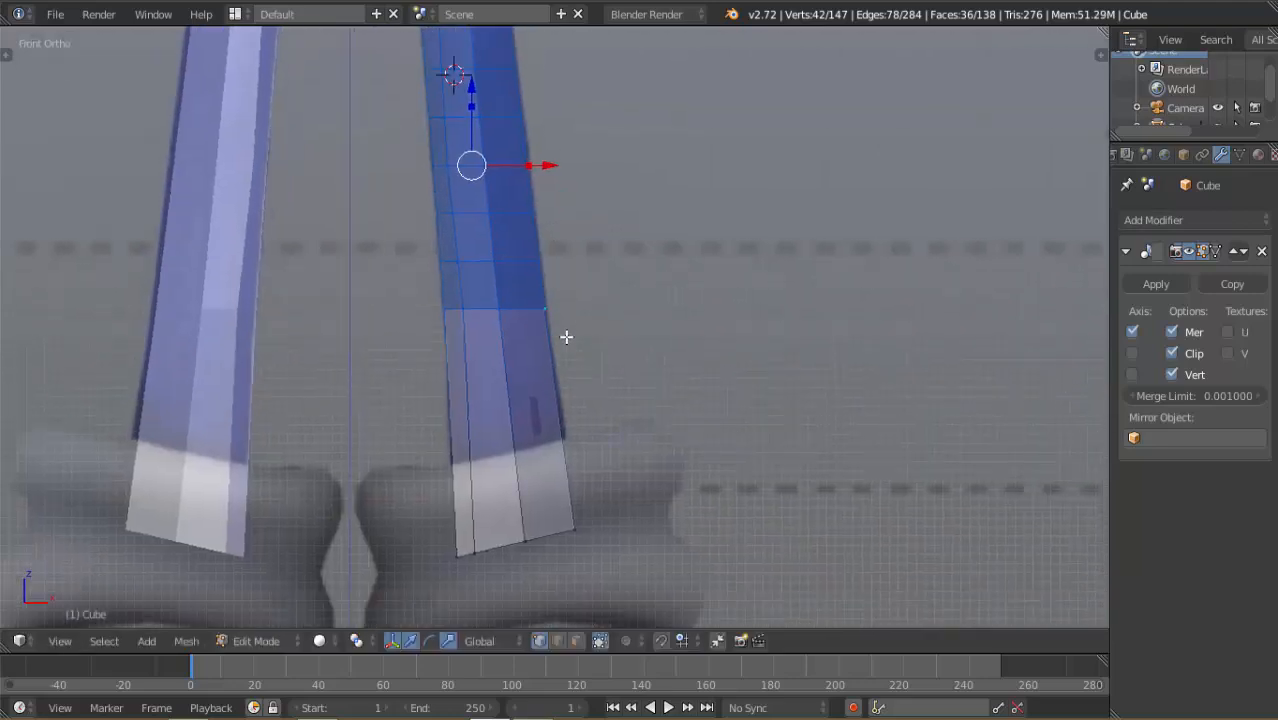
{"action": "right_click", "coordinate": [555, 526], "text": "alt"}
{"action": "key", "text": "alt+z"}
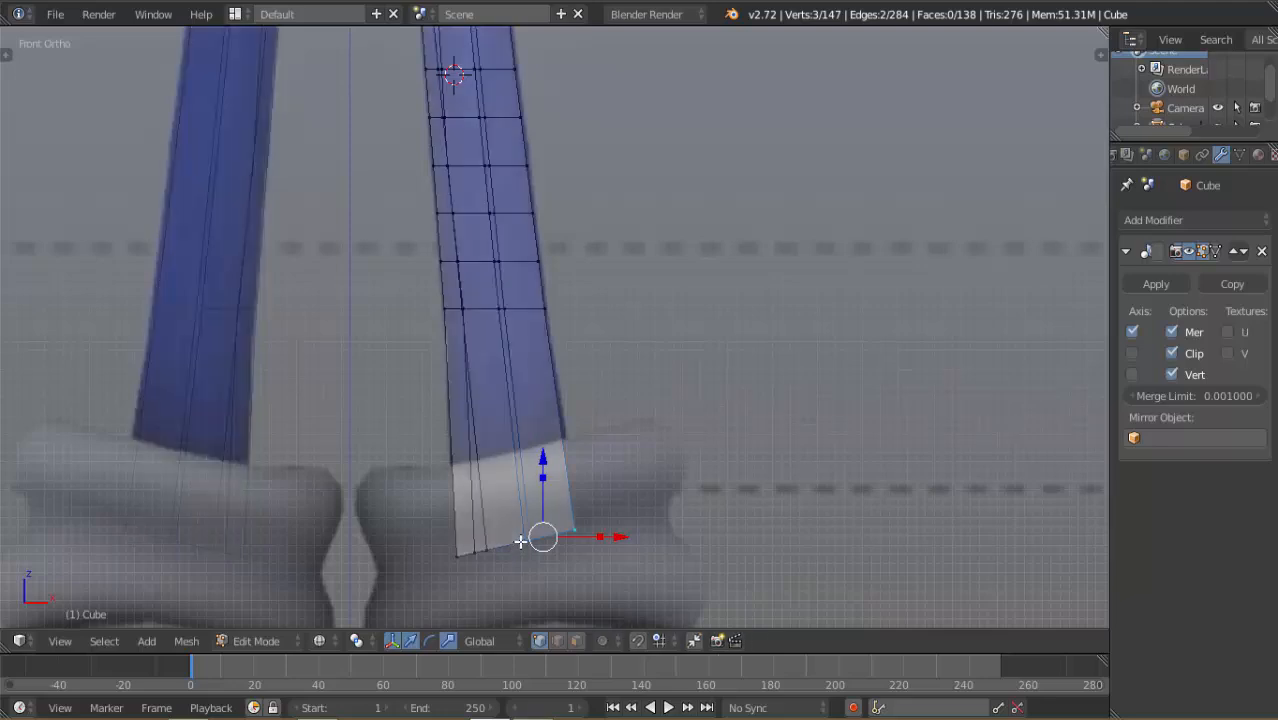
{"action": "key", "text": "b"}
{"action": "left_click_drag", "start_coordinate": [394, 508], "coordinate": [613, 548]}
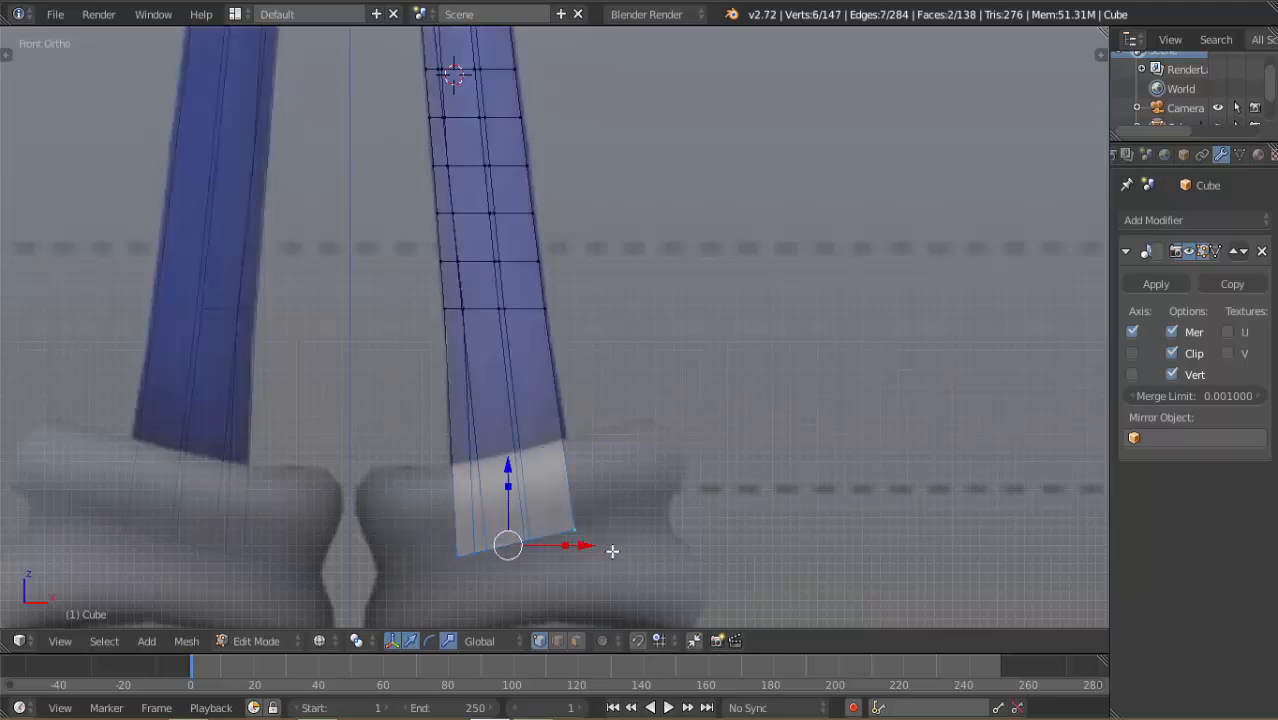
{"action": "key", "text": "s"}
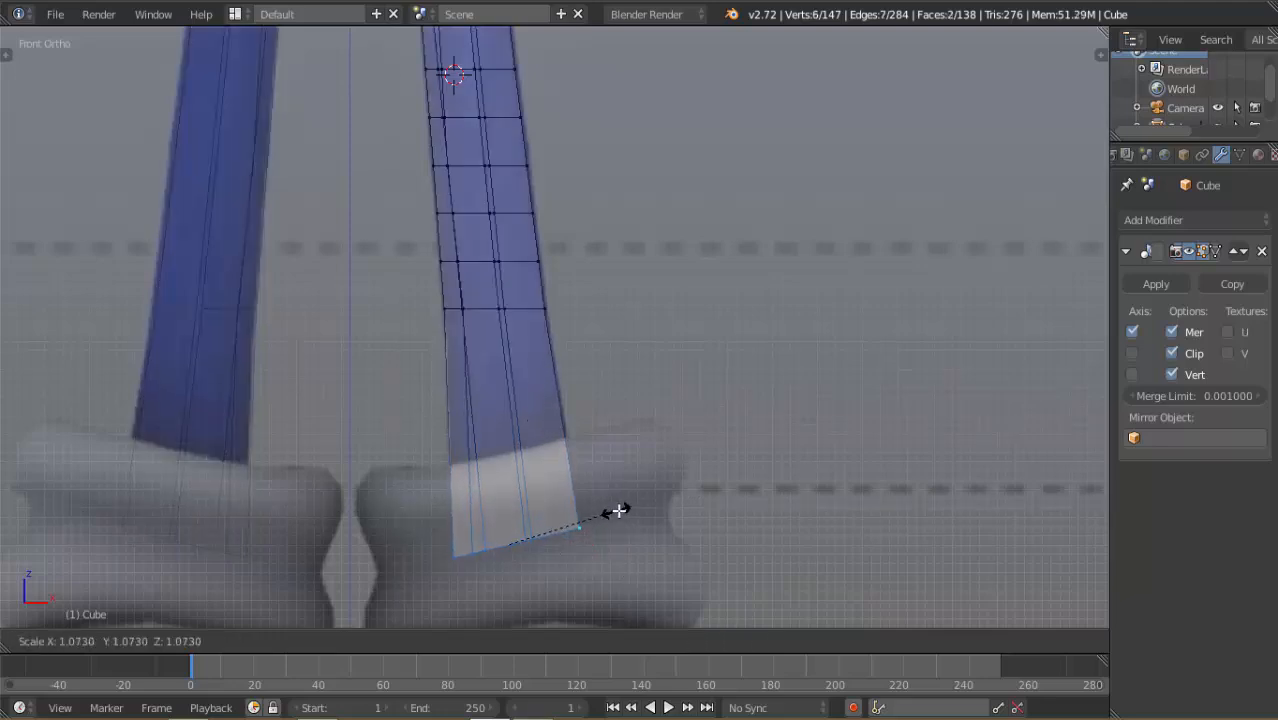
{"action": "left_click", "coordinate": [612, 511]}
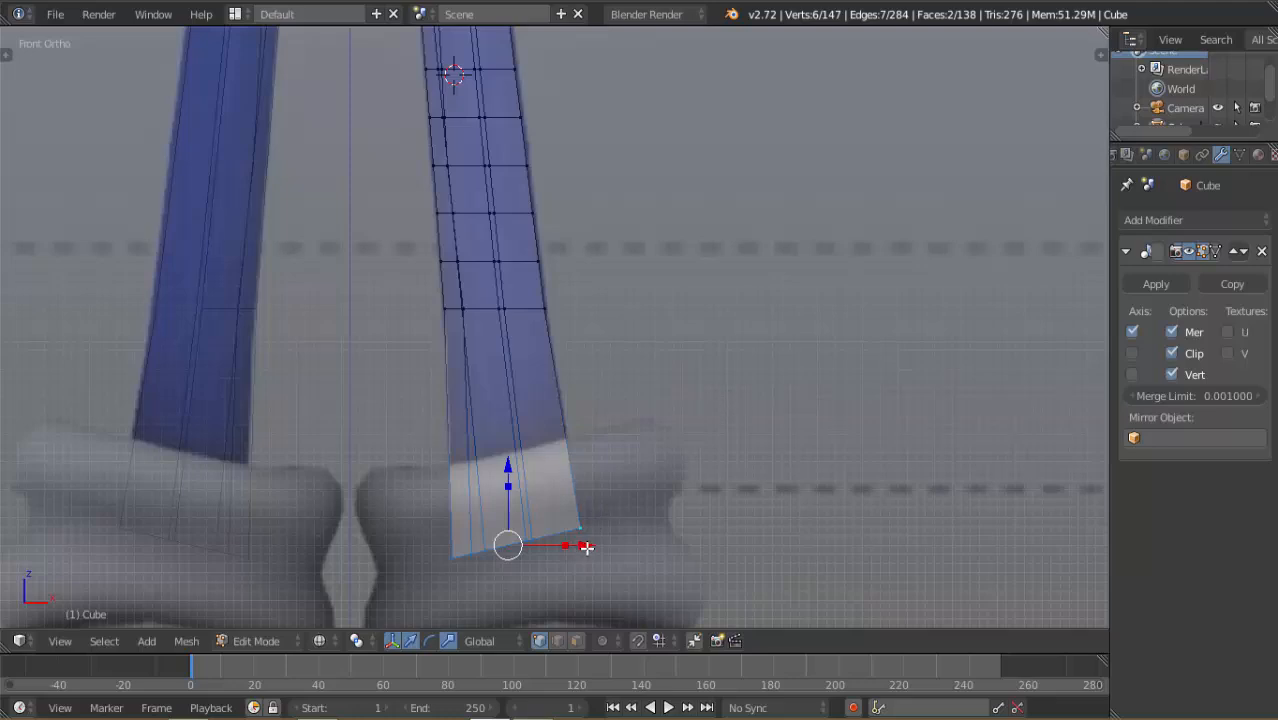
Move the leg's bottom-end vertices slightly outward along X to fit the sock, then clear the selection
{"action": "left_click_drag", "start_coordinate": [586, 547], "coordinate": [585, 542]}
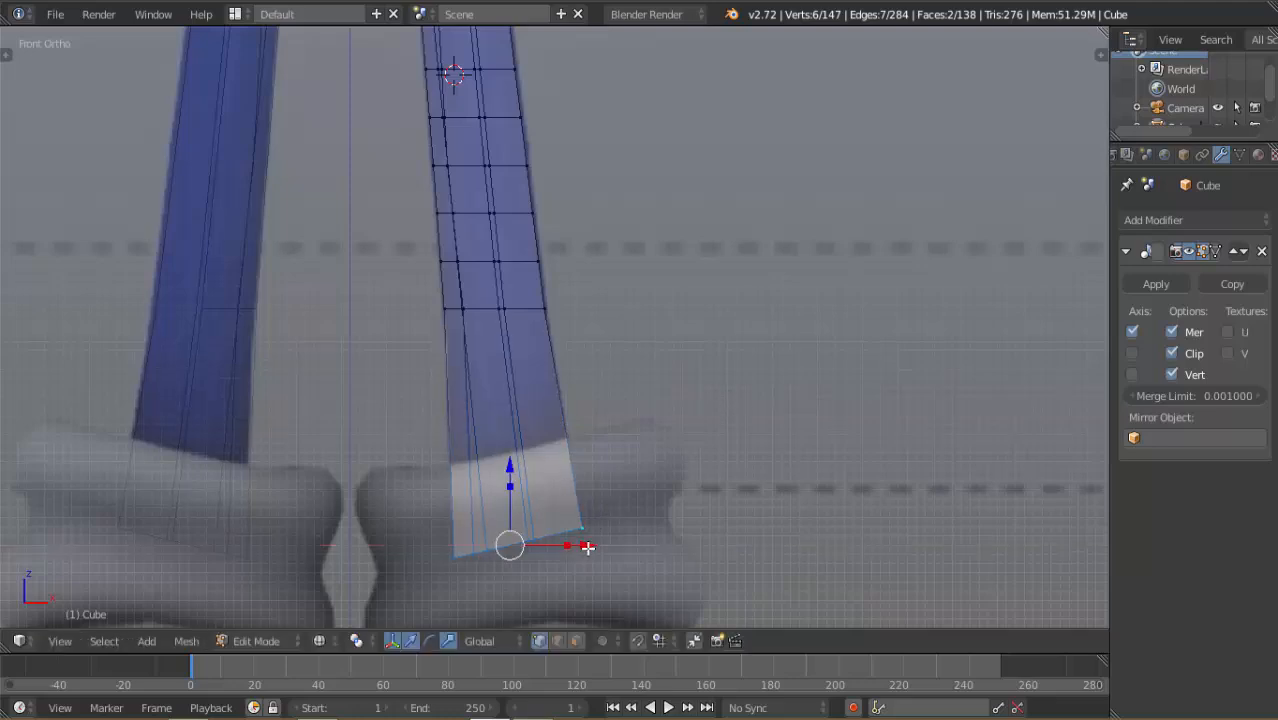
{"action": "key", "text": "a"}
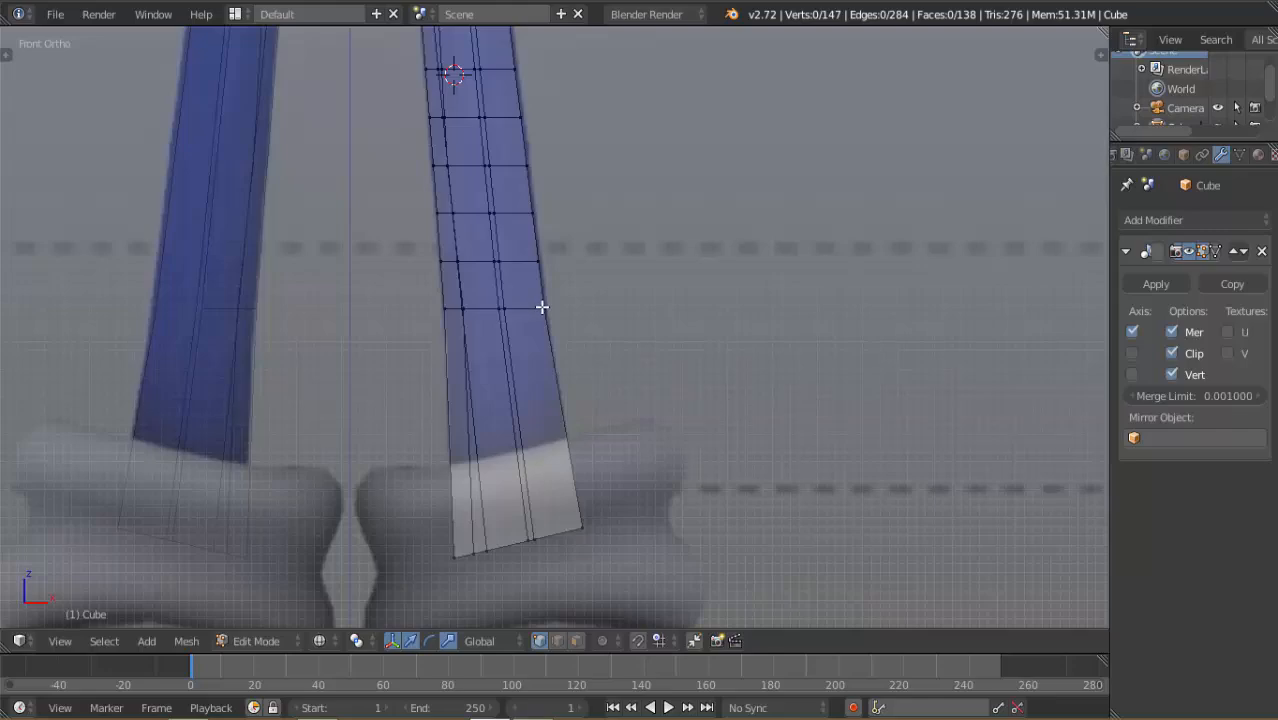
Compare the mesh with the front reference from the sock up to the torso and return to solid shading
{"action": "middle_click_drag", "start_coordinate": [556, 364], "coordinate": [586, 562], "text": "shift"}
{"action": "middle_click_drag", "start_coordinate": [521, 200], "coordinate": [513, 352], "text": "shift"}
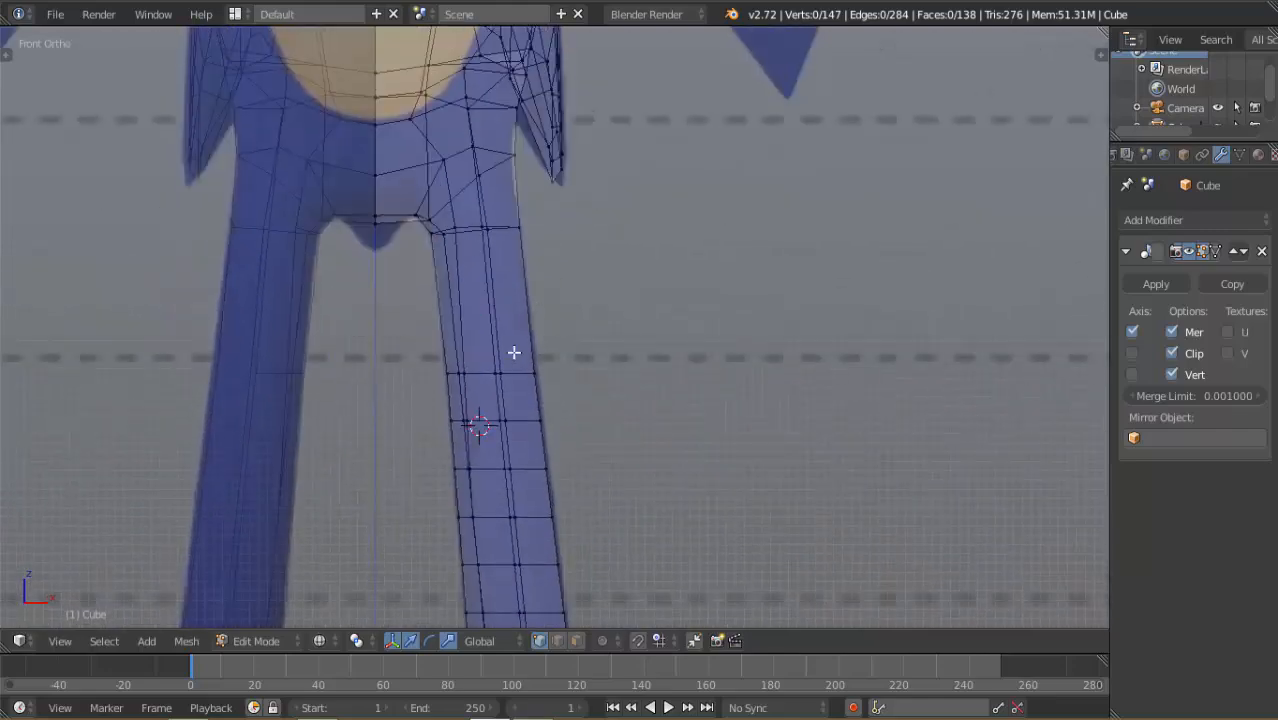
{"action": "middle_click_drag", "start_coordinate": [486, 173], "coordinate": [537, 317], "text": "shift"}
{"action": "middle_click_drag", "start_coordinate": [583, 181], "coordinate": [603, 274], "text": "shift"}
{"action": "middle_click_drag", "start_coordinate": [623, 115], "coordinate": [612, 255], "text": "shift"}
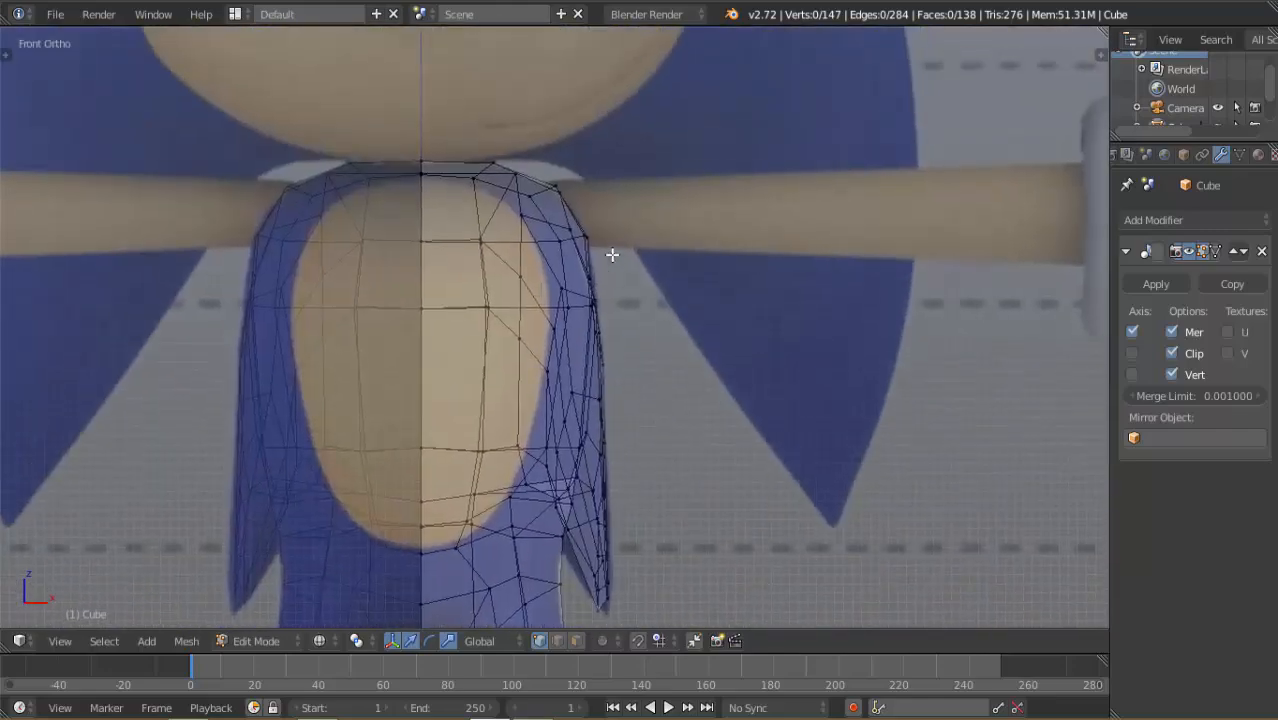
{"action": "key", "text": "a"}
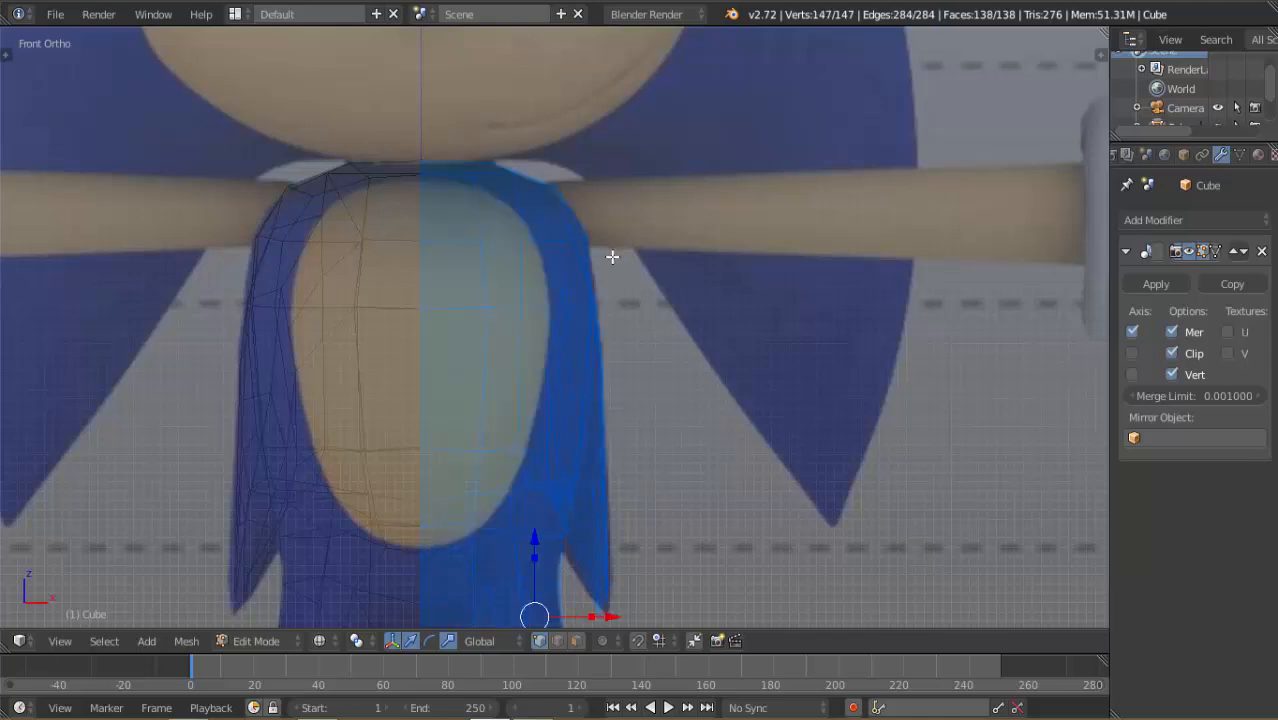
{"action": "scroll", "coordinate": [614, 280], "scroll_direction": "down", "scroll_amount": 5}
{"action": "middle_click_drag", "start_coordinate": [608, 328], "coordinate": [583, 255], "text": "shift"}
{"action": "key", "text": "a"}
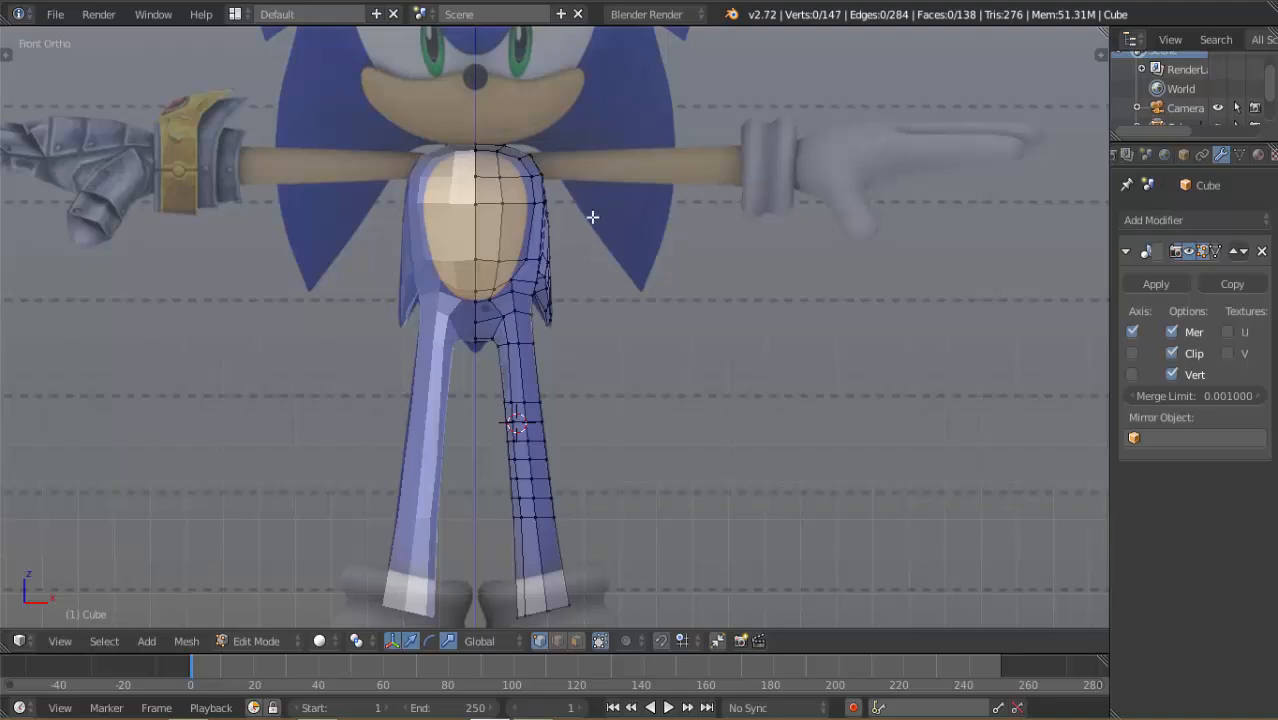
Select the eight leg edge loops from the lowest knee loop up to the hip and duplicate them beside the upper torso
{"action": "middle_click_drag", "start_coordinate": [594, 209], "coordinate": [594, 240], "text": "shift"}
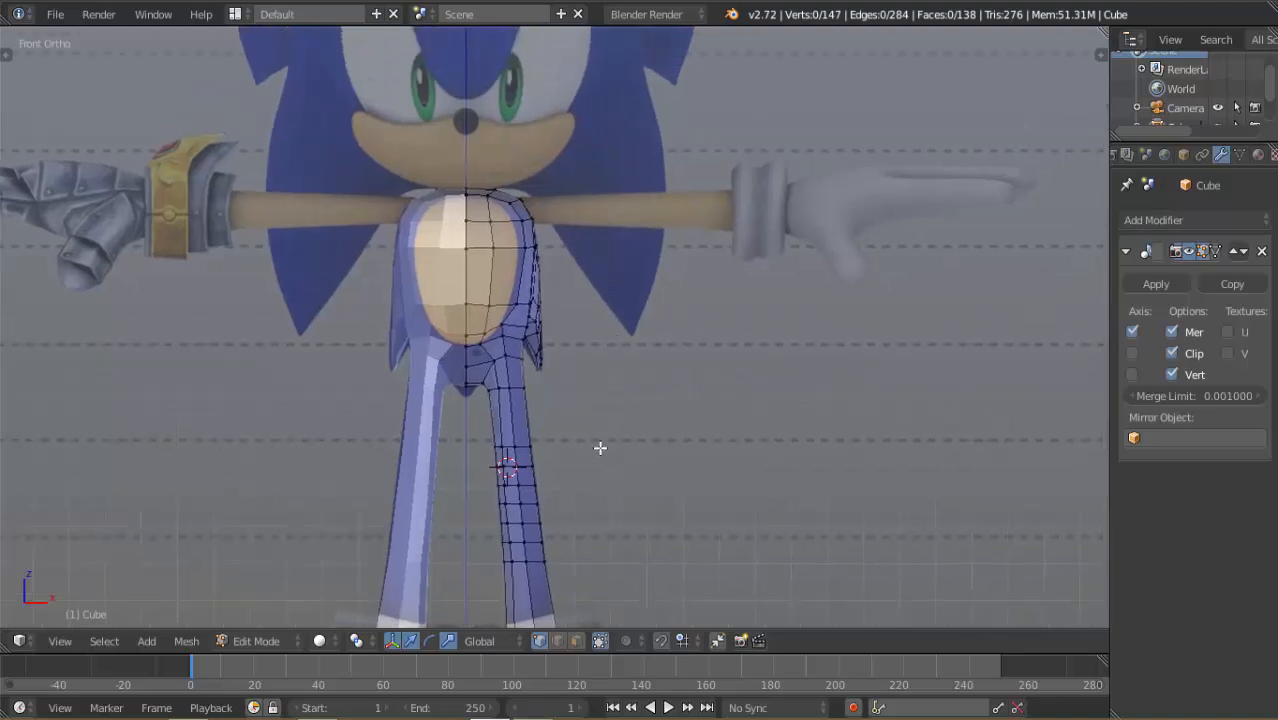
{"action": "middle_click_drag", "start_coordinate": [581, 379], "coordinate": [578, 338], "text": "shift"}
{"action": "right_click", "coordinate": [535, 489], "text": "alt"}
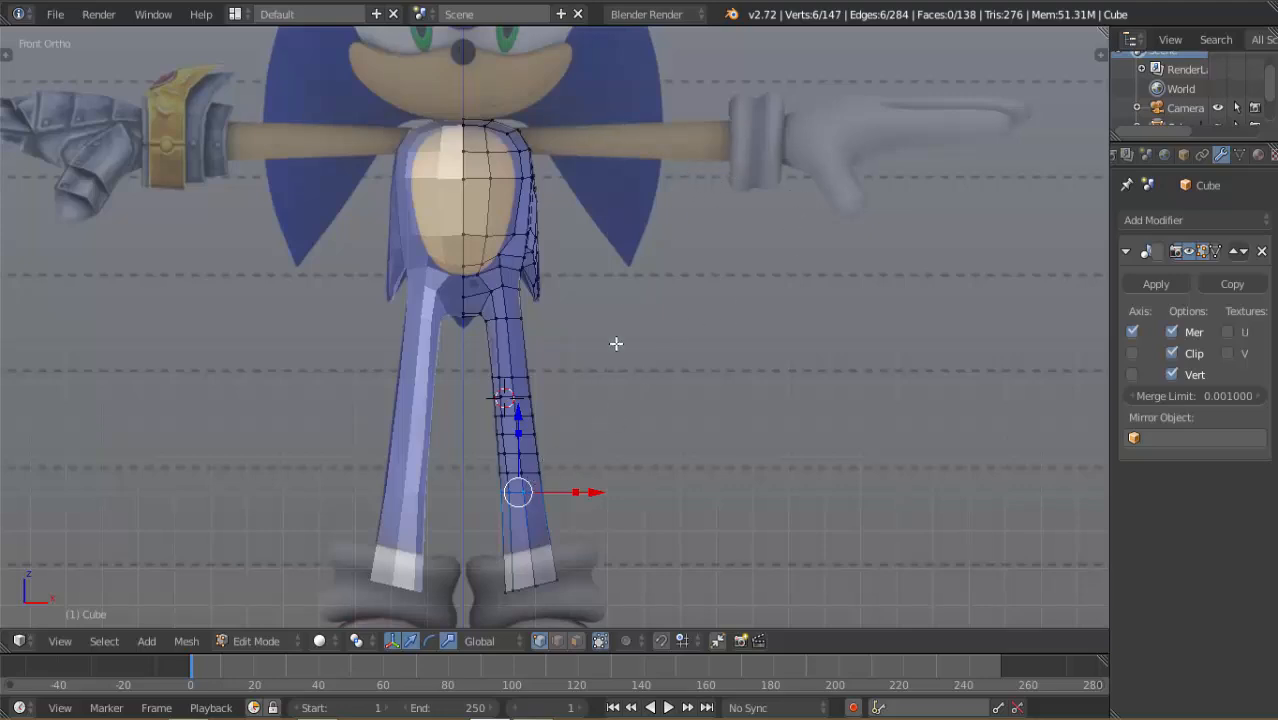
{"action": "right_click", "coordinate": [535, 474]}
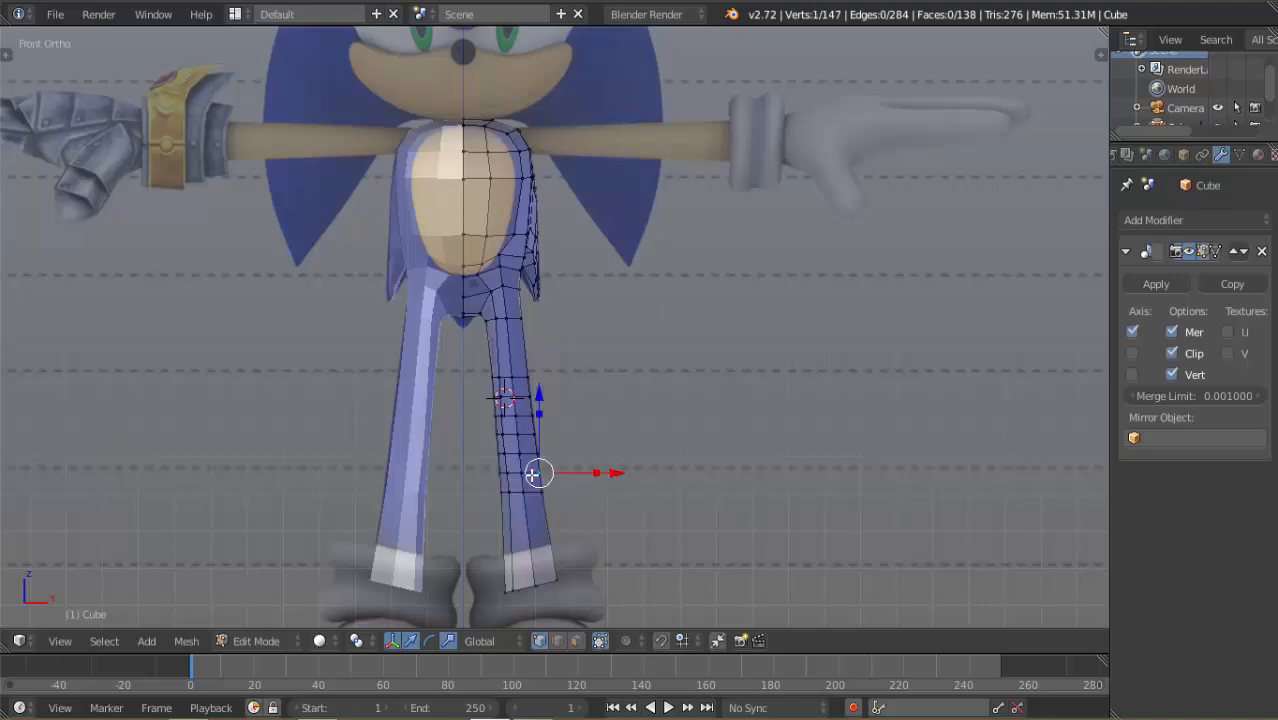
{"action": "right_click", "coordinate": [535, 474], "text": "alt"}
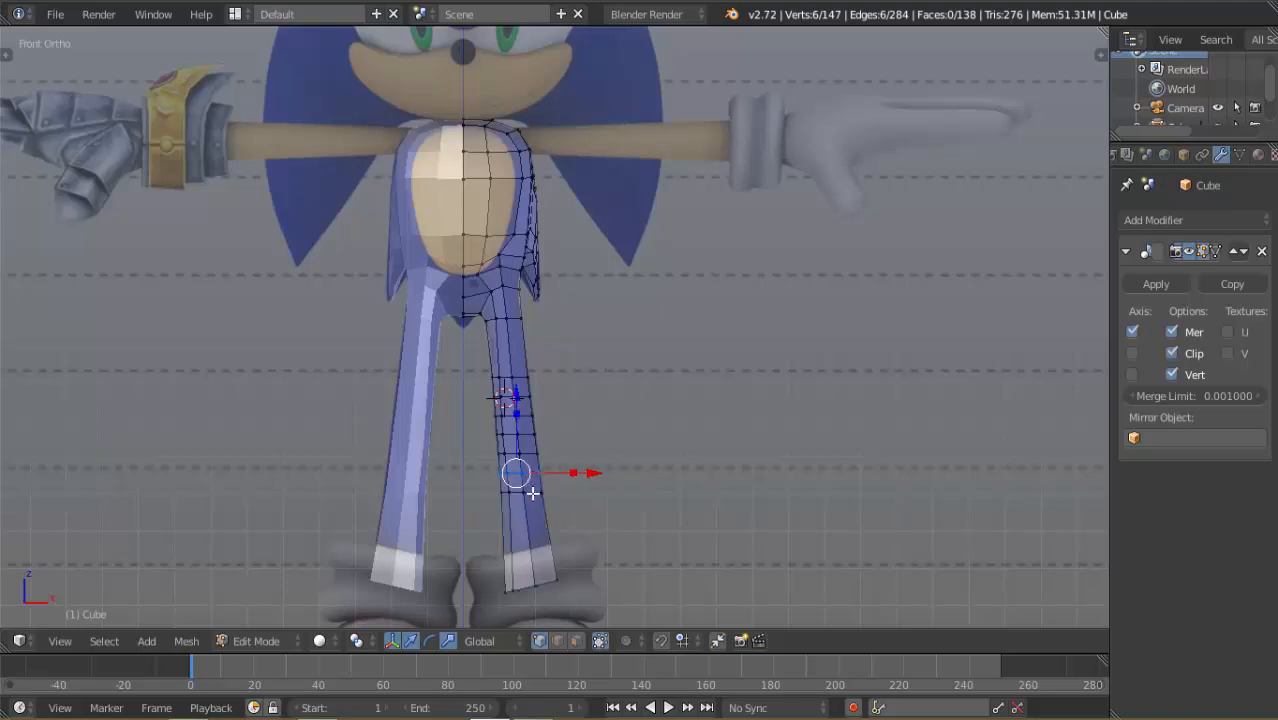
{"action": "right_click", "coordinate": [533, 493], "text": "alt+shift"}
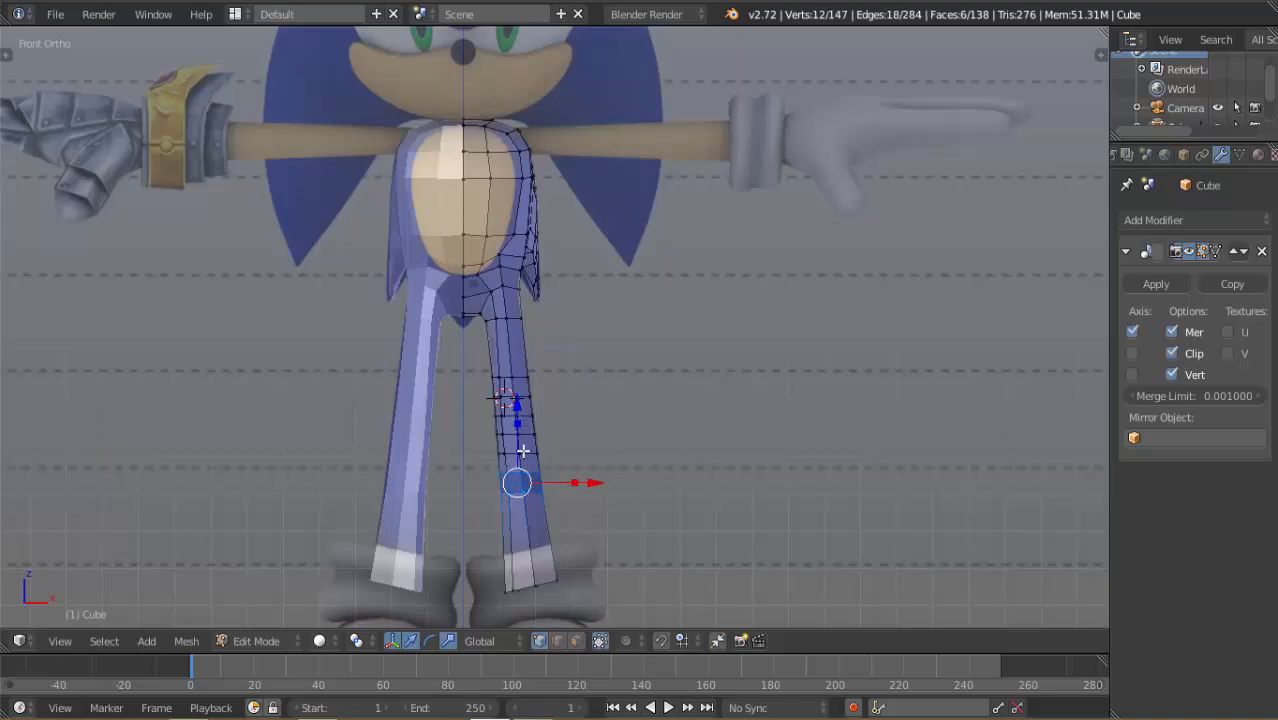
{"action": "right_click", "coordinate": [526, 453], "text": "alt+shift"}
{"action": "right_click", "coordinate": [523, 428], "text": "alt+shift"}
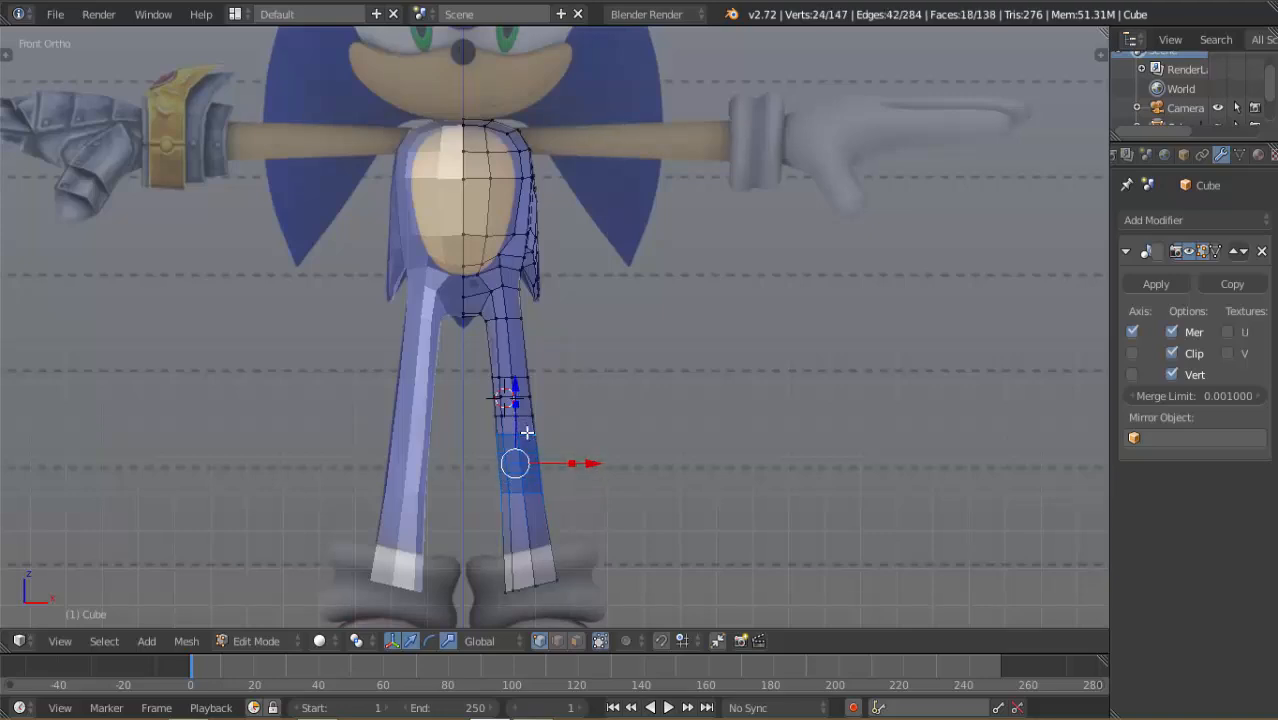
{"action": "right_click", "coordinate": [518, 409], "text": "alt+shift"}
{"action": "right_click", "coordinate": [516, 384], "text": "alt+shift"}
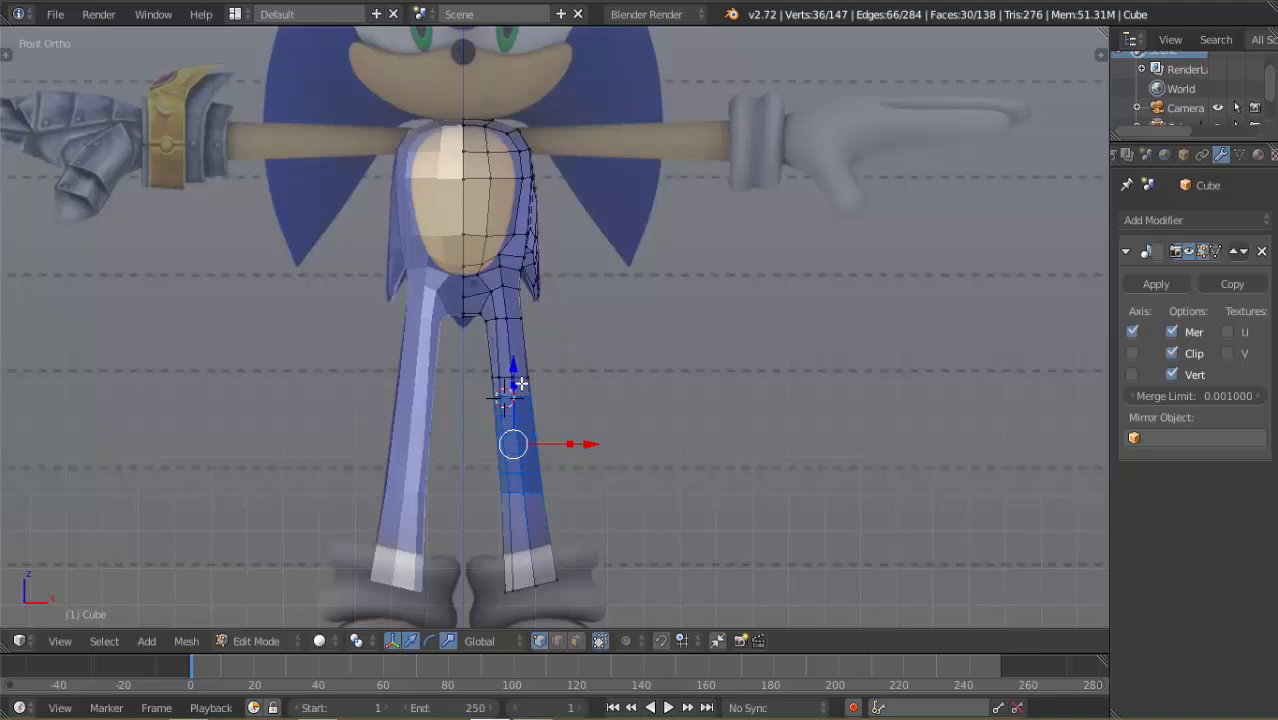
{"action": "right_click", "coordinate": [518, 362], "text": "alt+shift"}
{"action": "right_click", "coordinate": [512, 313], "text": "alt+shift"}
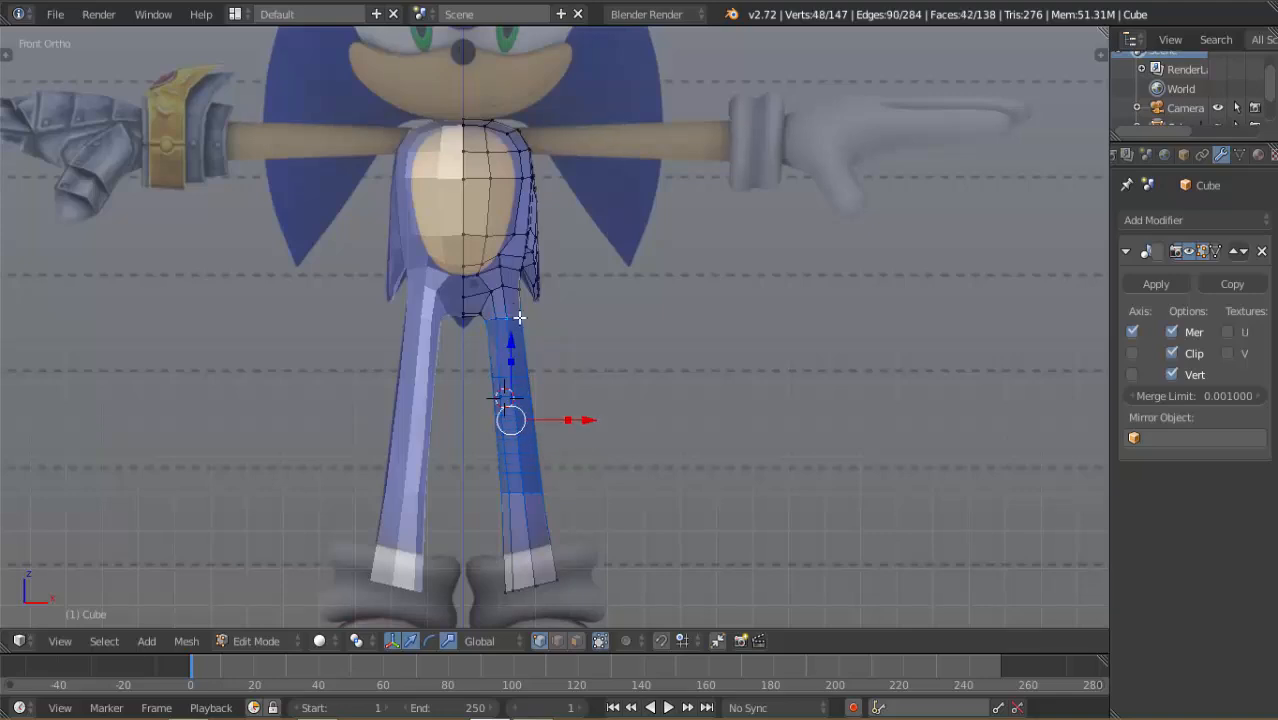
{"action": "key", "text": "e"}
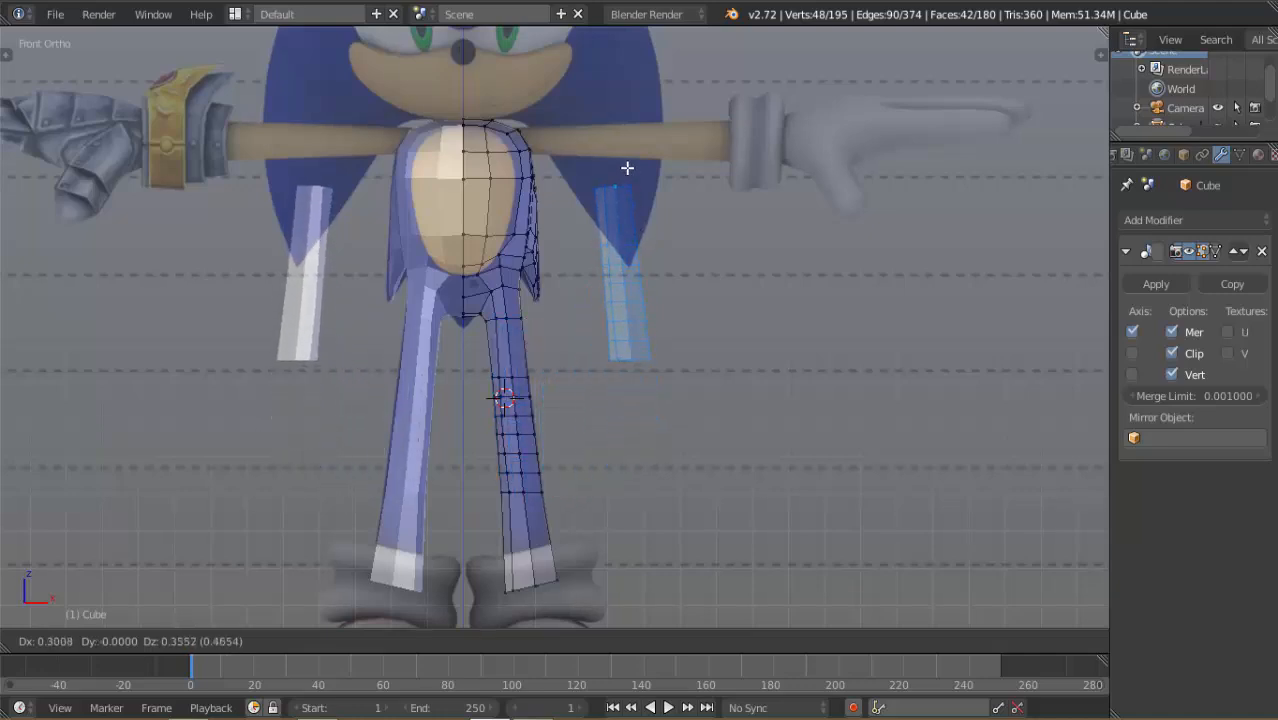
{"action": "left_click", "coordinate": [636, 45]}
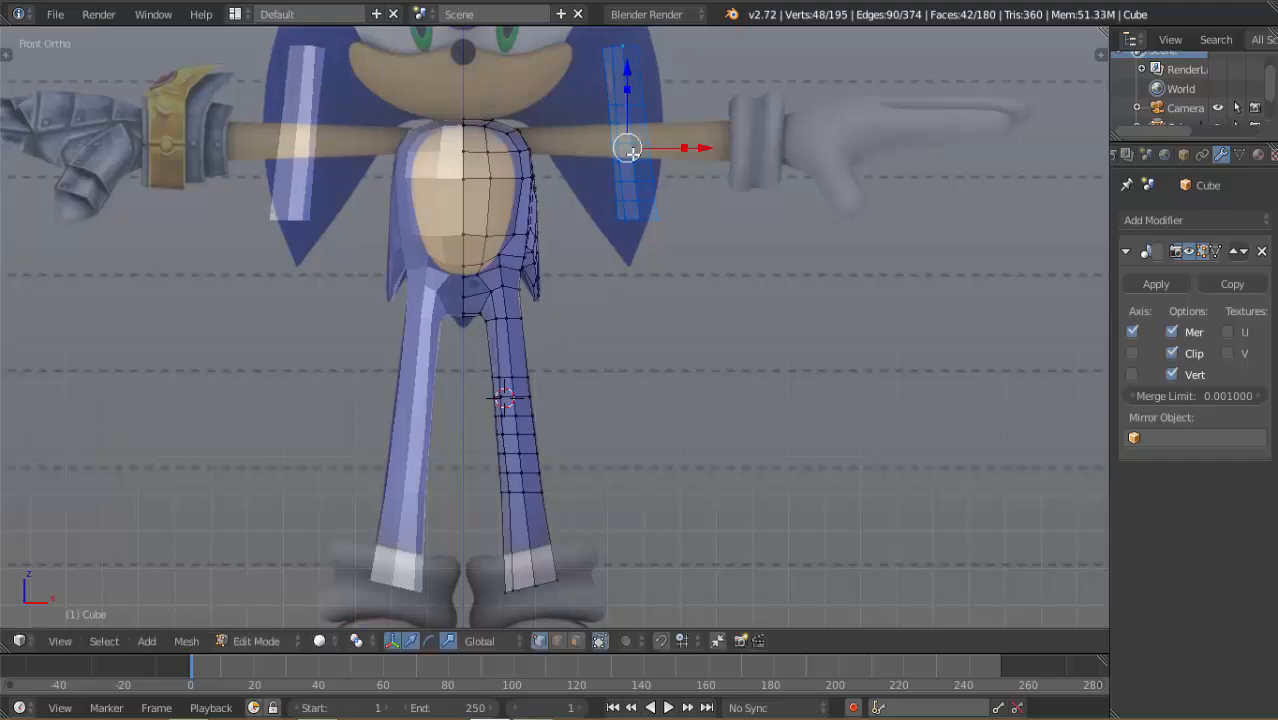
Rotate the duplicated leg section about -86 degrees in front view and position it over the reference arm
{"action": "key", "text": "r"}
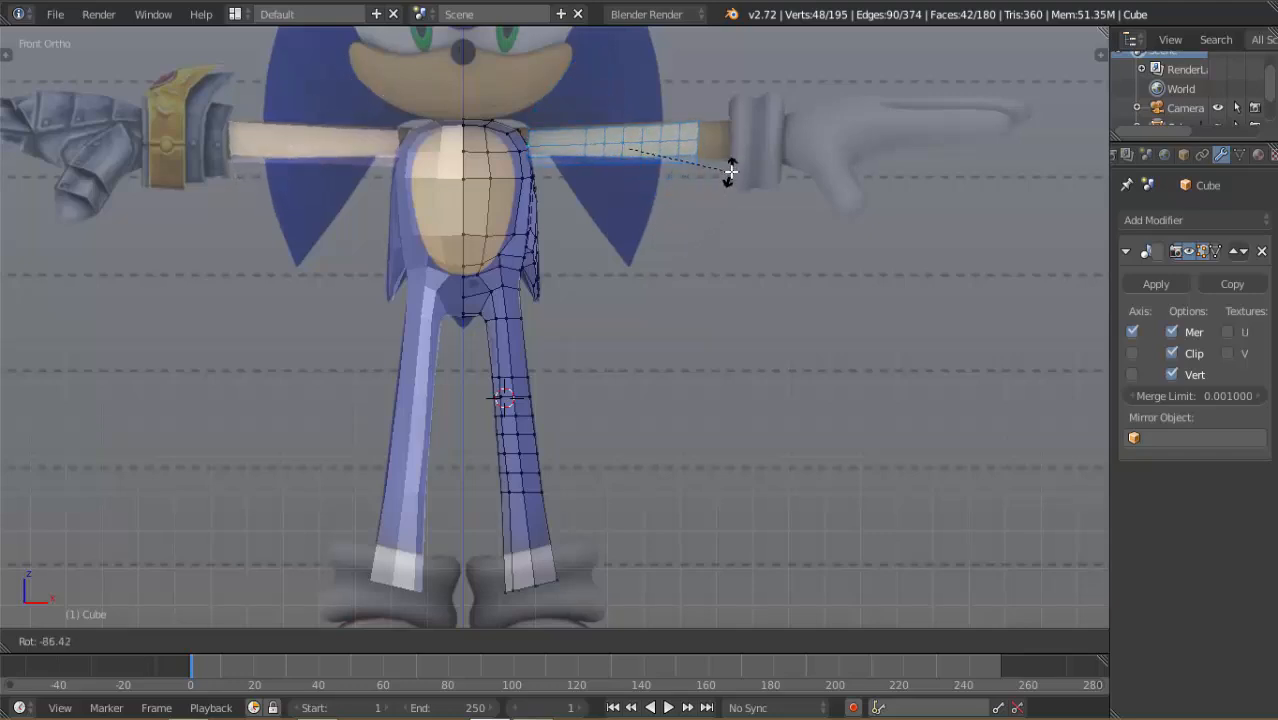
{"action": "left_click", "coordinate": [729, 172]}
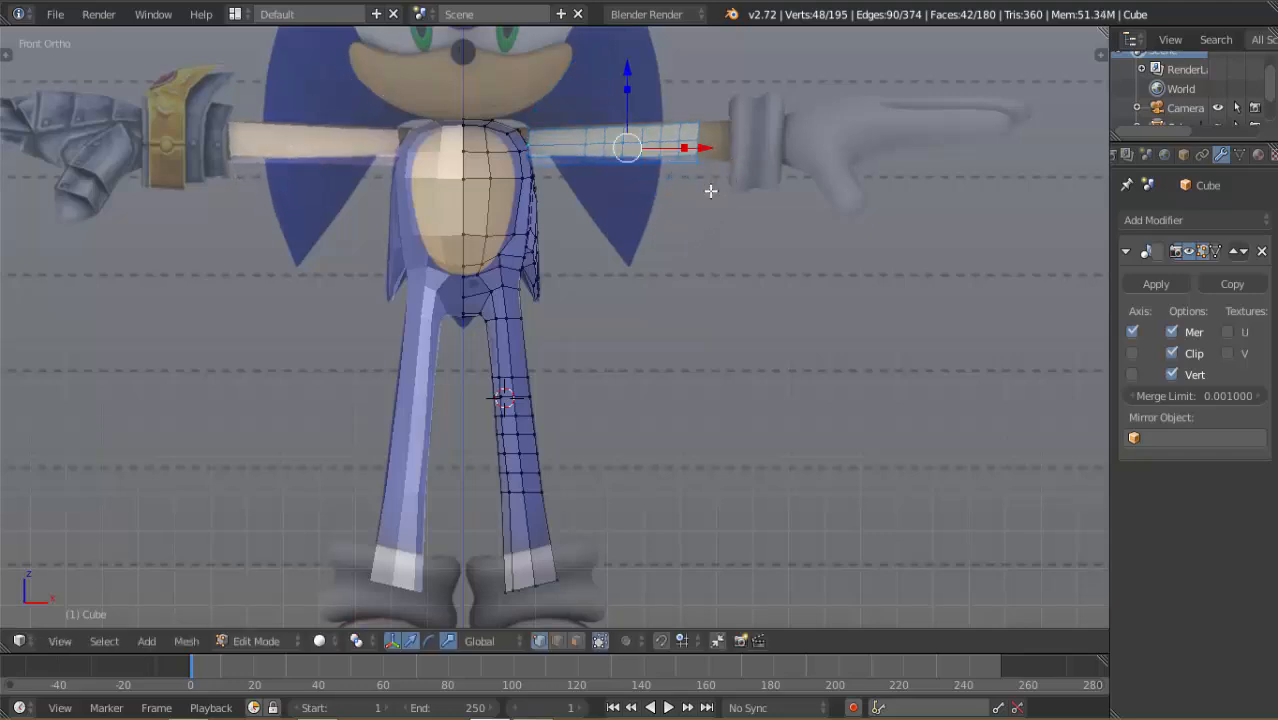
{"action": "key", "text": "g"}
{"action": "left_click", "coordinate": [637, 251]}
Scale down the arm's edge loop at the shoulder and move it slightly up to match the reference
{"action": "scroll", "coordinate": [622, 317], "scroll_direction": "up", "scroll_amount": 2}
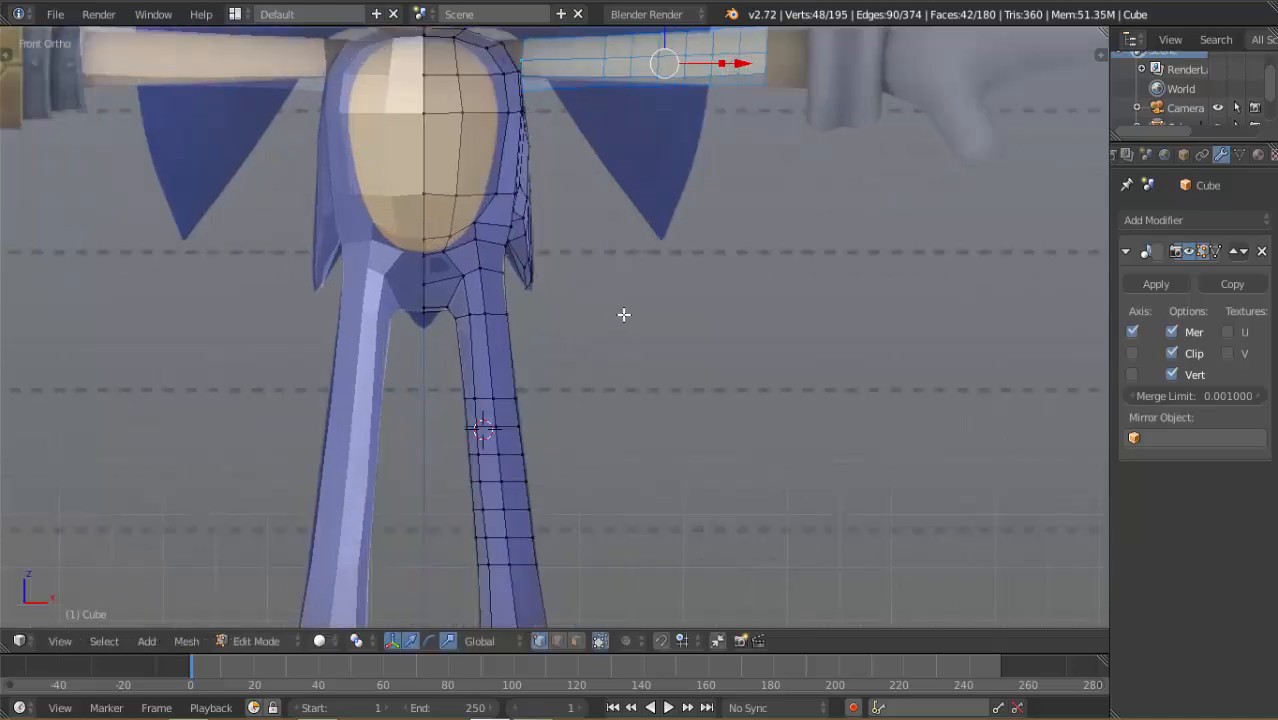
{"action": "scroll", "coordinate": [623, 315], "scroll_direction": "up", "scroll_amount": 1}
{"action": "middle_click_drag", "start_coordinate": [609, 200], "coordinate": [602, 416], "text": "shift"}
{"action": "scroll", "coordinate": [597, 395], "scroll_direction": "up", "scroll_amount": 3}
{"action": "middle_click_drag", "start_coordinate": [565, 291], "coordinate": [565, 265], "text": "shift"}
{"action": "right_click", "coordinate": [540, 268], "text": "alt"}
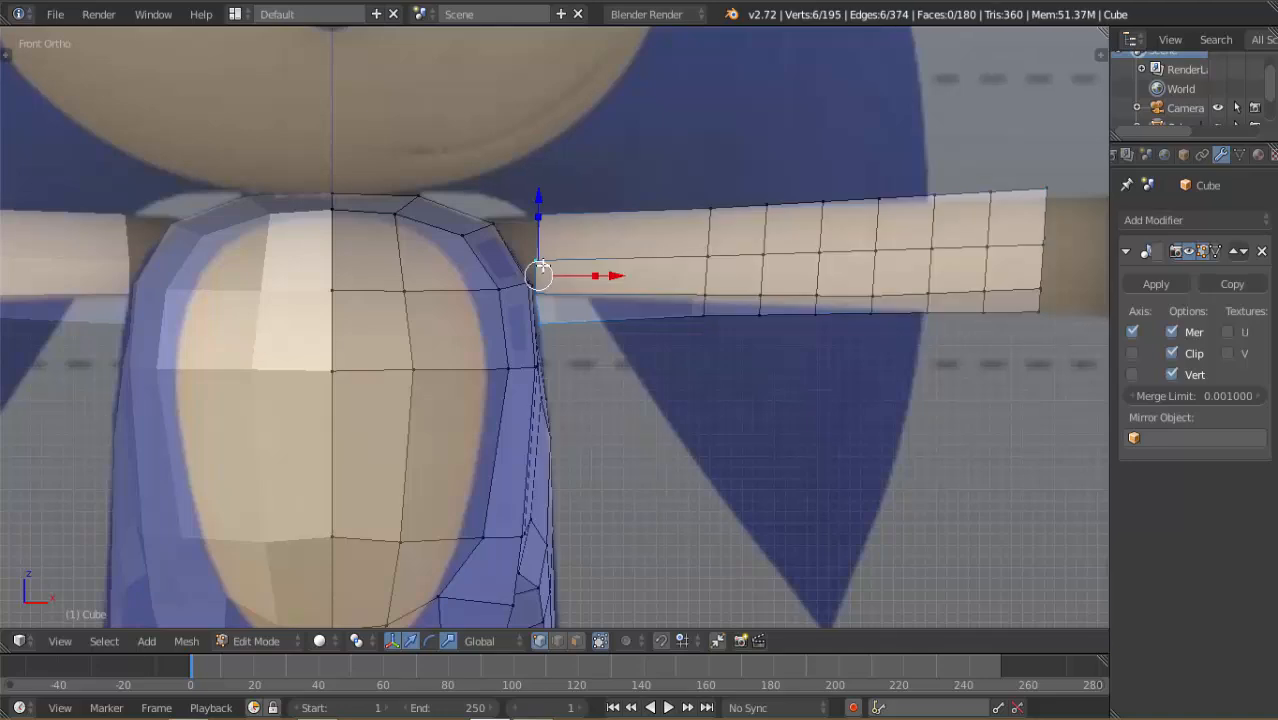
{"action": "key", "text": "s"}
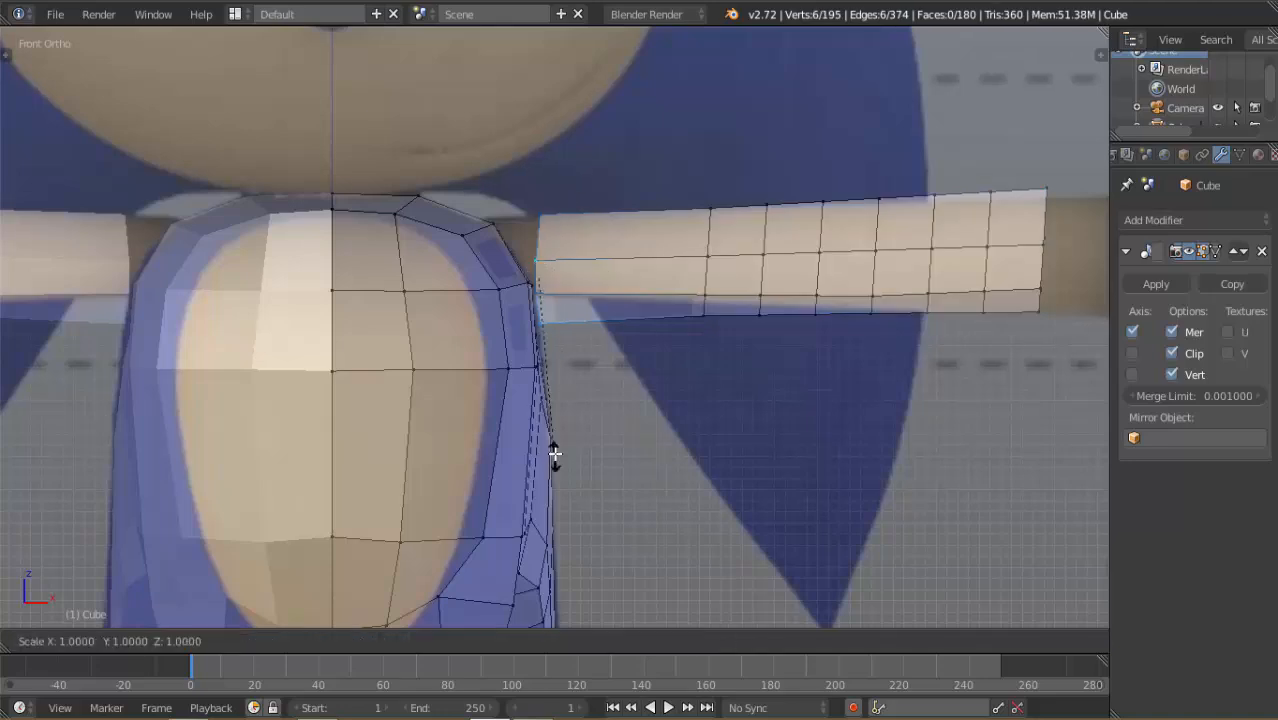
{"action": "left_click", "coordinate": [561, 399]}
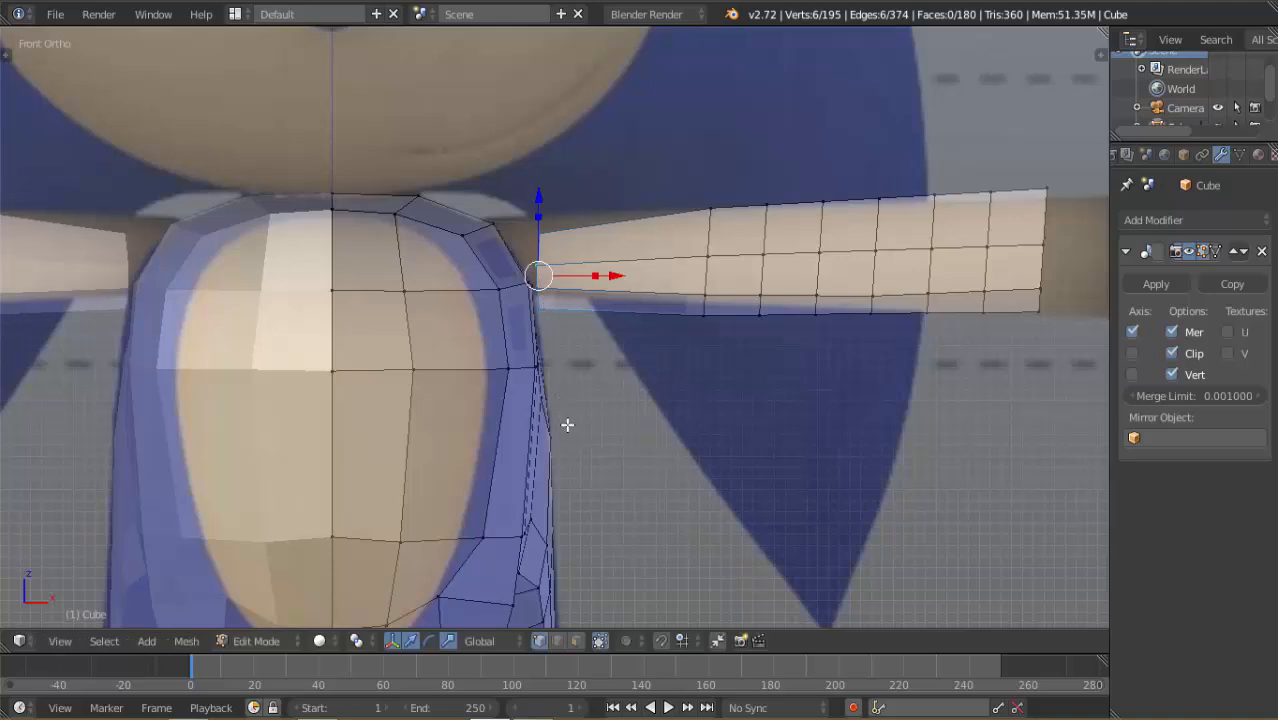
{"action": "key", "text": "g"}
{"action": "left_click", "coordinate": [565, 407]}
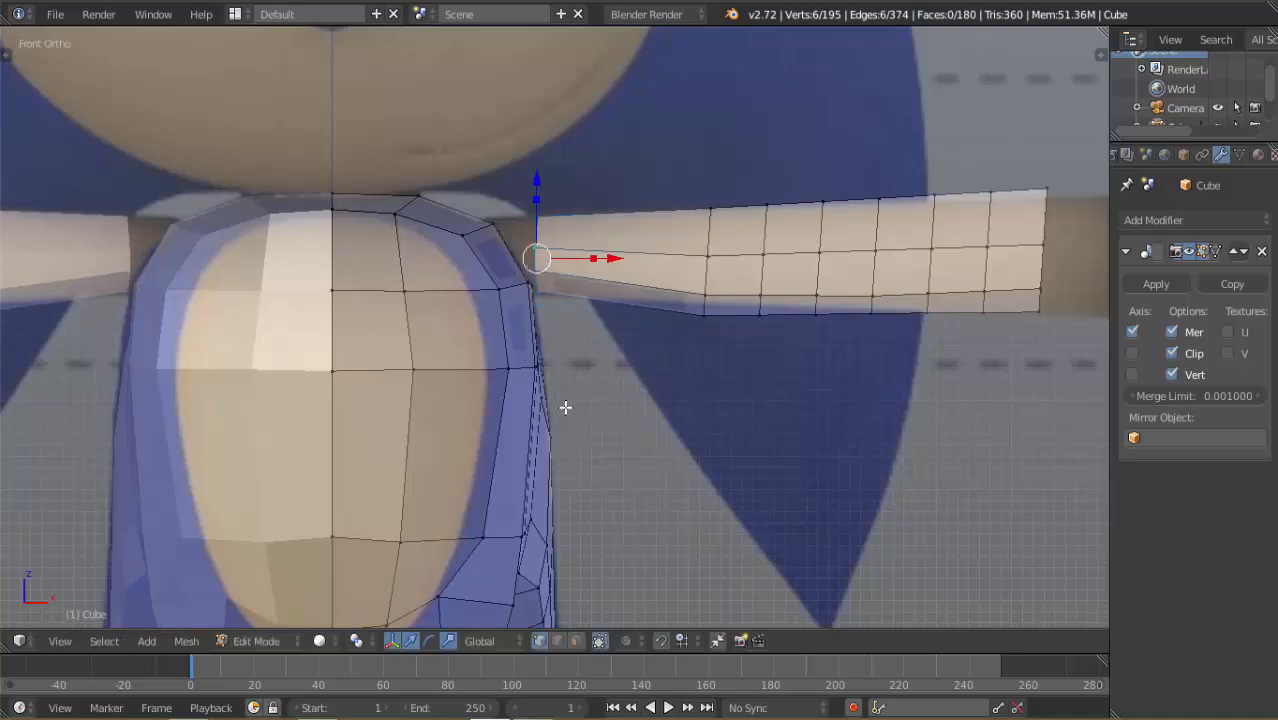
Select the arm's seven edge loops beyond the shoulder, move them slightly up and scale them down a little along Z
{"action": "left_click", "coordinate": [714, 227], "text": "alt"}
{"action": "left_click", "coordinate": [766, 226], "text": "alt+shift"}
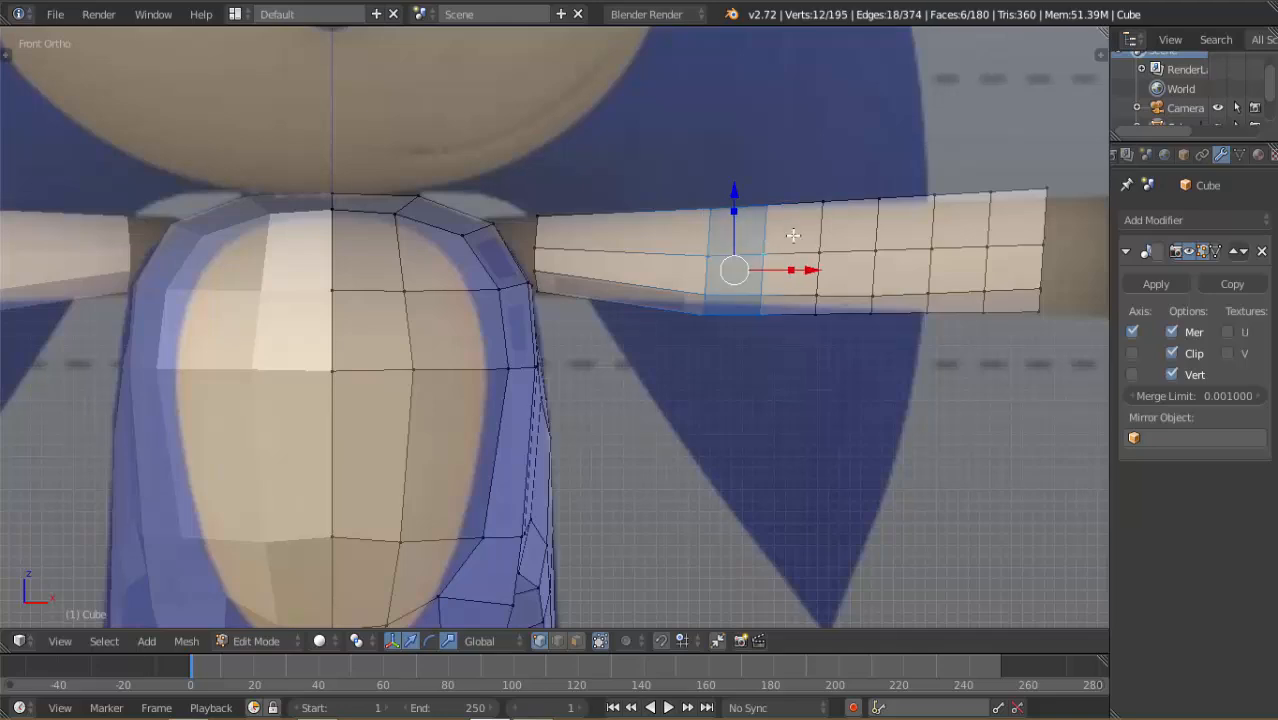
{"action": "left_click", "coordinate": [822, 229], "text": "alt+shift"}
{"action": "left_click", "coordinate": [879, 228], "text": "alt+shift"}
{"action": "left_click", "coordinate": [935, 229], "text": "alt+shift"}
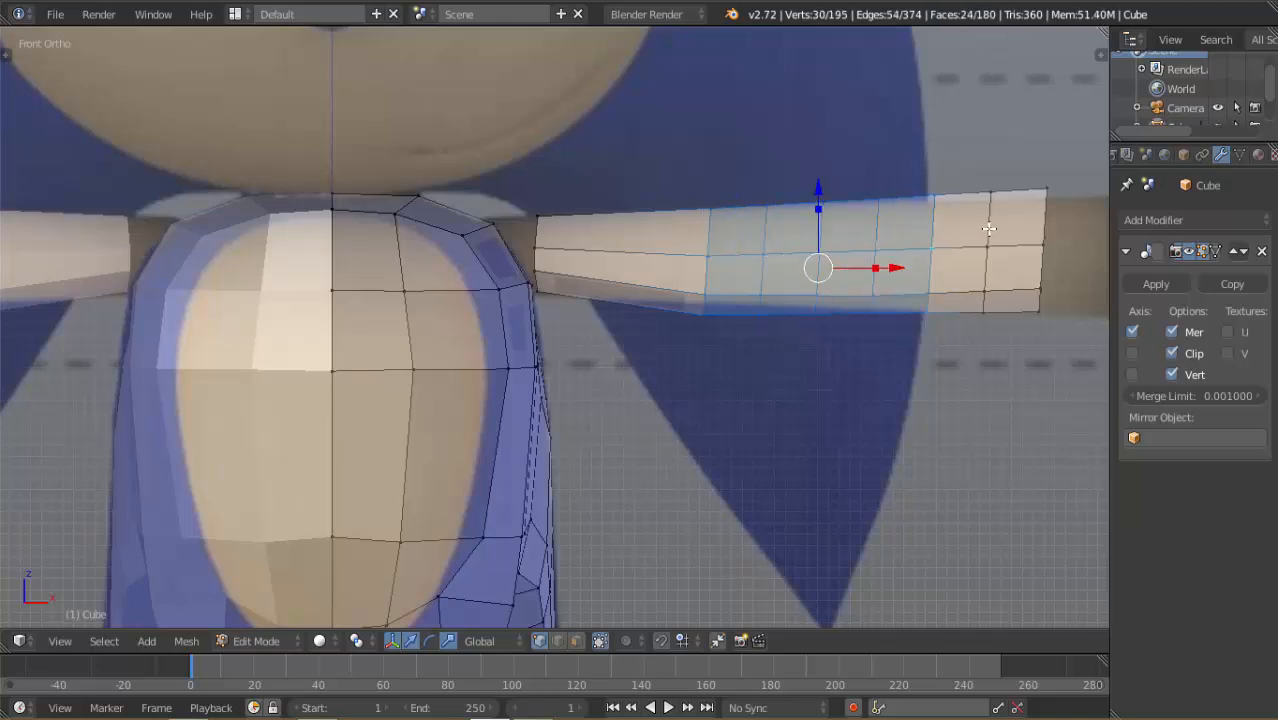
{"action": "left_click", "coordinate": [1007, 227], "text": "alt+shift"}
{"action": "left_click", "coordinate": [1040, 231], "text": "alt+shift"}
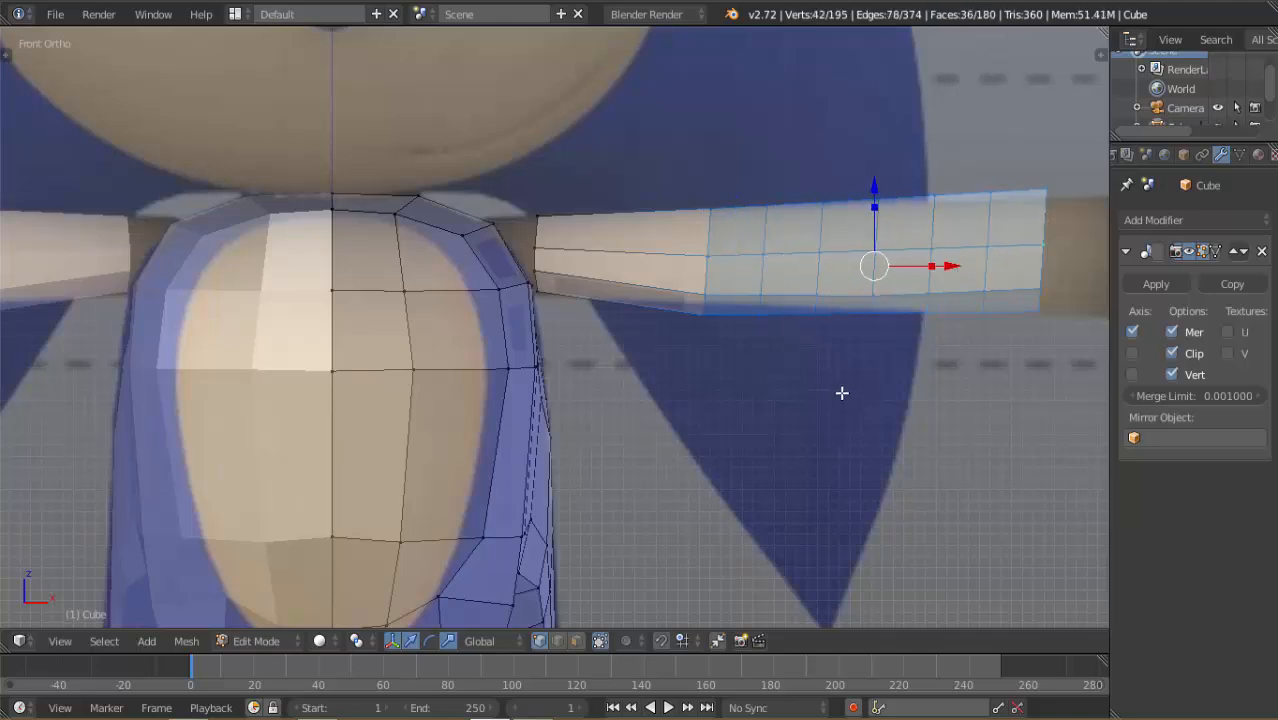
{"action": "key", "text": "g"}
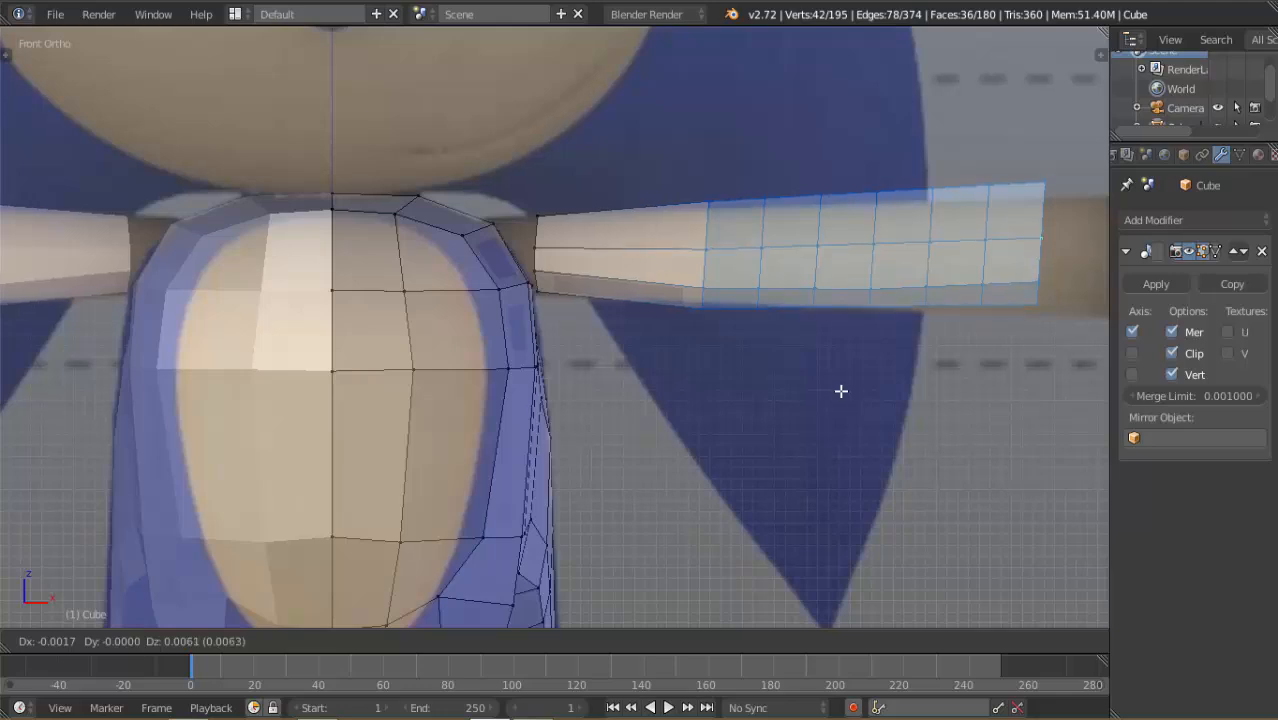
{"action": "left_click", "coordinate": [841, 391]}
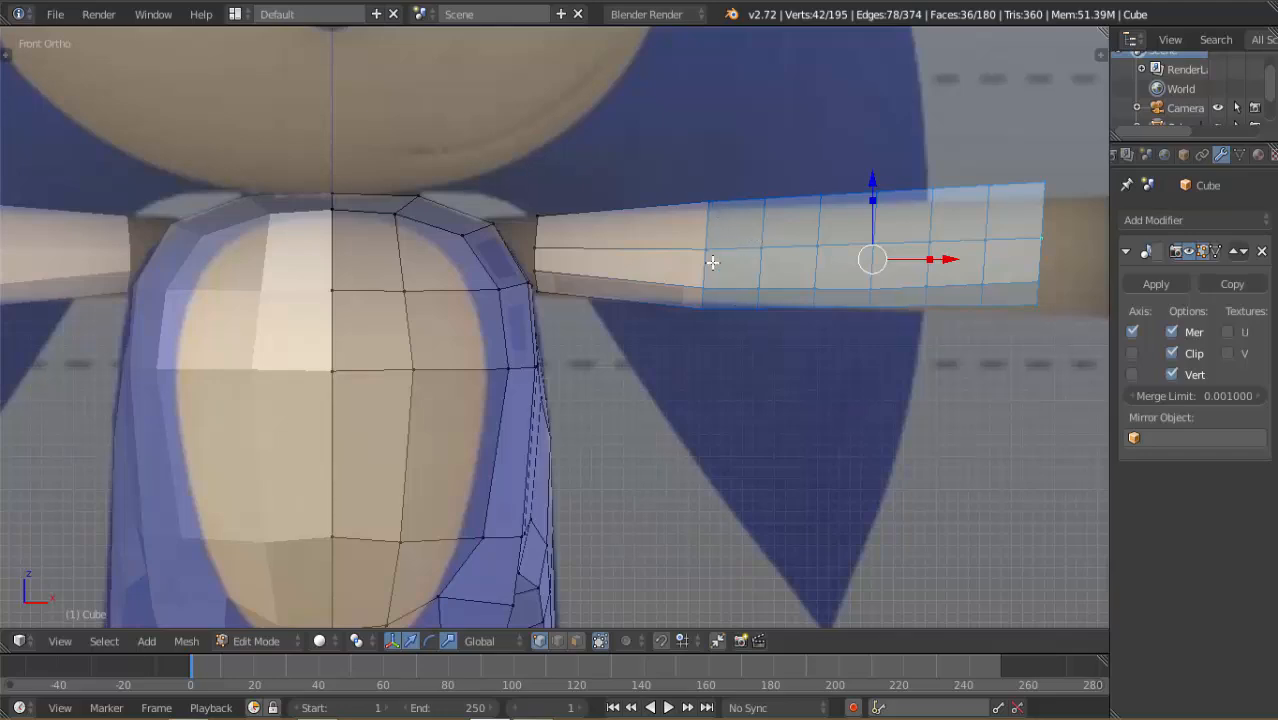
{"action": "left_click_drag", "start_coordinate": [872, 200], "coordinate": [873, 204]}
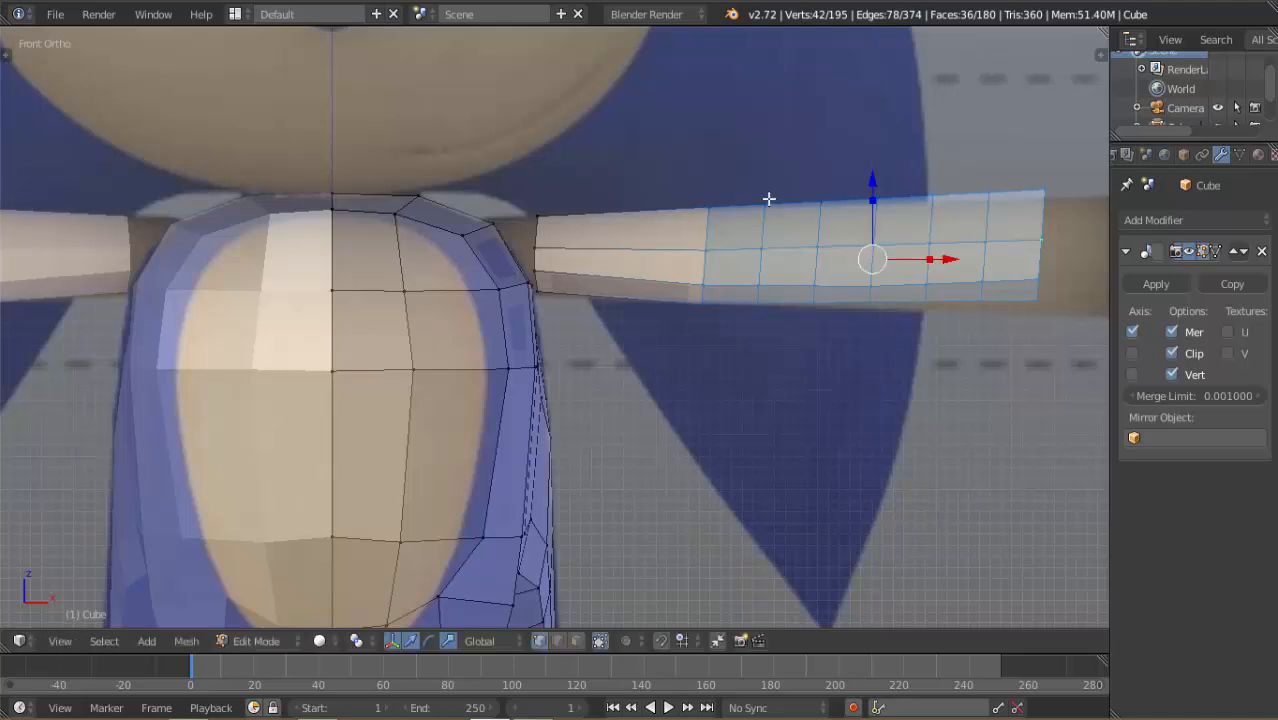
Deselect the loop nearest the shoulder and lower the remaining six arm loops slightly along Z
{"action": "right_click", "coordinate": [705, 232], "text": "alt+shift"}
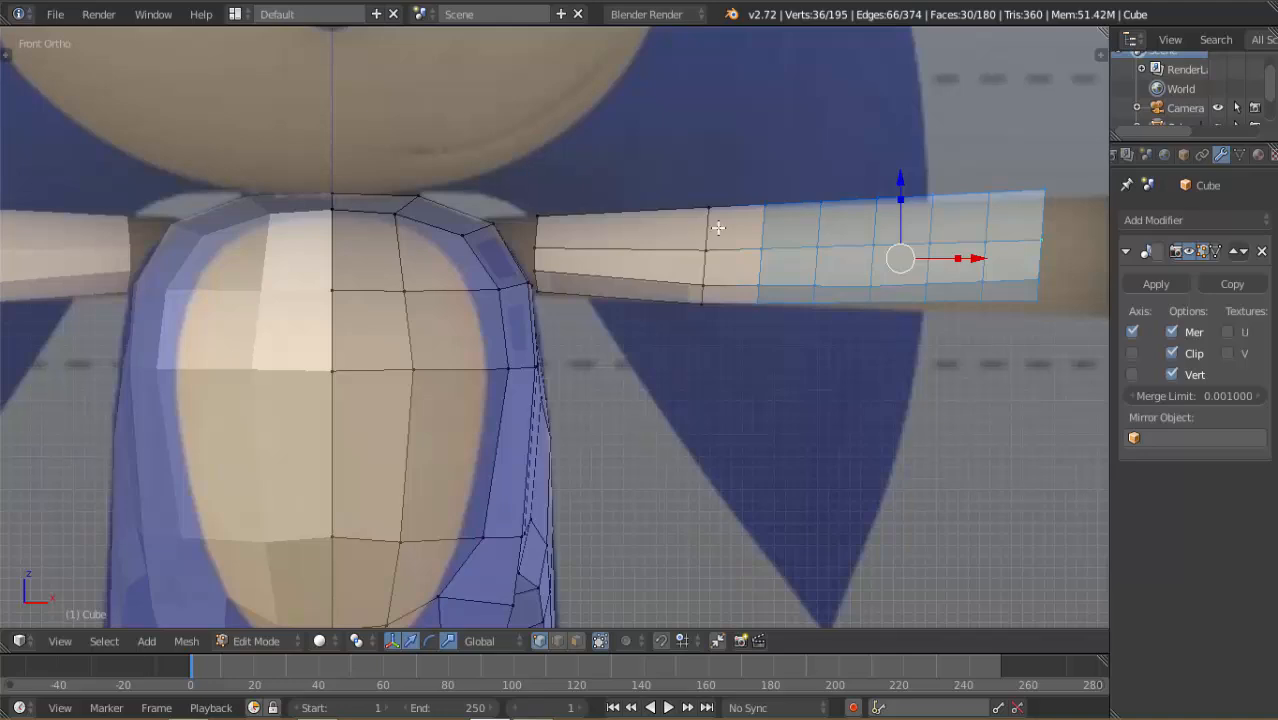
{"action": "left_click_drag", "start_coordinate": [903, 178], "coordinate": [904, 181]}
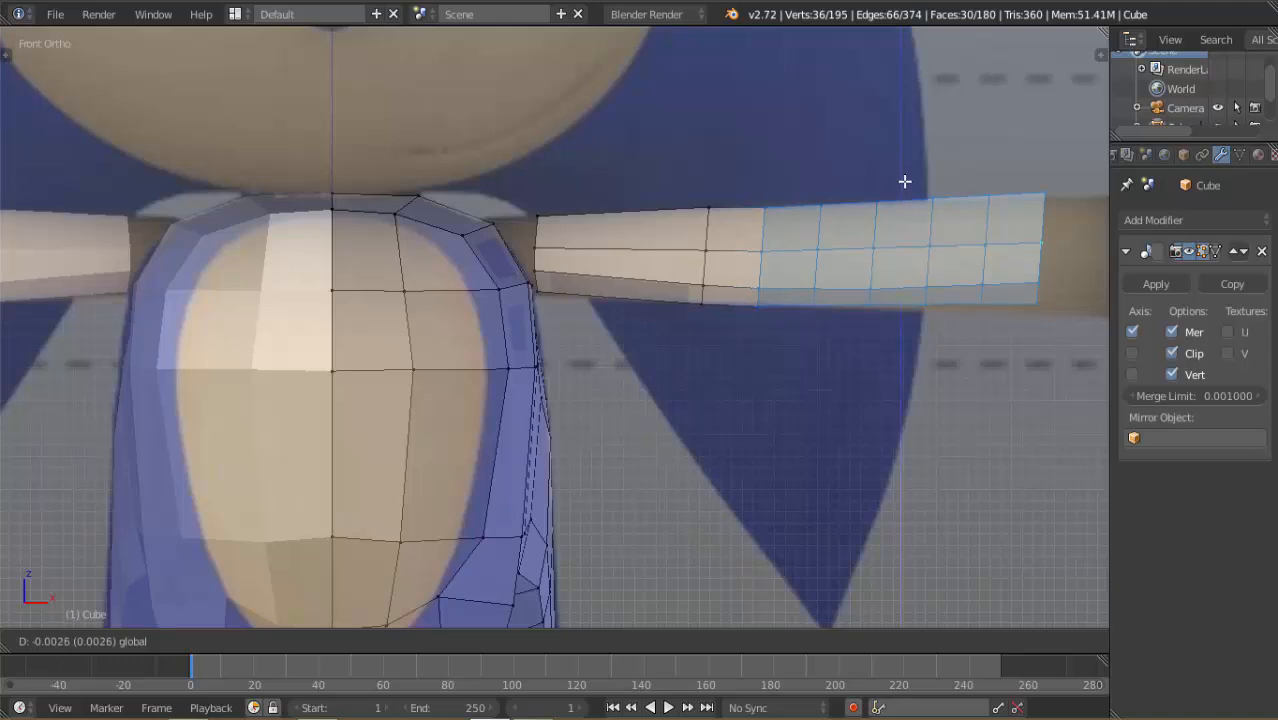
{"action": "left_click_drag", "start_coordinate": [904, 181], "coordinate": [899, 201]}
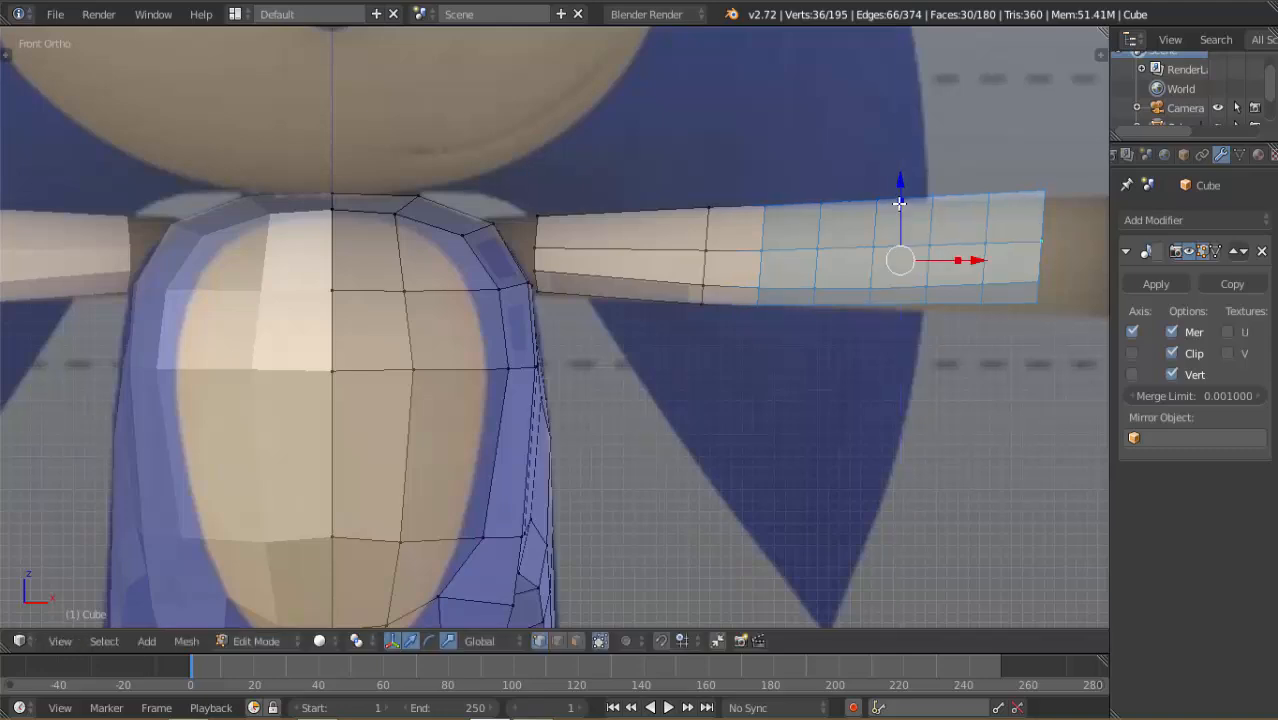
Deselect arm loops one by one from the shoulder side, lowering the remaining five and then four outer loops slightly along Z
{"action": "right_click", "coordinate": [762, 234], "text": "alt+shift"}
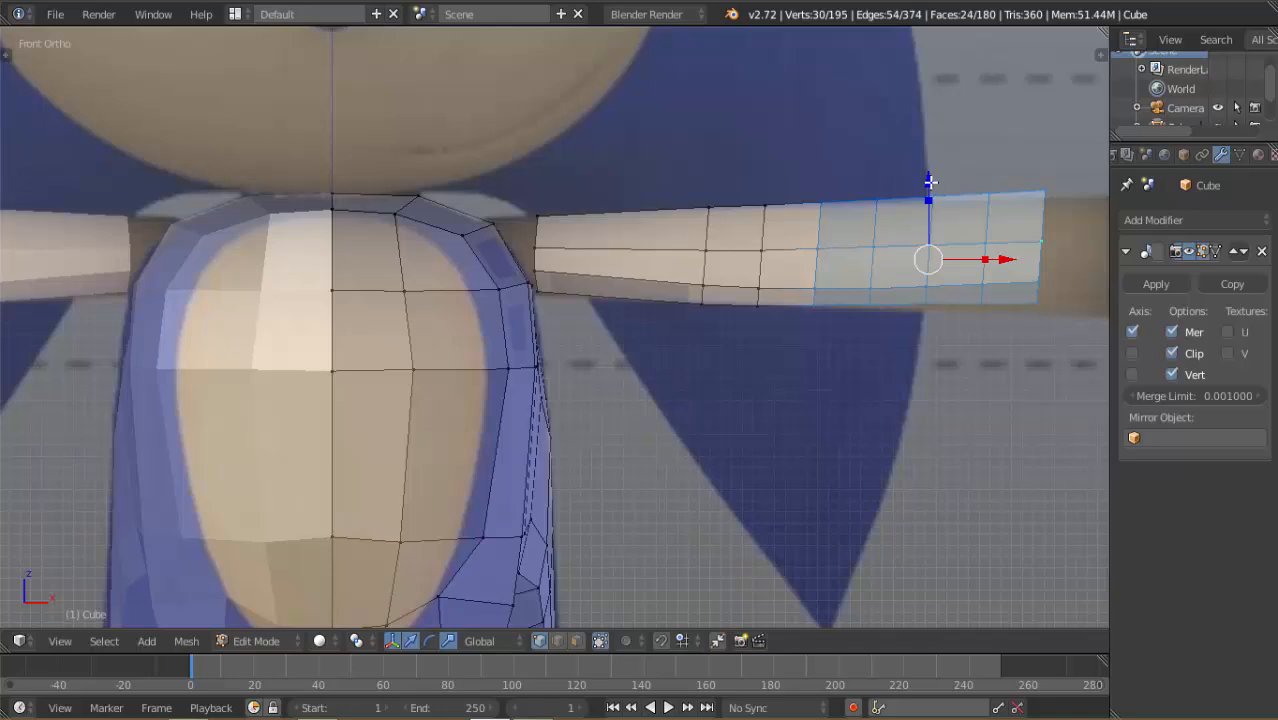
{"action": "mouse_move", "coordinate": [929, 179]}
{"action": "left_mouse_down"}
{"action": "mouse_move", "coordinate": [913, 180]}
{"action": "mouse_move", "coordinate": [929, 198]}
{"action": "mouse_move", "coordinate": [930, 180]}
{"action": "left_mouse_up"}
{"action": "key", "text": "s"}
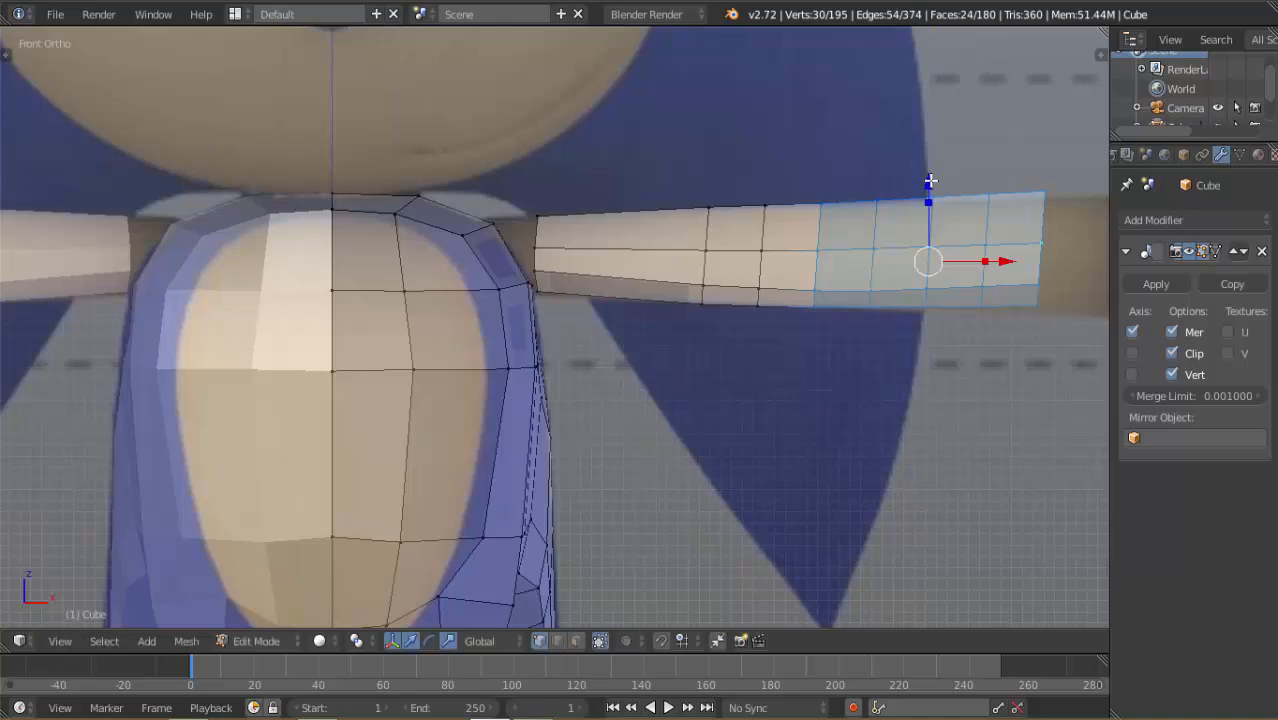
{"action": "left_click", "coordinate": [826, 232], "text": "alt+shift"}
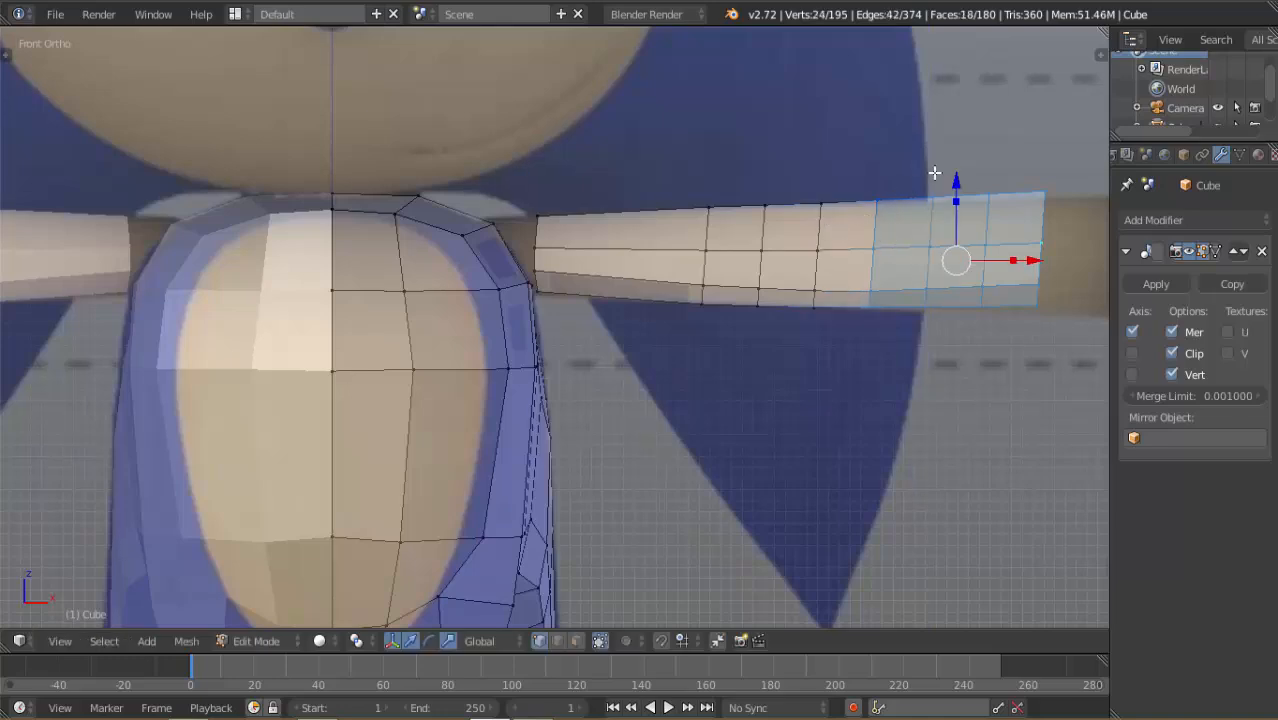
{"action": "mouse_move", "coordinate": [957, 178]}
{"action": "left_mouse_down"}
{"action": "mouse_move", "coordinate": [956, 203]}
{"action": "mouse_move", "coordinate": [958, 178]}
{"action": "left_mouse_up"}
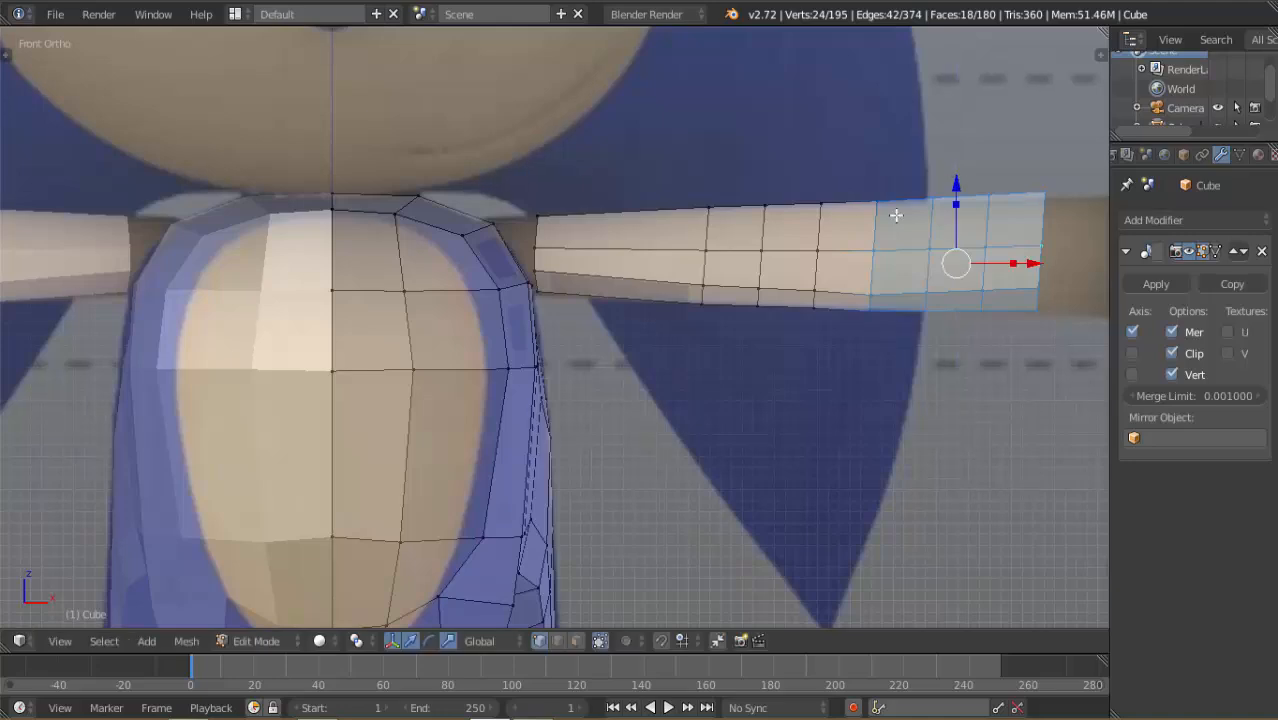
Deselect one more arm loop, lower the outer three loops slightly and scale them to about 0.98 along Z
{"action": "left_click", "coordinate": [872, 232], "text": "alt+shift"}
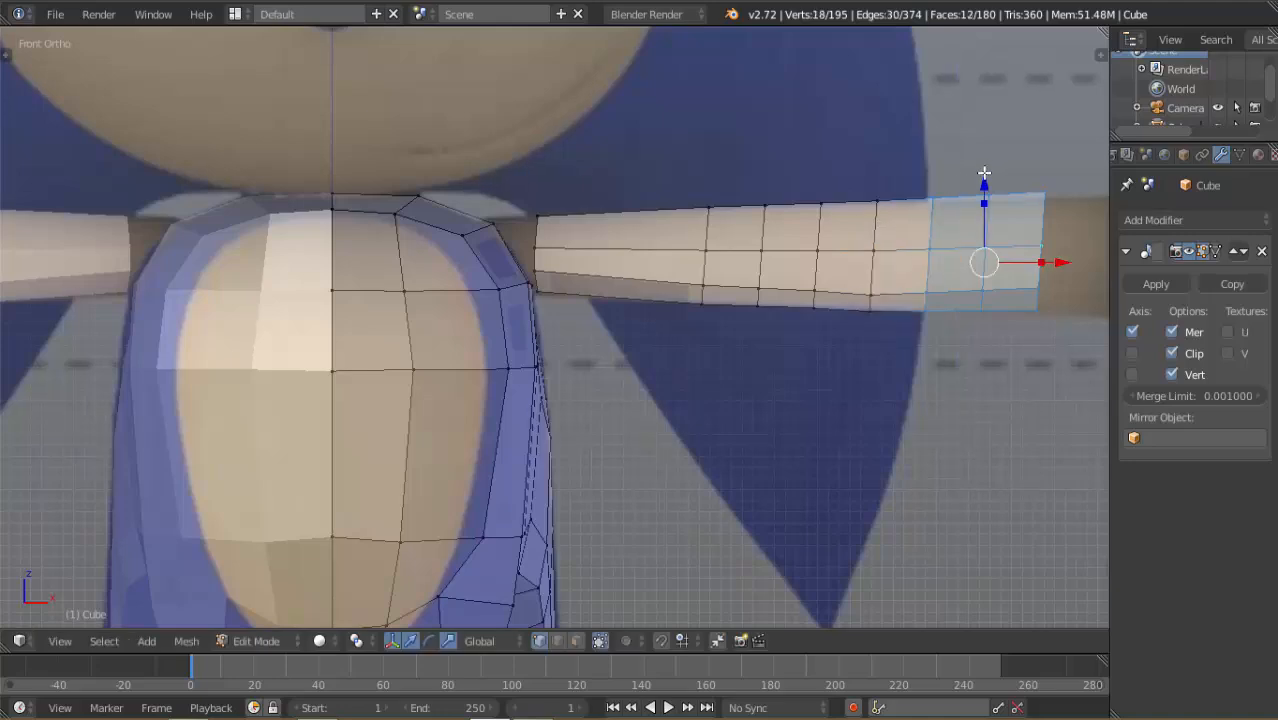
{"action": "left_click_drag", "start_coordinate": [984, 180], "coordinate": [984, 182]}
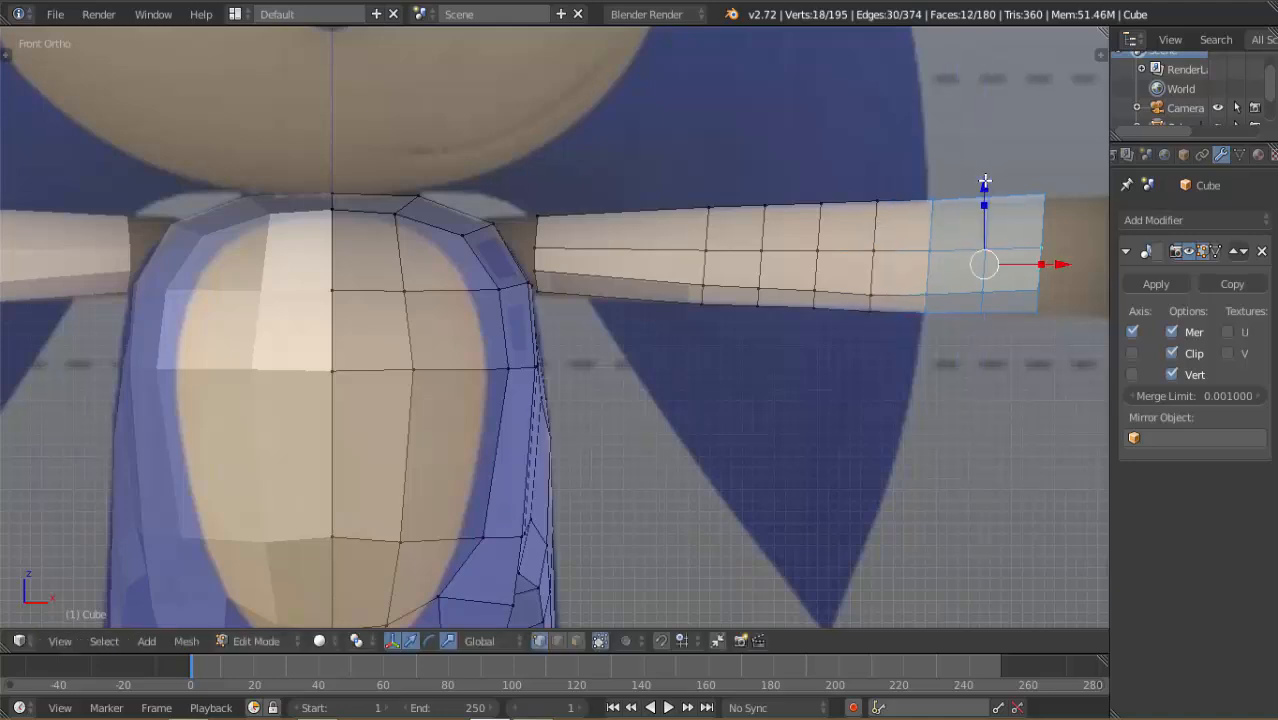
{"action": "key", "text": "s"}
{"action": "key", "text": "z"}
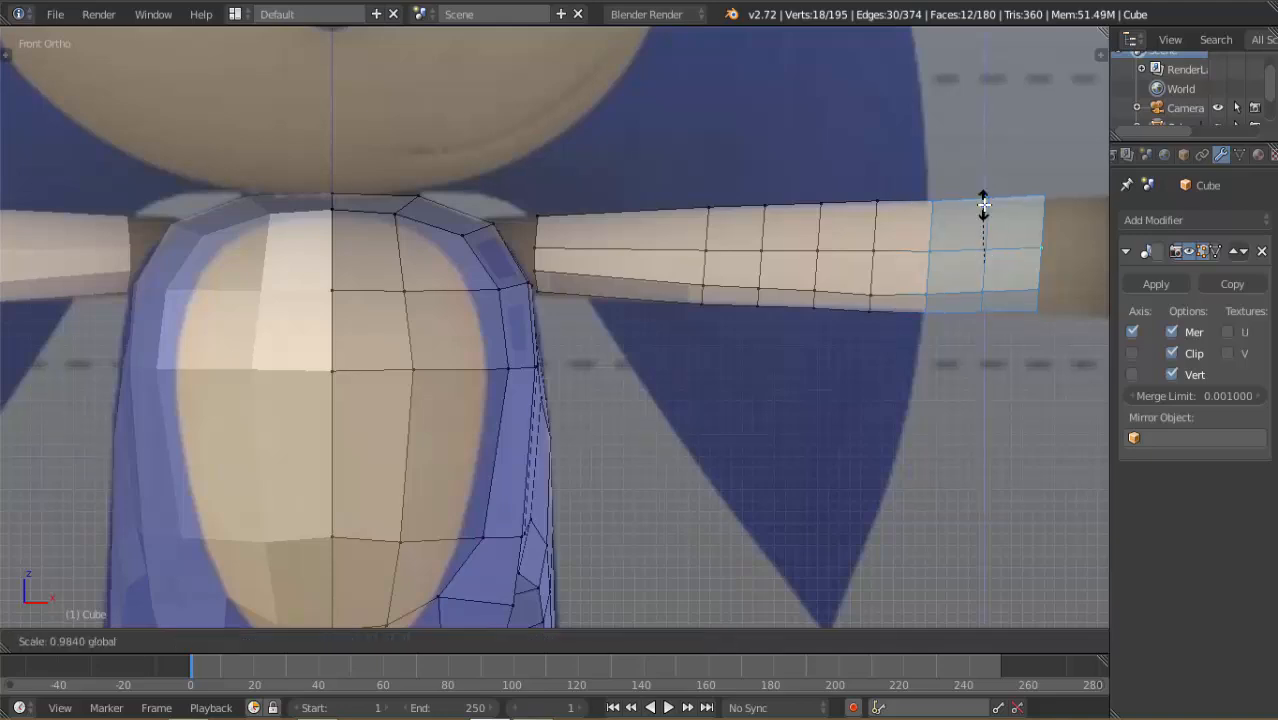
{"action": "left_click", "coordinate": [984, 205]}
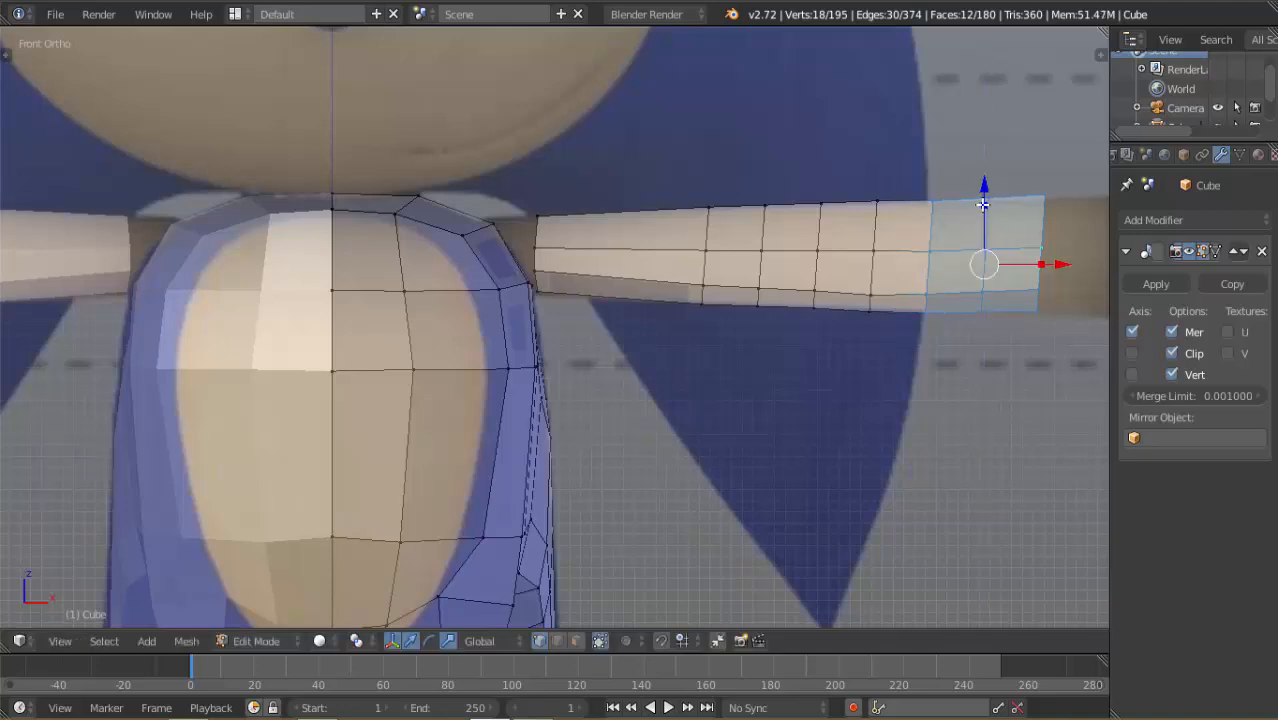
Scale the fourth loop from the arm's outer end down slightly along Z to fit the reference
{"action": "right_click", "coordinate": [882, 214], "text": "alt"}
{"action": "key", "text": "s"}
{"action": "key", "text": "z"}
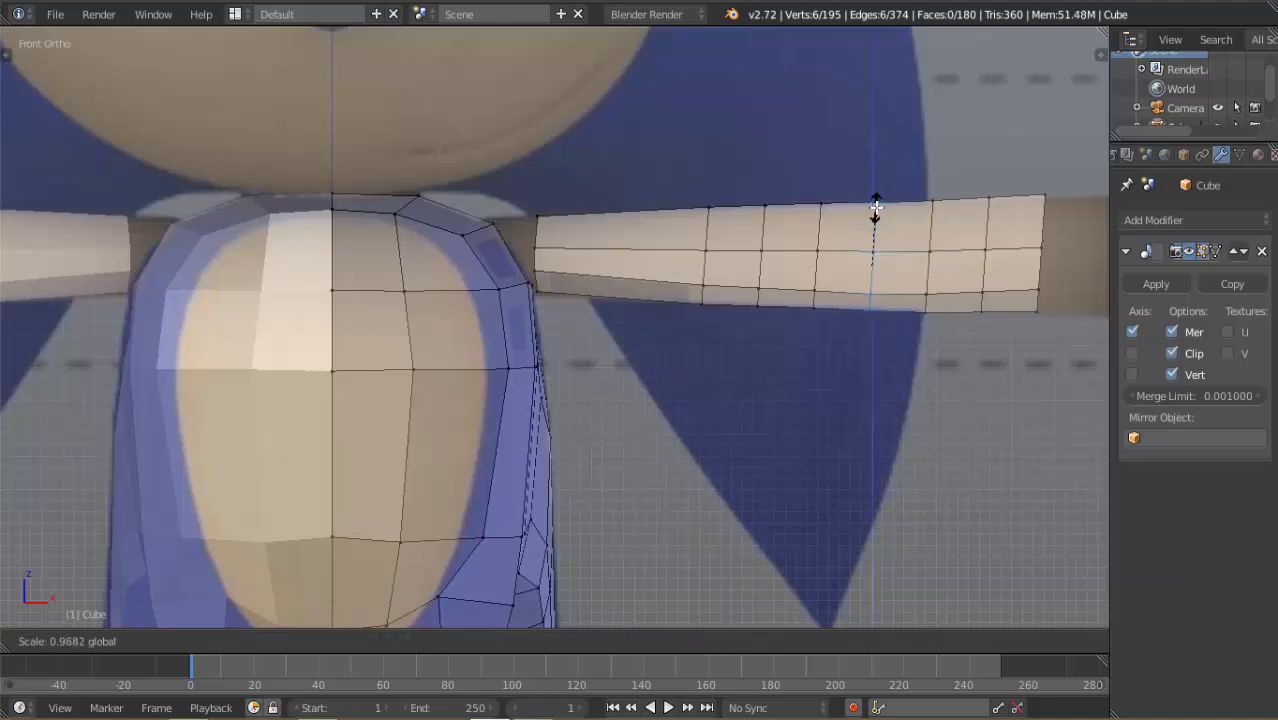
{"action": "left_click", "coordinate": [911, 211]}
Select the two outermost arm loops and lower them about 0.0026 along Z
{"action": "right_click", "coordinate": [930, 215], "text": "alt"}
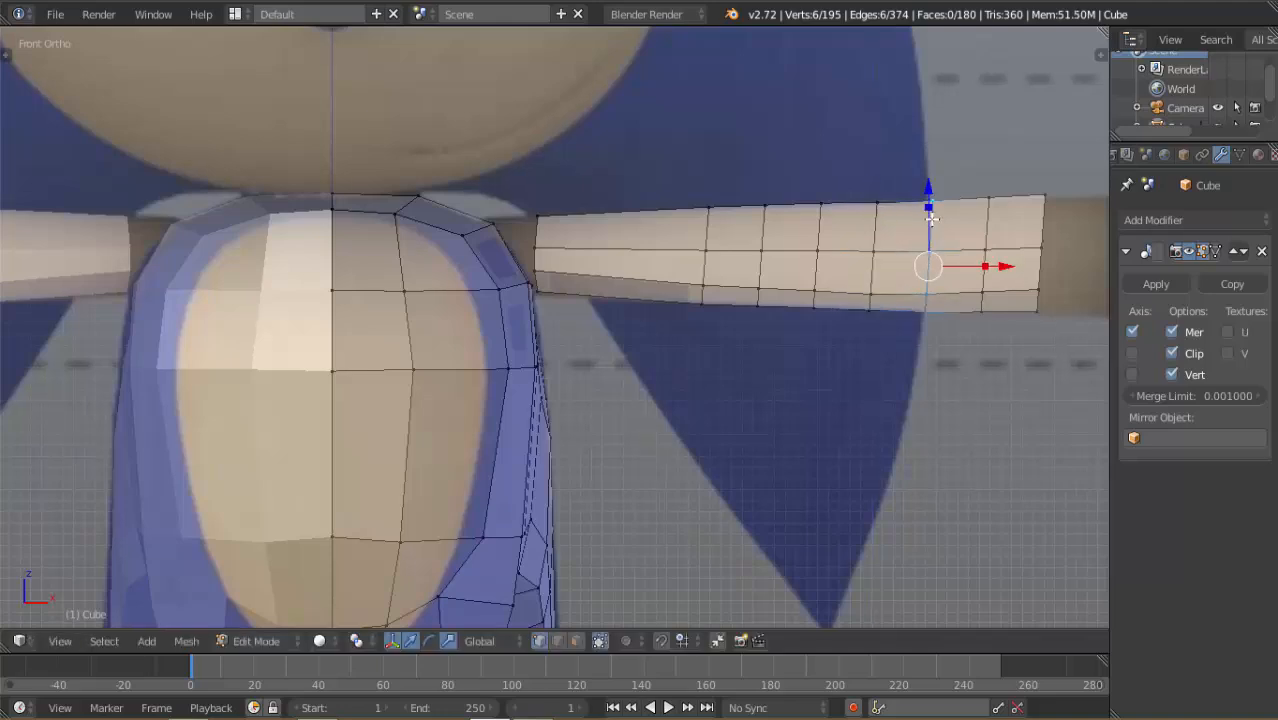
{"action": "right_click", "coordinate": [988, 218], "text": "alt"}
{"action": "right_click", "coordinate": [1032, 216], "text": "alt+shift"}
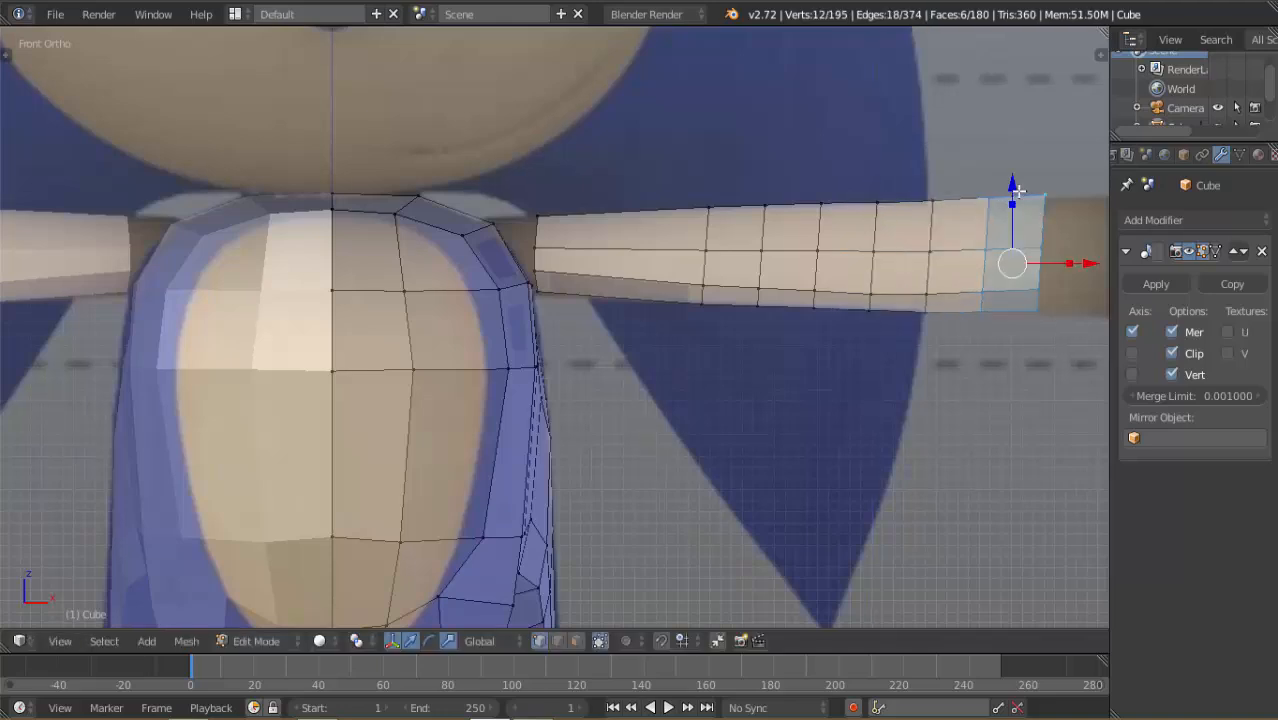
{"action": "key", "text": "g"}
{"action": "key", "text": "z"}
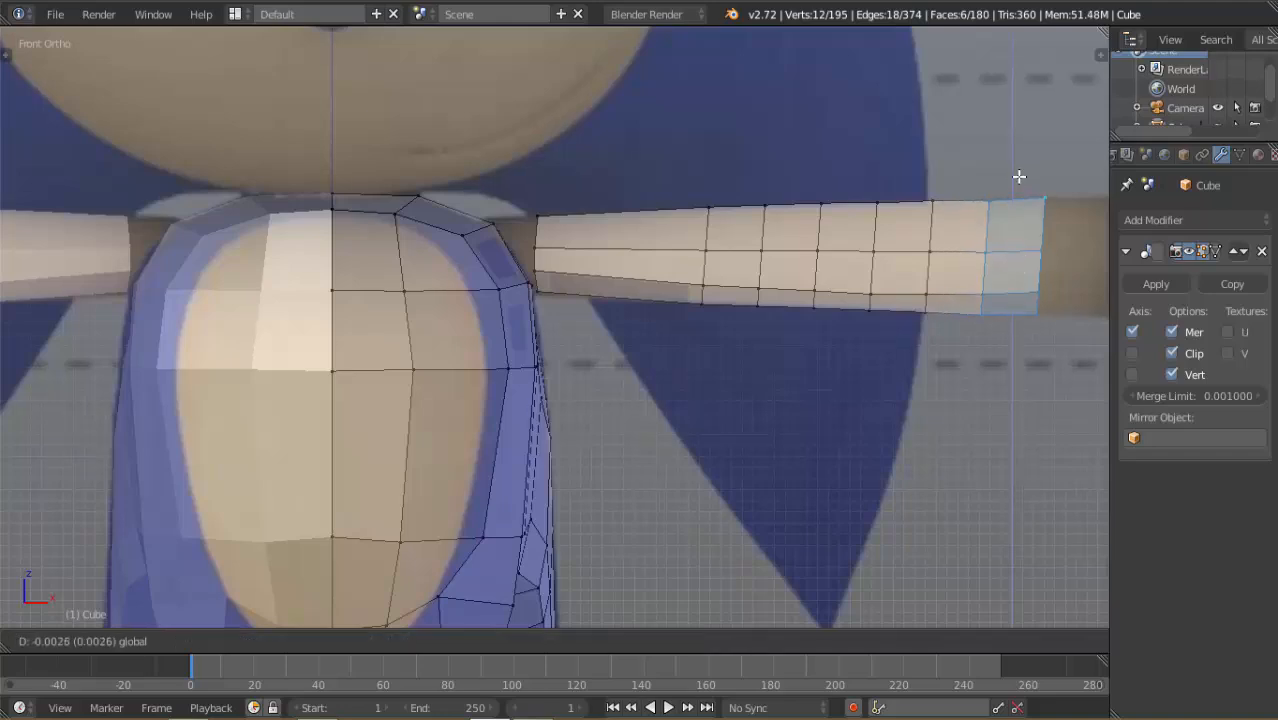
{"action": "left_click", "coordinate": [1018, 177]}
Select only the arm's outer end loop and lower it slightly along Z
{"action": "right_click", "coordinate": [1042, 214], "text": "alt"}
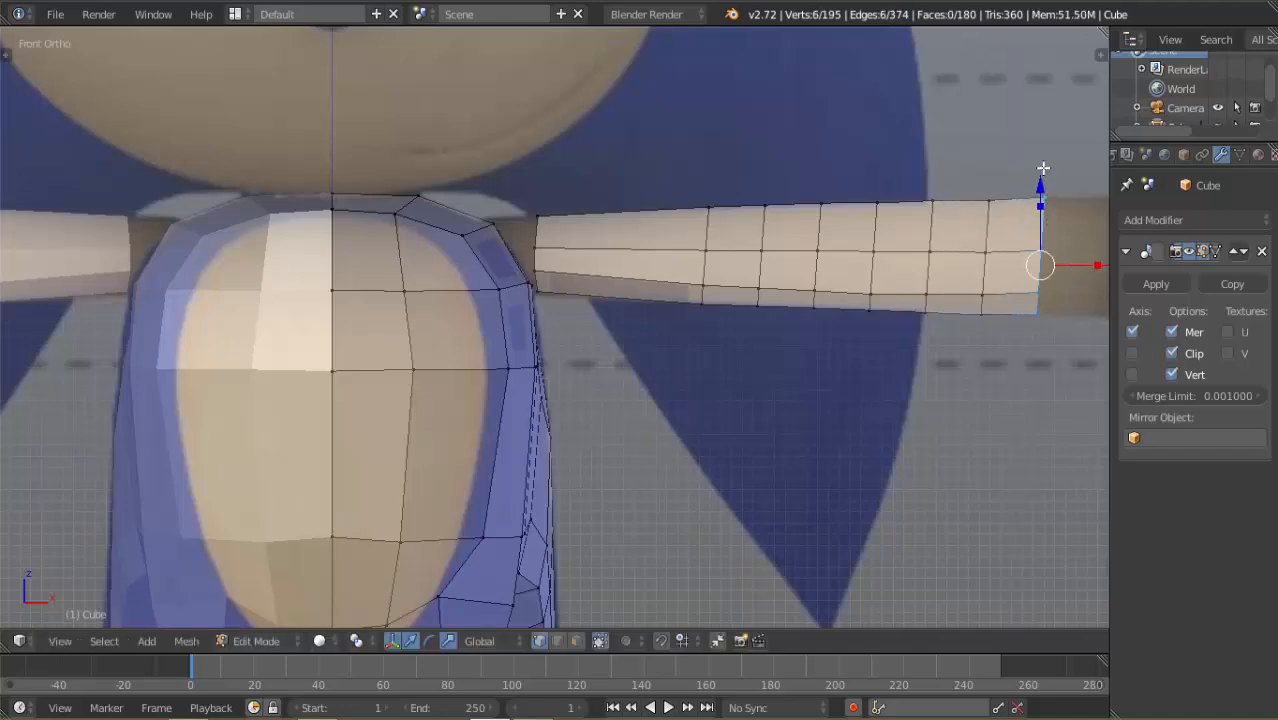
{"action": "key", "text": "g"}
{"action": "key", "text": "z"}
{"action": "left_click", "coordinate": [1044, 175]}
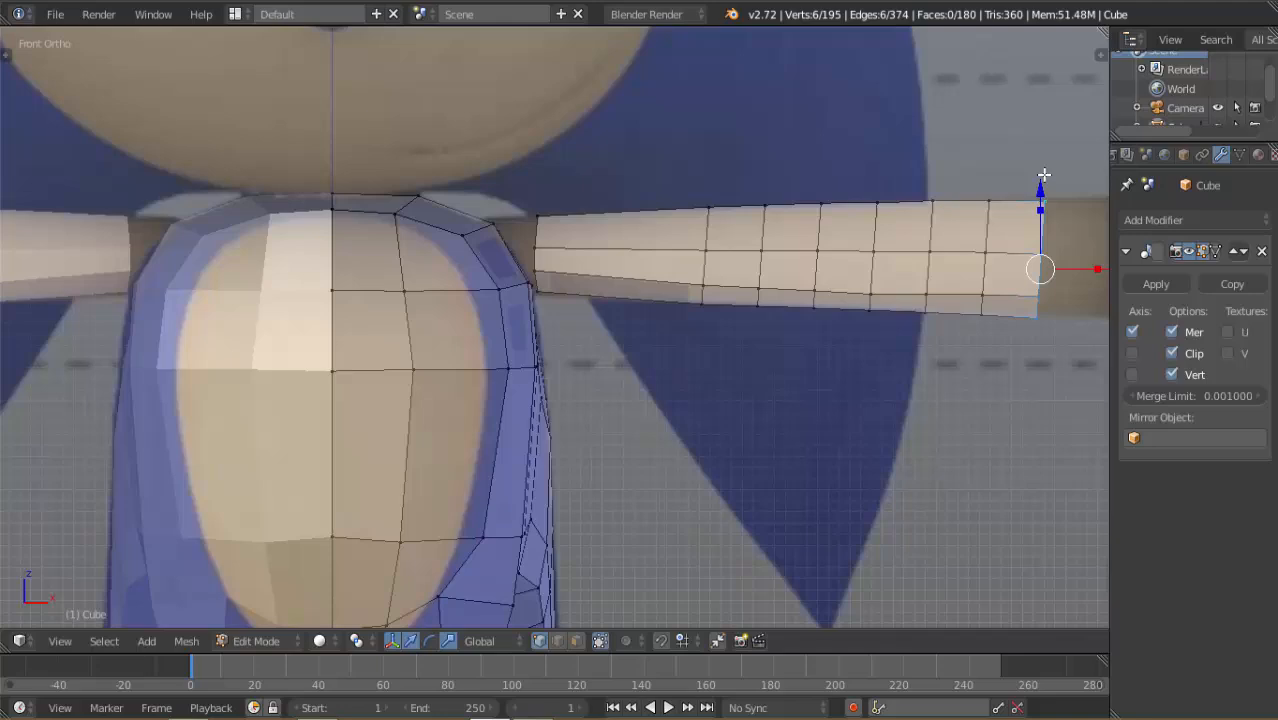
Rotate the arm's outer end loop until it stands upright and move it slightly outward along the reference arm
{"action": "key", "text": "r"}
{"action": "left_click", "coordinate": [1061, 262]}
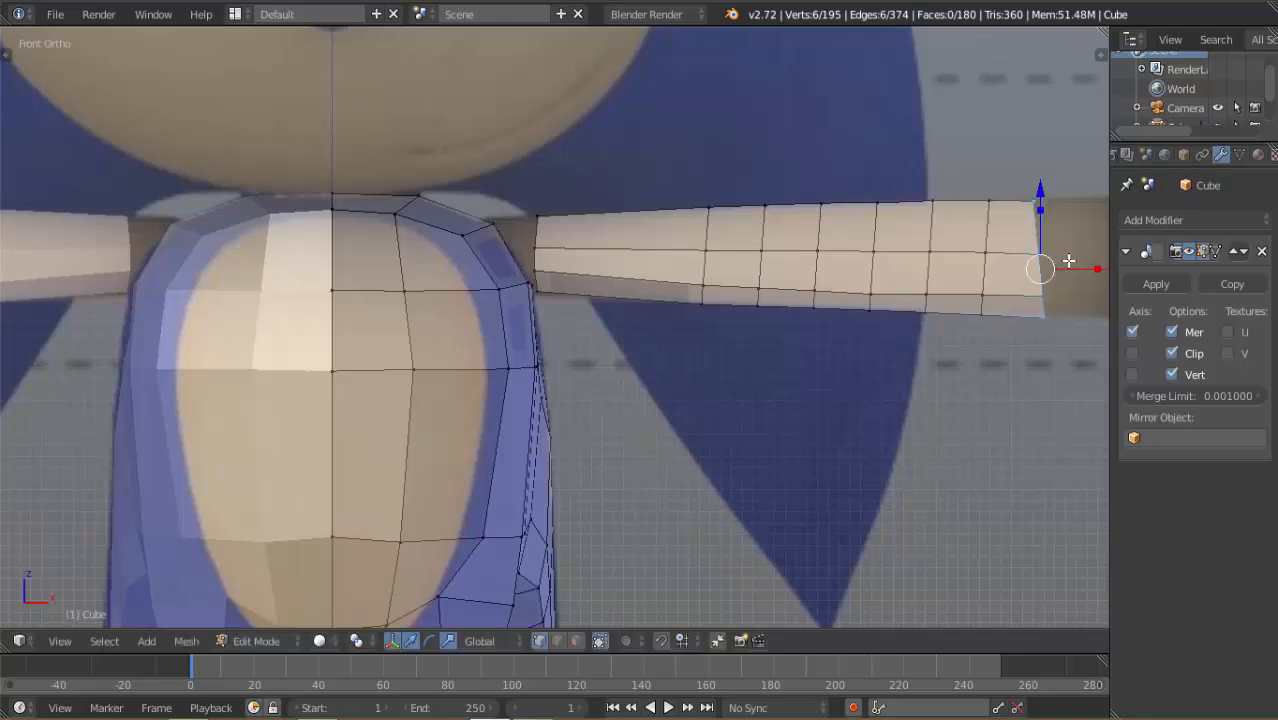
{"action": "key", "text": "g"}
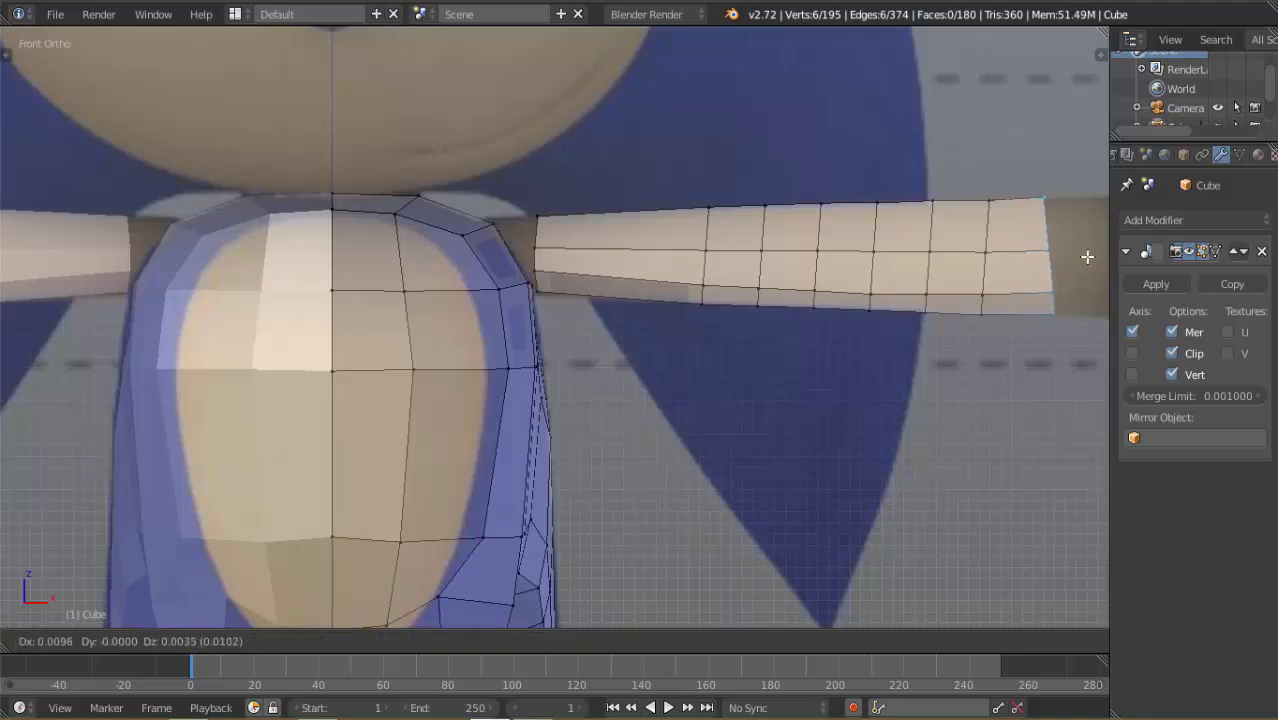
{"action": "left_click", "coordinate": [1086, 260]}
{"action": "key", "text": "r"}
{"action": "left_click", "coordinate": [1089, 261]}
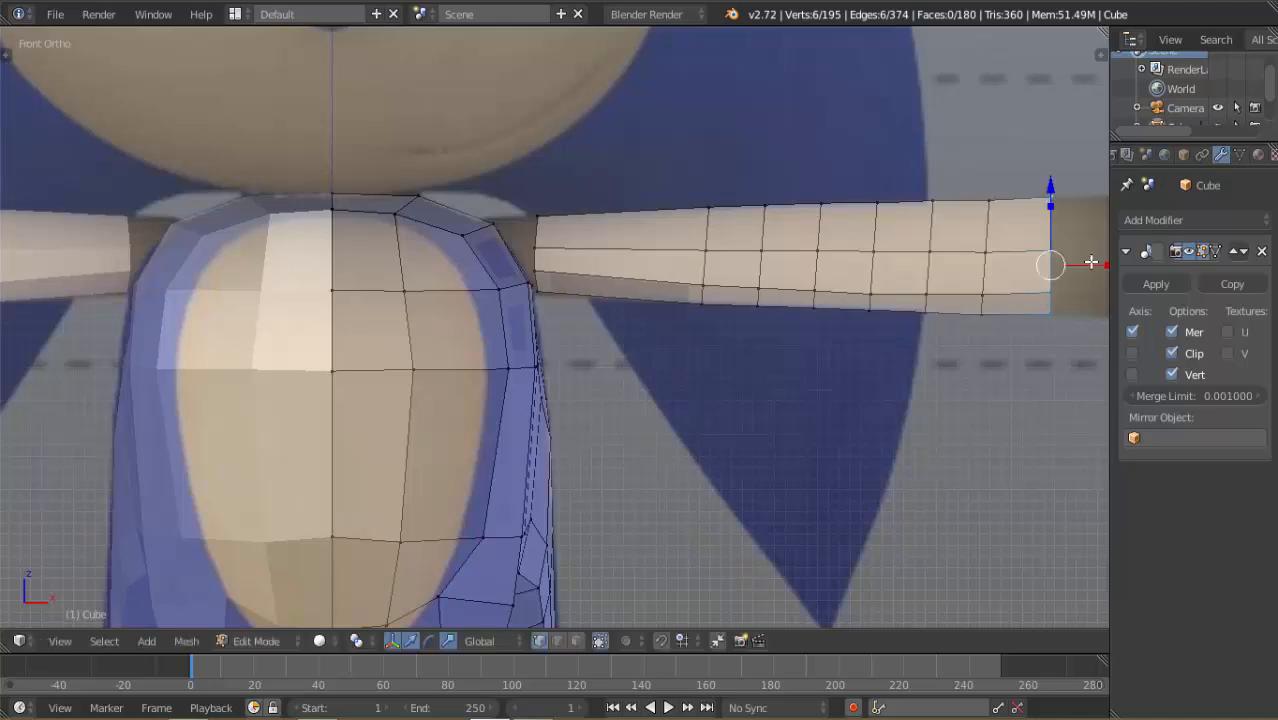
Flatten the arm's outer end loop by scaling it to 0 along X
{"action": "type", "text": "sz0"}
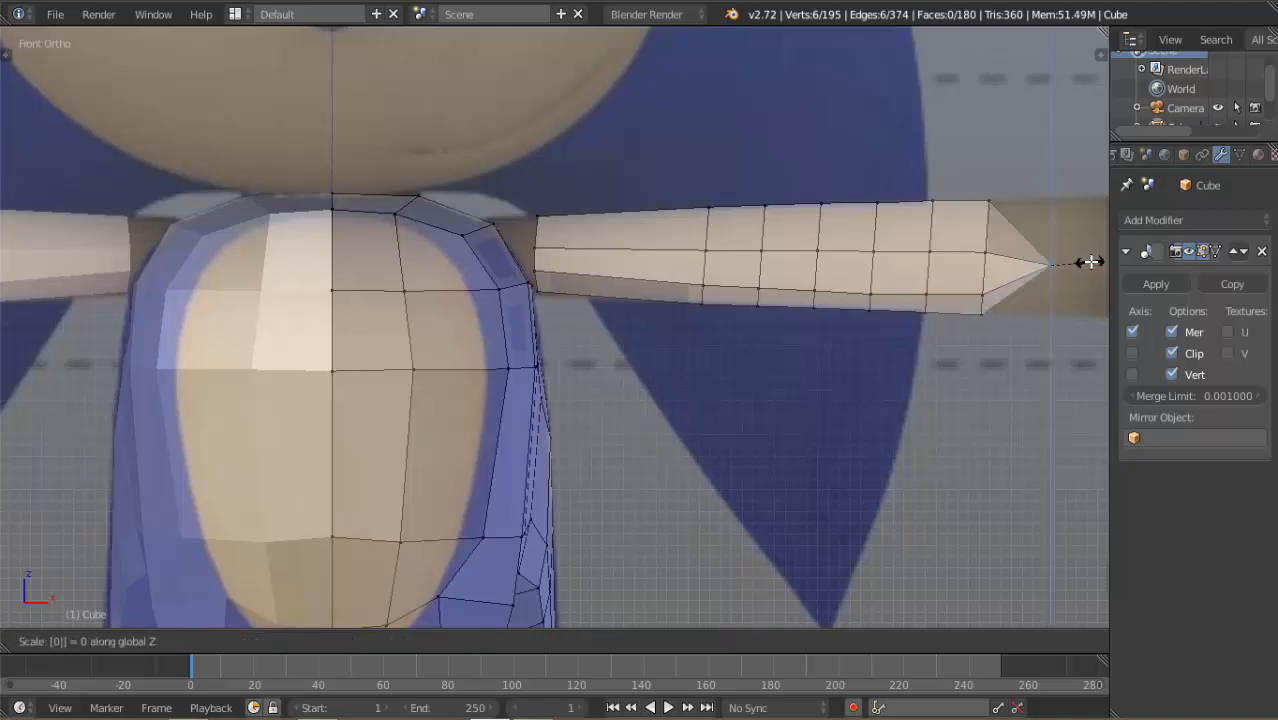
{"action": "key", "text": "Escape"}
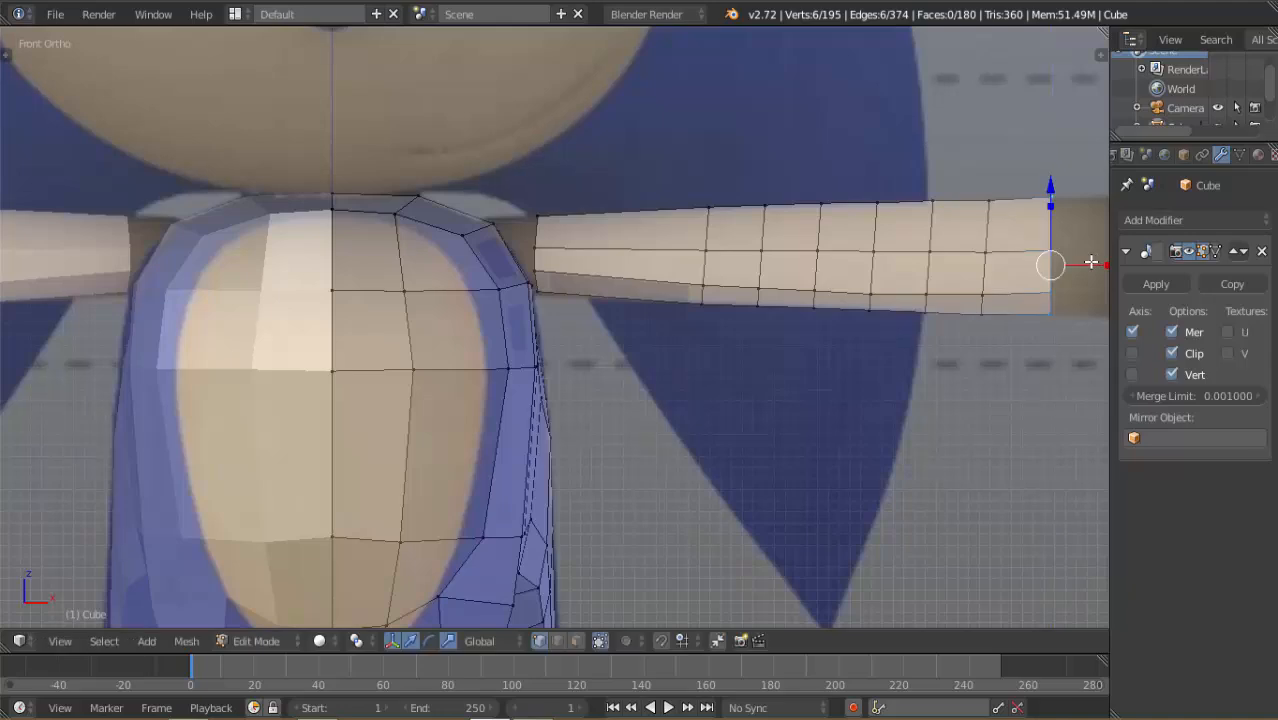
{"action": "type", "text": "sx0"}
{"action": "key", "text": "Return"}
Flatten the second and third loops from the arm's outer end, each scaled to 0 along X
{"action": "right_click", "coordinate": [988, 262], "text": "alt"}
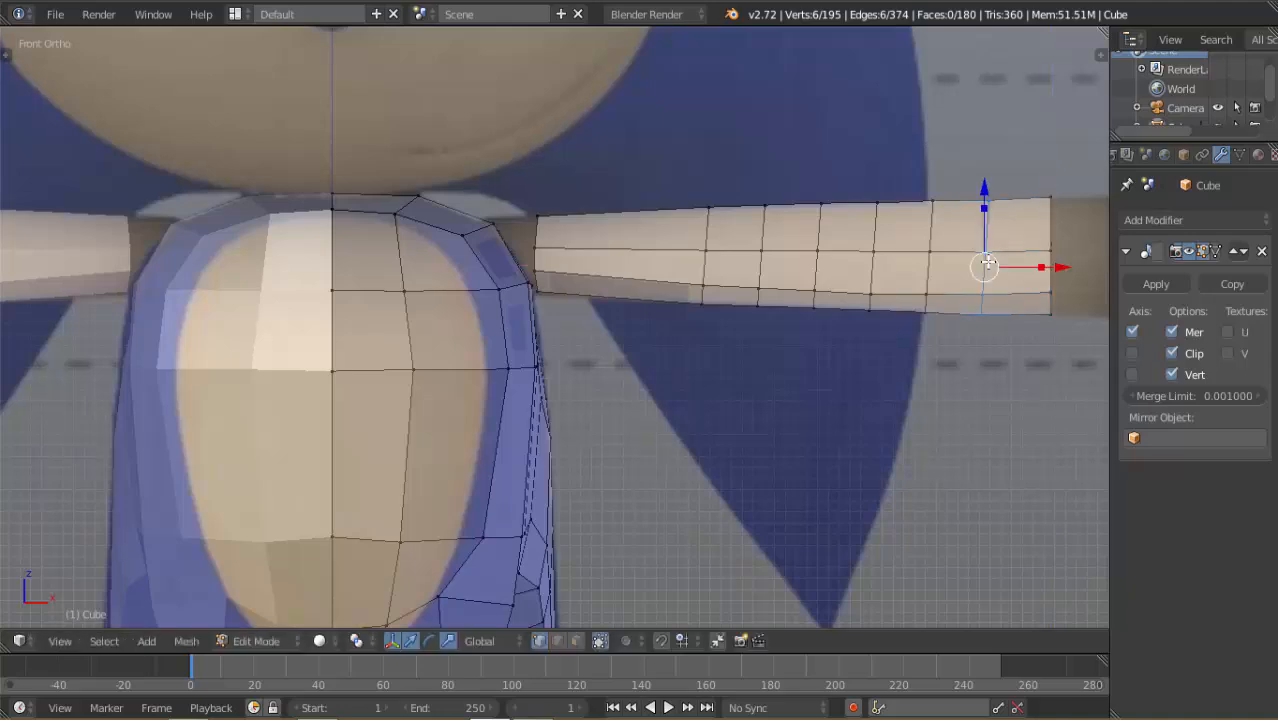
{"action": "type", "text": "sx"}
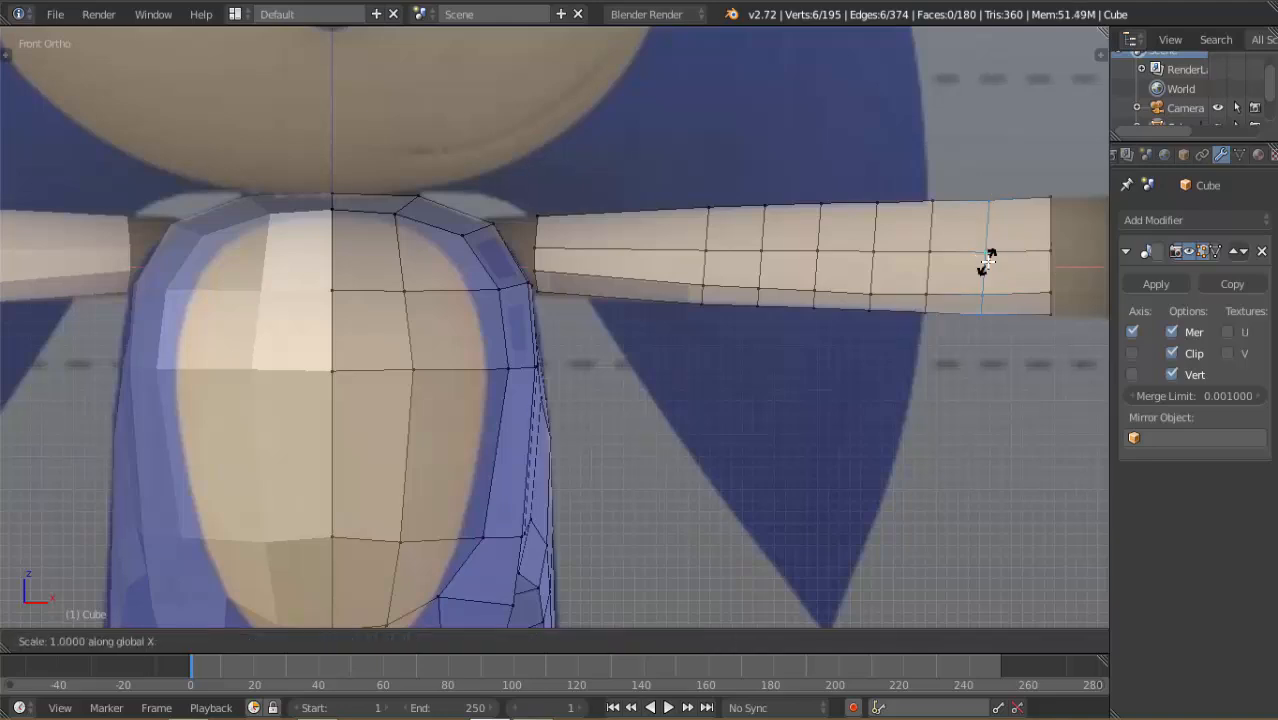
{"action": "type", "text": "0"}
{"action": "key", "text": "Return"}
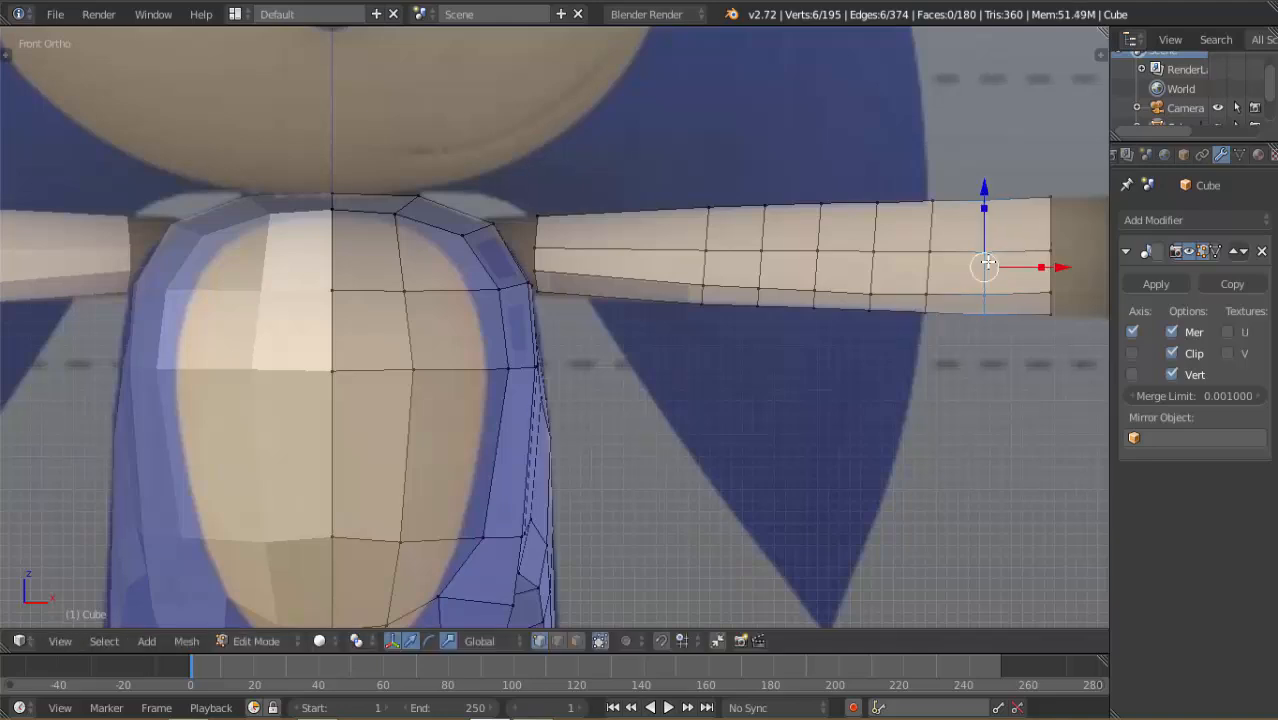
{"action": "right_click", "coordinate": [931, 268], "text": "alt"}
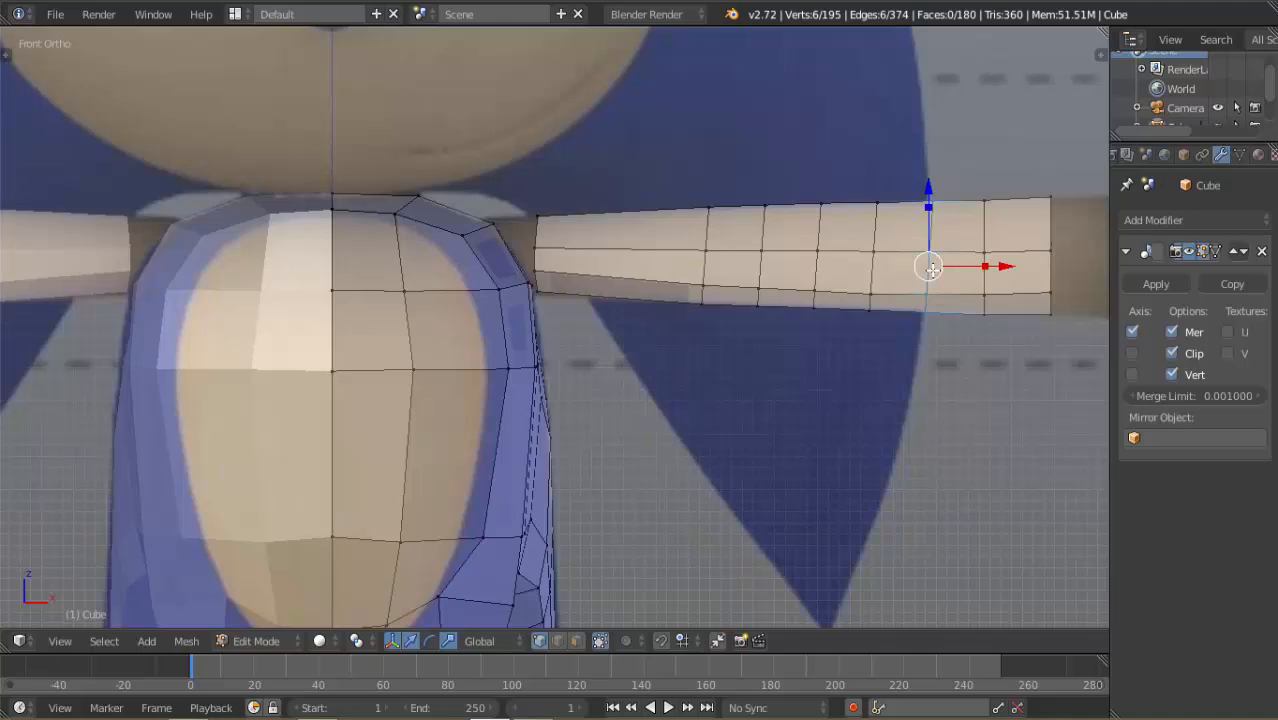
{"action": "key", "text": "s"}
{"action": "type", "text": "x"}
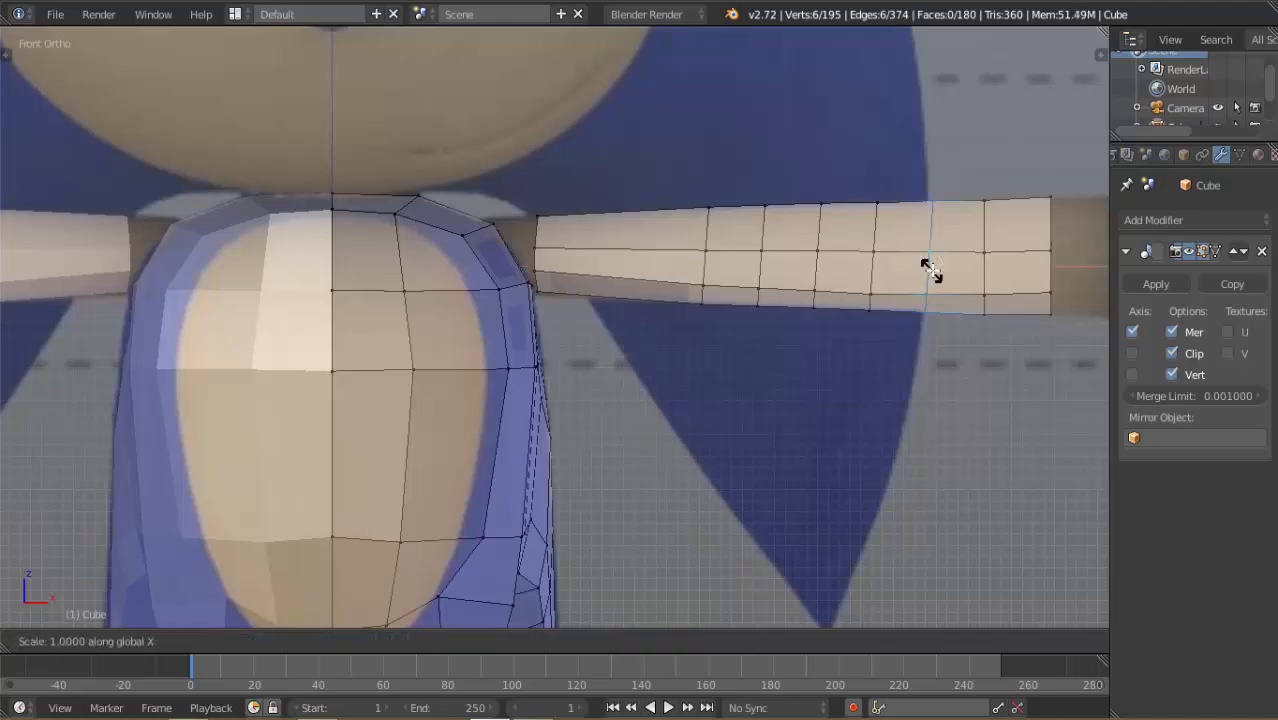
{"action": "type", "text": "0"}
{"action": "key", "text": "Return"}
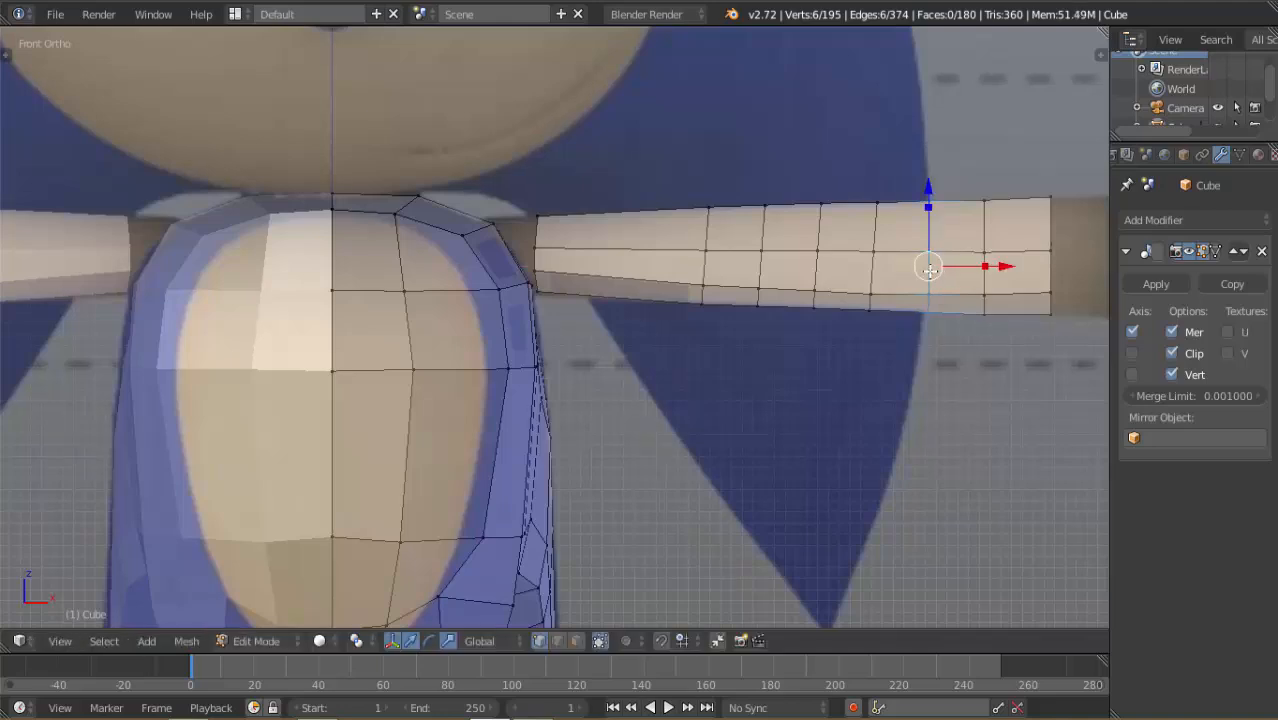
Flatten the fourth and fifth loops from the arm's outer end, each scaled to 0 along X
{"action": "right_click", "coordinate": [871, 272], "text": "alt"}
{"action": "type", "text": "sx0"}
{"action": "key", "text": "Return"}
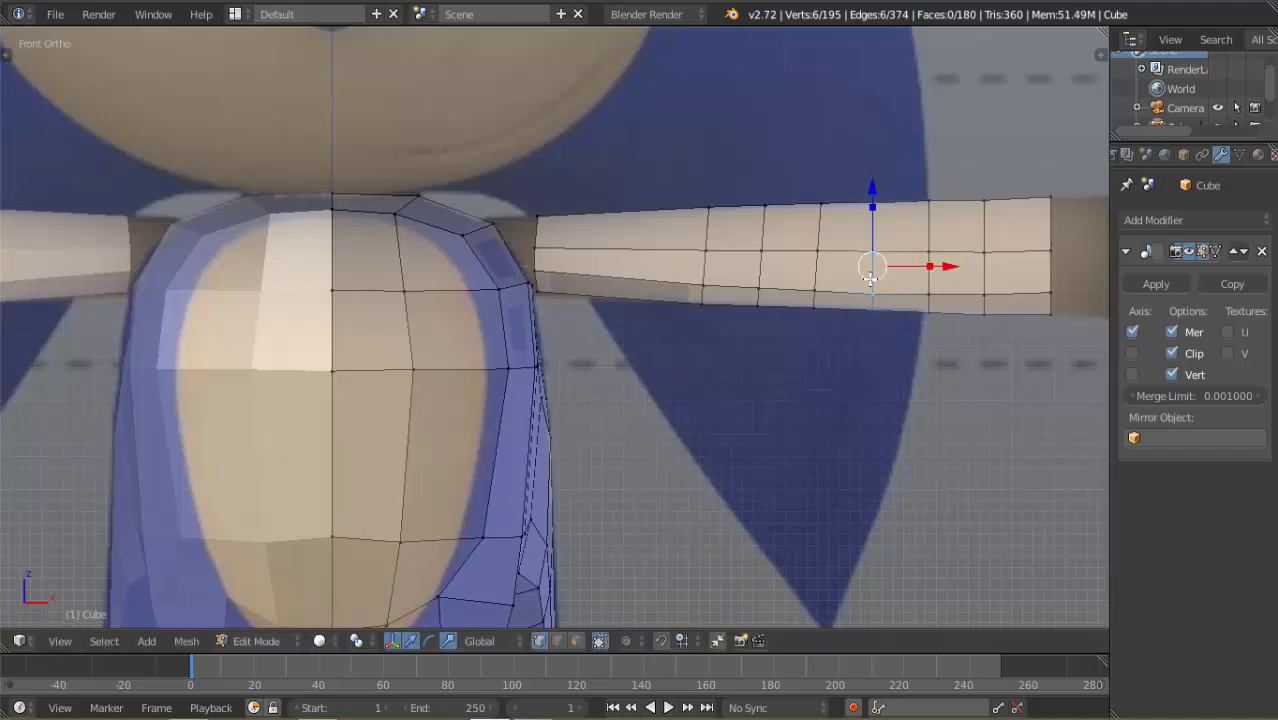
{"action": "right_click", "coordinate": [818, 272], "text": "alt"}
{"action": "type", "text": "s"}
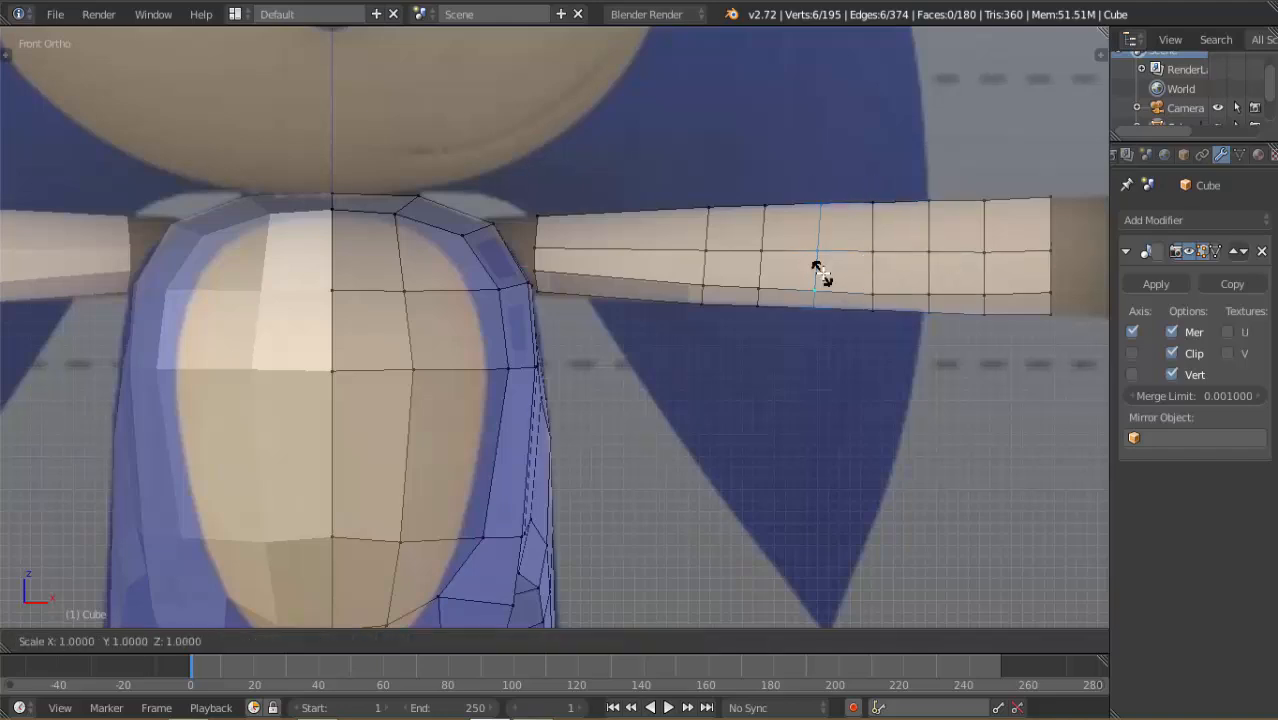
{"action": "type", "text": "x0"}
{"action": "key", "text": "Return"}
Flatten the two remaining inner arm loops before the shoulder end, each scaled to 0 along X
{"action": "right_click", "coordinate": [758, 272], "text": "alt"}
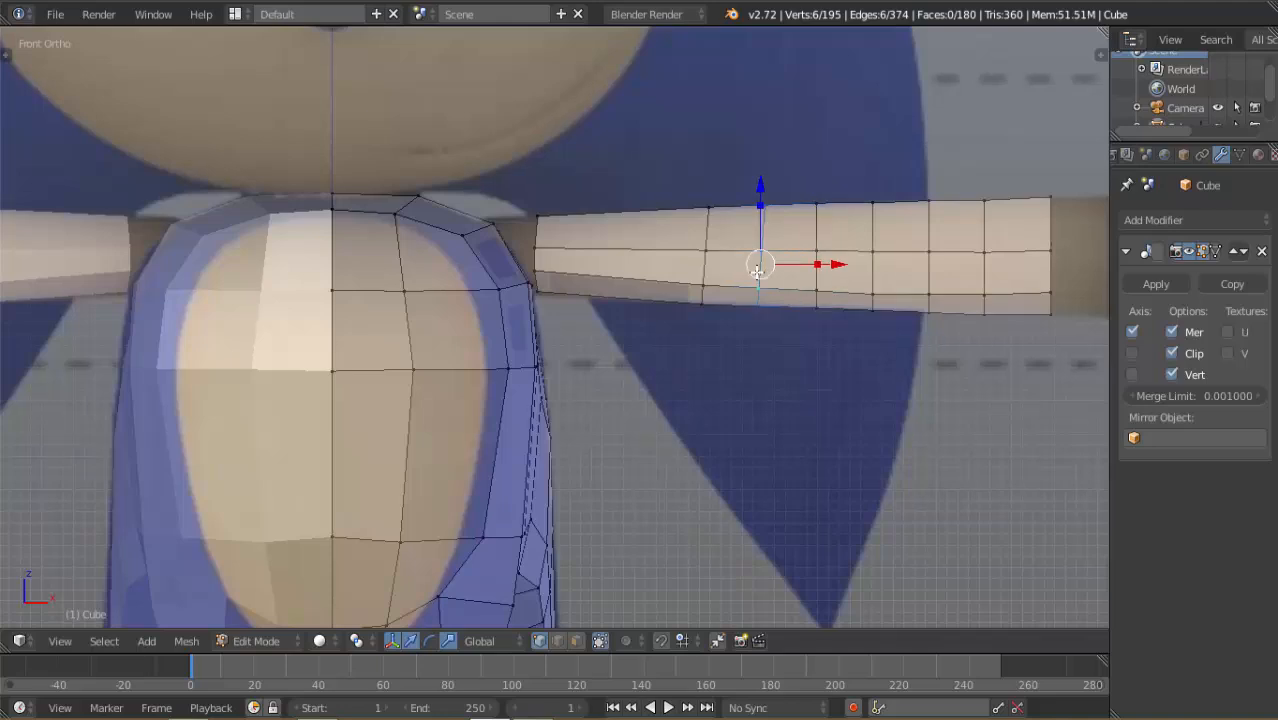
{"action": "type", "text": "sx0"}
{"action": "key", "text": "Return"}
{"action": "right_click", "coordinate": [706, 268], "text": "alt"}
{"action": "type", "text": "sx0"}
{"action": "key", "text": "Return"}
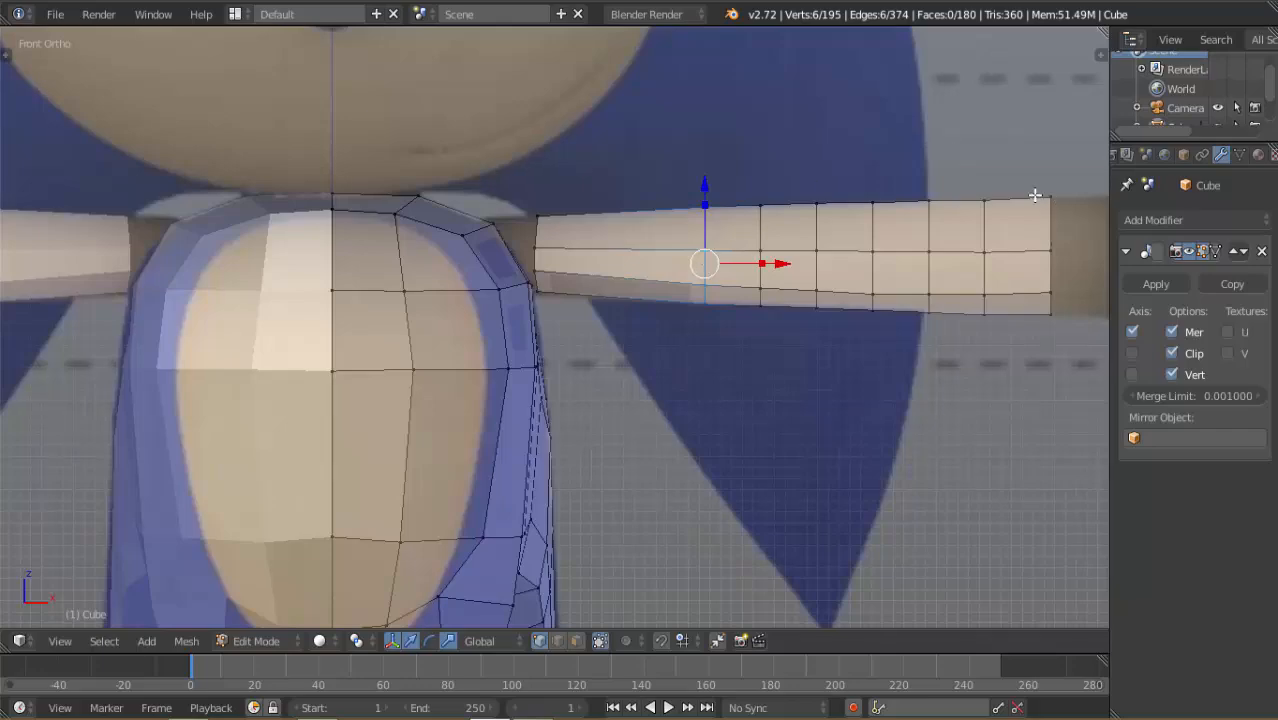
Check the arm against the body from the side and at an angle, select its shoulder-end edge loop and return to front view
{"action": "scroll", "coordinate": [1031, 206], "scroll_direction": "down", "scroll_amount": 2}
{"action": "middle_click_drag", "start_coordinate": [1041, 240], "coordinate": [796, 348]}
{"action": "scroll", "coordinate": [772, 364], "scroll_direction": "down", "scroll_amount": 3}
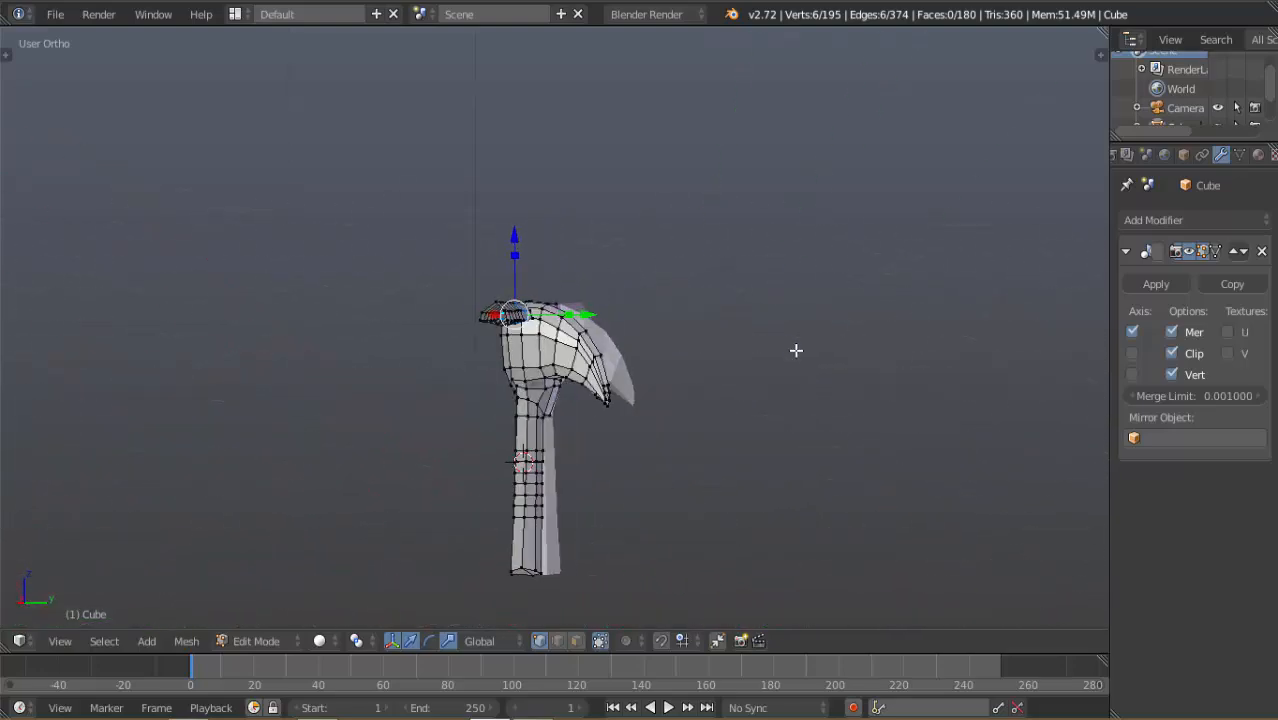
{"action": "key", "text": "KP_3"}
{"action": "scroll", "coordinate": [670, 297], "scroll_direction": "up", "scroll_amount": 8}
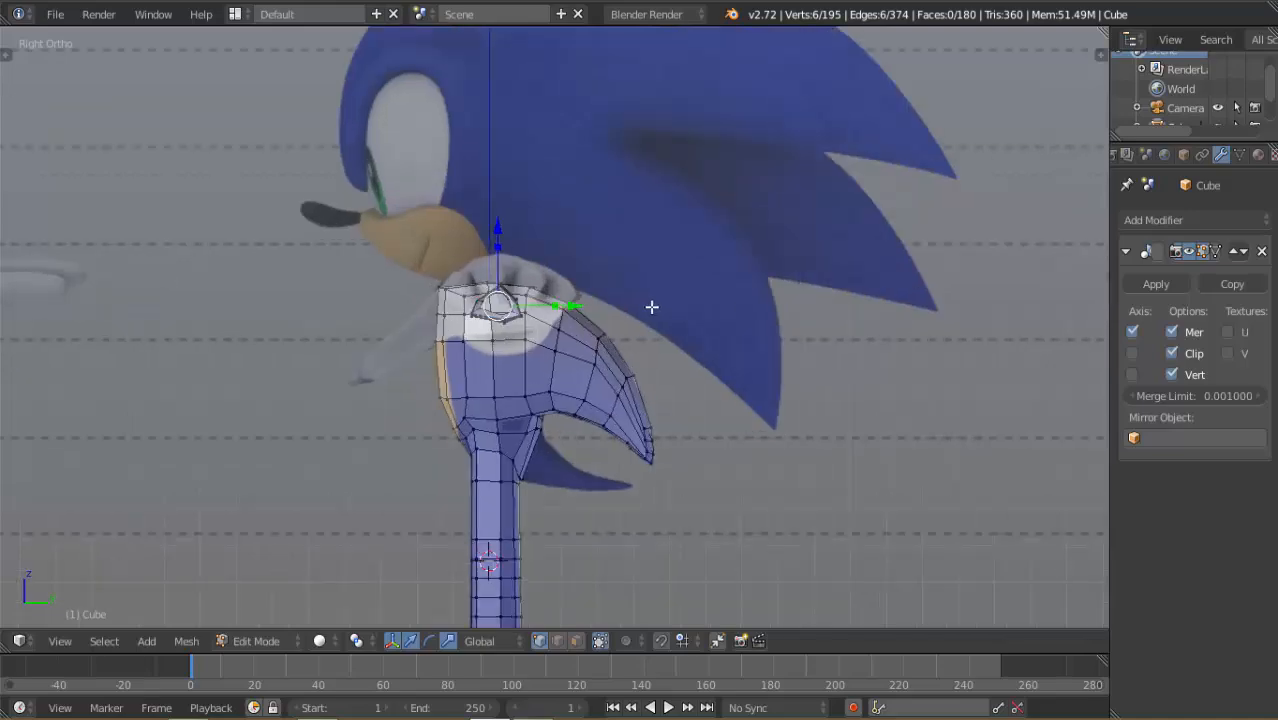
{"action": "middle_click_drag", "start_coordinate": [520, 264], "coordinate": [575, 270]}
{"action": "right_click", "coordinate": [561, 264], "text": "alt"}
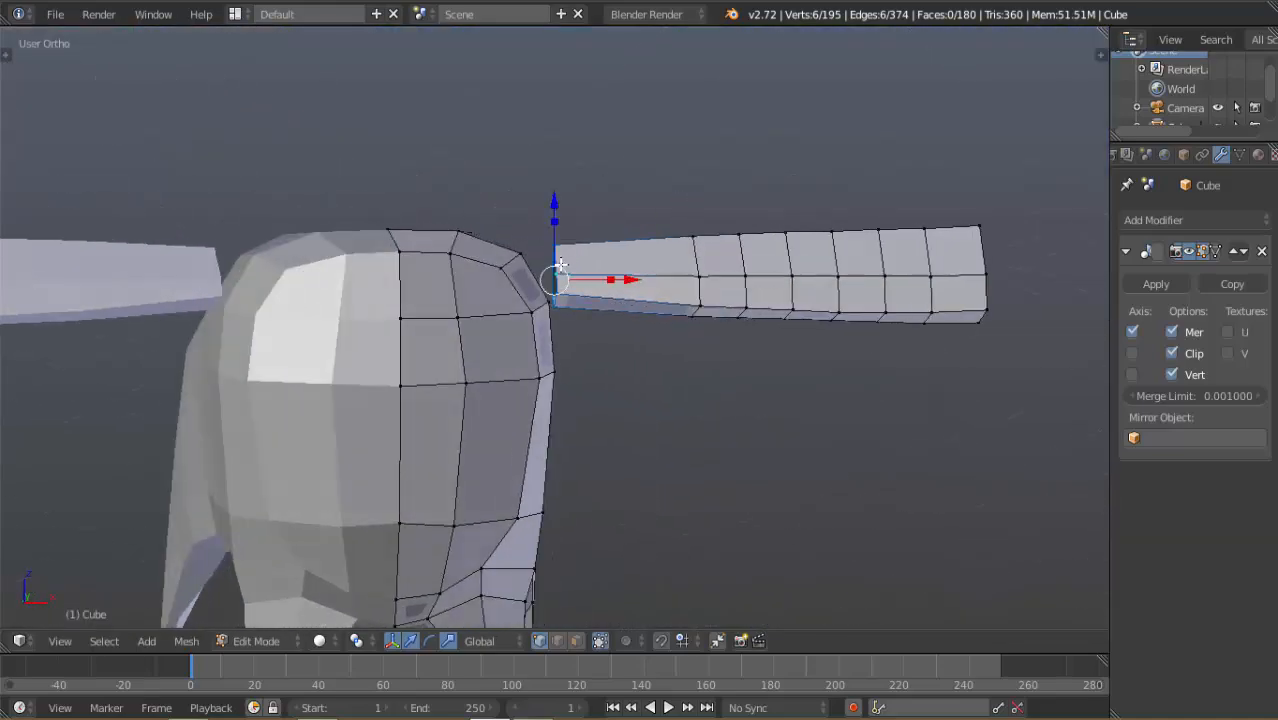
{"action": "key", "text": "KP_1"}
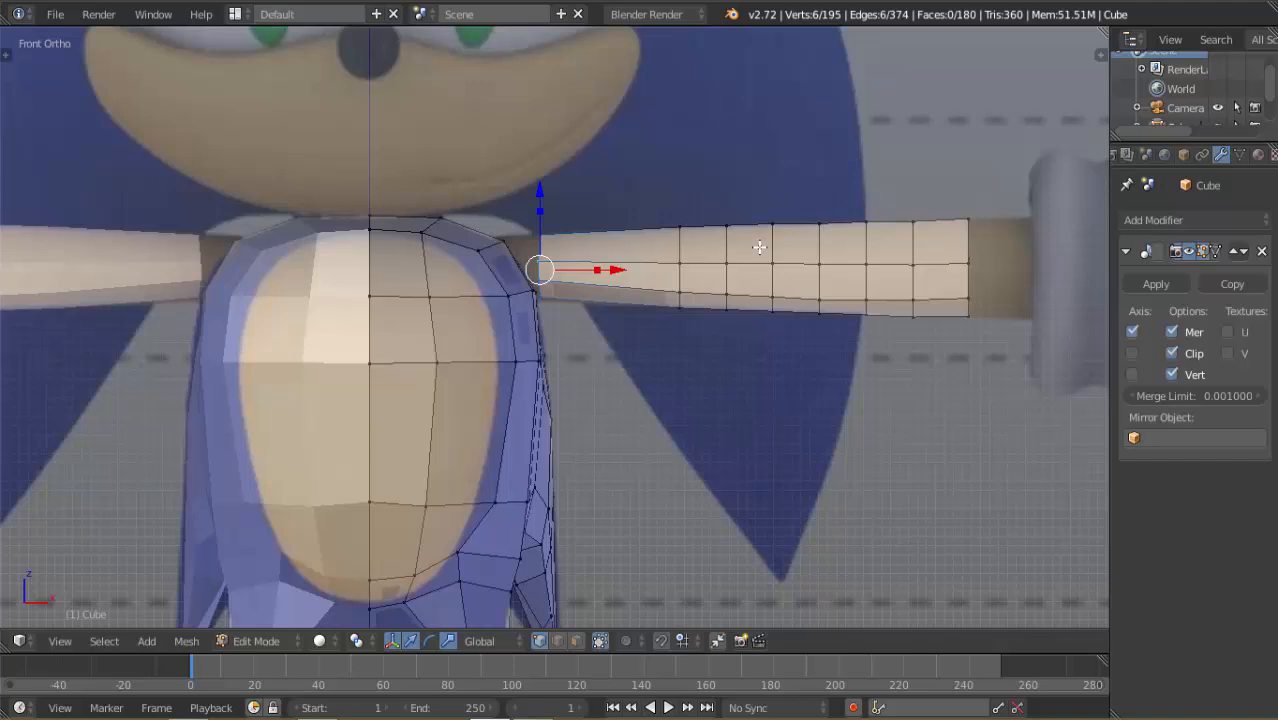
Check the add-on categories in the user preferences to find the Mesh: LoopTools add-on, and close the preferences
{"action": "key", "text": "w"}
{"action": "left_click", "coordinate": [56, 15]}
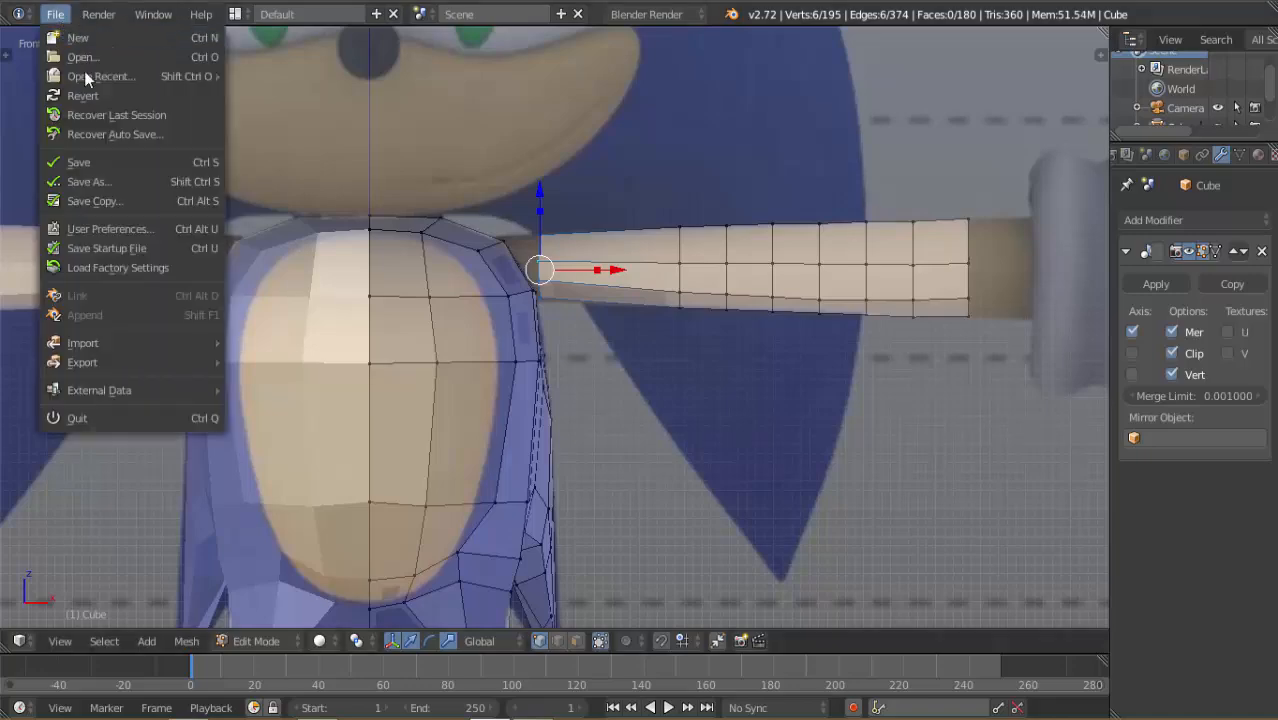
{"action": "left_click", "coordinate": [102, 226]}
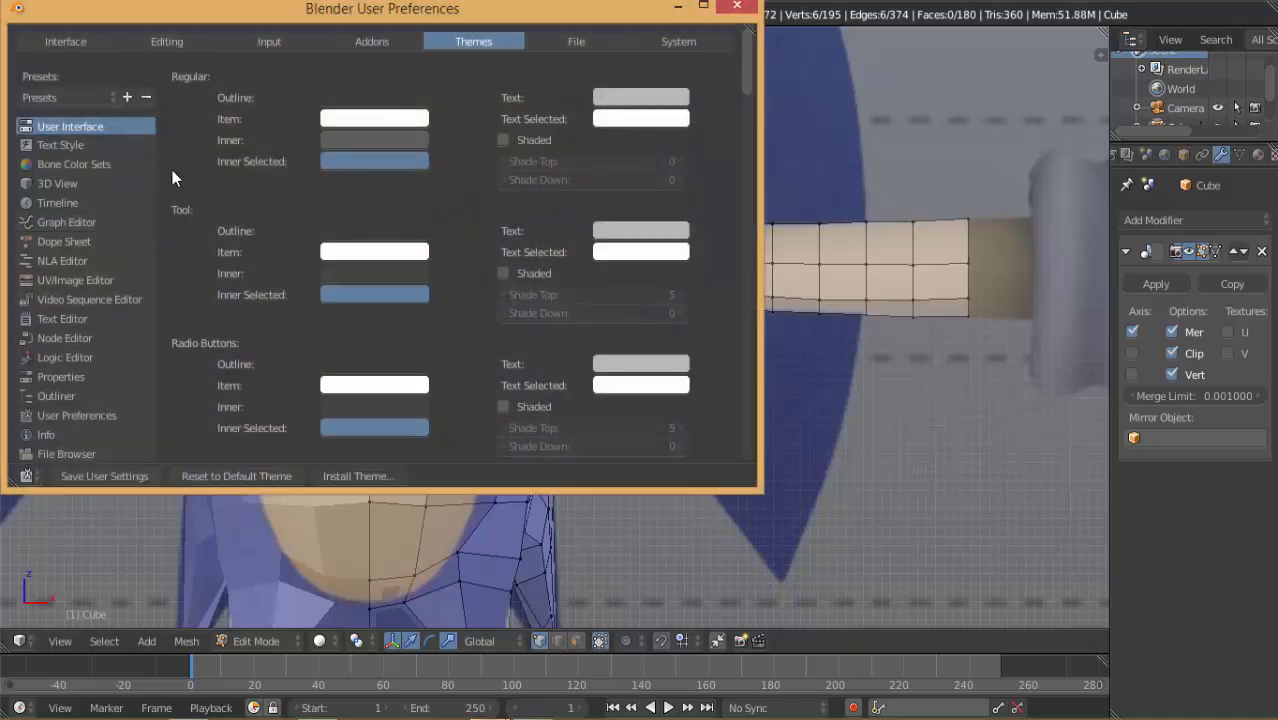
{"action": "left_click", "coordinate": [357, 40]}
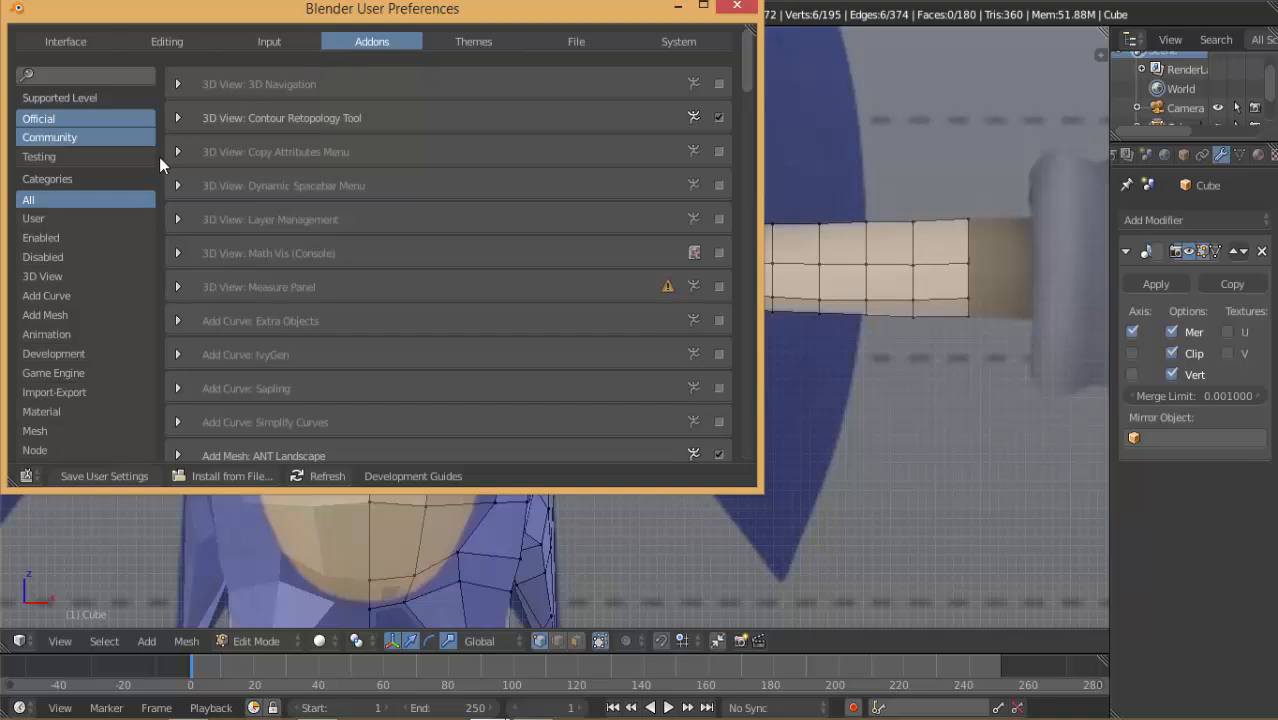
{"action": "left_click", "coordinate": [83, 281]}
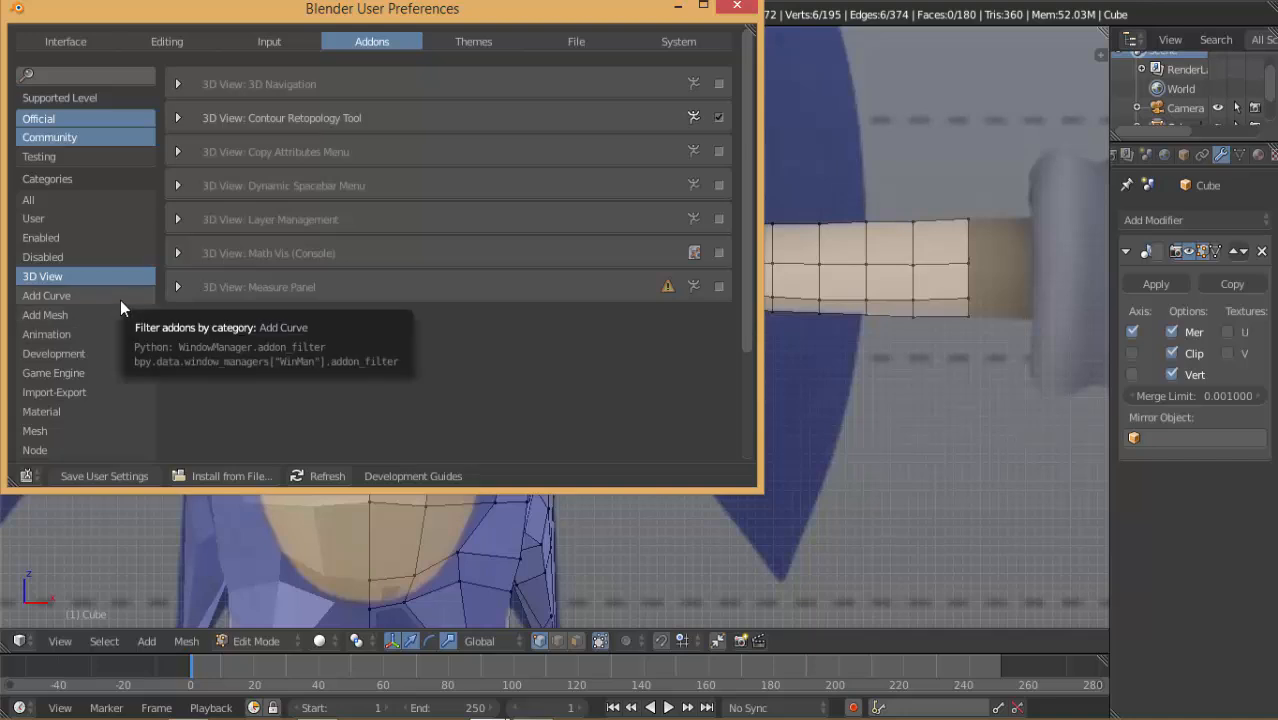
{"action": "scroll", "coordinate": [120, 300], "scroll_direction": "down", "scroll_amount": 4}
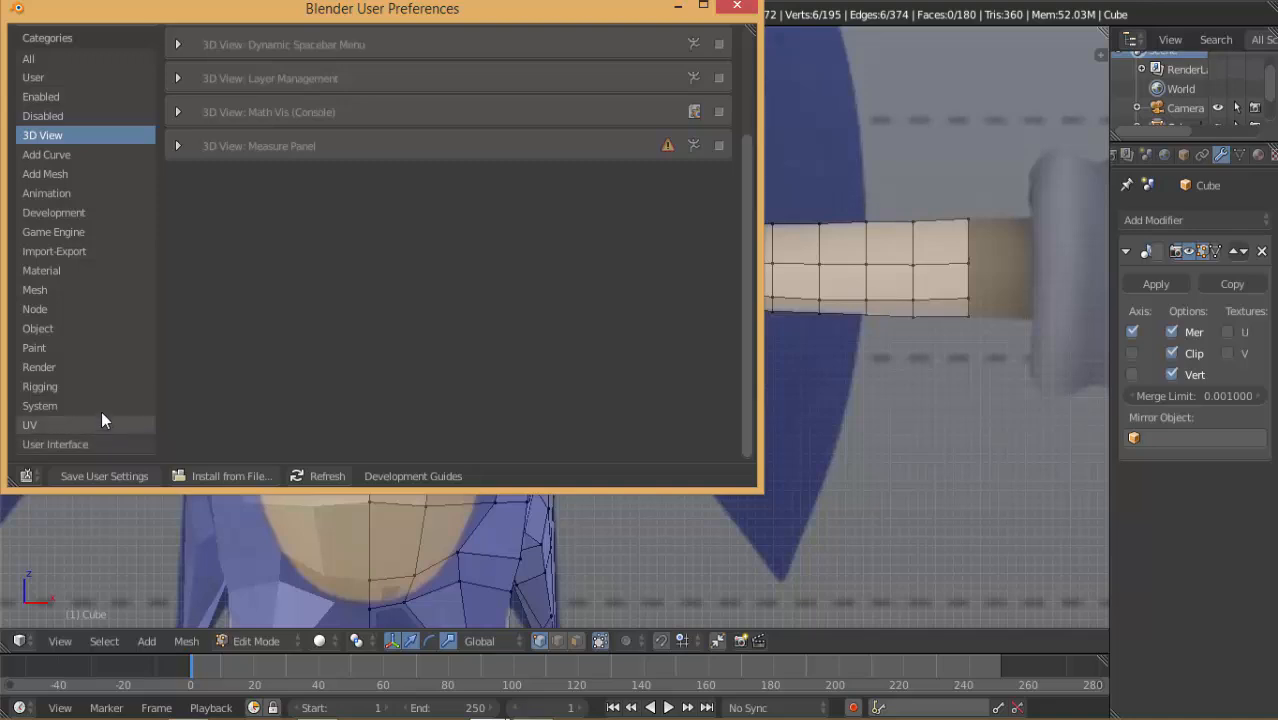
{"action": "left_click", "coordinate": [98, 444]}
{"action": "scroll", "coordinate": [262, 274], "scroll_direction": "up", "scroll_amount": 4}
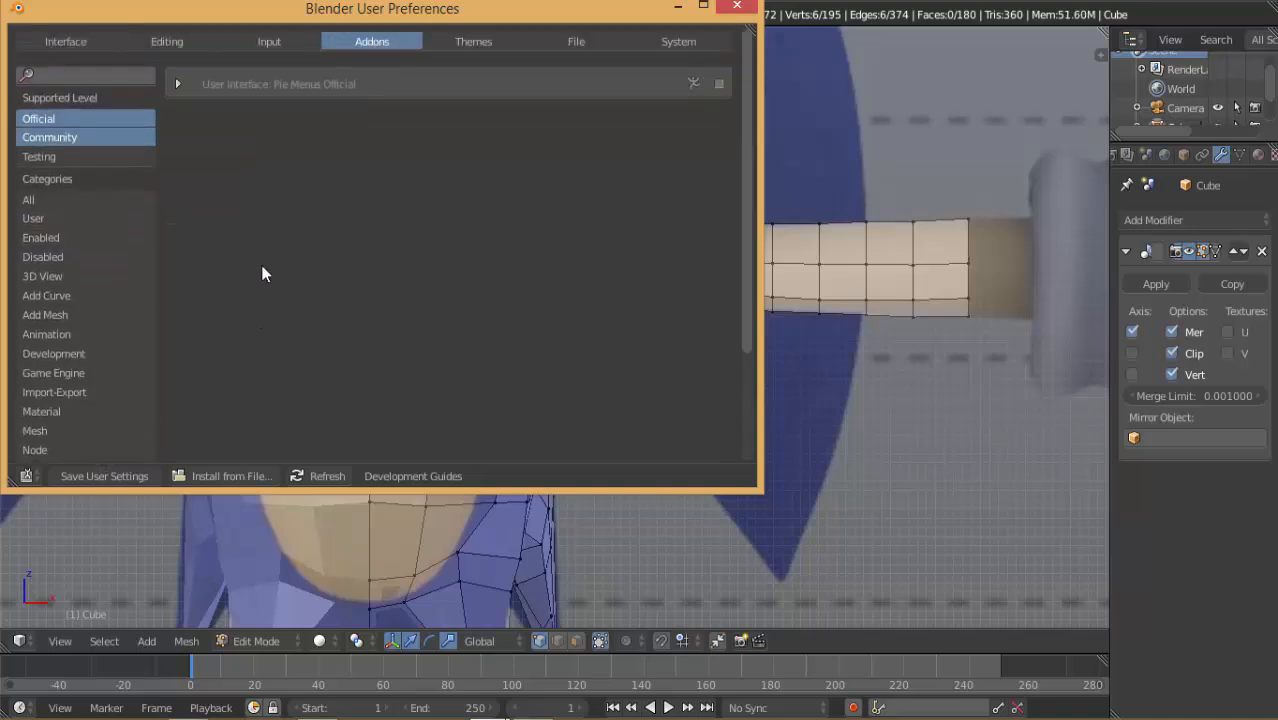
{"action": "scroll", "coordinate": [263, 274], "scroll_direction": "down", "scroll_amount": 4}
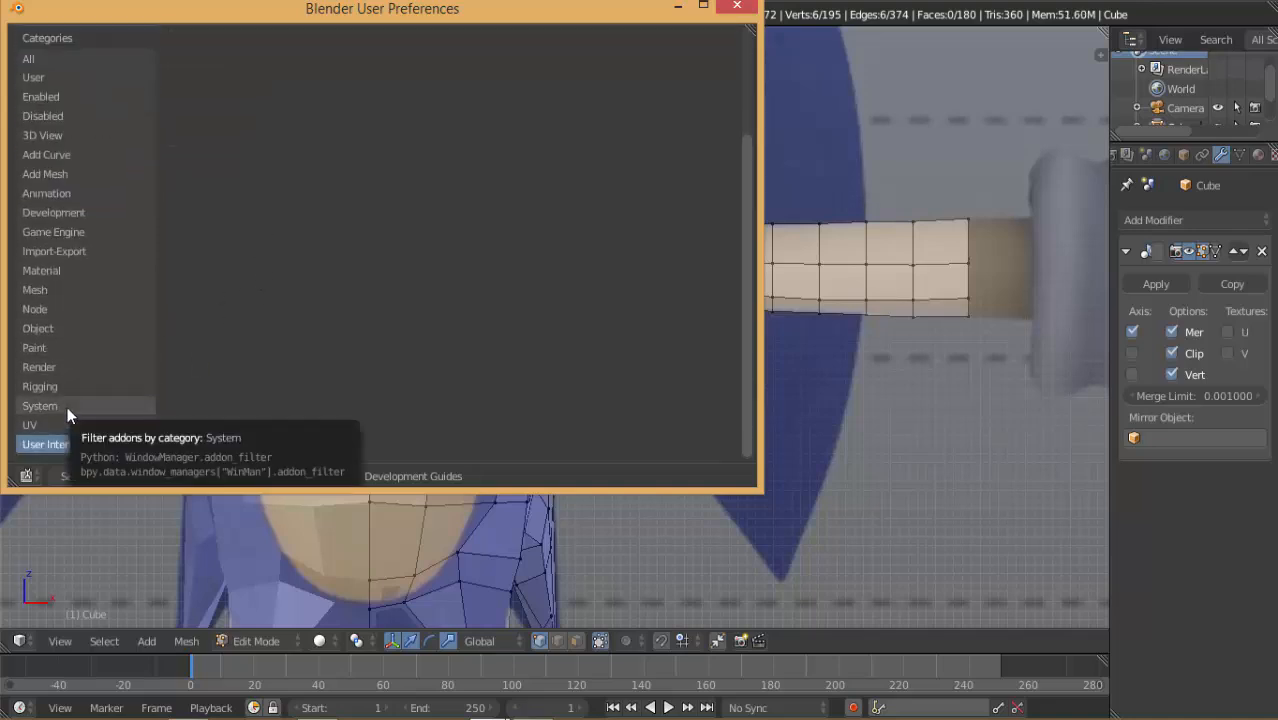
{"action": "left_click", "coordinate": [93, 328]}
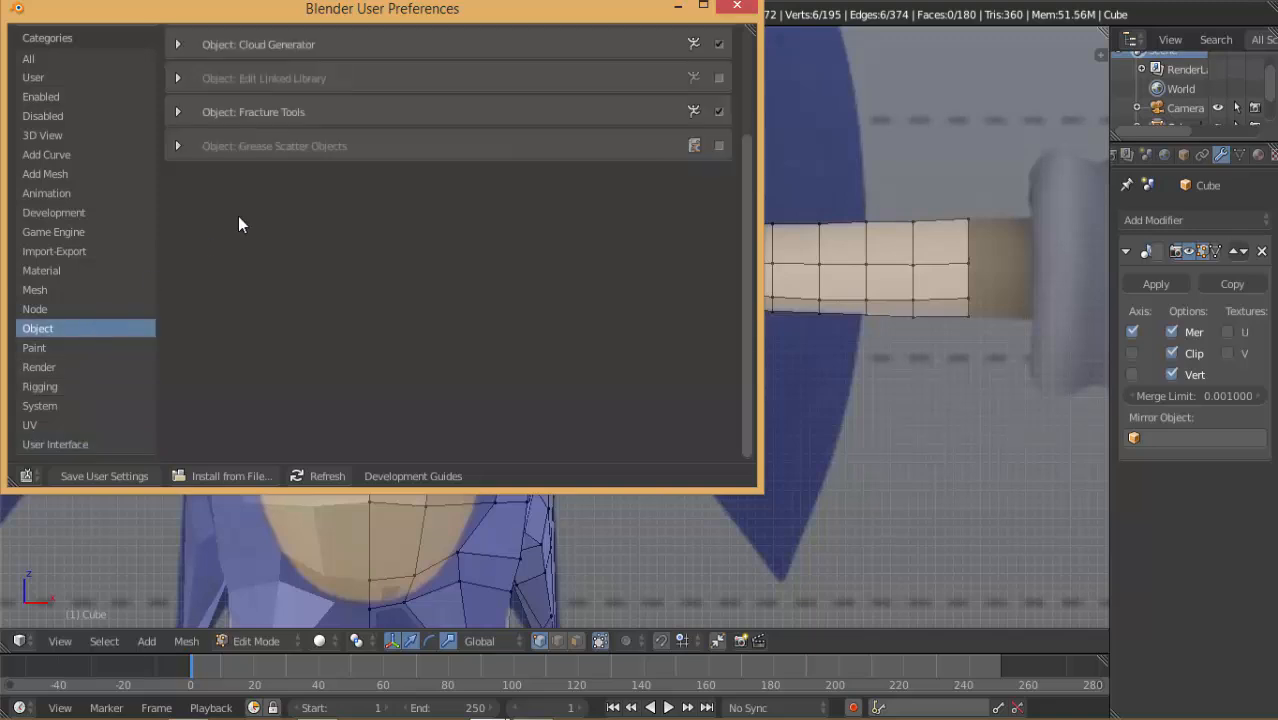
{"action": "scroll", "coordinate": [238, 216], "scroll_direction": "up", "scroll_amount": 3}
{"action": "scroll", "coordinate": [312, 220], "scroll_direction": "up", "scroll_amount": 2}
{"action": "scroll", "coordinate": [317, 220], "scroll_direction": "down", "scroll_amount": 4}
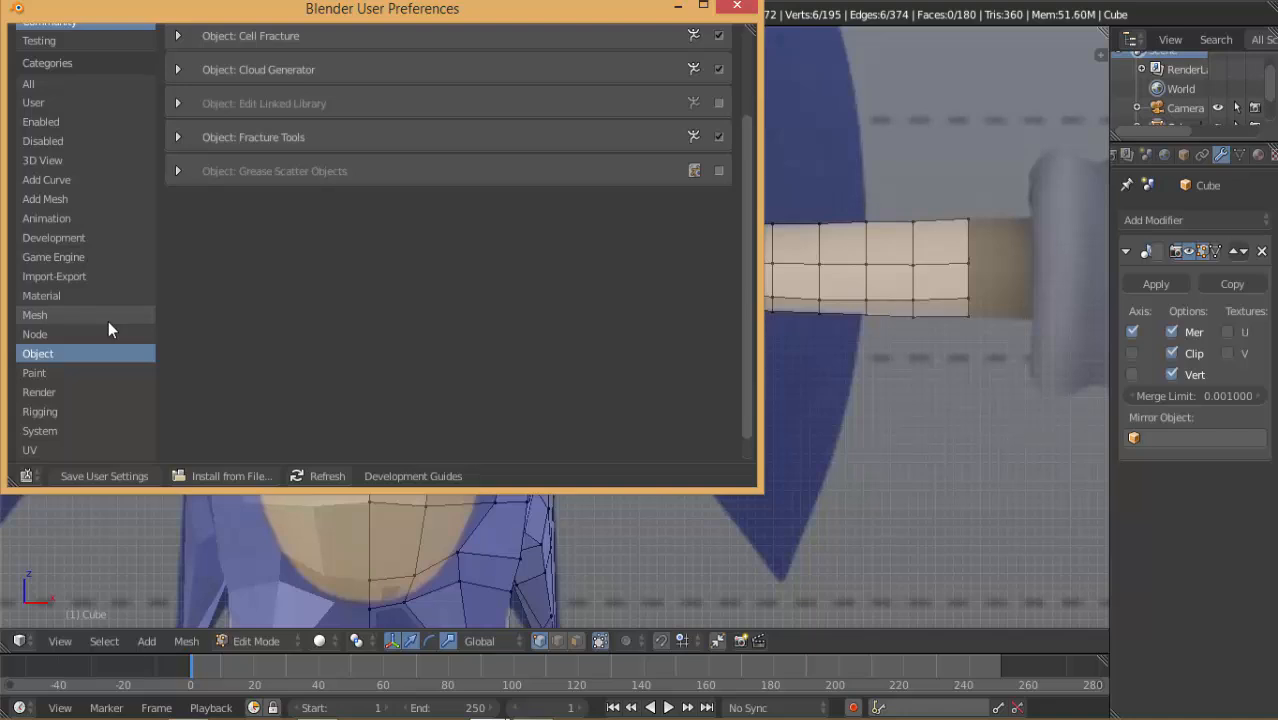
{"action": "left_click", "coordinate": [109, 320]}
{"action": "scroll", "coordinate": [302, 238], "scroll_direction": "up", "scroll_amount": 3}
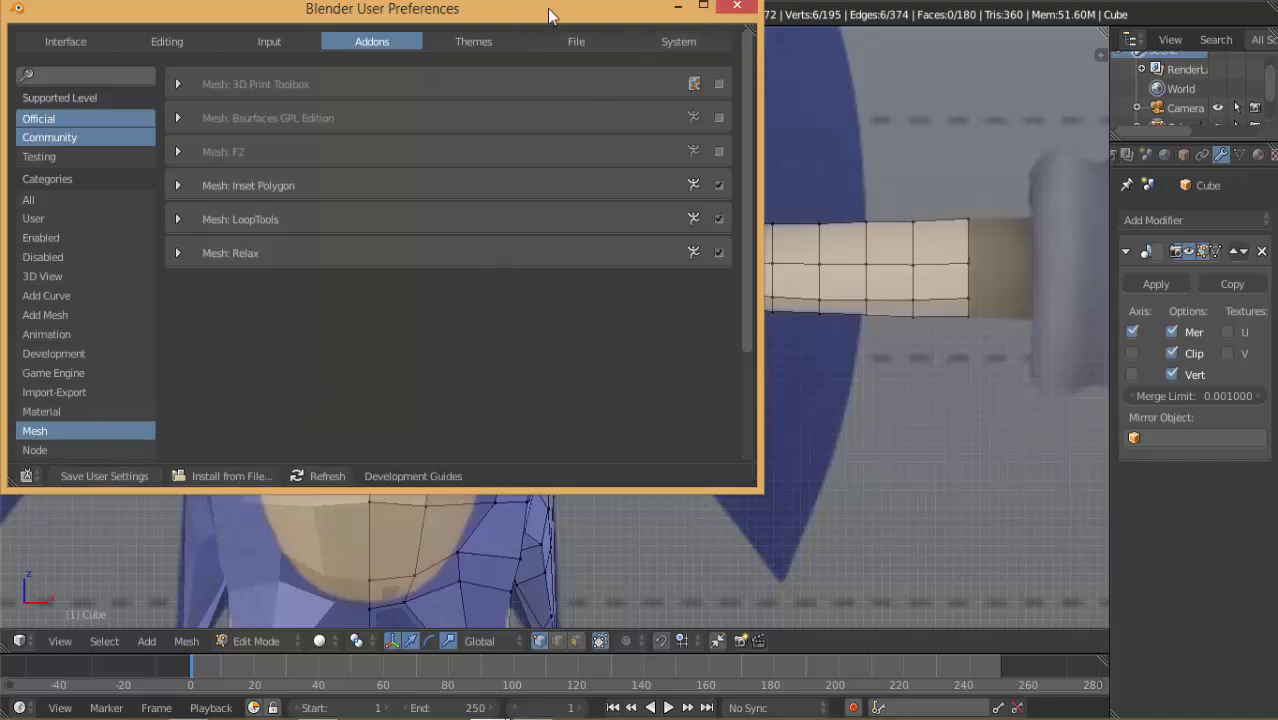
{"action": "left_click", "coordinate": [737, 5]}
Round the arm's shoulder-end loop with LoopTools Circle and inspect it at an angle
{"action": "key", "text": "w"}
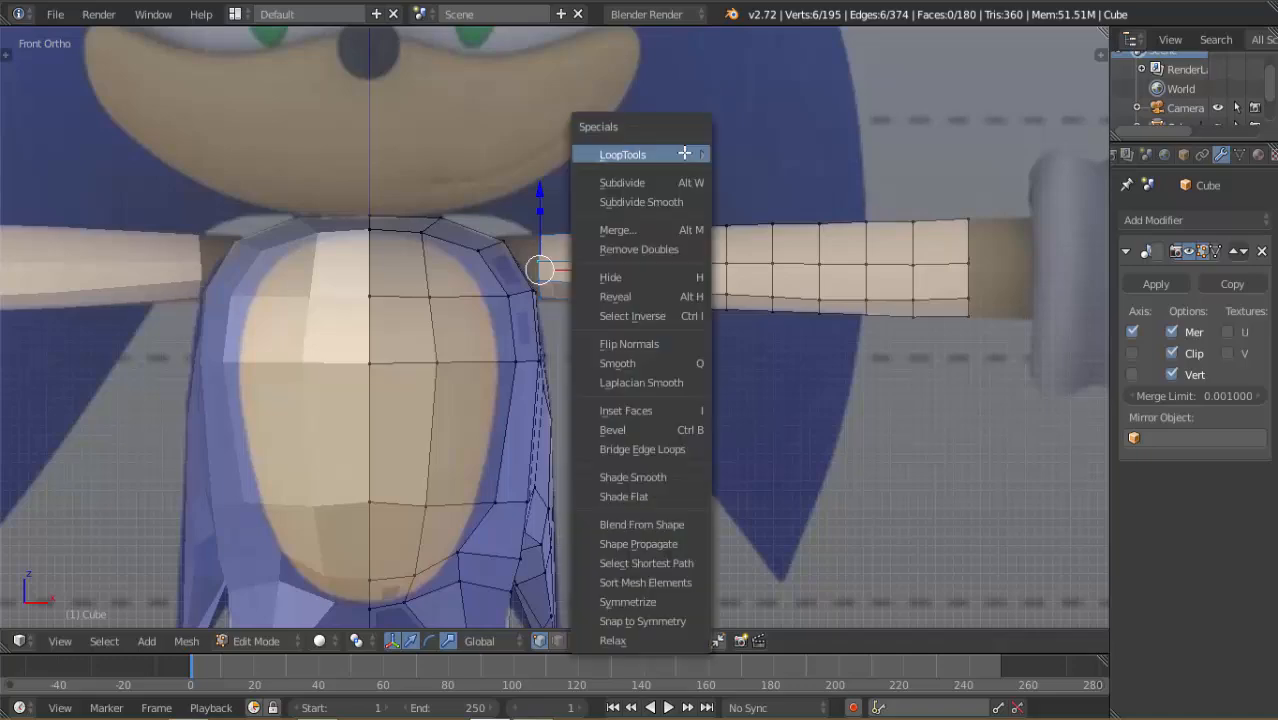
{"action": "mouse_move", "coordinate": [685, 154]}
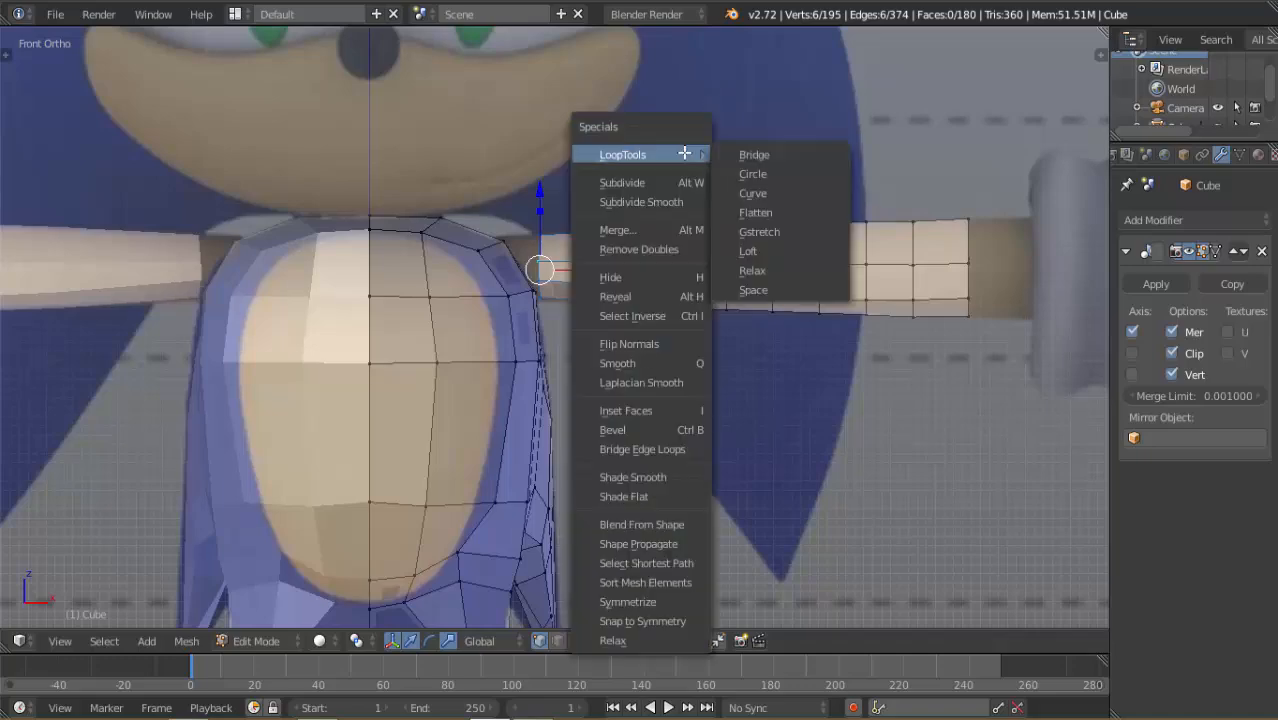
{"action": "left_click", "coordinate": [767, 173]}
{"action": "middle_click_drag", "start_coordinate": [638, 205], "coordinate": [658, 302]}
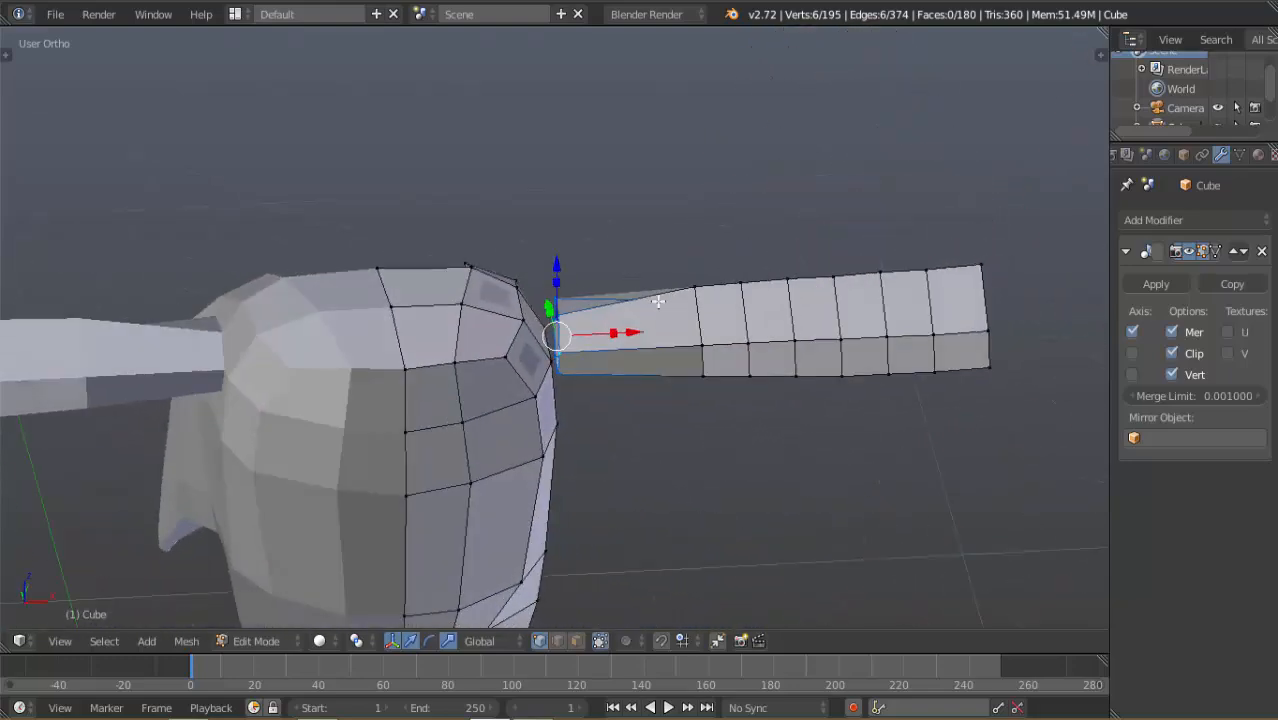
{"action": "key", "text": "x"}
{"action": "right_click", "coordinate": [704, 328]}
{"action": "key", "text": "Escape"}
Round the third arm loop from the shoulder end with LoopTools Circle in front view
{"action": "right_click", "coordinate": [703, 318], "text": "alt"}
{"action": "key", "text": "KP_1"}
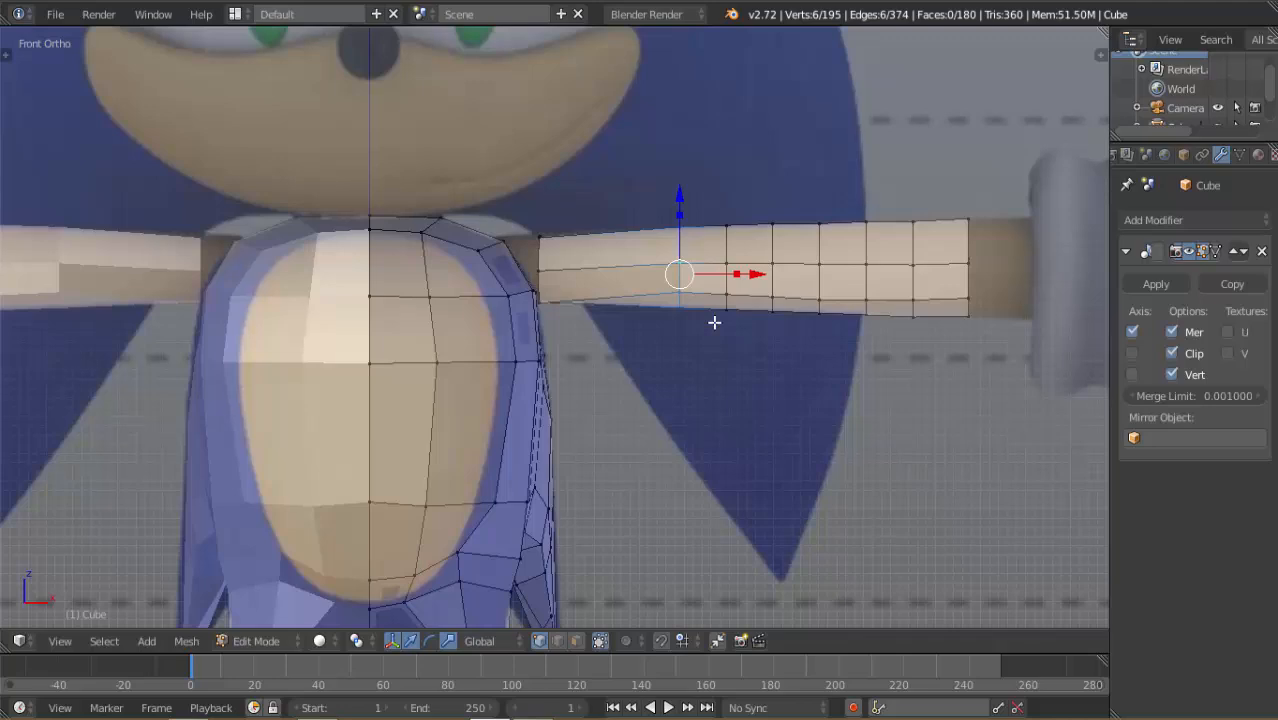
{"action": "key", "text": "w"}
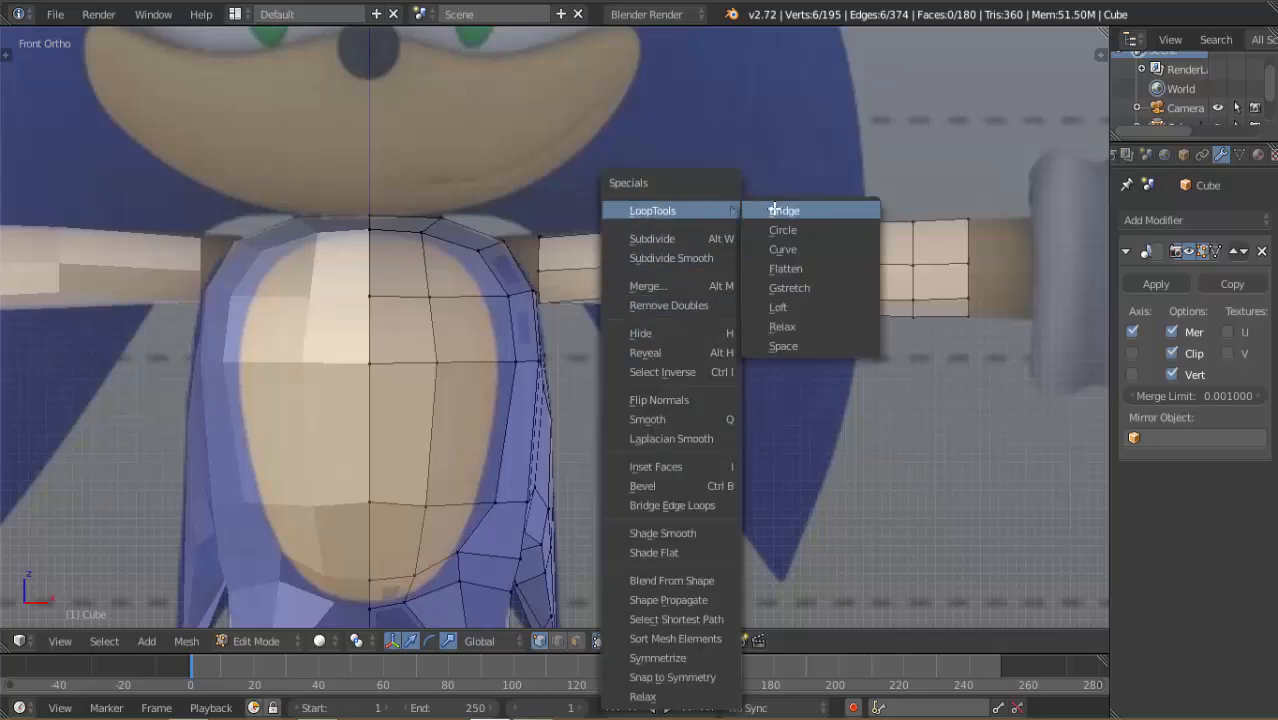
{"action": "left_click", "coordinate": [775, 210]}
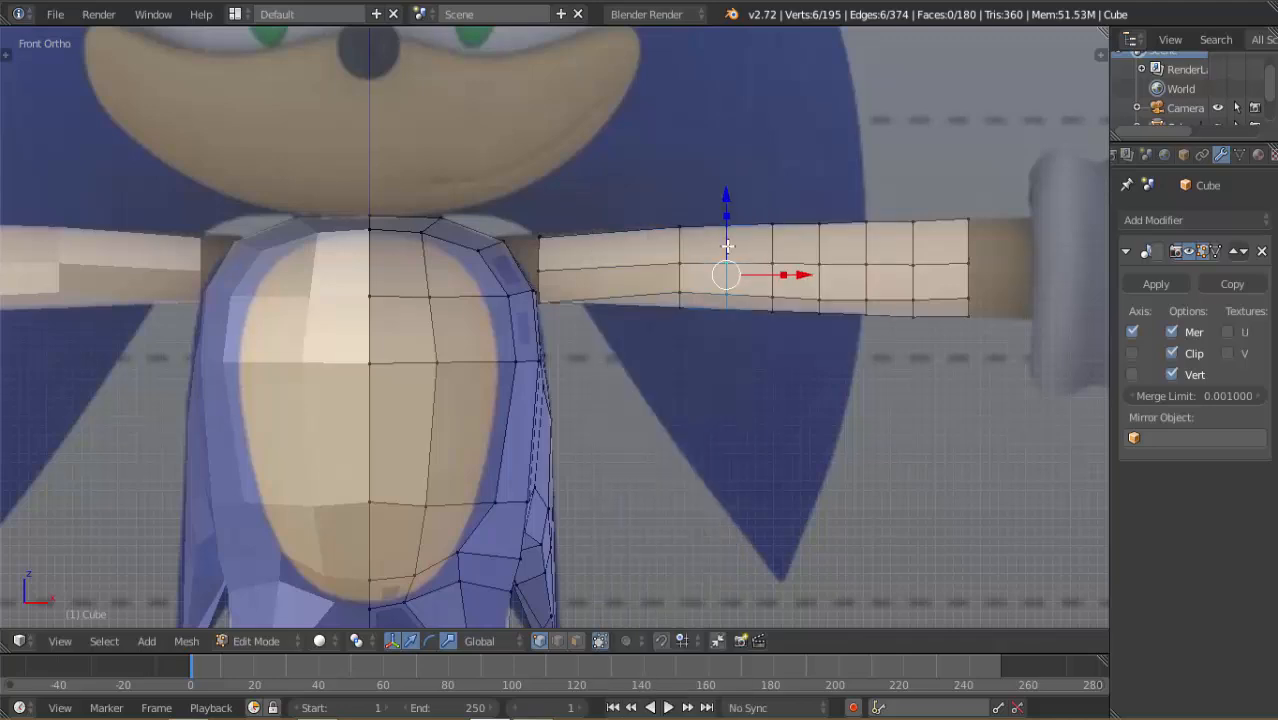
{"action": "key", "text": "w"}
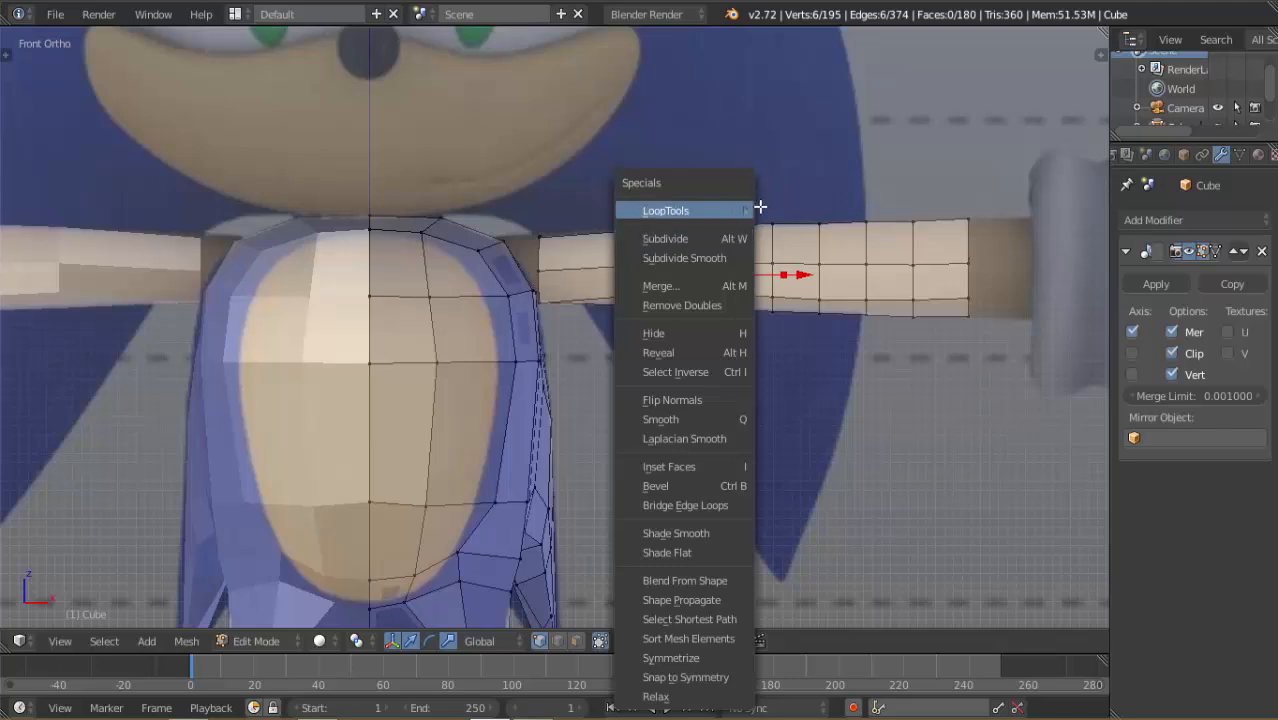
{"action": "mouse_move", "coordinate": [740, 210]}
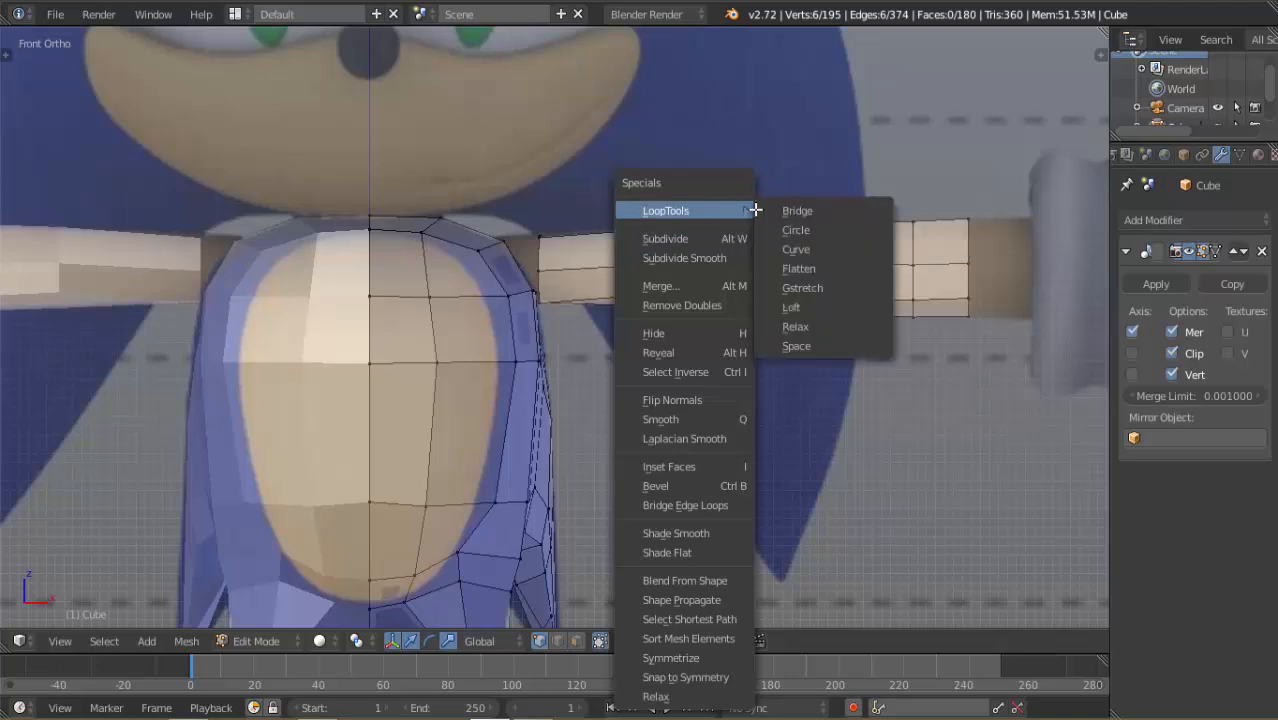
{"action": "left_click", "coordinate": [799, 227]}
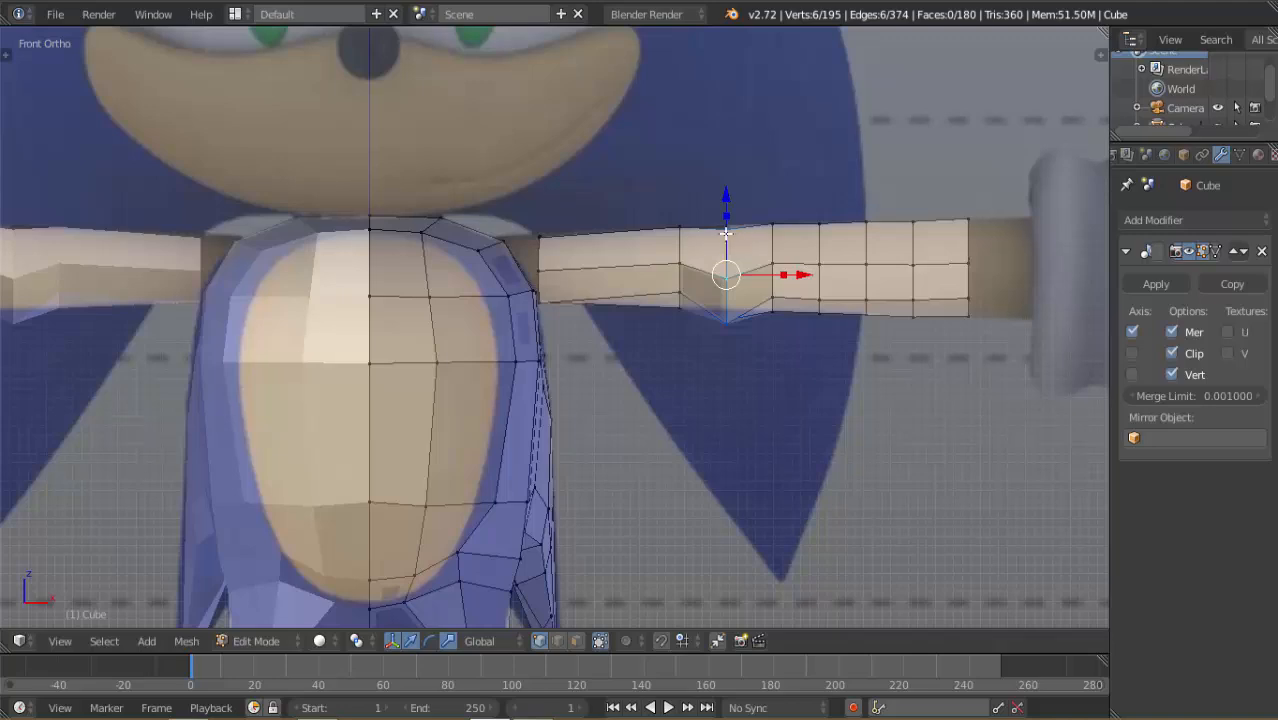
Rotate the second arm loop from the shoulder end about 19.5° around the global X axis and inspect it
{"action": "right_click", "coordinate": [680, 243], "text": "alt"}
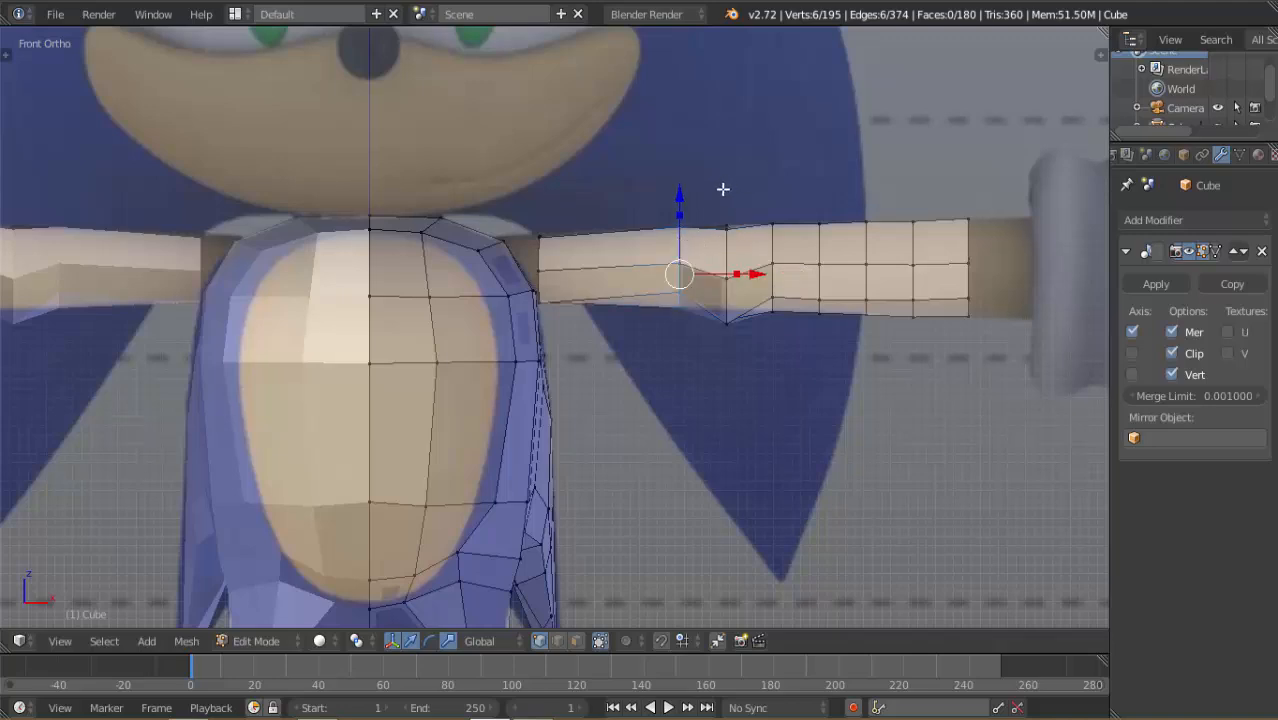
{"action": "key", "text": "r"}
{"action": "key", "text": "x"}
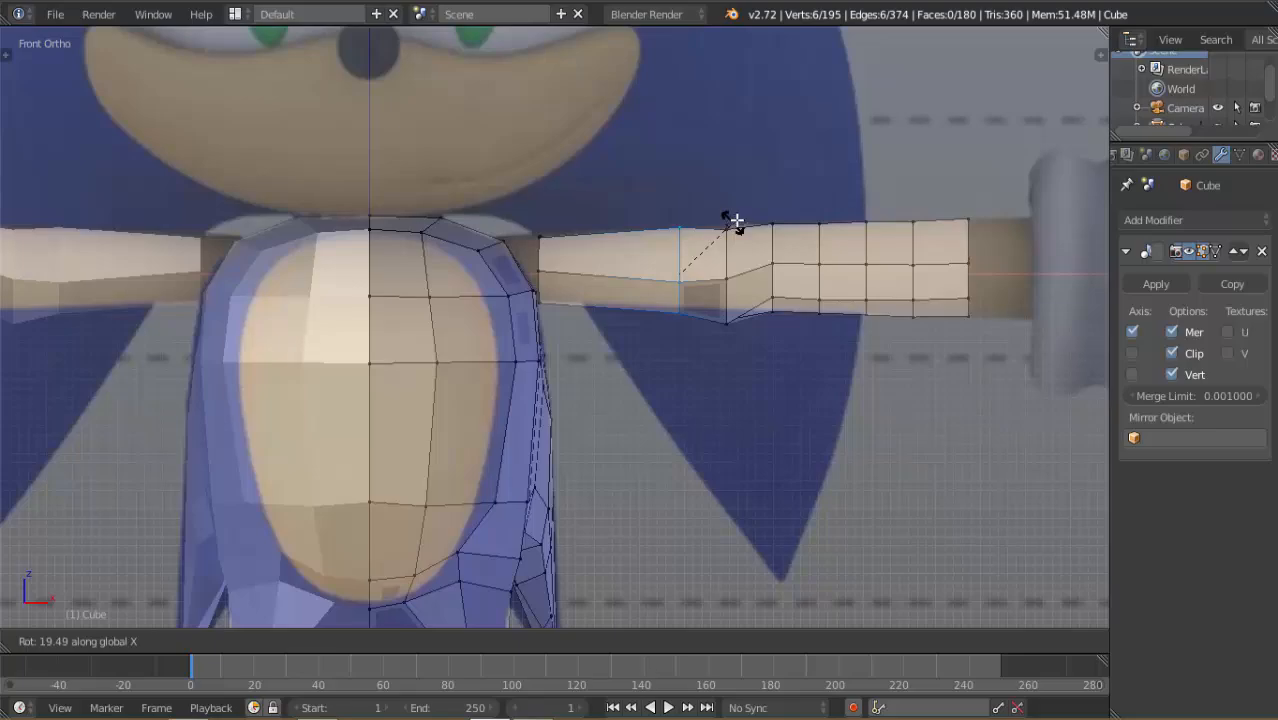
{"action": "left_click", "coordinate": [736, 221]}
{"action": "middle_click_drag", "start_coordinate": [736, 225], "coordinate": [571, 211]}
{"action": "key", "text": "KP_1"}
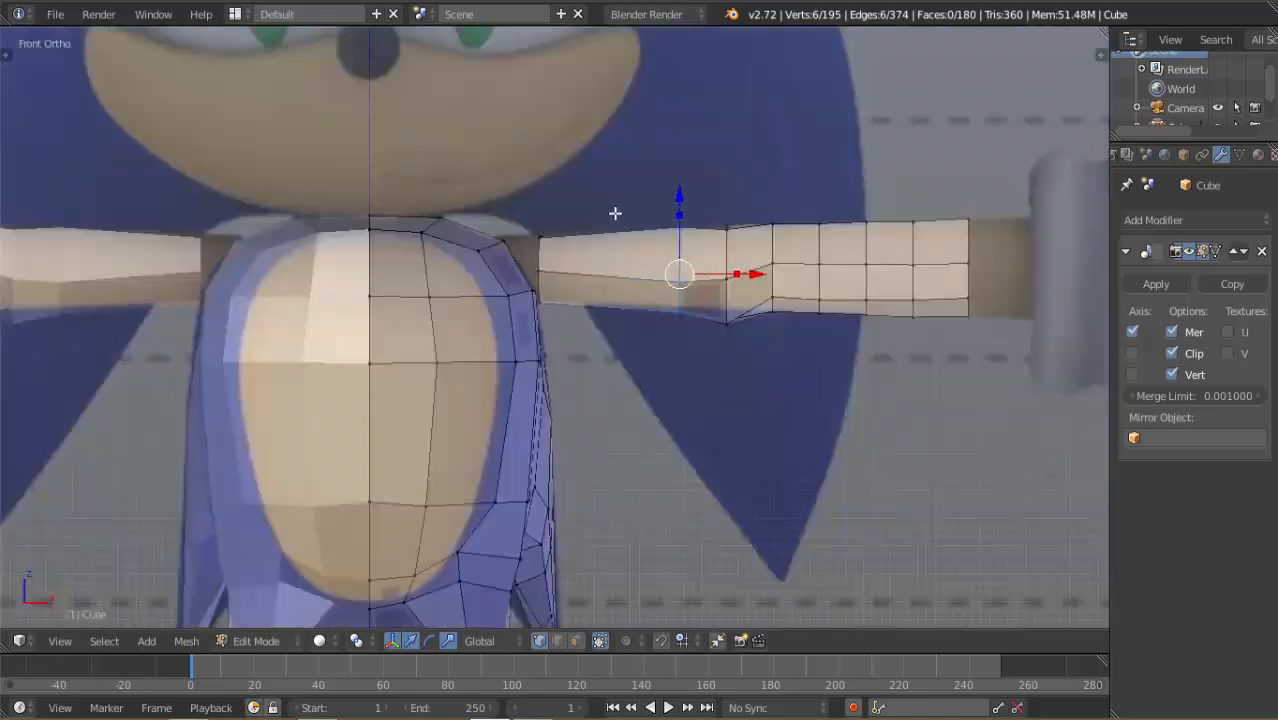
Reapply LoopTools Circle to the third arm loop from the shoulder end and view the arm at an angle
{"action": "right_click", "coordinate": [723, 243], "text": "alt"}
{"action": "key", "text": "w"}
{"action": "mouse_move", "coordinate": [735, 210]}
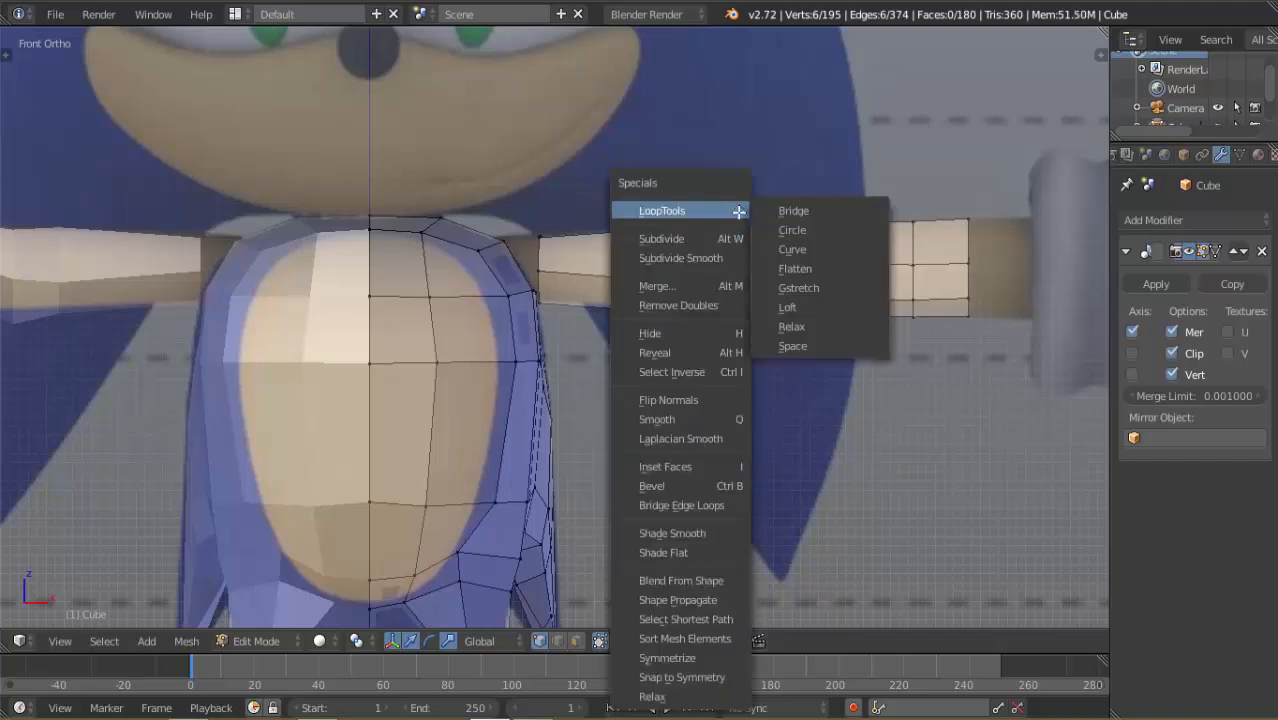
{"action": "left_click", "coordinate": [801, 229]}
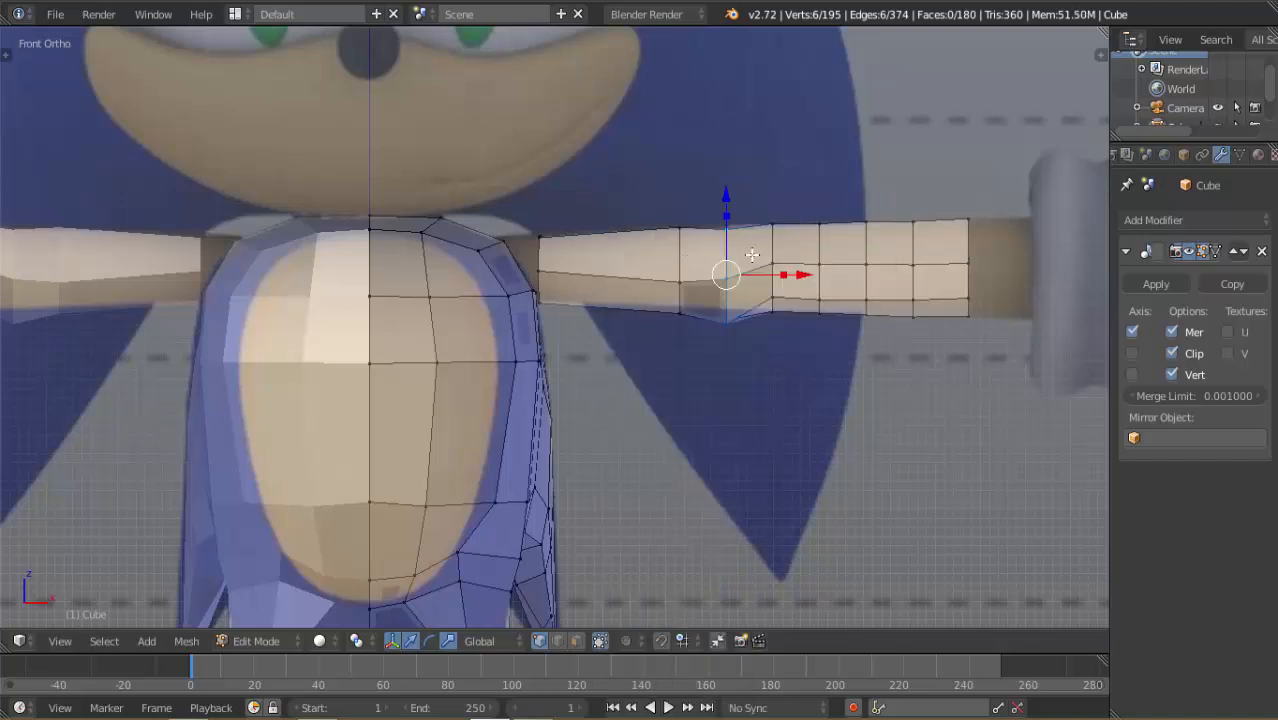
{"action": "mouse_move", "coordinate": [627, 254]}
{"action": "middle_mouse_down"}
{"action": "mouse_move", "coordinate": [736, 328]}
{"action": "mouse_move", "coordinate": [779, 399]}
{"action": "mouse_move", "coordinate": [693, 308]}
{"action": "mouse_move", "coordinate": [926, 319]}
{"action": "middle_mouse_up"}
Round the arm's outer-end loop and the second loop from that end, each with LoopTools Circle
{"action": "right_click", "coordinate": [946, 300], "text": "alt"}
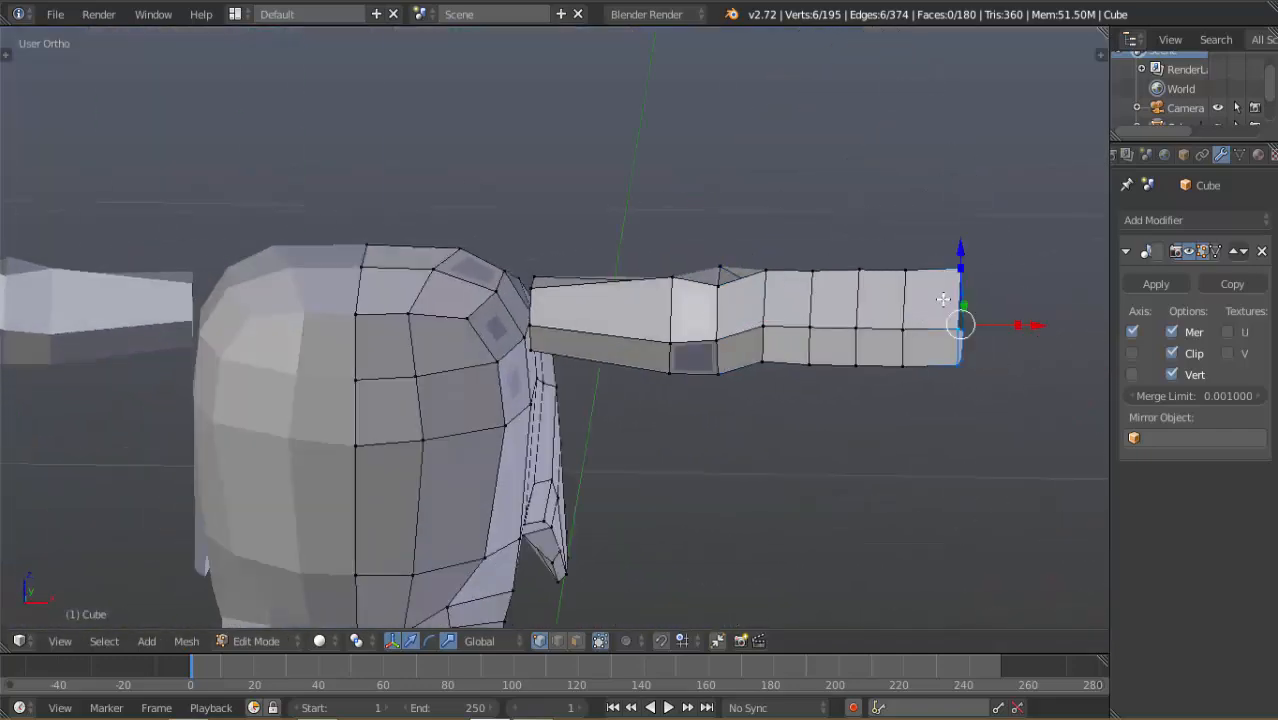
{"action": "key", "text": "KP_1"}
{"action": "key", "text": "w"}
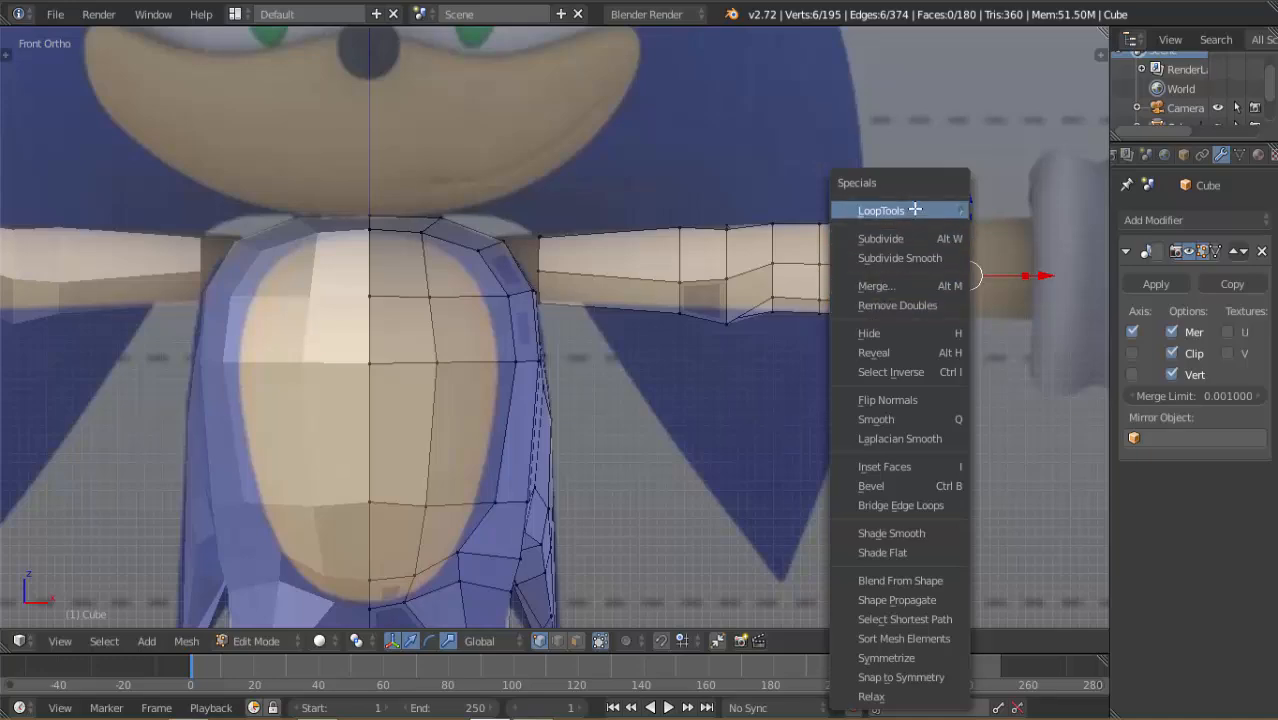
{"action": "mouse_move", "coordinate": [905, 210]}
{"action": "left_click", "coordinate": [999, 232]}
{"action": "middle_click_drag", "start_coordinate": [999, 234], "coordinate": [833, 242]}
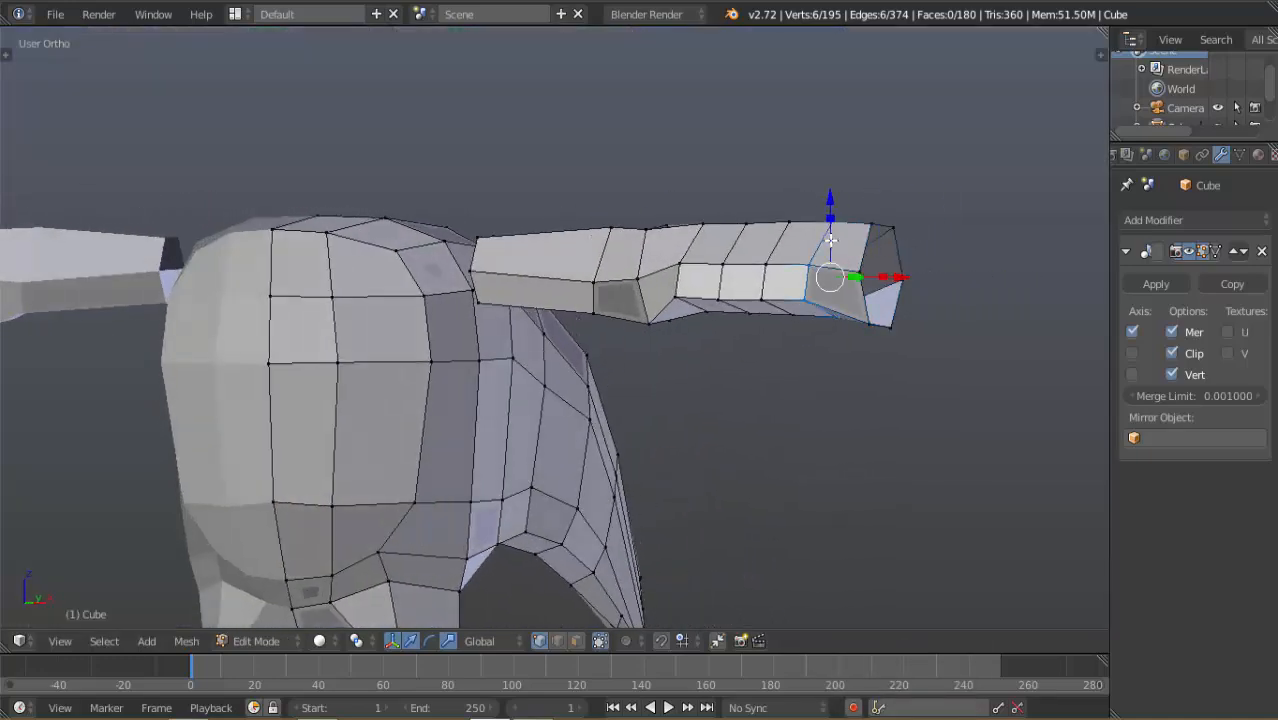
{"action": "key", "text": "KP_1"}
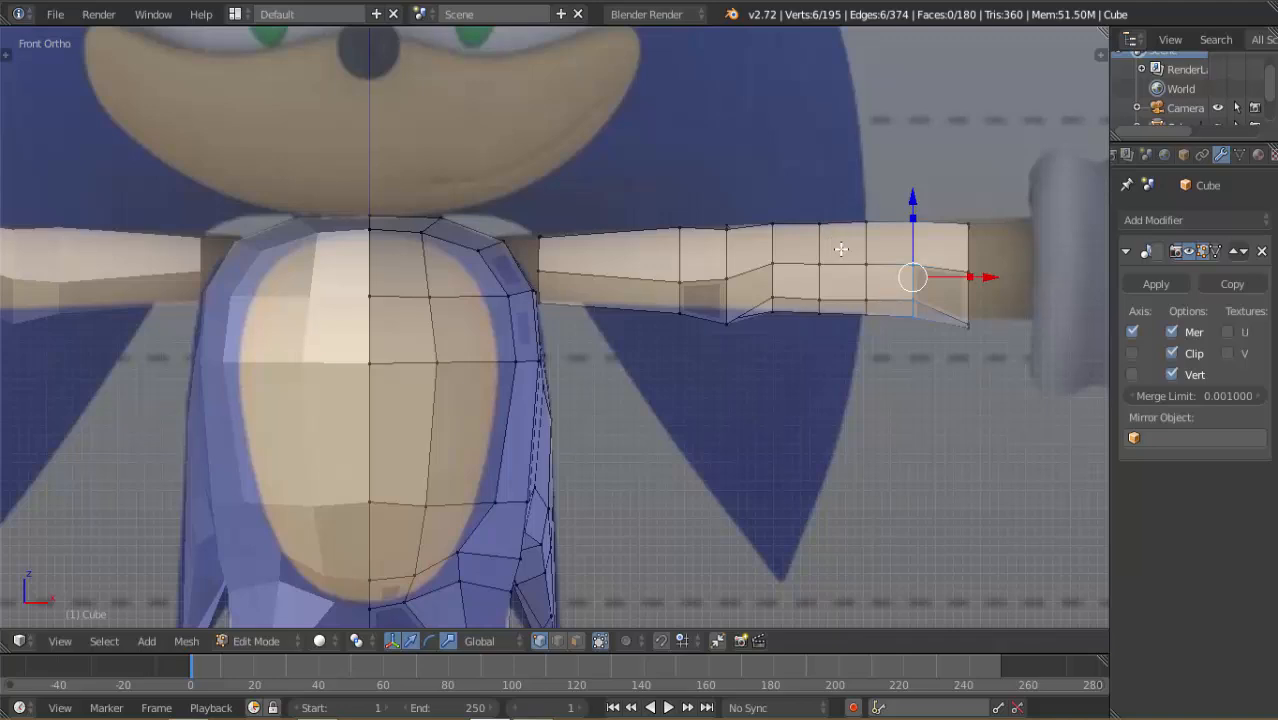
{"action": "key", "text": "w"}
{"action": "mouse_move", "coordinate": [836, 211]}
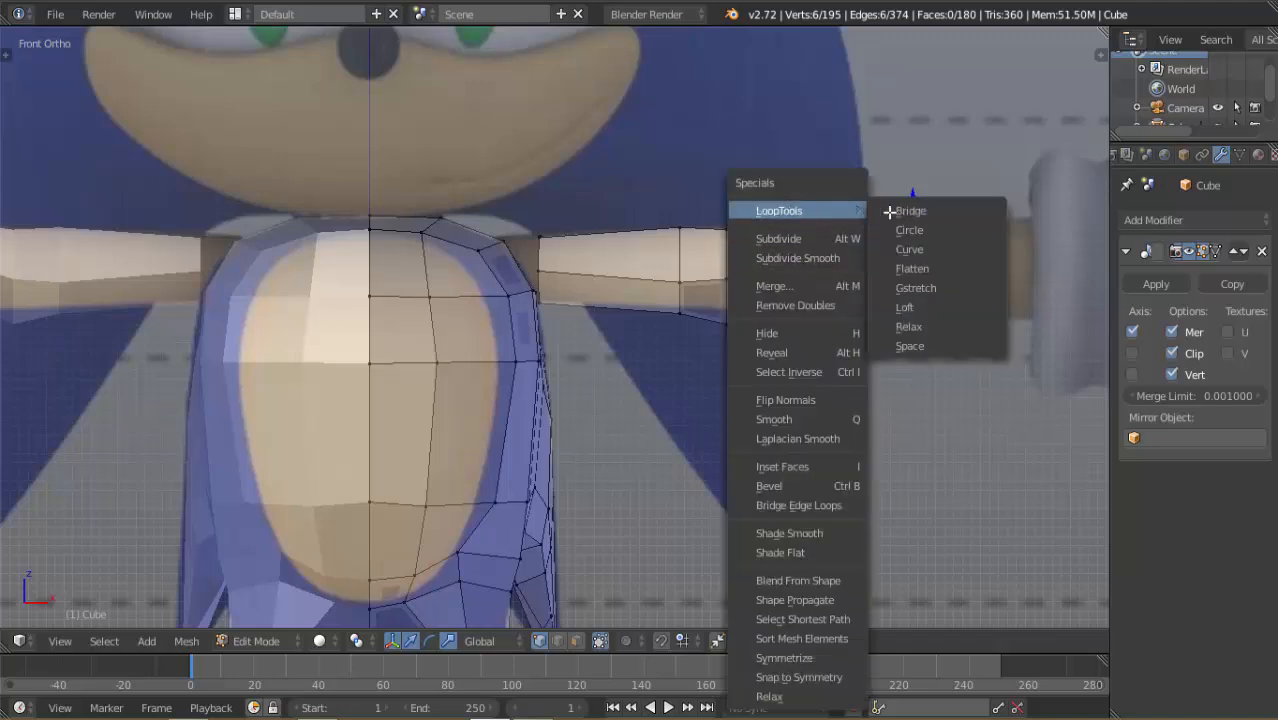
{"action": "left_click", "coordinate": [914, 230]}
Round the third and fourth loops from the arm's outer end, each with LoopTools Circle
{"action": "right_click", "coordinate": [866, 244], "text": "alt"}
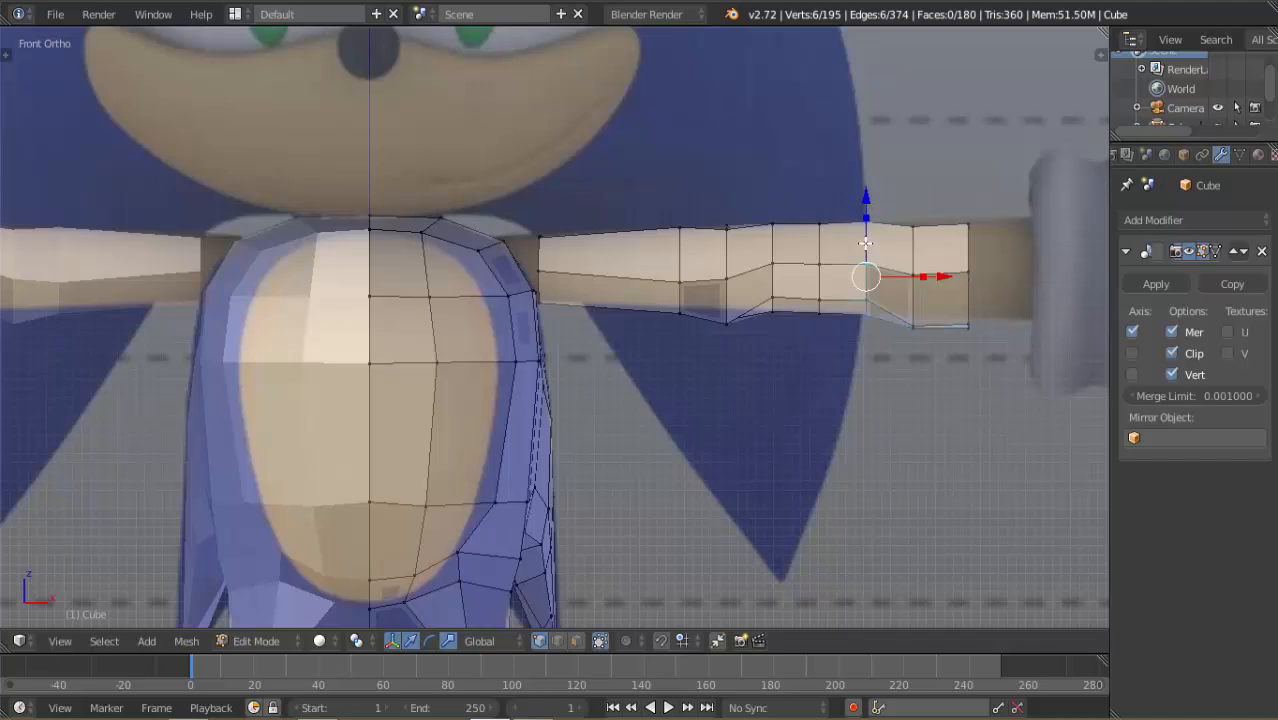
{"action": "key", "text": "w"}
{"action": "mouse_move", "coordinate": [868, 212]}
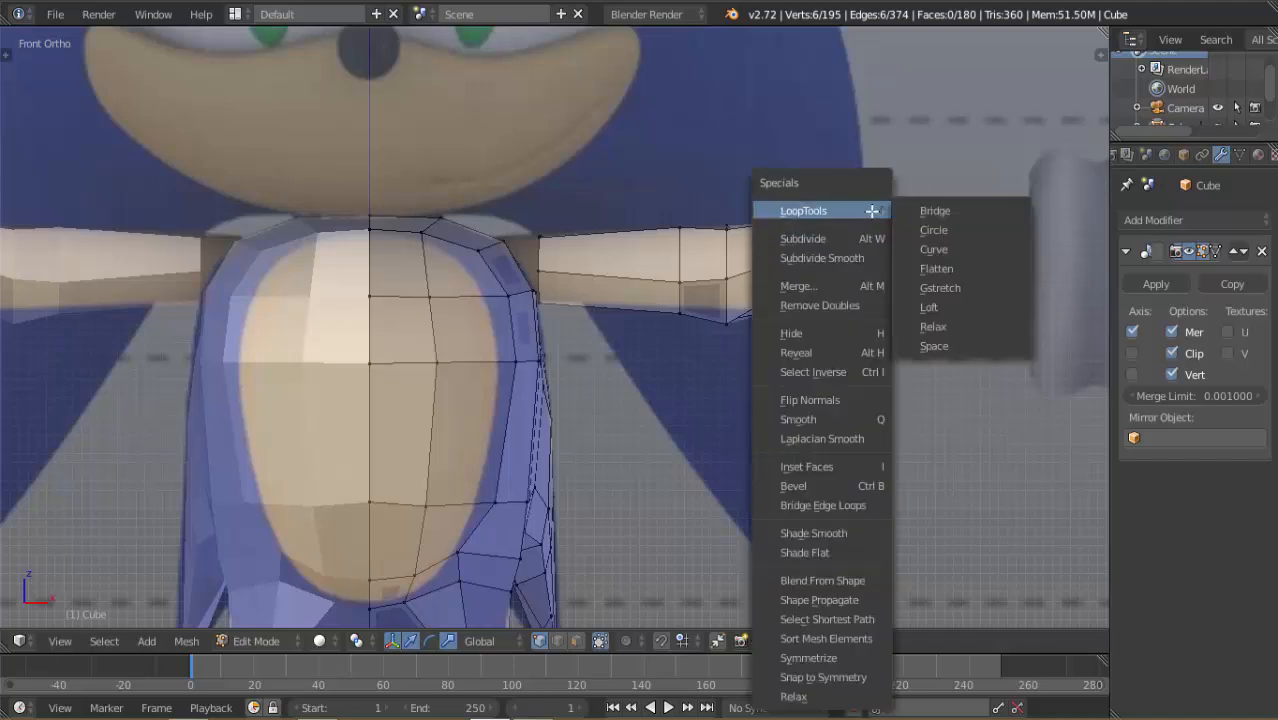
{"action": "left_click", "coordinate": [908, 236]}
{"action": "right_click", "coordinate": [818, 245], "text": "alt"}
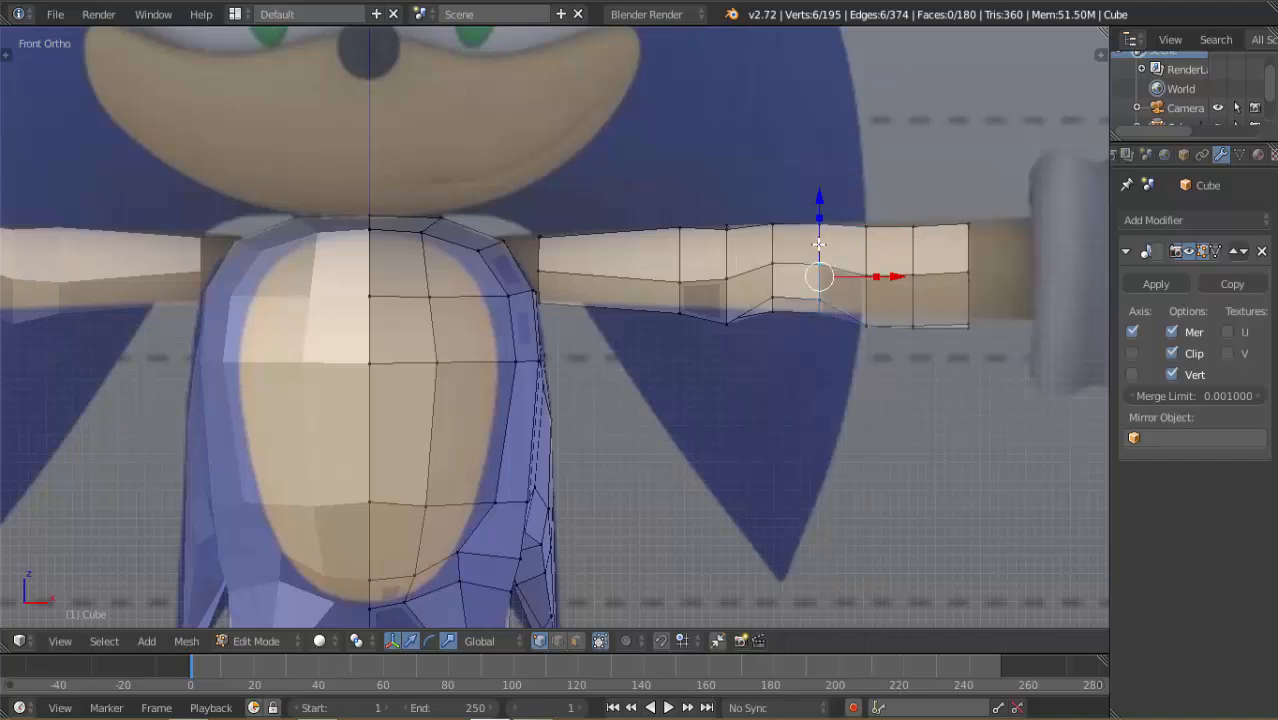
{"action": "key", "text": "w"}
{"action": "mouse_move", "coordinate": [825, 212]}
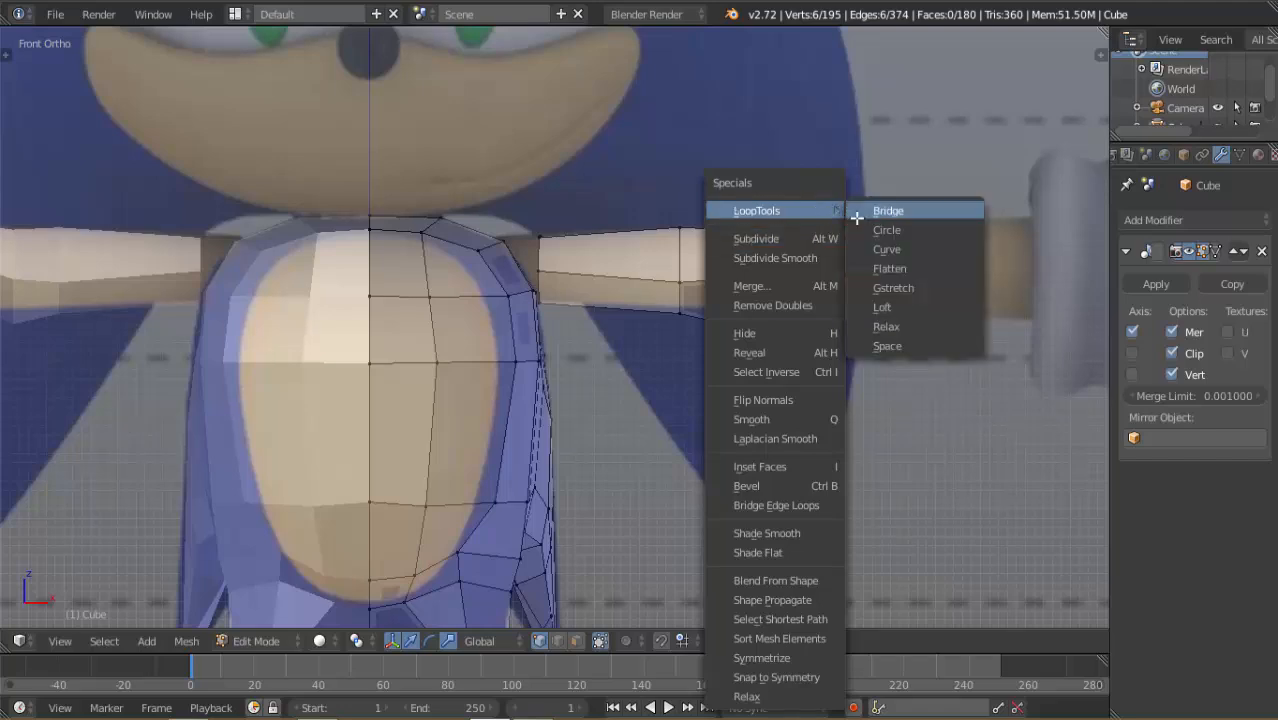
{"action": "left_click", "coordinate": [870, 229]}
Round the fifth loop from the arm's outer end with LoopTools Circle
{"action": "right_click", "coordinate": [779, 242], "text": "alt"}
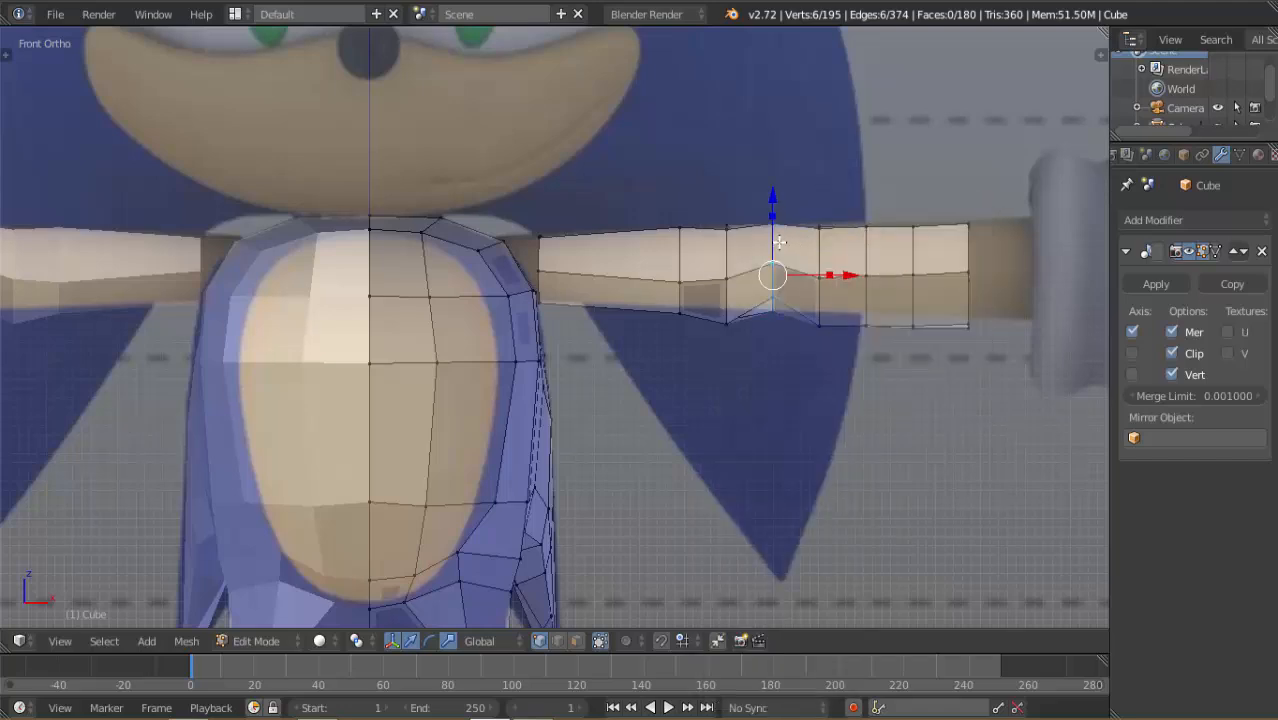
{"action": "key", "text": "w"}
{"action": "mouse_move", "coordinate": [768, 219]}
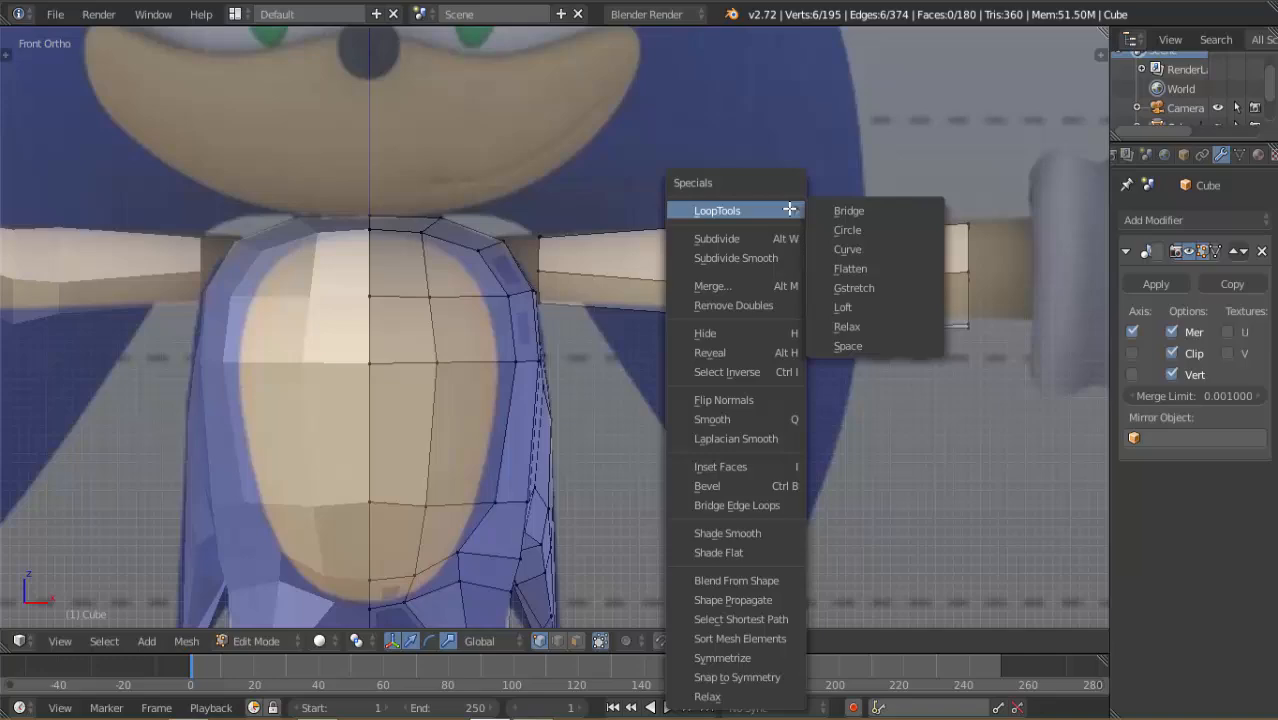
{"action": "left_click", "coordinate": [855, 229]}
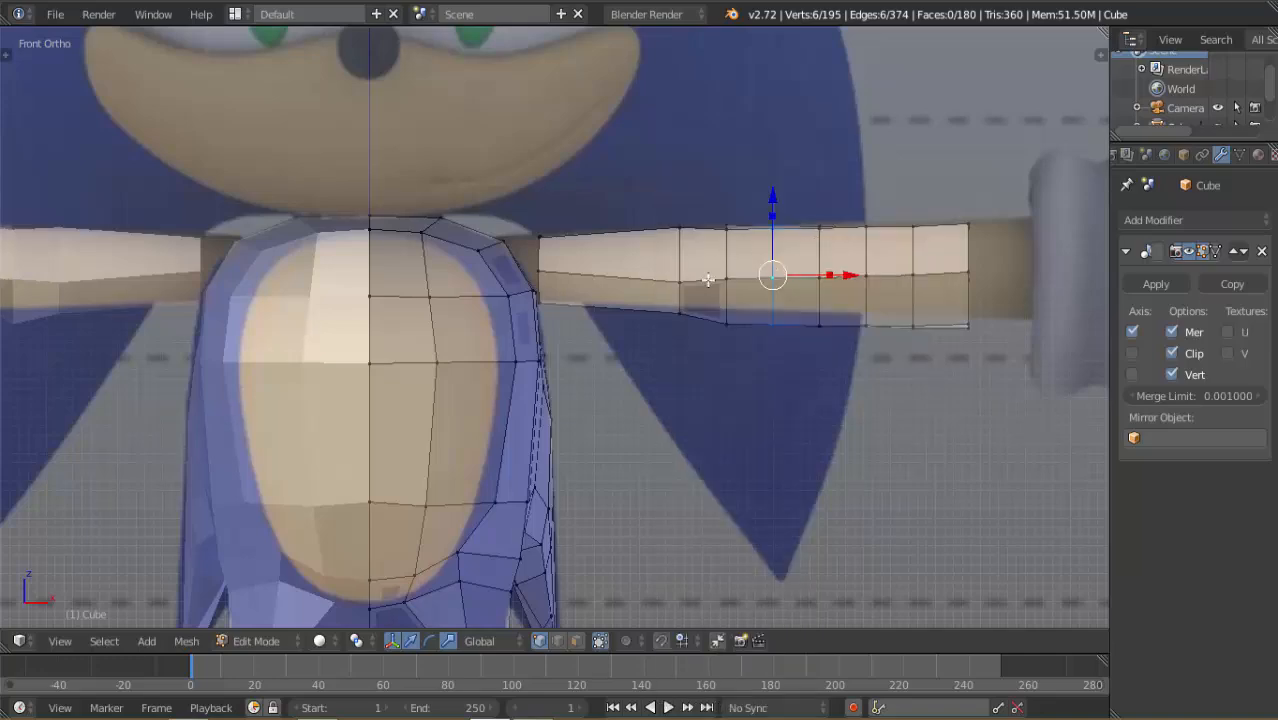
Try rounding the second arm loop from the shoulder end with LoopTools Circle and view the arm at an angle
{"action": "middle_click_drag", "start_coordinate": [708, 280], "coordinate": [415, 270]}
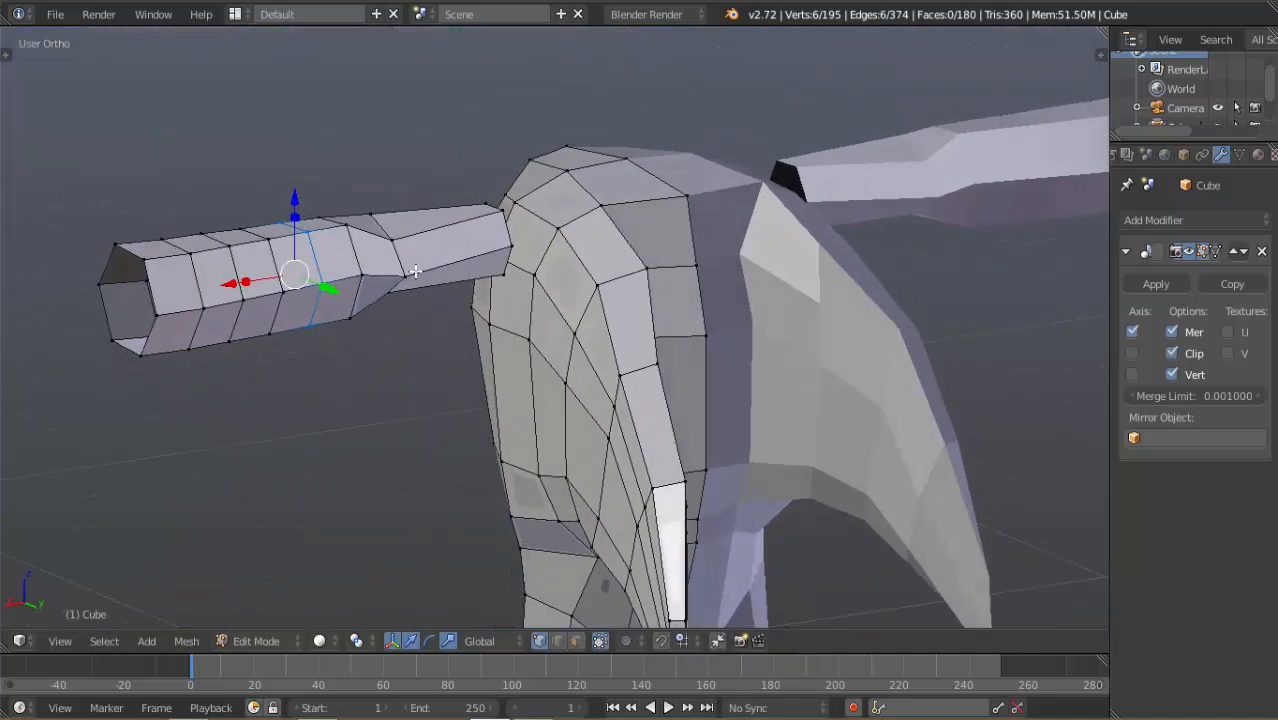
{"action": "right_click", "coordinate": [415, 268], "text": "alt"}
{"action": "key", "text": "w"}
{"action": "mouse_move", "coordinate": [421, 209]}
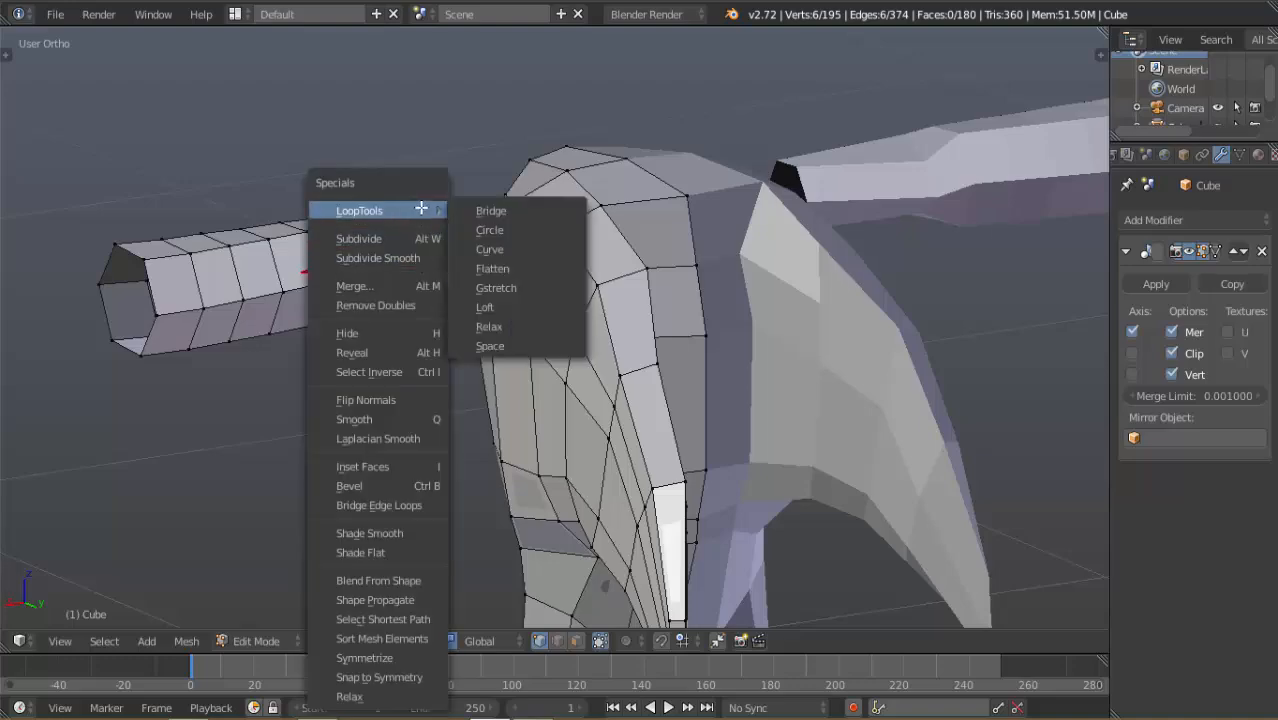
{"action": "left_click", "coordinate": [489, 229]}
{"action": "middle_click_drag", "start_coordinate": [481, 283], "coordinate": [767, 313]}
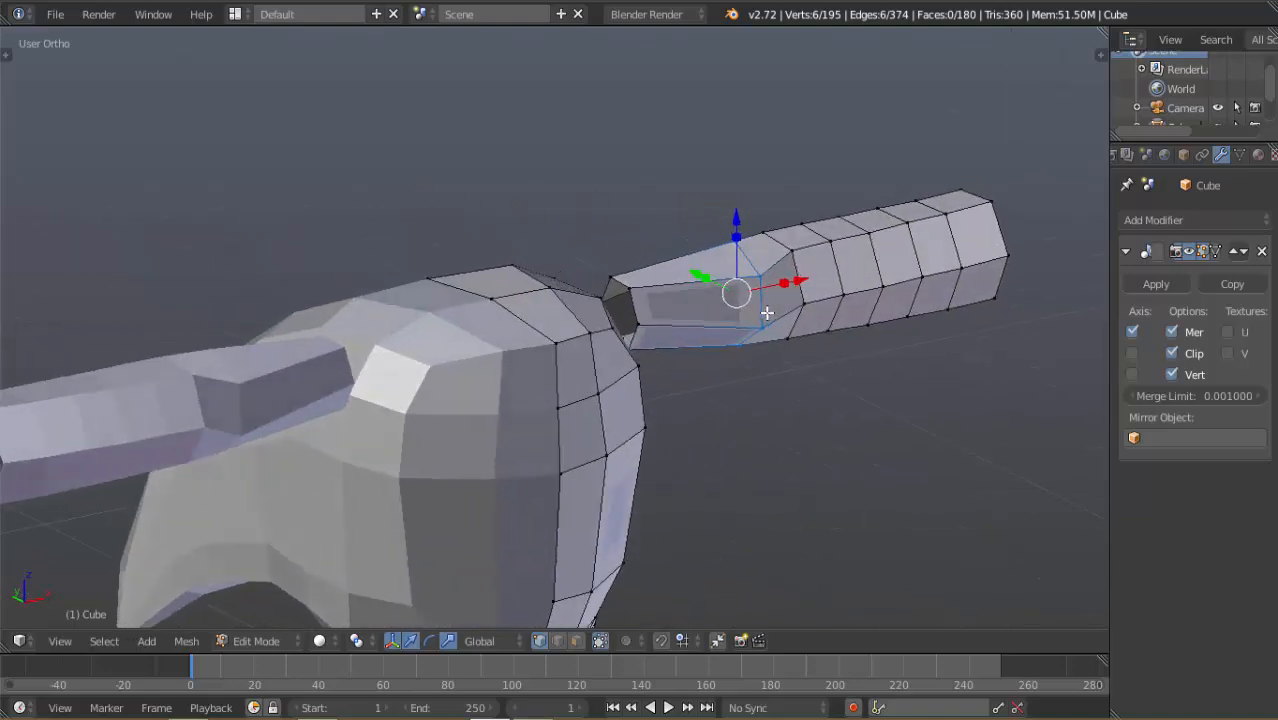
Scale the second loop from the shoulder to about 0.87 along Z and raise its front edge by about 0.017
{"action": "key", "text": "KP_1"}
{"action": "key", "text": "KP_5"}
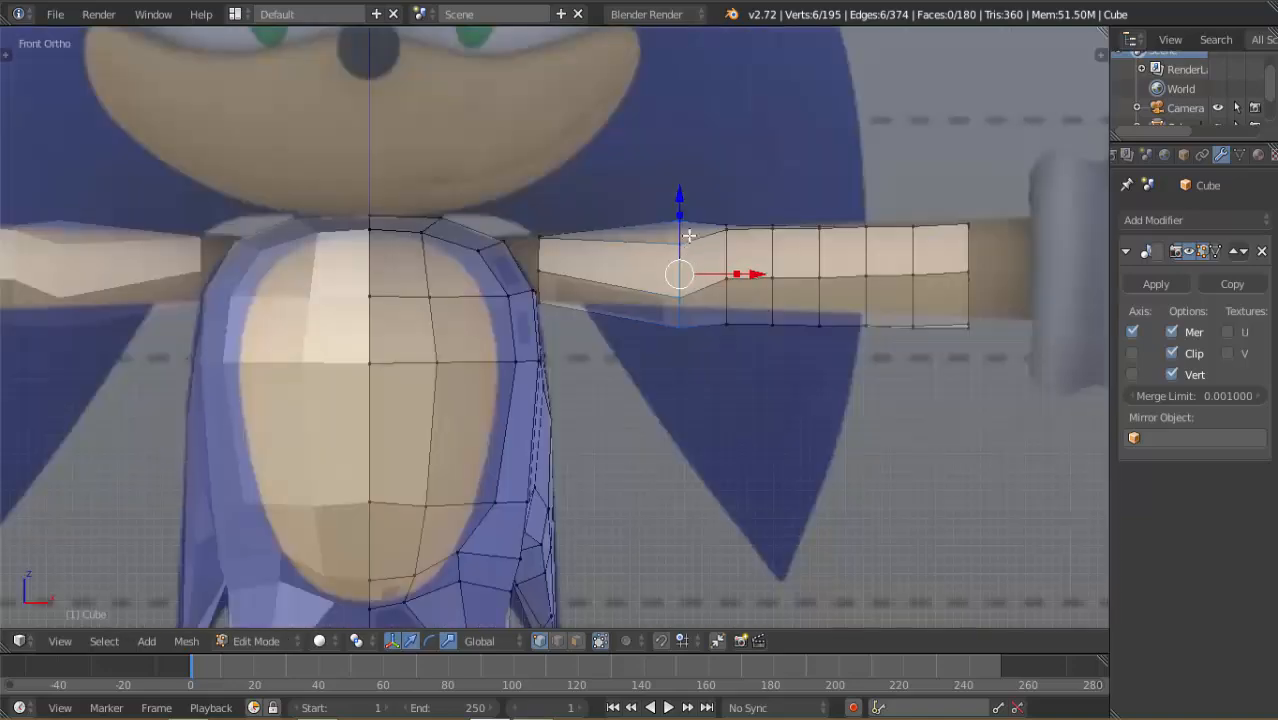
{"action": "key", "text": "s"}
{"action": "key", "text": "z"}
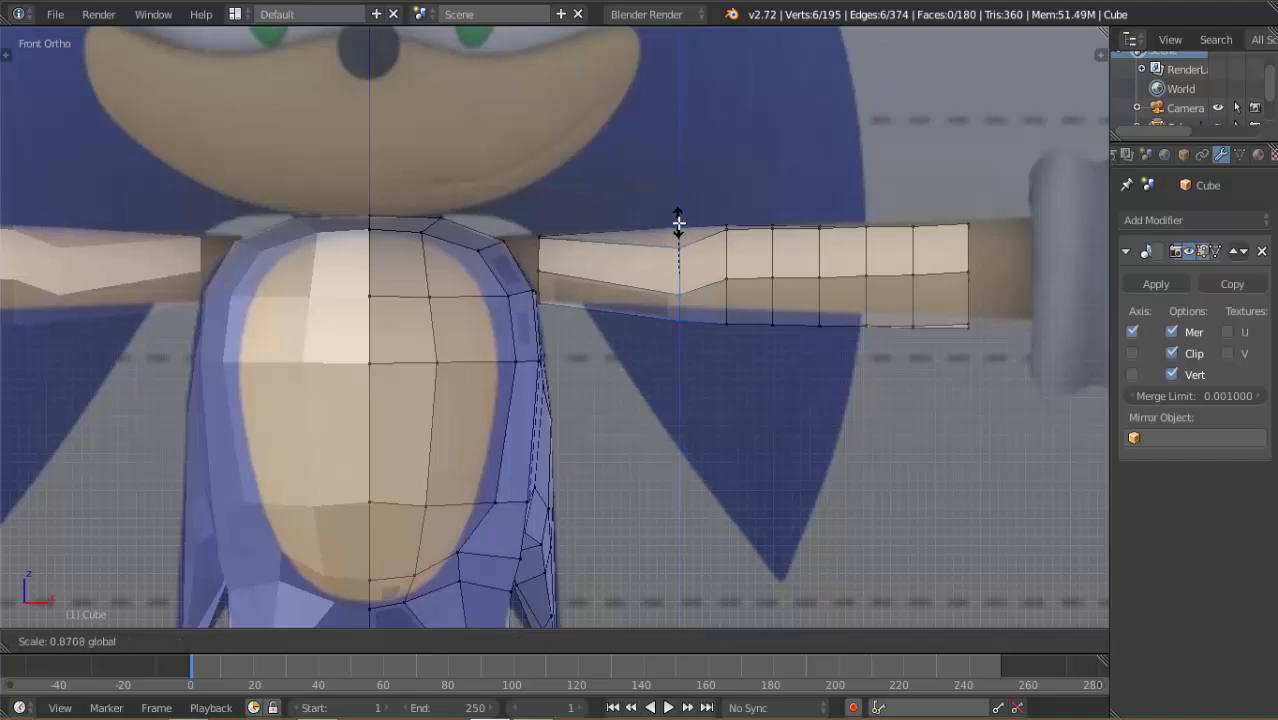
{"action": "left_click", "coordinate": [679, 222]}
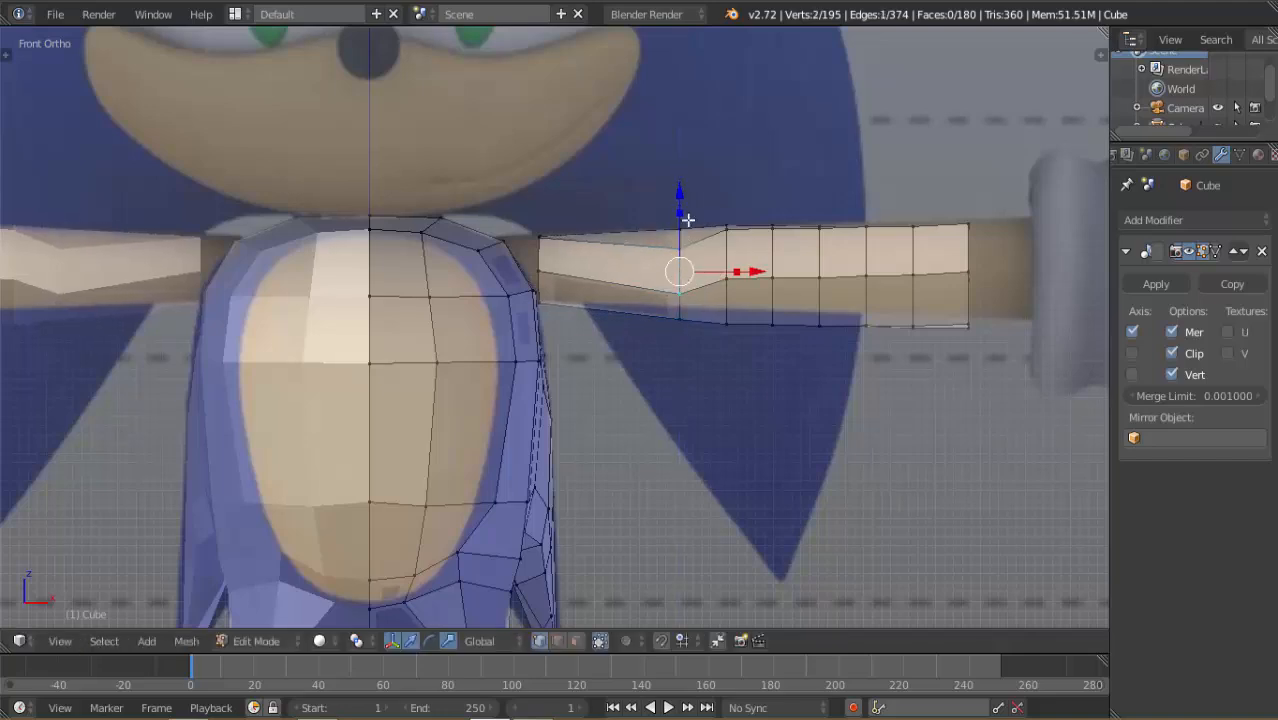
{"action": "key", "text": "g"}
{"action": "key", "text": "z"}
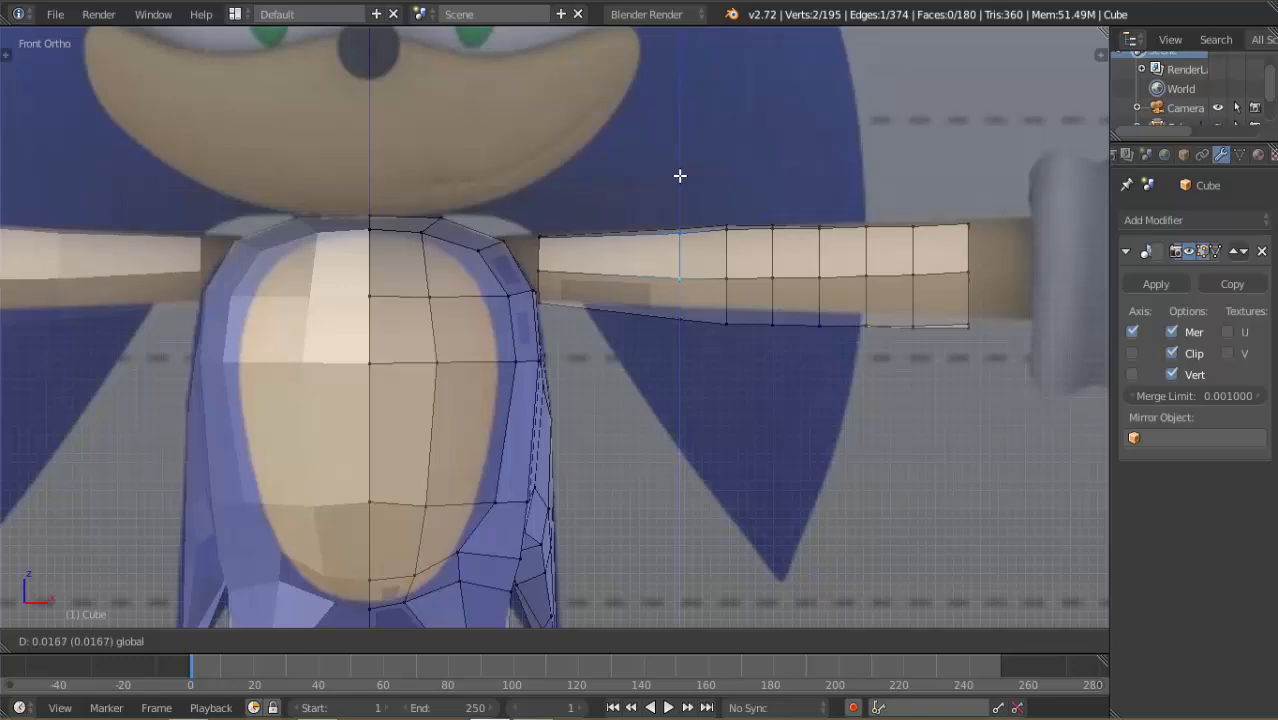
{"action": "left_click", "coordinate": [679, 177]}
Delete the vertices of the shoulder-end loop and the second loop from the shoulder, removing that arm section
{"action": "middle_click_drag", "start_coordinate": [696, 198], "coordinate": [402, 298]}
{"action": "right_click", "coordinate": [397, 290]}
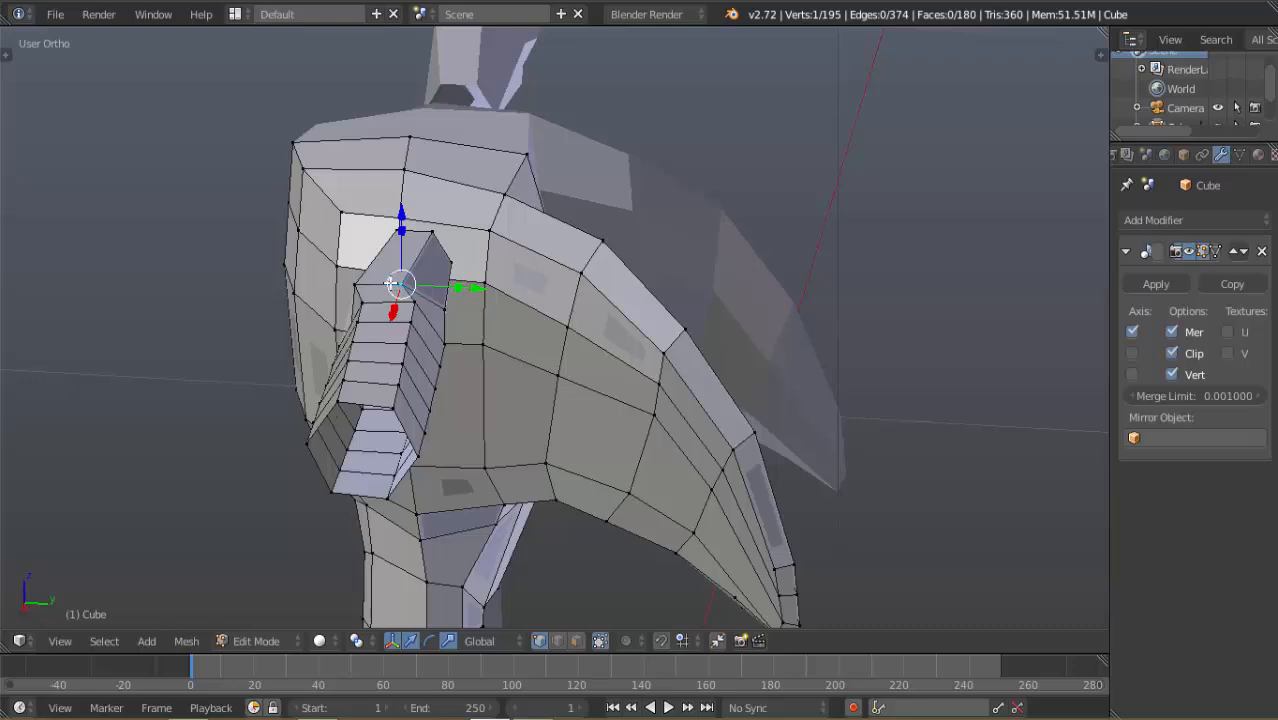
{"action": "middle_click_drag", "start_coordinate": [390, 284], "coordinate": [610, 268]}
{"action": "right_click", "coordinate": [633, 265], "text": "alt"}
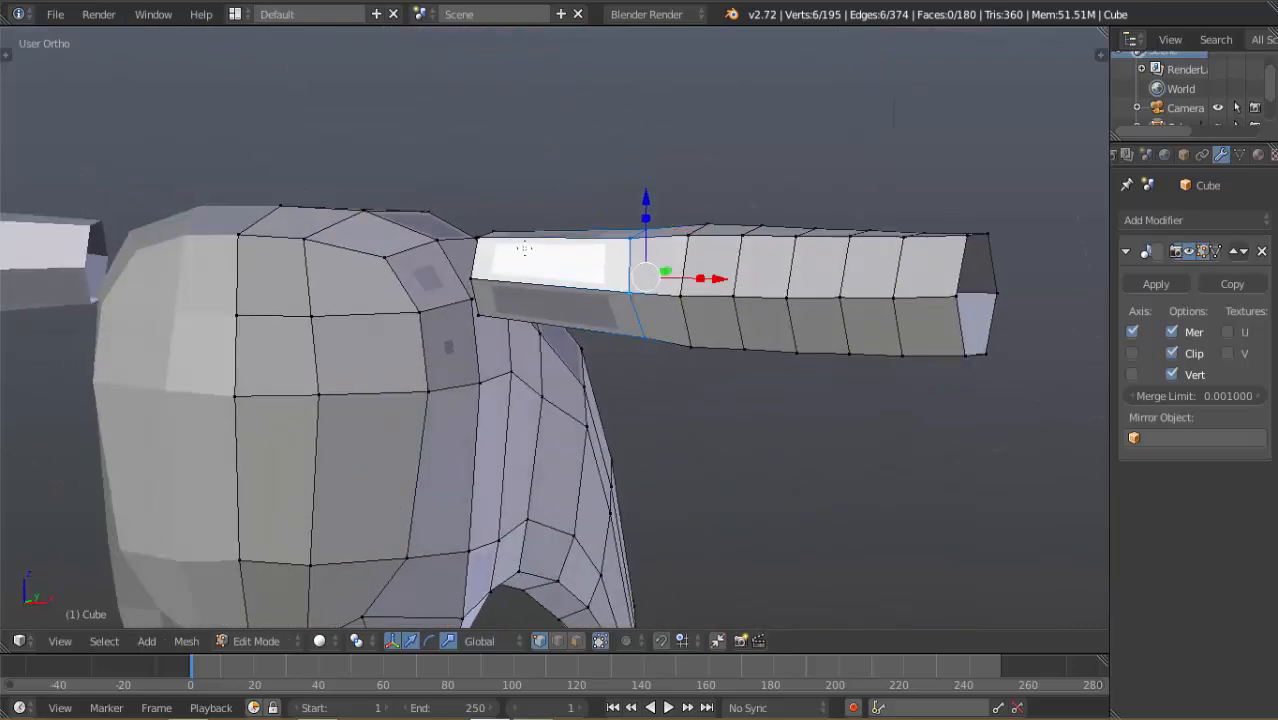
{"action": "right_click", "coordinate": [482, 255], "text": "alt+shift"}
{"action": "key", "text": "x"}
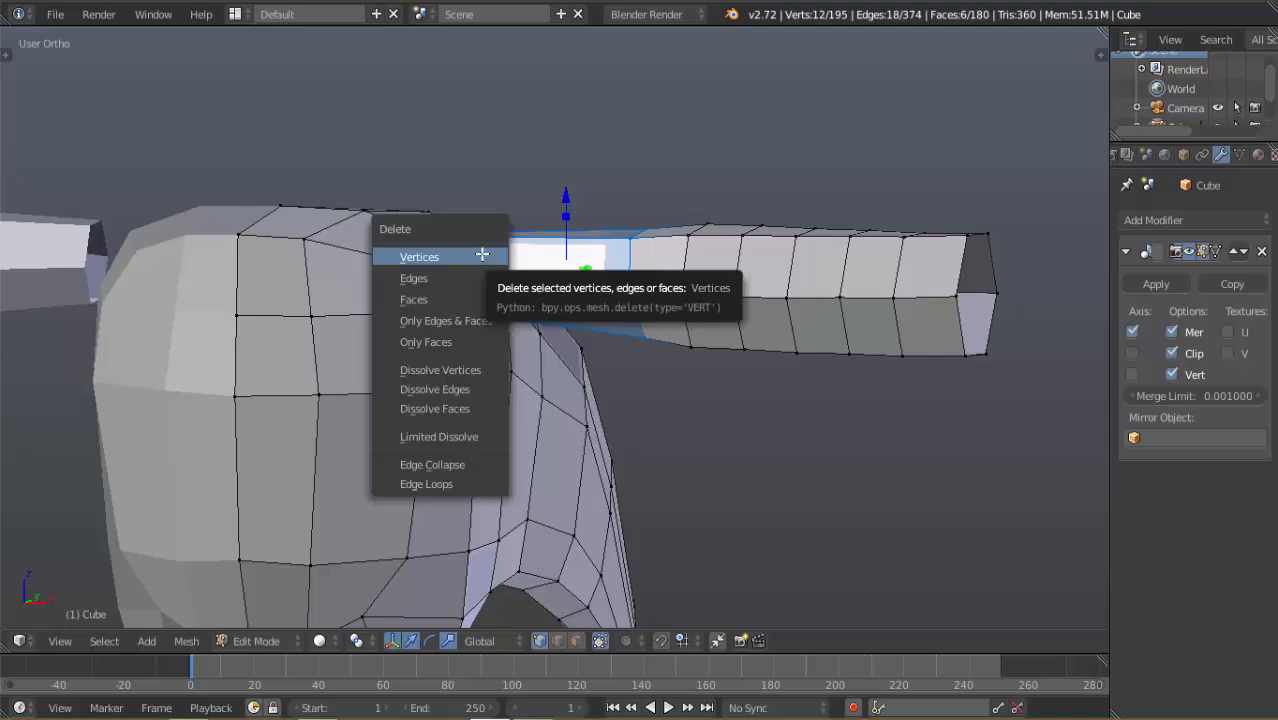
{"action": "left_click", "coordinate": [419, 257]}
Extrude the arm's open inner loop about 0.22 along the X axis toward the torso in front view
{"action": "key", "text": "KP_1"}
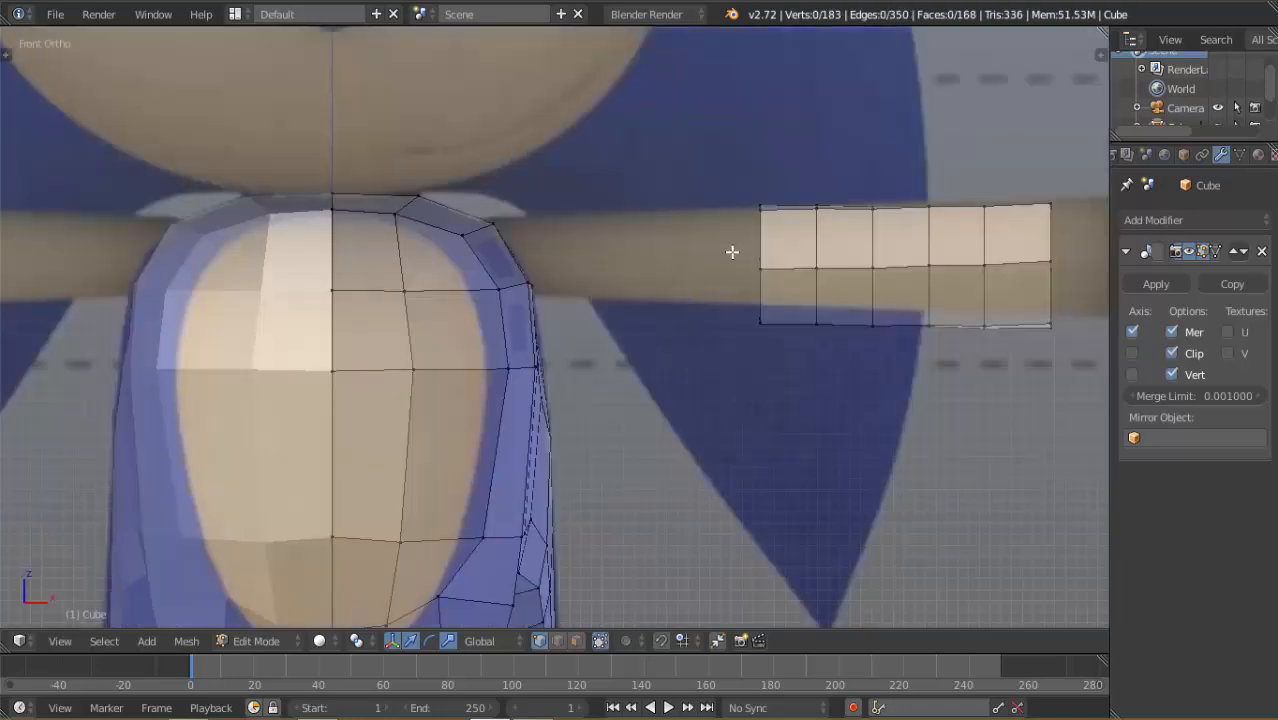
{"action": "scroll", "coordinate": [786, 262], "scroll_direction": "down", "scroll_amount": 2}
{"action": "right_click", "coordinate": [698, 265], "text": "alt"}
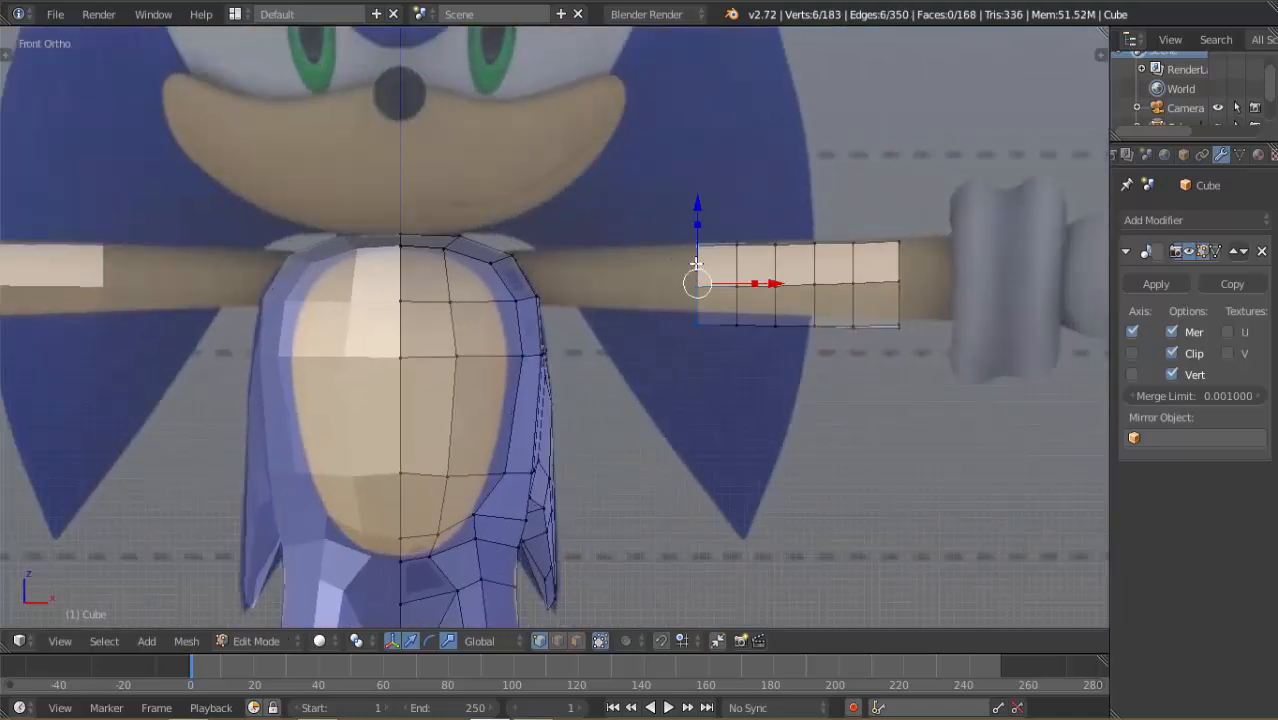
{"action": "key", "text": "e"}
{"action": "key", "text": "x"}
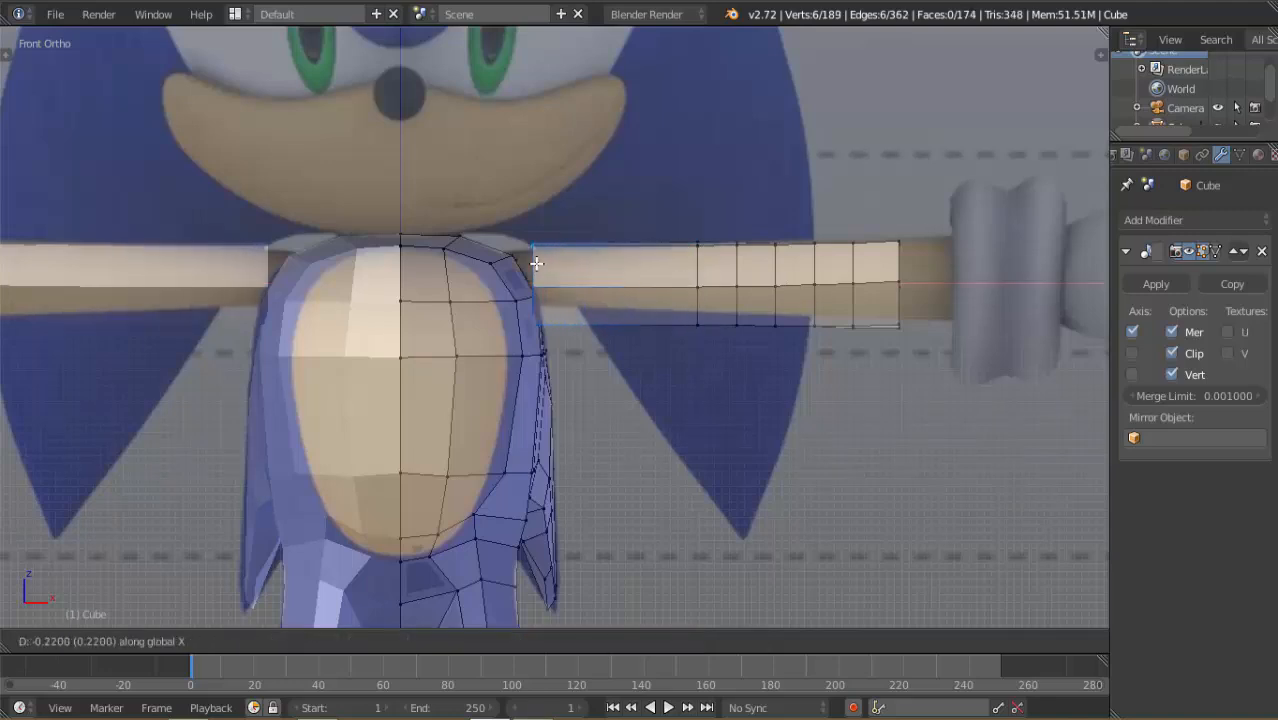
{"action": "left_click", "coordinate": [541, 262]}
Raise the whole arm along Z to align with the reference and move its outer-end loop out into the glove cuff
{"action": "key", "text": "l"}
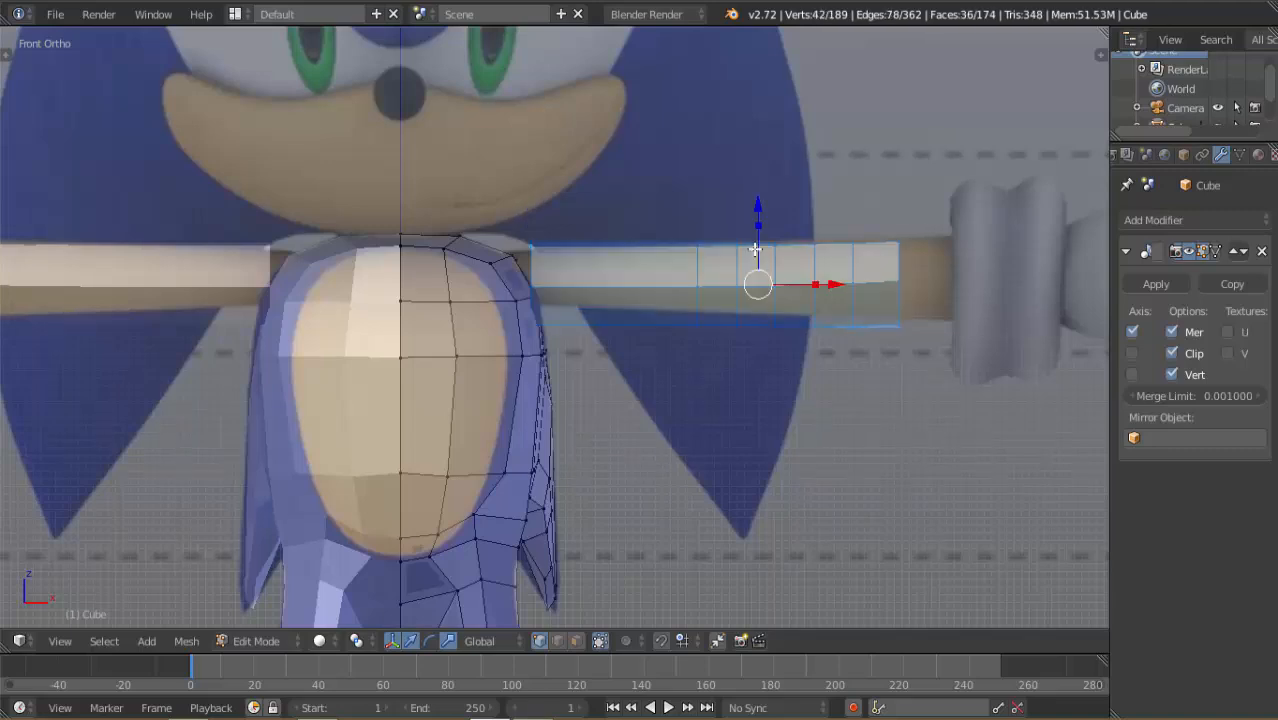
{"action": "key", "text": "g"}
{"action": "key", "text": "z"}
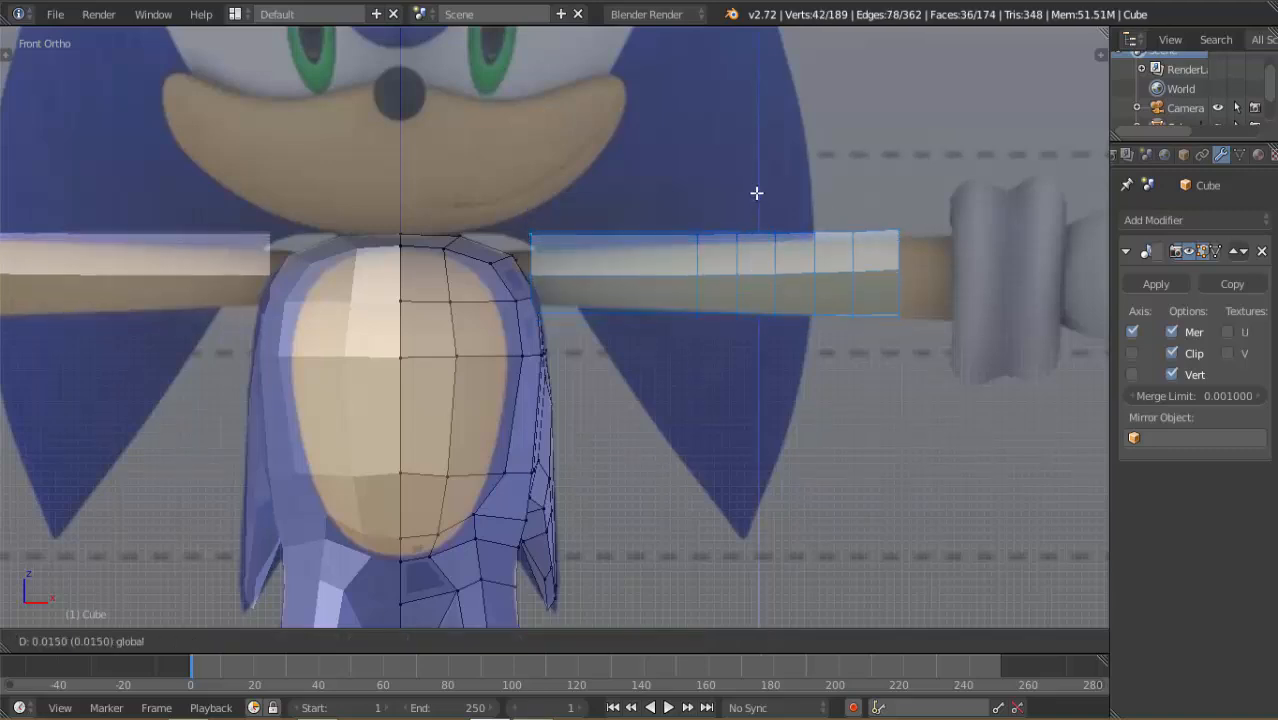
{"action": "left_click", "coordinate": [757, 196]}
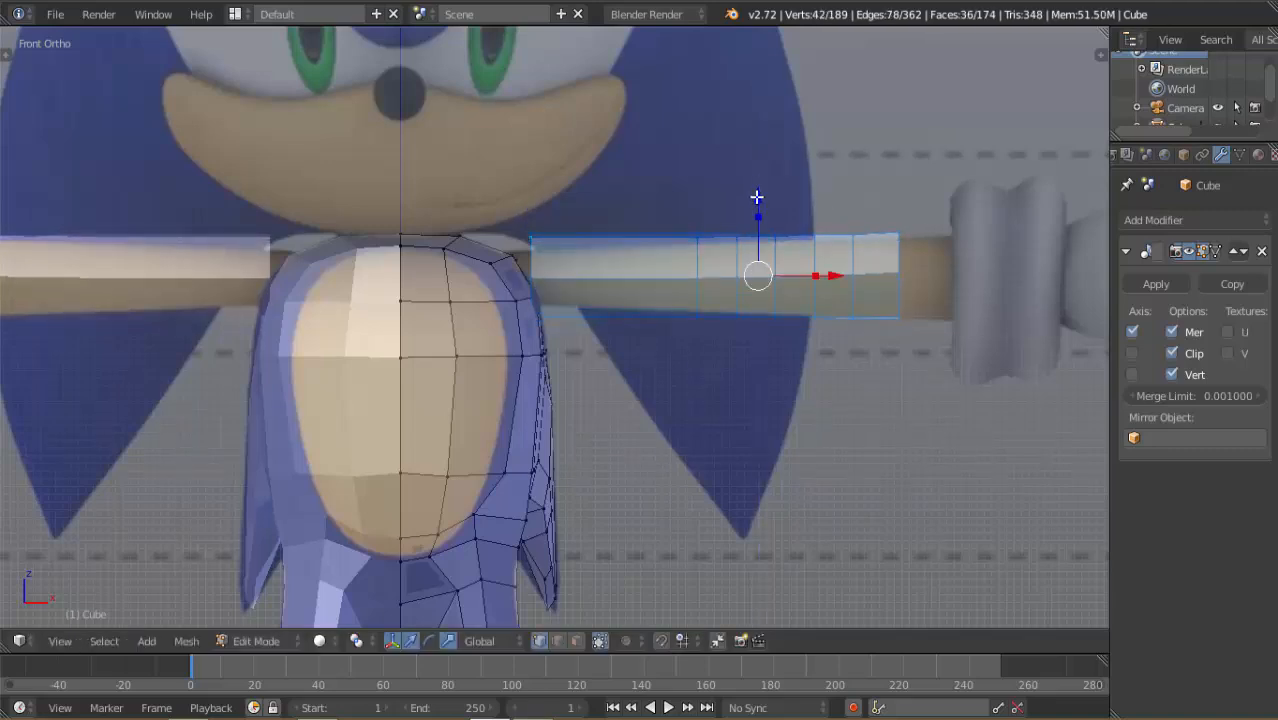
{"action": "right_click", "coordinate": [897, 257], "text": "alt"}
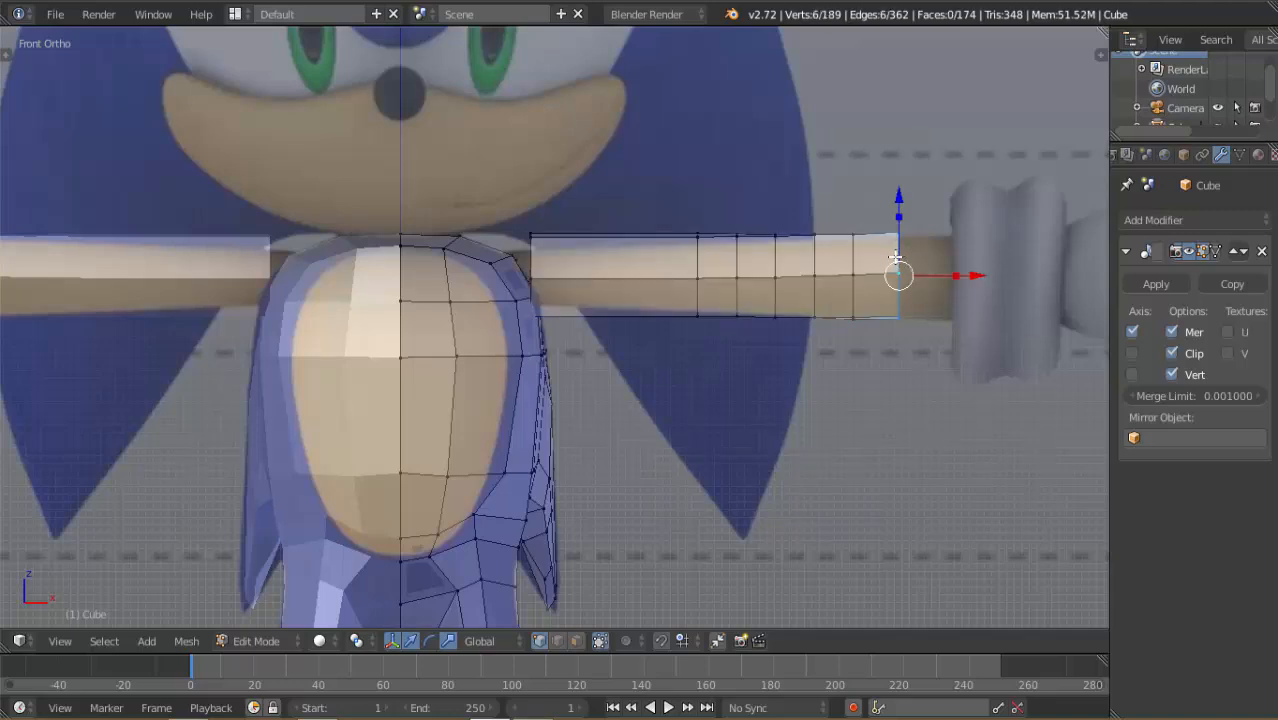
{"action": "key", "text": "g"}
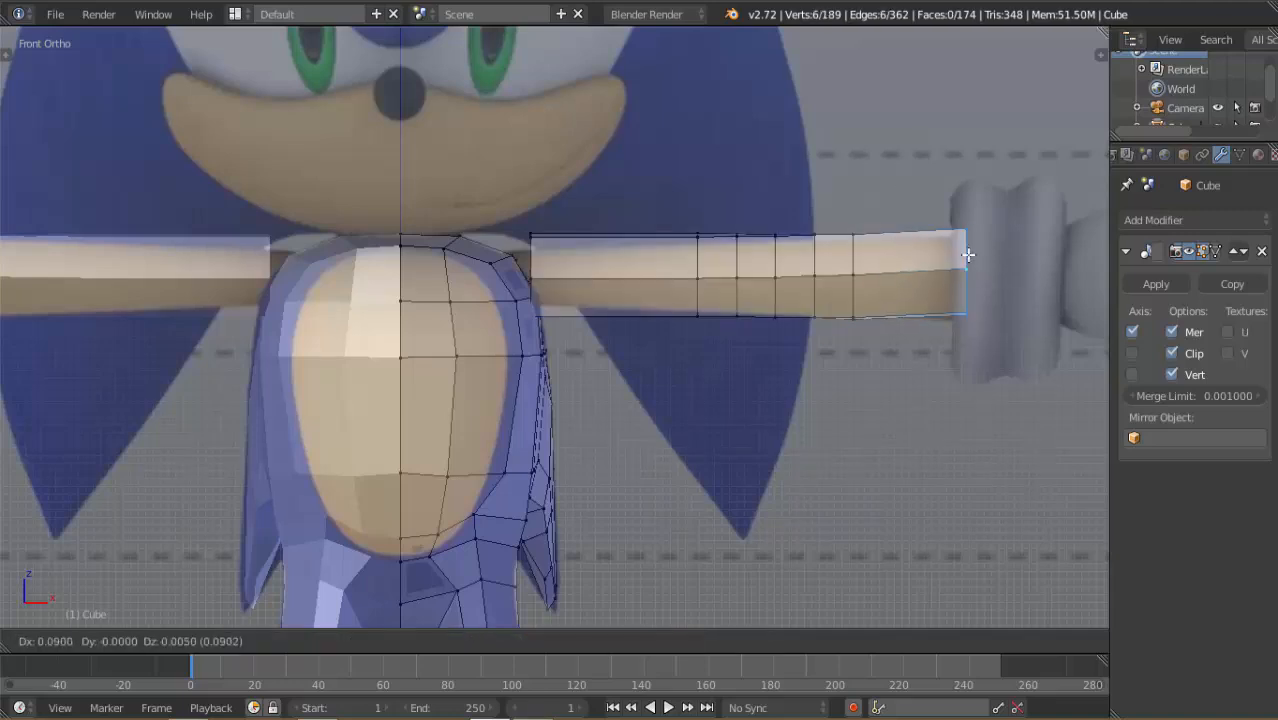
{"action": "left_click", "coordinate": [977, 264]}
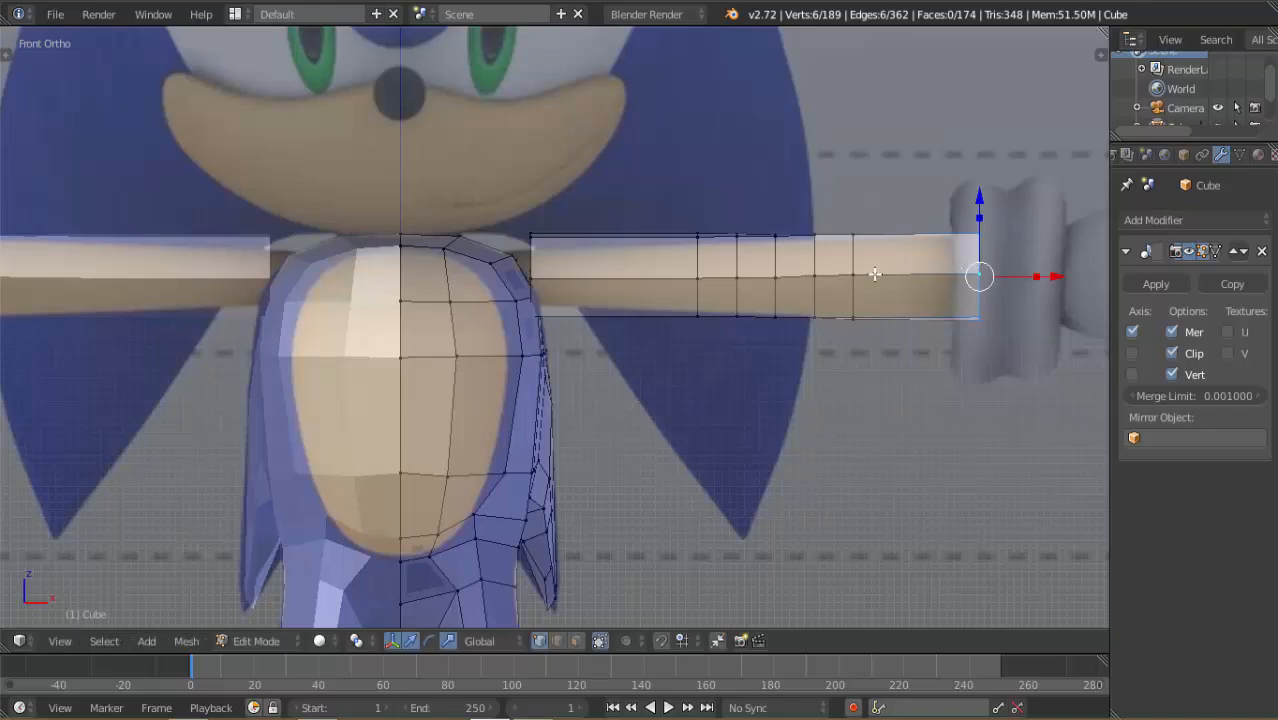
Shrink the shoulder-end loop and reposition it so the arm tapers to match the reference at the torso
{"action": "middle_click_drag", "start_coordinate": [778, 276], "coordinate": [794, 408]}
{"action": "key", "text": "KP_1"}
{"action": "right_click", "coordinate": [531, 250], "text": "alt"}
{"action": "scroll", "coordinate": [583, 325], "scroll_direction": "up", "scroll_amount": 4}
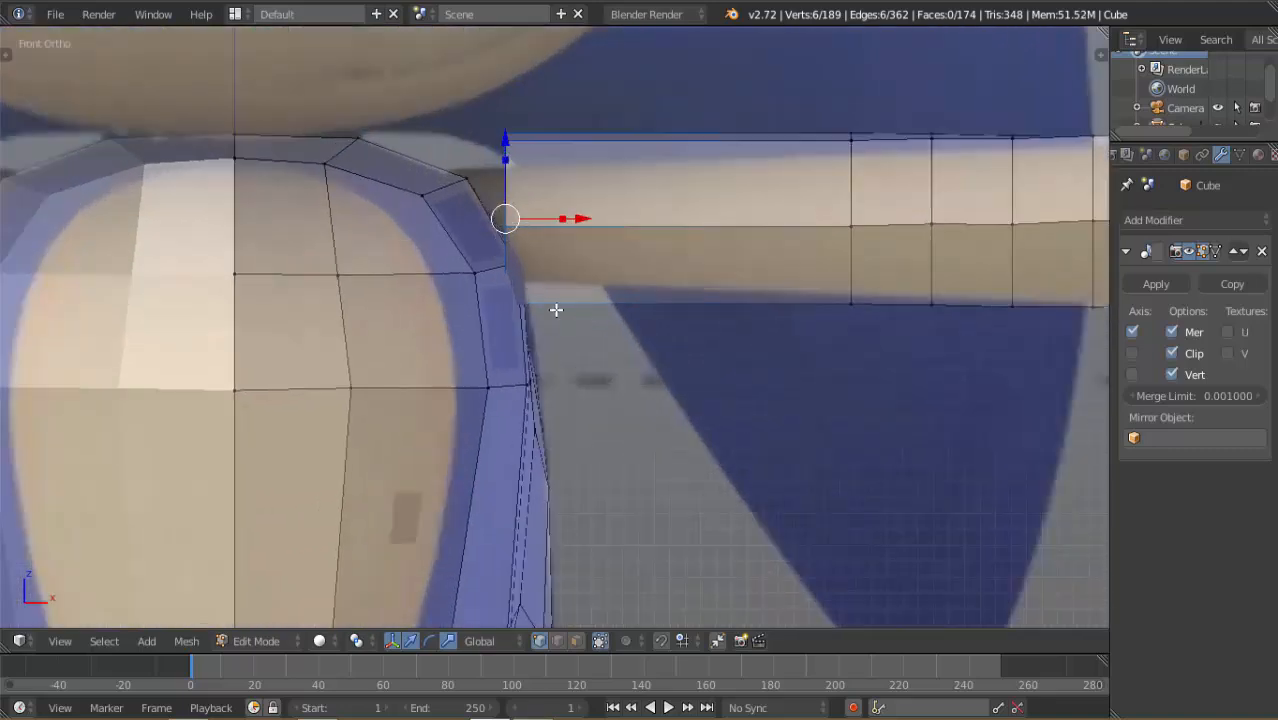
{"action": "middle_click_drag", "start_coordinate": [563, 323], "coordinate": [615, 377], "text": "shift"}
{"action": "key", "text": "s"}
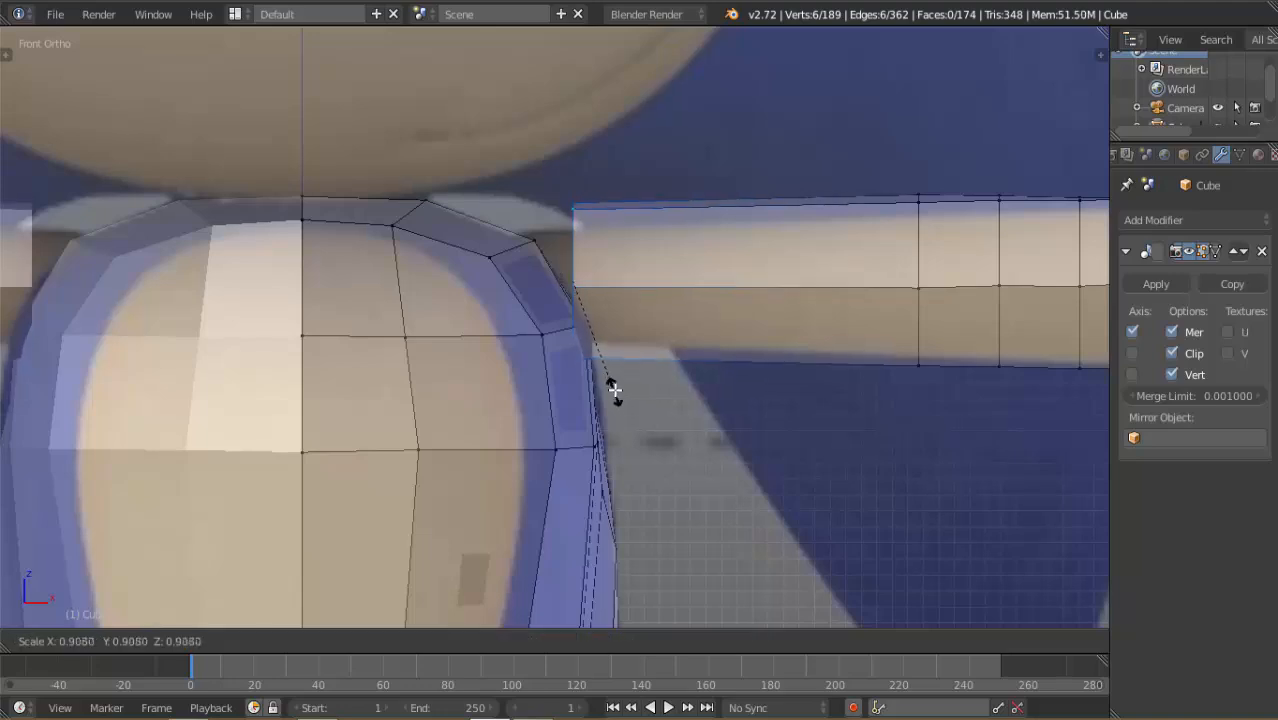
{"action": "left_click", "coordinate": [637, 333]}
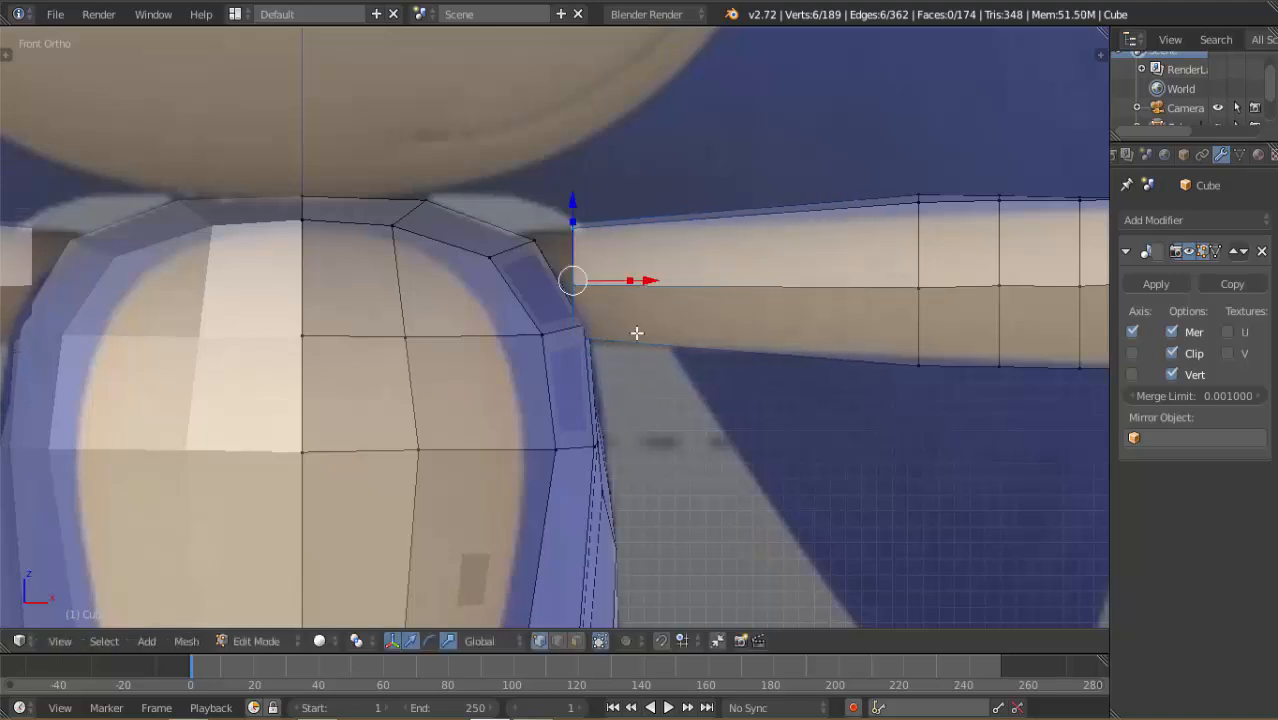
{"action": "key", "text": "g"}
{"action": "left_click", "coordinate": [666, 285]}
{"action": "key", "text": "s"}
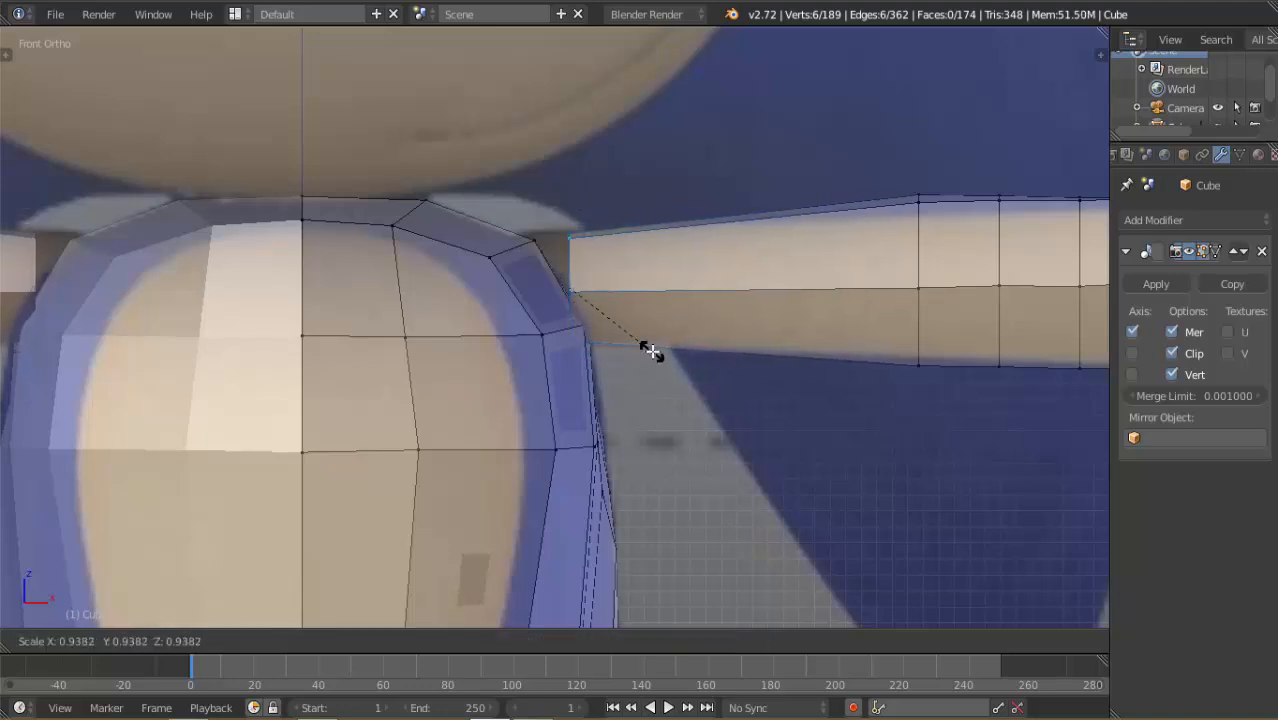
{"action": "left_click", "coordinate": [651, 352]}
Extrude the shoulder-end loop into the torso and check the mesh outside Edit Mode
{"action": "key", "text": "e"}
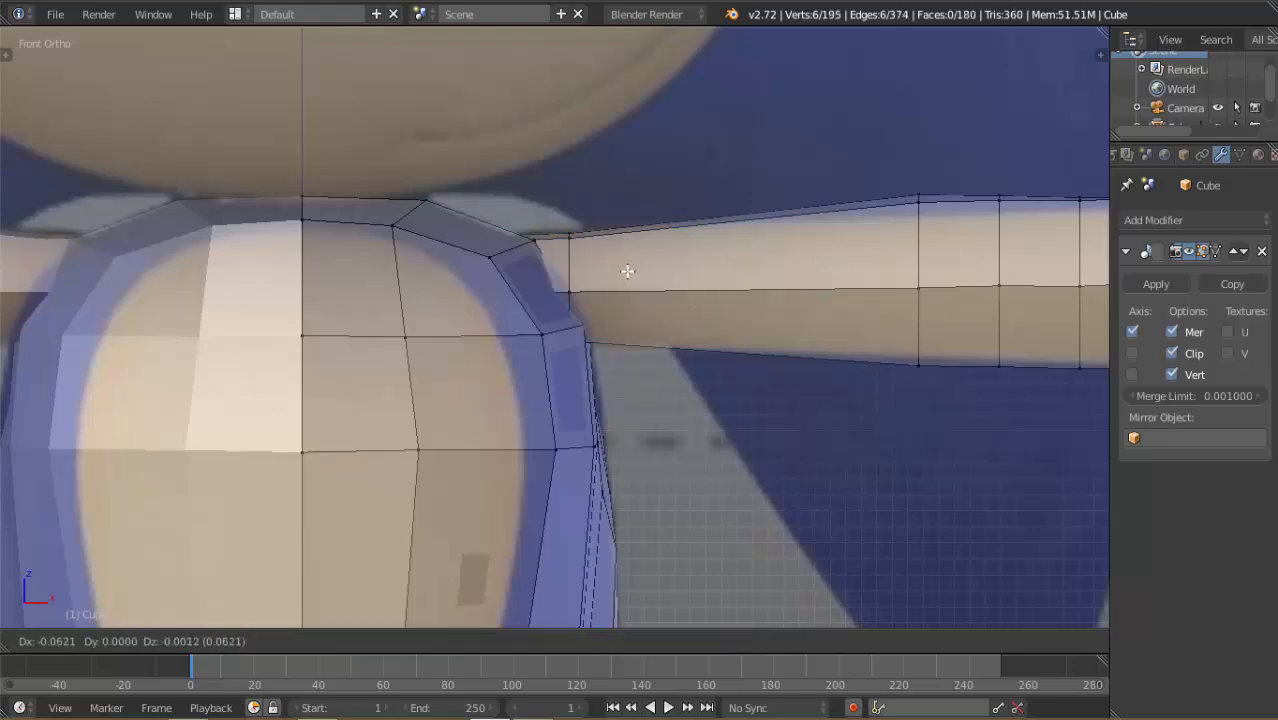
{"action": "left_click", "coordinate": [612, 270]}
{"action": "mouse_move", "coordinate": [619, 272]}
{"action": "middle_mouse_down"}
{"action": "mouse_move", "coordinate": [400, 365]}
{"action": "mouse_move", "coordinate": [408, 380]}
{"action": "mouse_move", "coordinate": [421, 358]}
{"action": "mouse_move", "coordinate": [602, 273]}
{"action": "middle_mouse_up"}
{"action": "key", "text": "Tab"}
{"action": "scroll", "coordinate": [403, 381], "scroll_direction": "down", "scroll_amount": 5}
{"action": "key", "text": "KP_1"}
{"action": "scroll", "coordinate": [644, 289], "scroll_direction": "up", "scroll_amount": 3}
{"action": "key", "text": "Tab"}
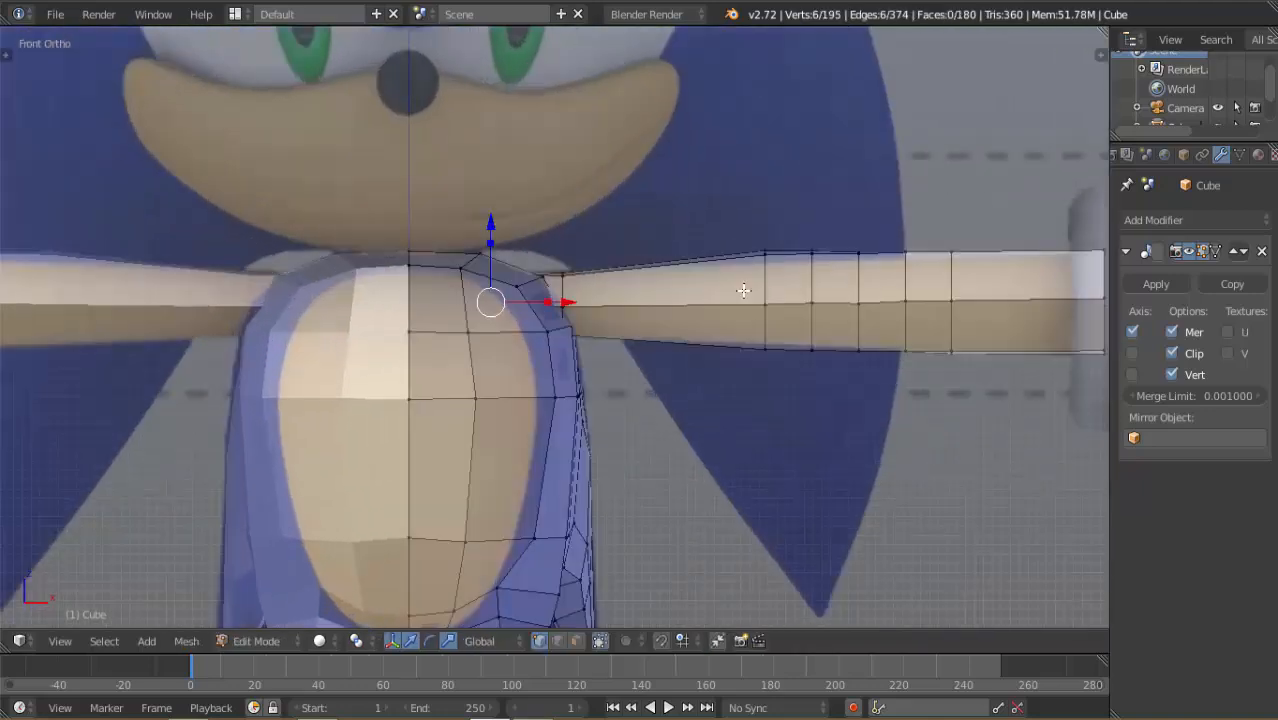
Lower the third loop from the arm's inner end slightly and scale it to about 0.91 to fit the reference
{"action": "key", "text": "g"}
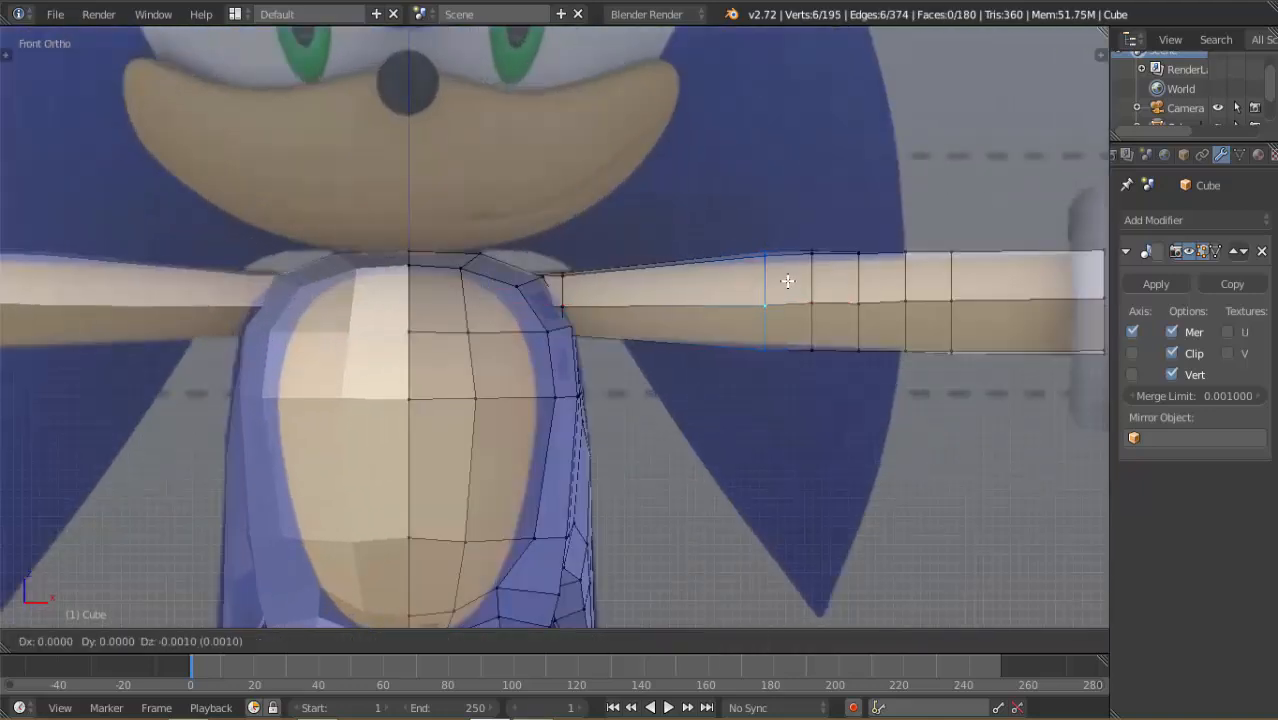
{"action": "left_click", "coordinate": [788, 295]}
{"action": "key", "text": "s"}
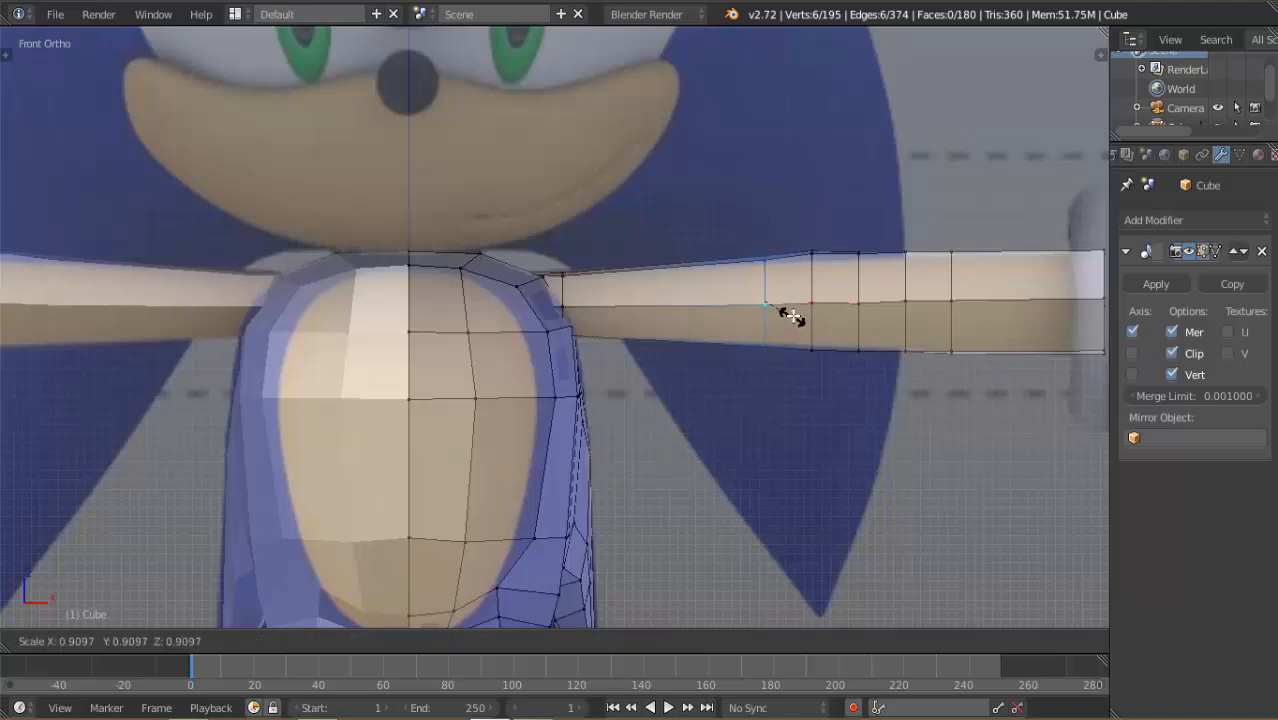
{"action": "left_click", "coordinate": [793, 311]}
Lower the fourth loop from the arm's inner end slightly and scale it to about 0.91
{"action": "right_click", "coordinate": [818, 295], "text": "alt"}
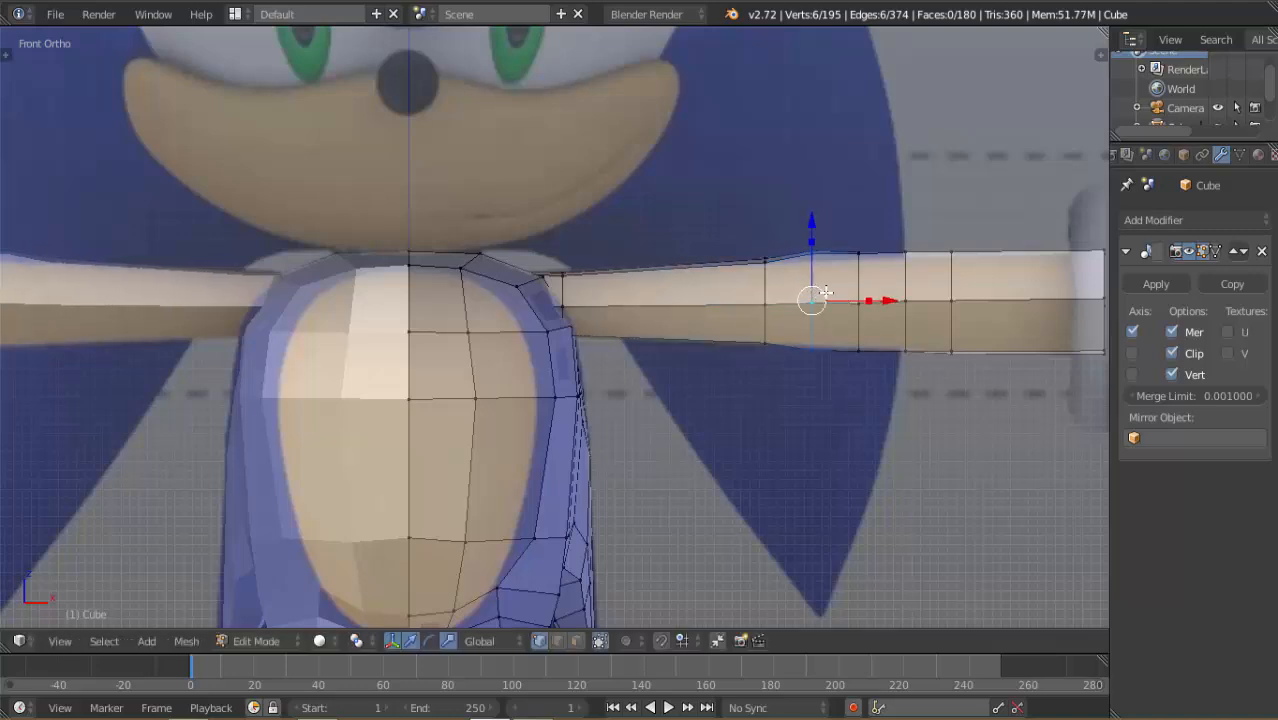
{"action": "key", "text": "g"}
{"action": "left_click", "coordinate": [837, 293]}
{"action": "key", "text": "s"}
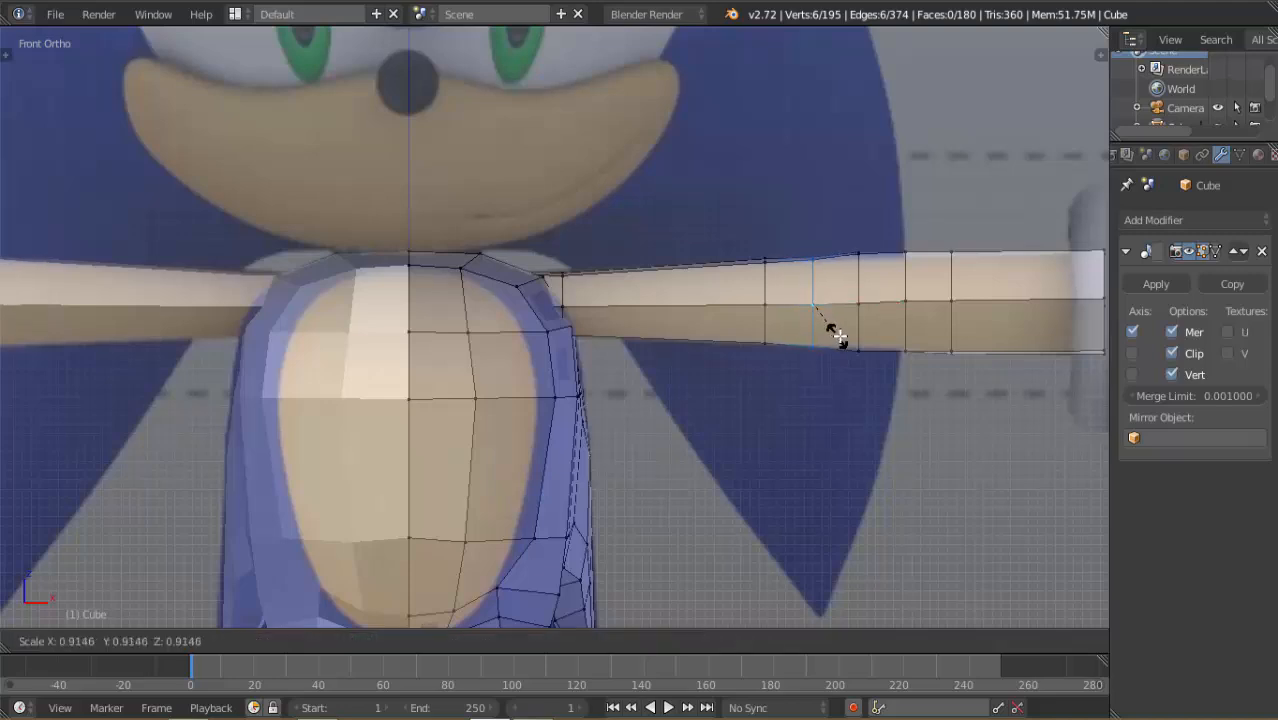
{"action": "left_click", "coordinate": [837, 336]}
Scale down the fifth loop from the arm's inner end to continue the arm's taper along the reference
{"action": "right_click", "coordinate": [866, 326], "text": "alt"}
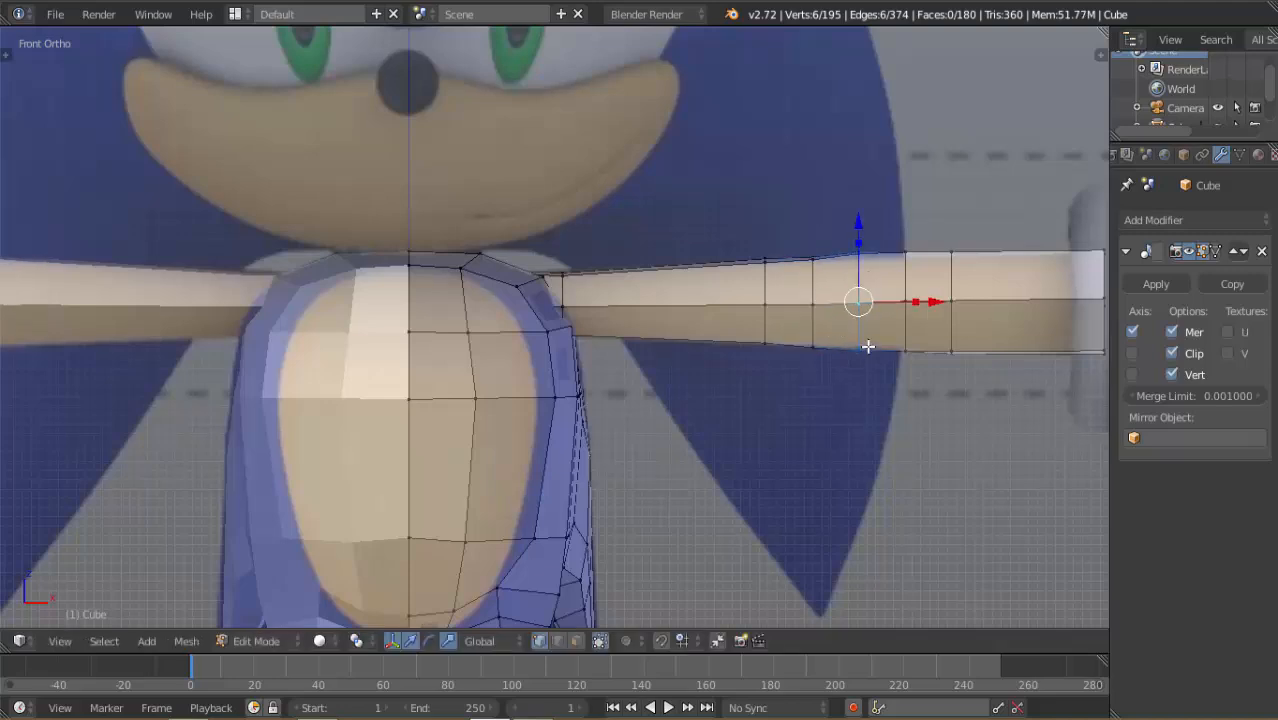
{"action": "key", "text": "s"}
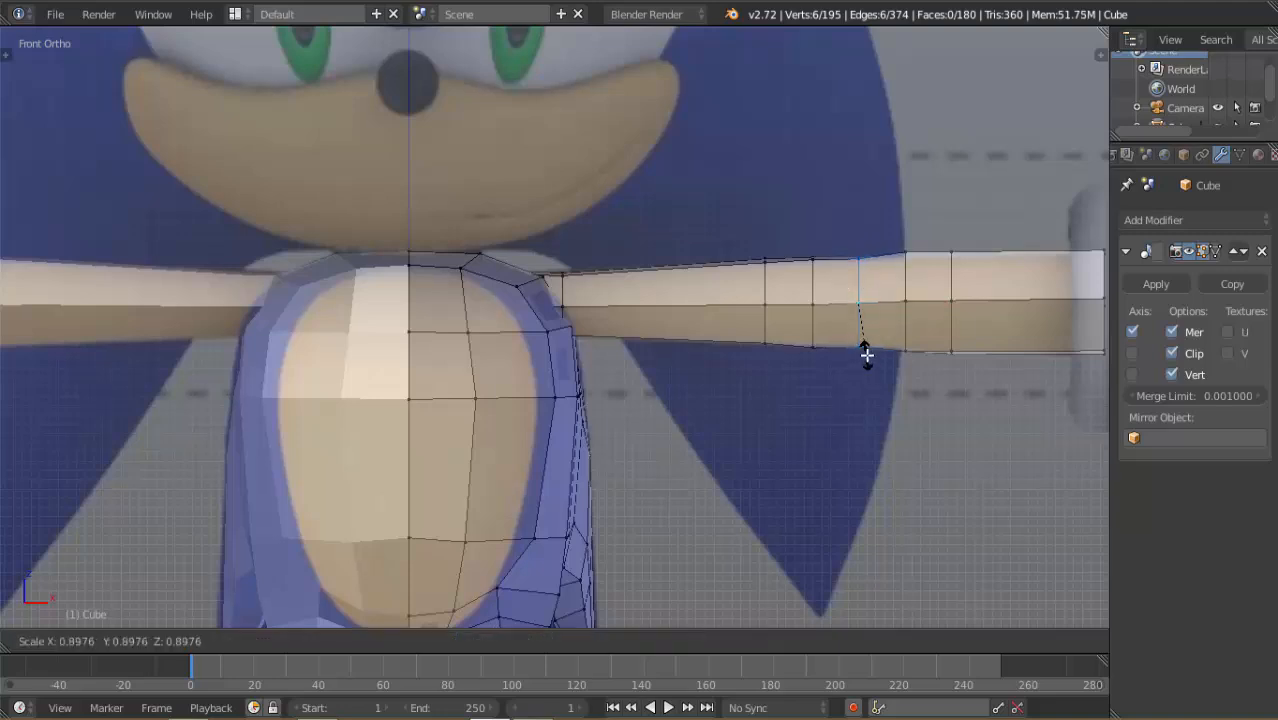
{"action": "left_click", "coordinate": [866, 352]}
{"action": "key", "text": "s"}
{"action": "left_click", "coordinate": [881, 345]}
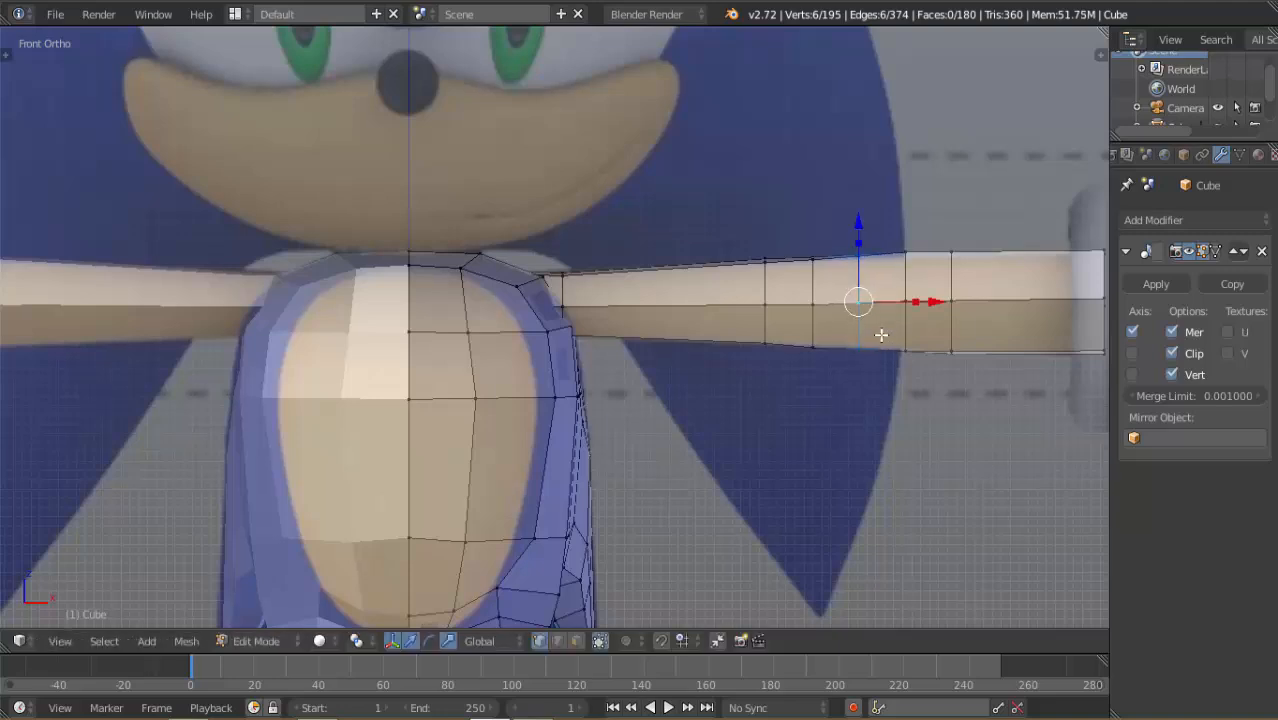
Reposition the fifth loop from the arm's inner end slightly, and scale down and lower the sixth loop to follow the reference
{"action": "key", "text": "g"}
{"action": "left_click", "coordinate": [889, 328]}
{"action": "right_click", "coordinate": [905, 323], "text": "alt"}
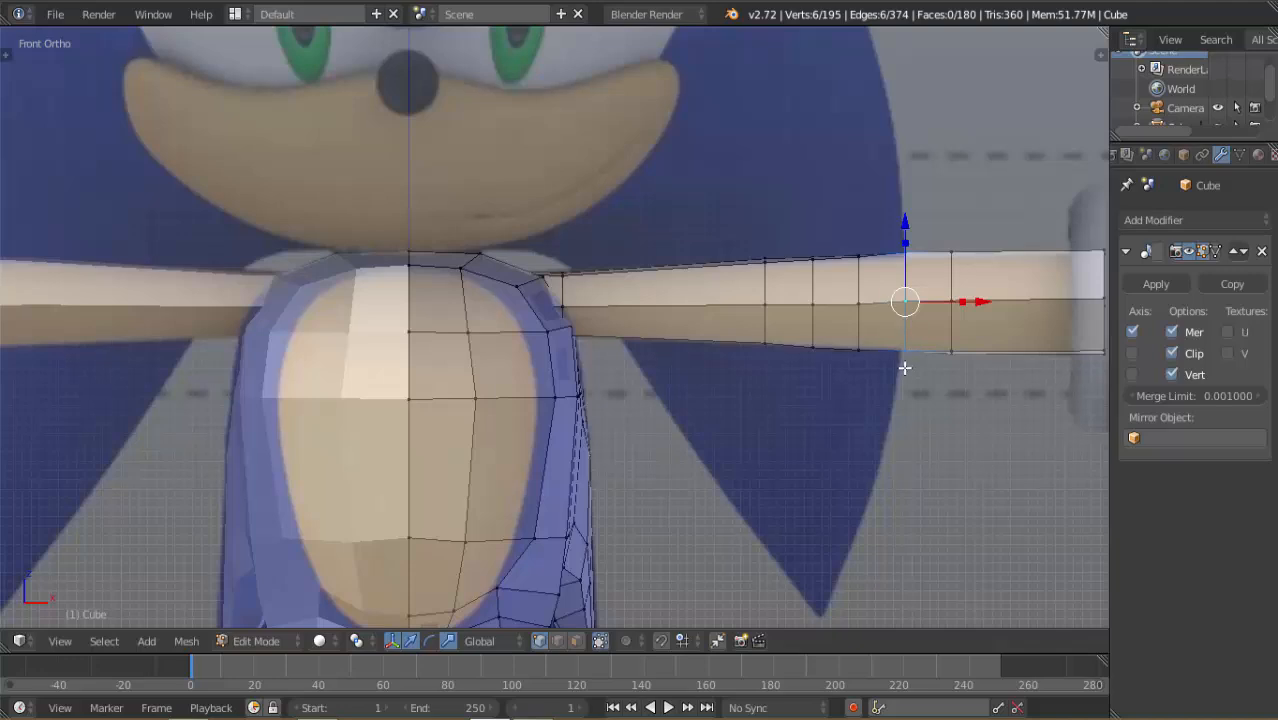
{"action": "key", "text": "s"}
{"action": "left_click", "coordinate": [902, 372]}
{"action": "key", "text": "g"}
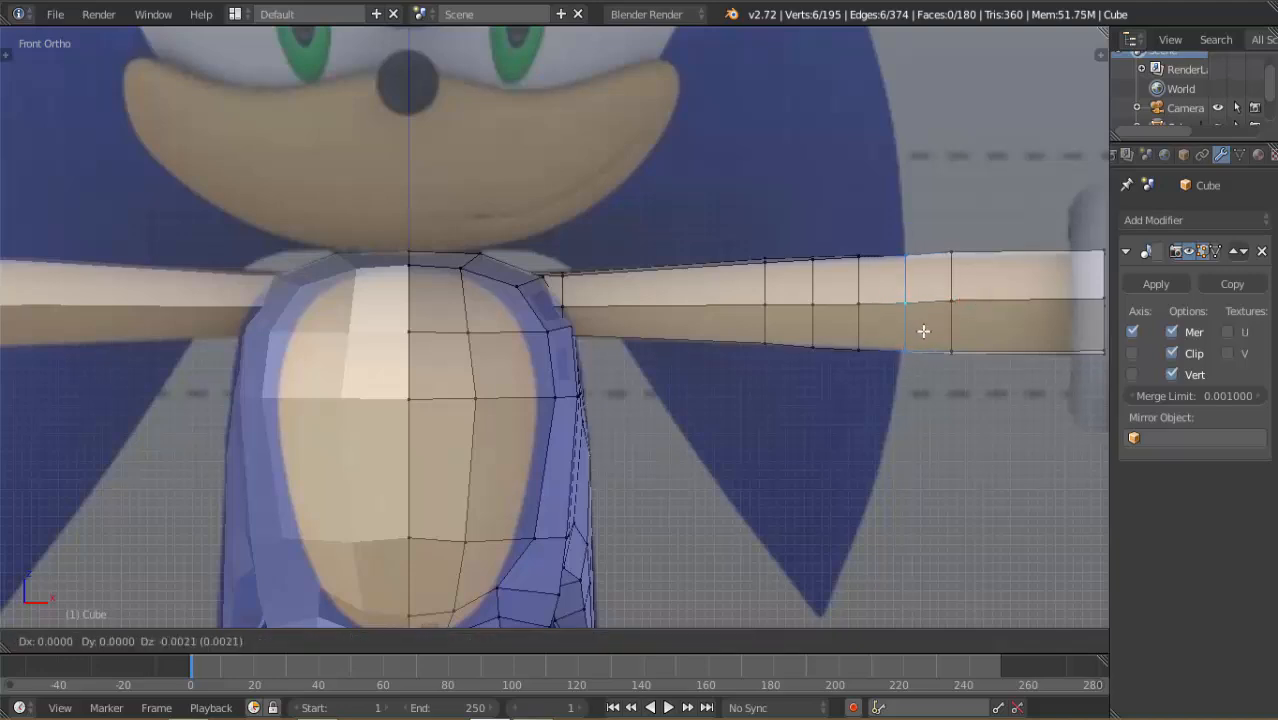
{"action": "left_click", "coordinate": [927, 330]}
Move the seventh loop from the arm's inner end slightly outward and down and scale it down to fit the reference
{"action": "right_click", "coordinate": [955, 331], "text": "alt"}
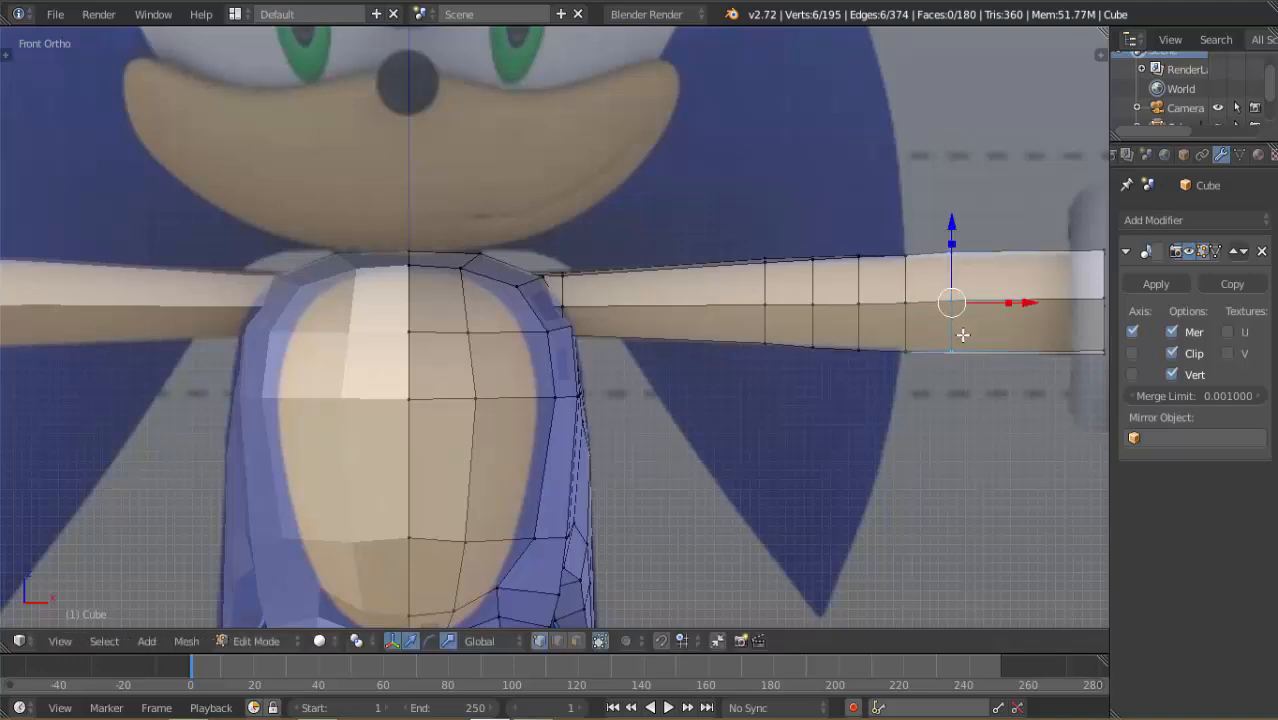
{"action": "key", "text": "g"}
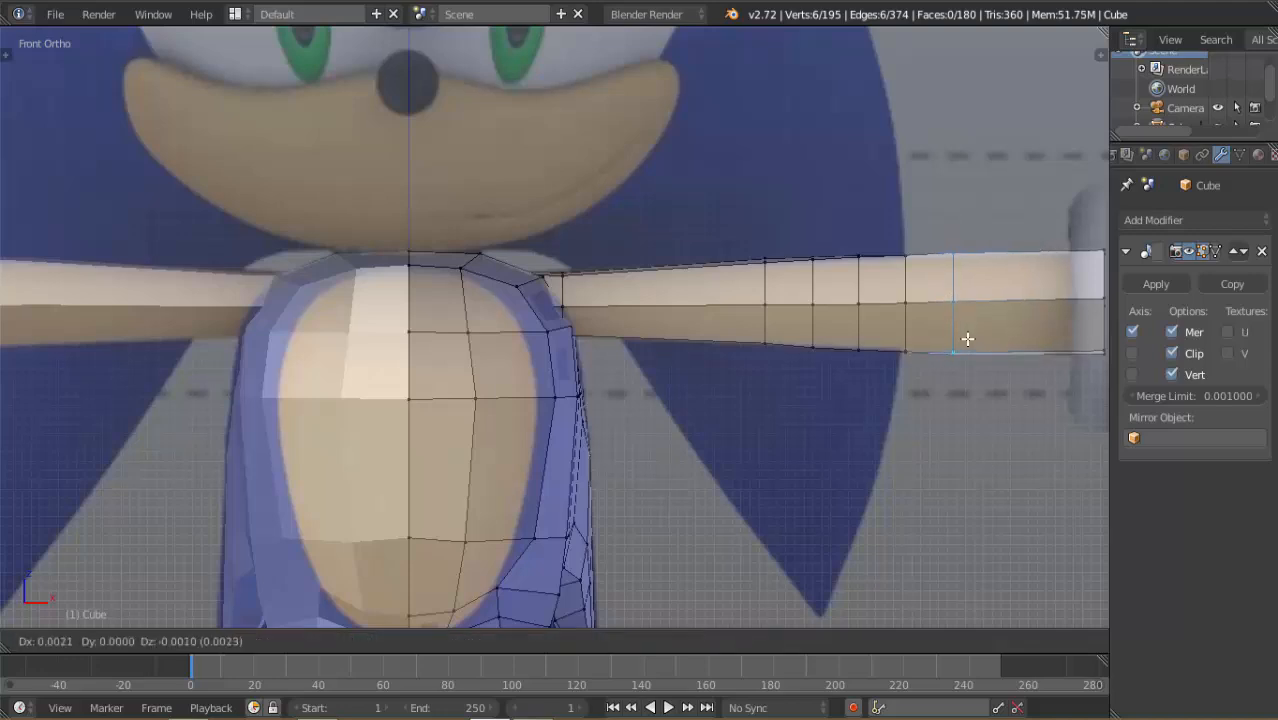
{"action": "left_click", "coordinate": [967, 340]}
{"action": "key", "text": "s"}
{"action": "left_click", "coordinate": [964, 342]}
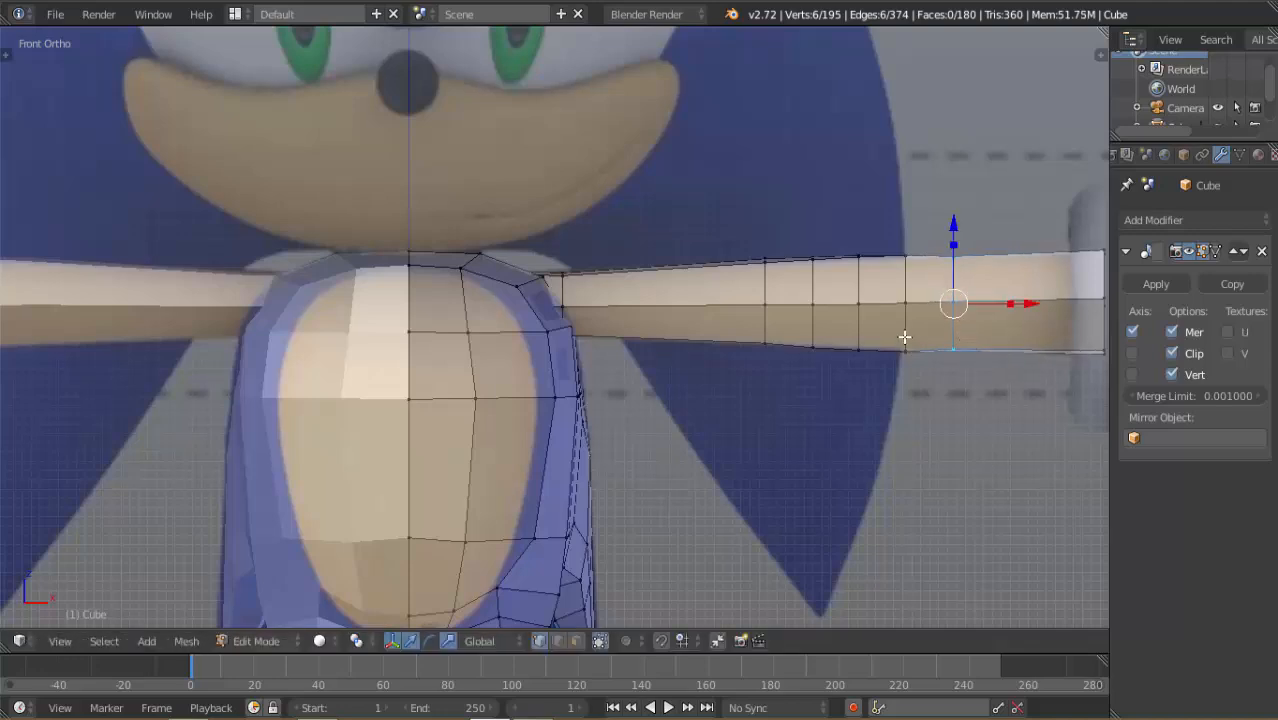
Scale the sixth and fifth loops from the arm's inner end down slightly to even out the taper
{"action": "right_click", "coordinate": [907, 342], "text": "alt"}
{"action": "key", "text": "f"}
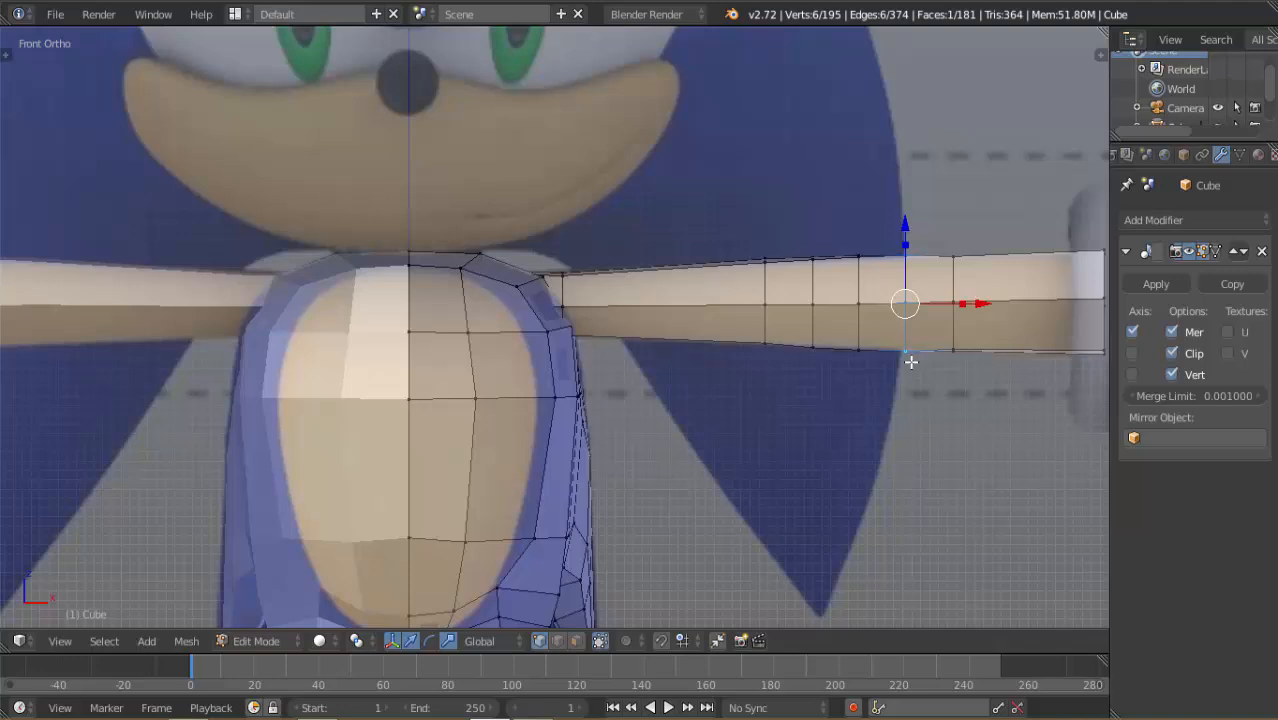
{"action": "key", "text": "s"}
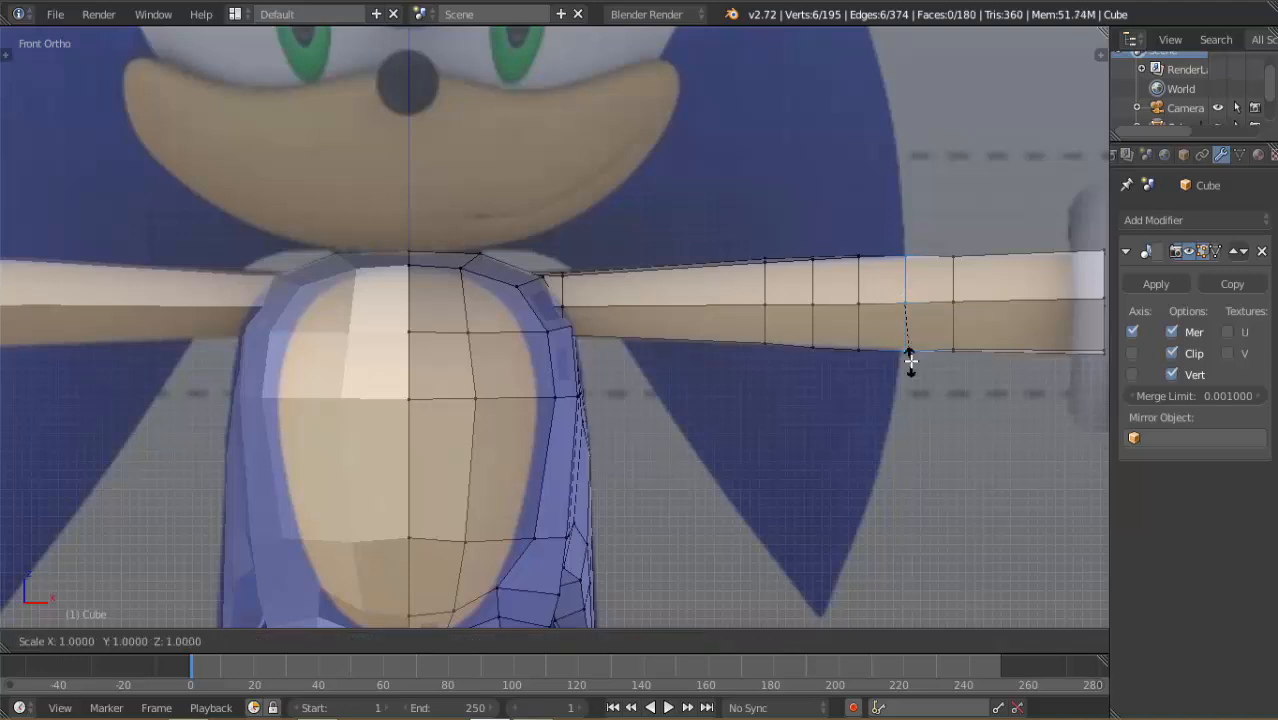
{"action": "left_click", "coordinate": [907, 357]}
{"action": "right_click", "coordinate": [858, 330], "text": "alt"}
{"action": "key", "text": "s"}
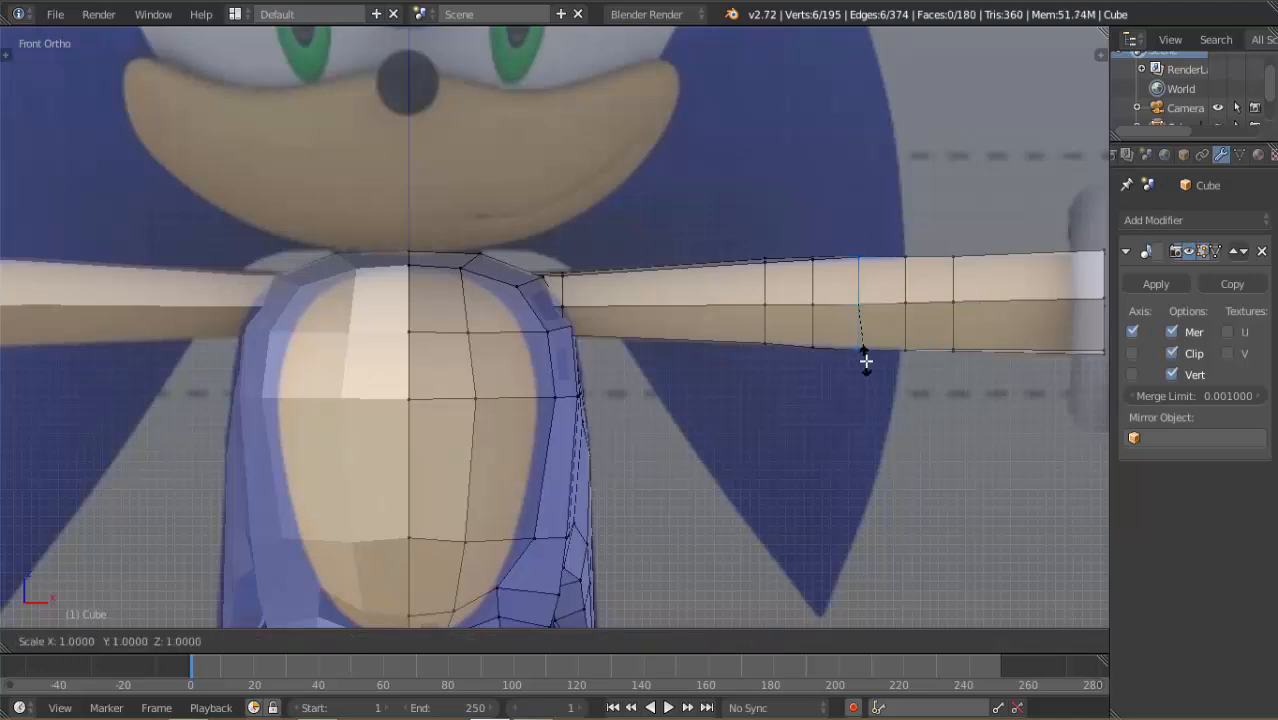
{"action": "left_click", "coordinate": [825, 337]}
Scale down the fourth loop from the arm's inner end slightly and the third loop to about 0.97
{"action": "right_click", "coordinate": [812, 327], "text": "alt"}
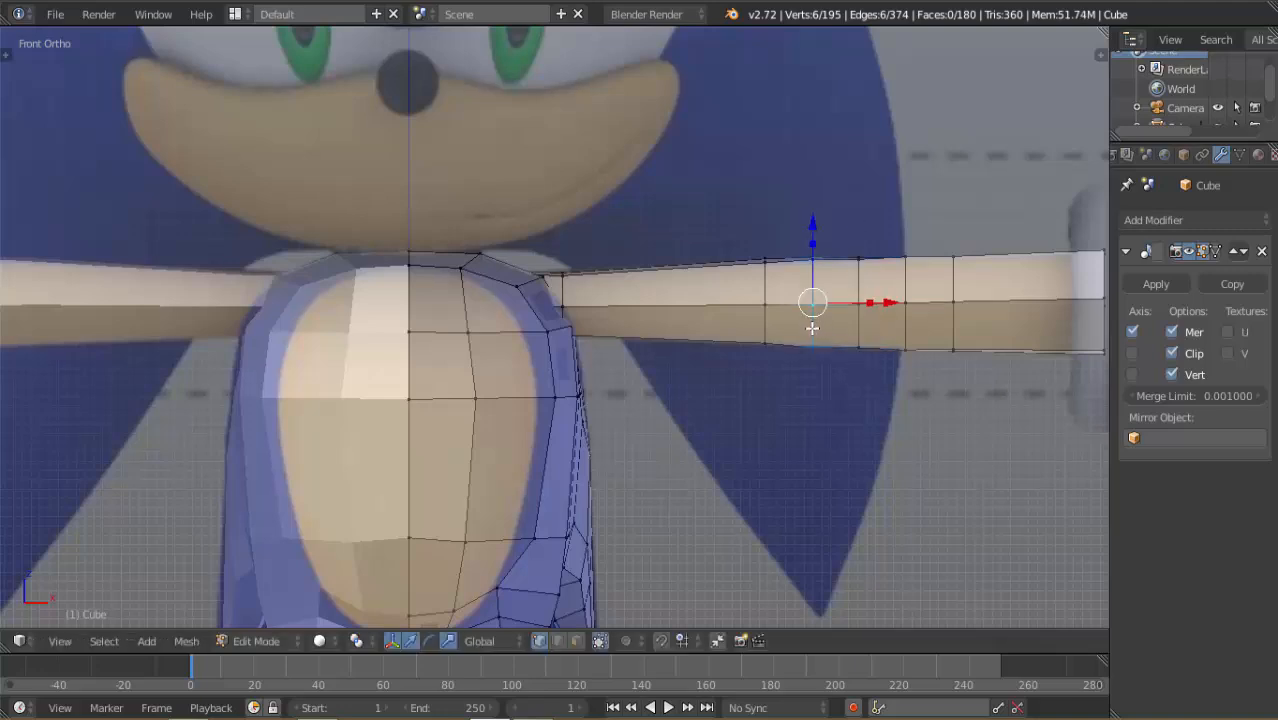
{"action": "key", "text": "s"}
{"action": "left_click", "coordinate": [813, 362]}
{"action": "right_click", "coordinate": [762, 332], "text": "alt"}
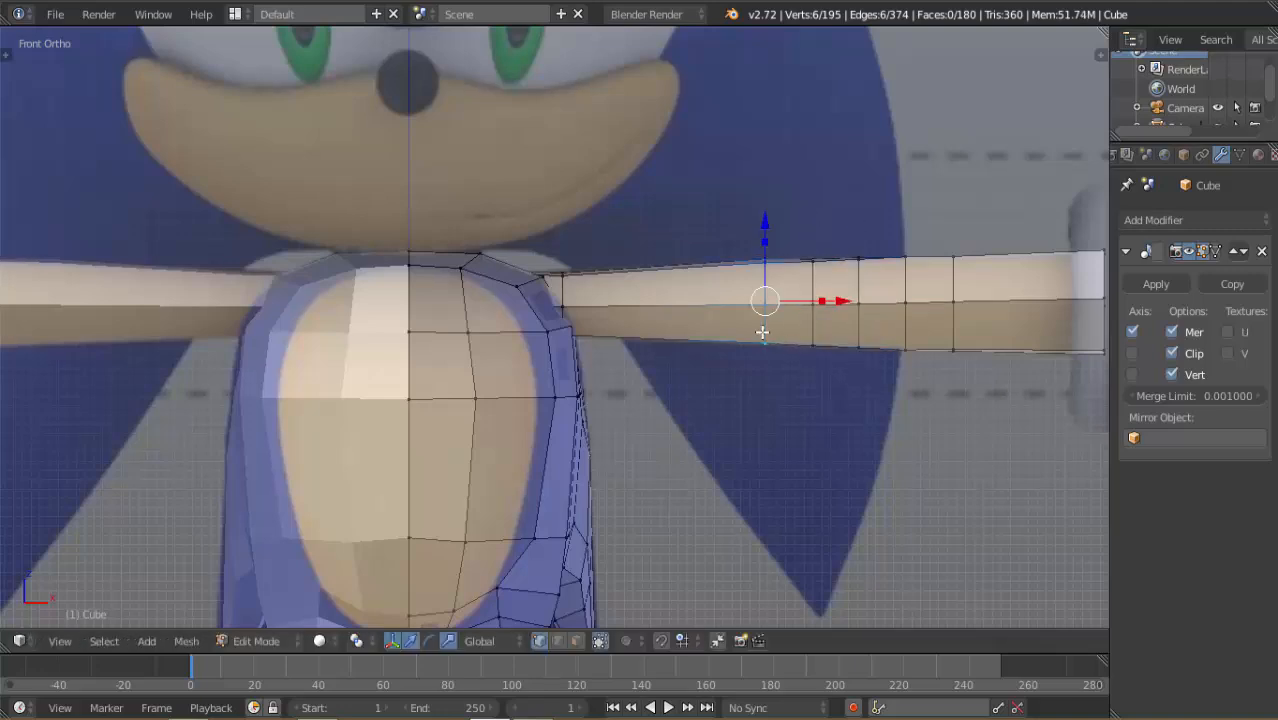
{"action": "key", "text": "s"}
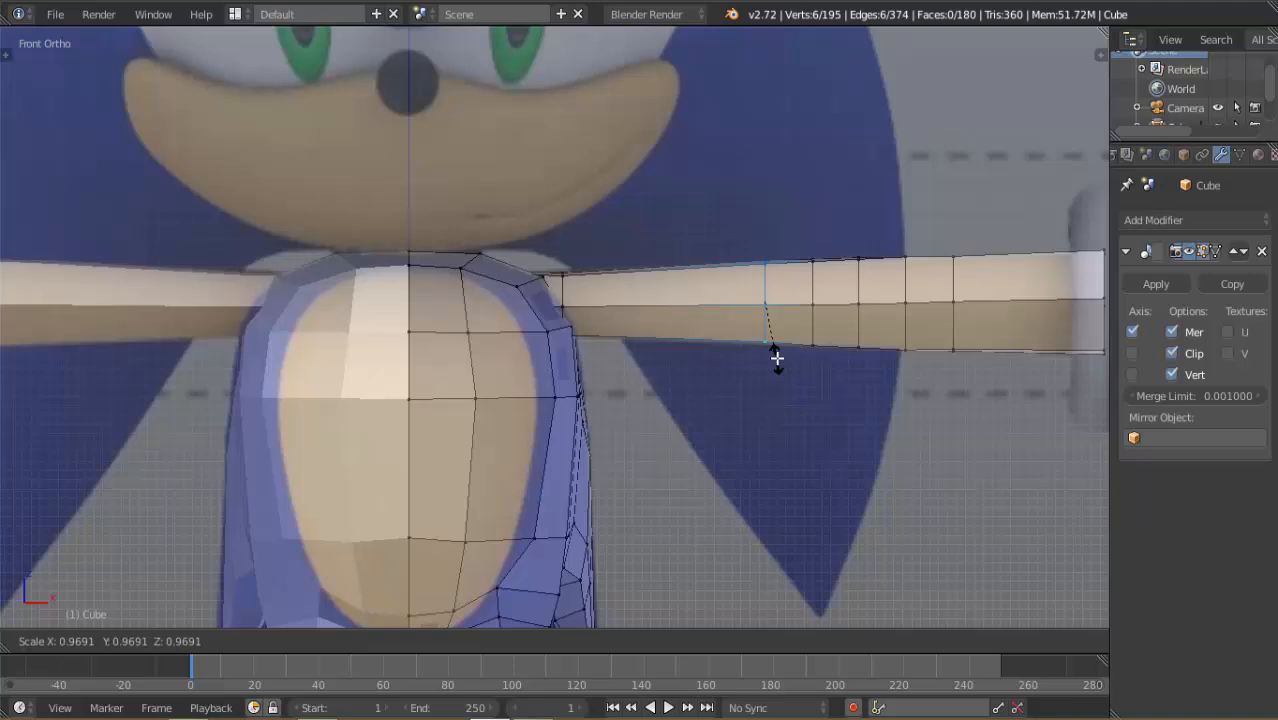
{"action": "left_click", "coordinate": [778, 355]}
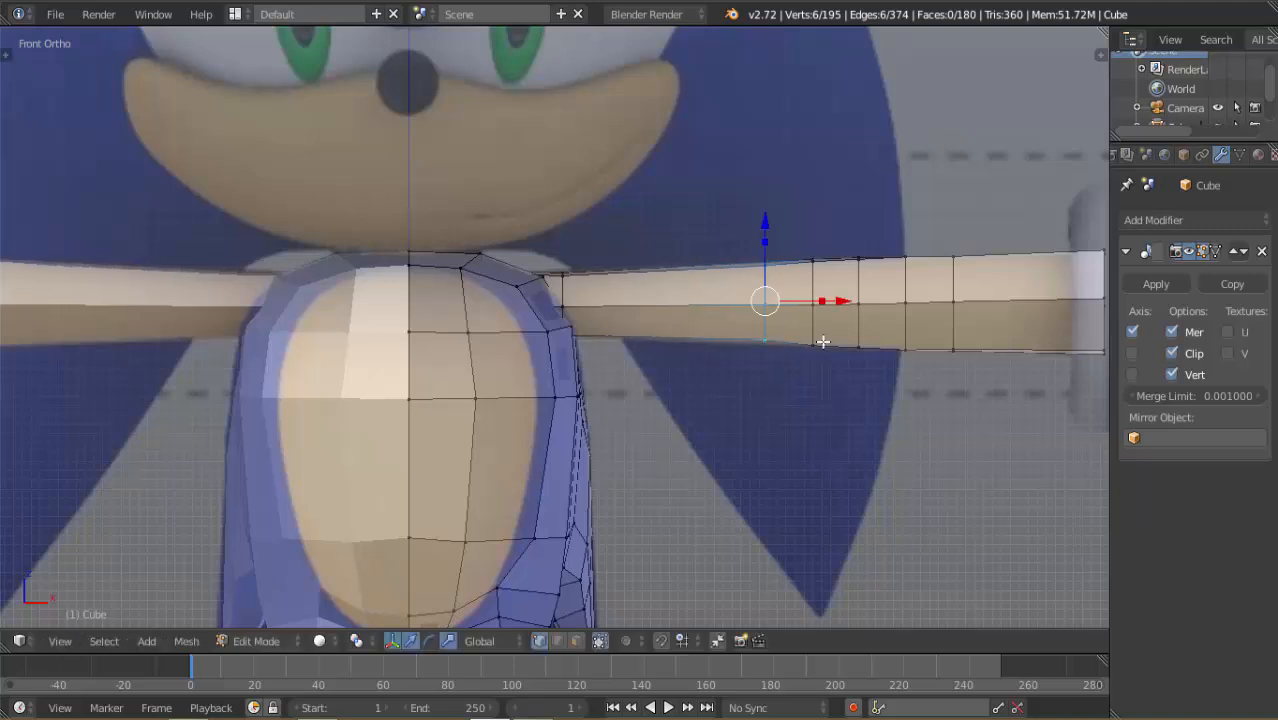
Scale the wrist-end loop of the arm down slightly to match the reference
{"action": "scroll", "coordinate": [860, 302], "scroll_direction": "down", "scroll_amount": 2, "text": "ctrl"}
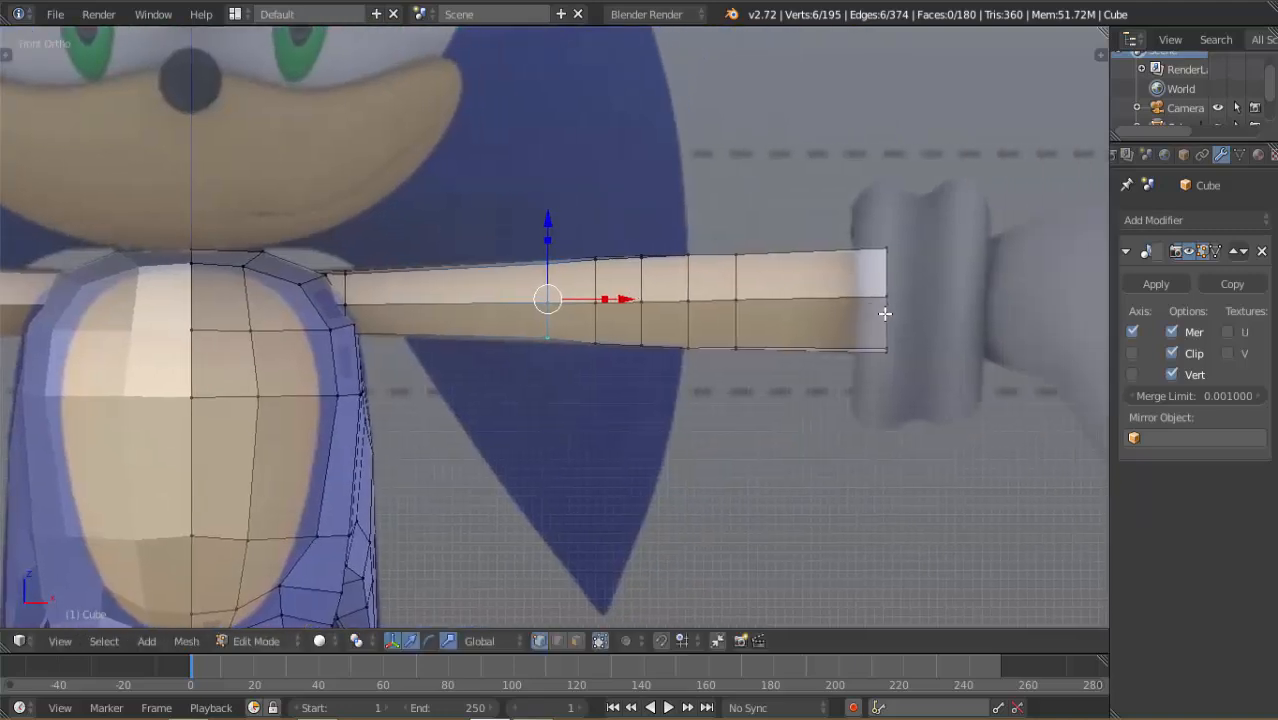
{"action": "right_click", "coordinate": [886, 322], "text": "alt"}
{"action": "key", "text": "s"}
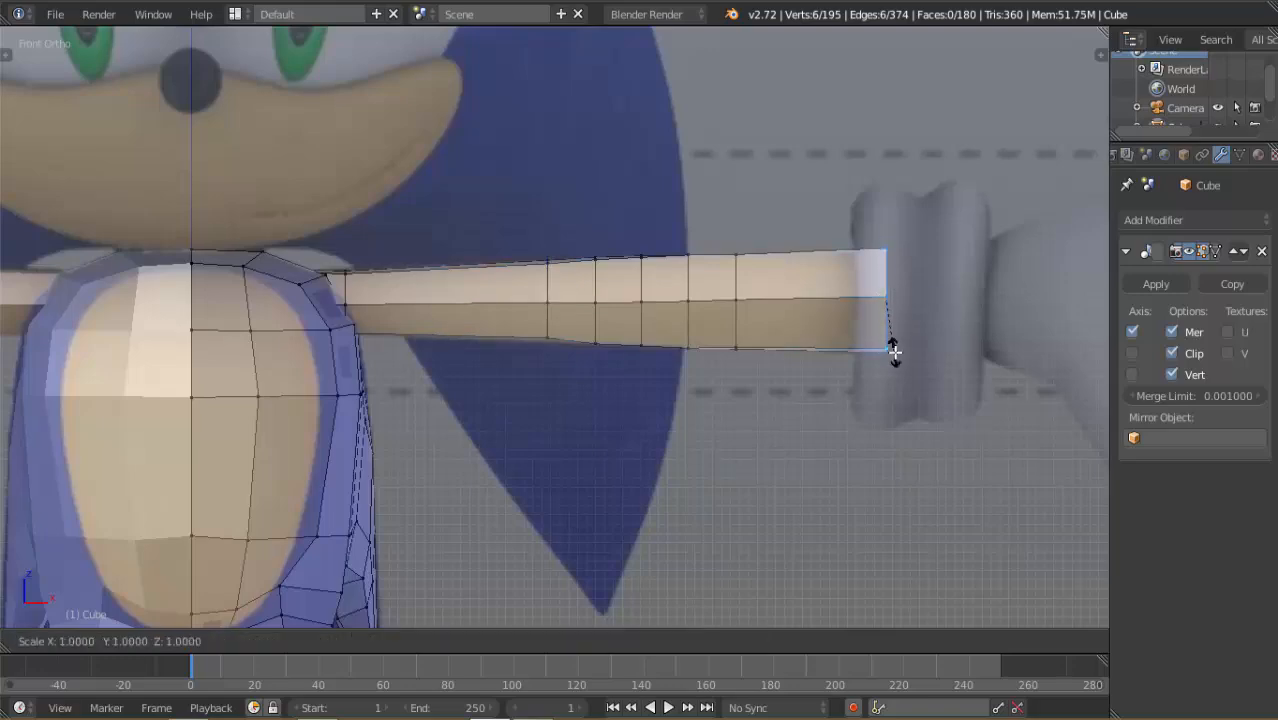
{"action": "left_click", "coordinate": [893, 350]}
Examine the tapered arm from an angled view and from the front, in and out of Edit Mode
{"action": "scroll", "coordinate": [759, 340], "scroll_direction": "down", "scroll_amount": 4}
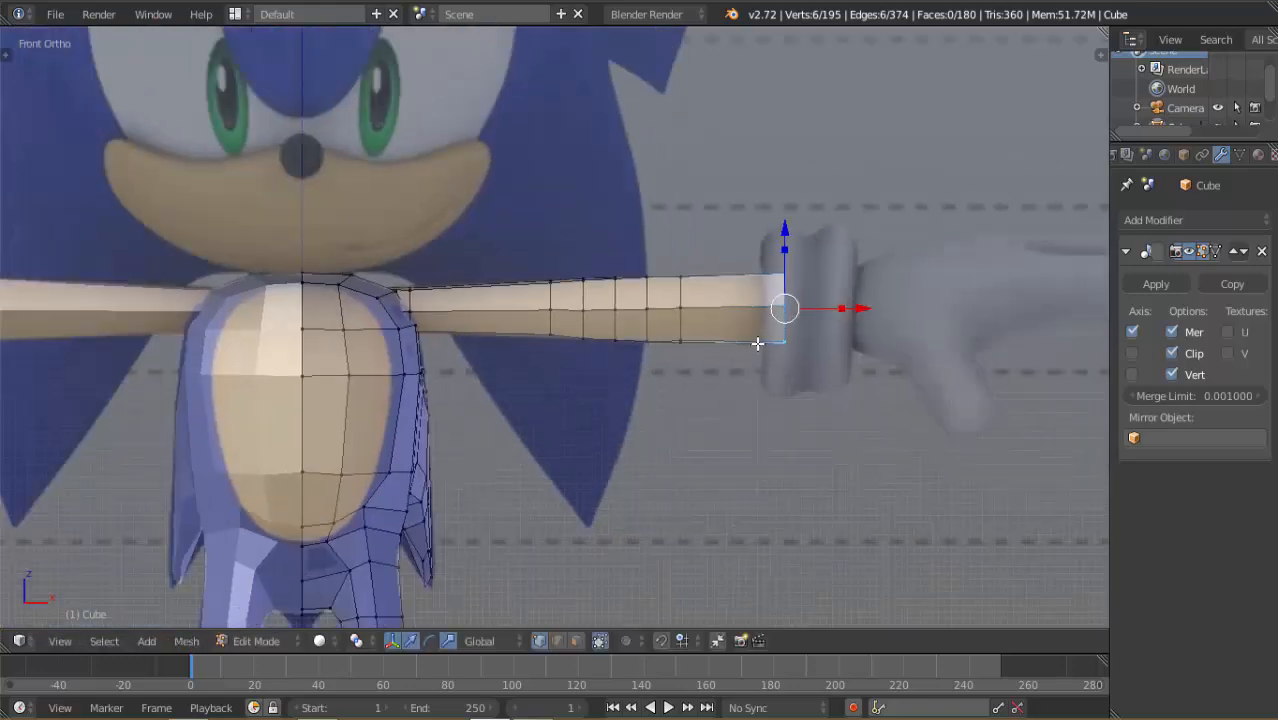
{"action": "middle_click_drag", "start_coordinate": [740, 330], "coordinate": [515, 415]}
{"action": "middle_click_drag", "start_coordinate": [648, 382], "coordinate": [783, 339]}
{"action": "scroll", "coordinate": [548, 332], "scroll_direction": "up", "scroll_amount": 5}
{"action": "key", "text": "KP_1"}
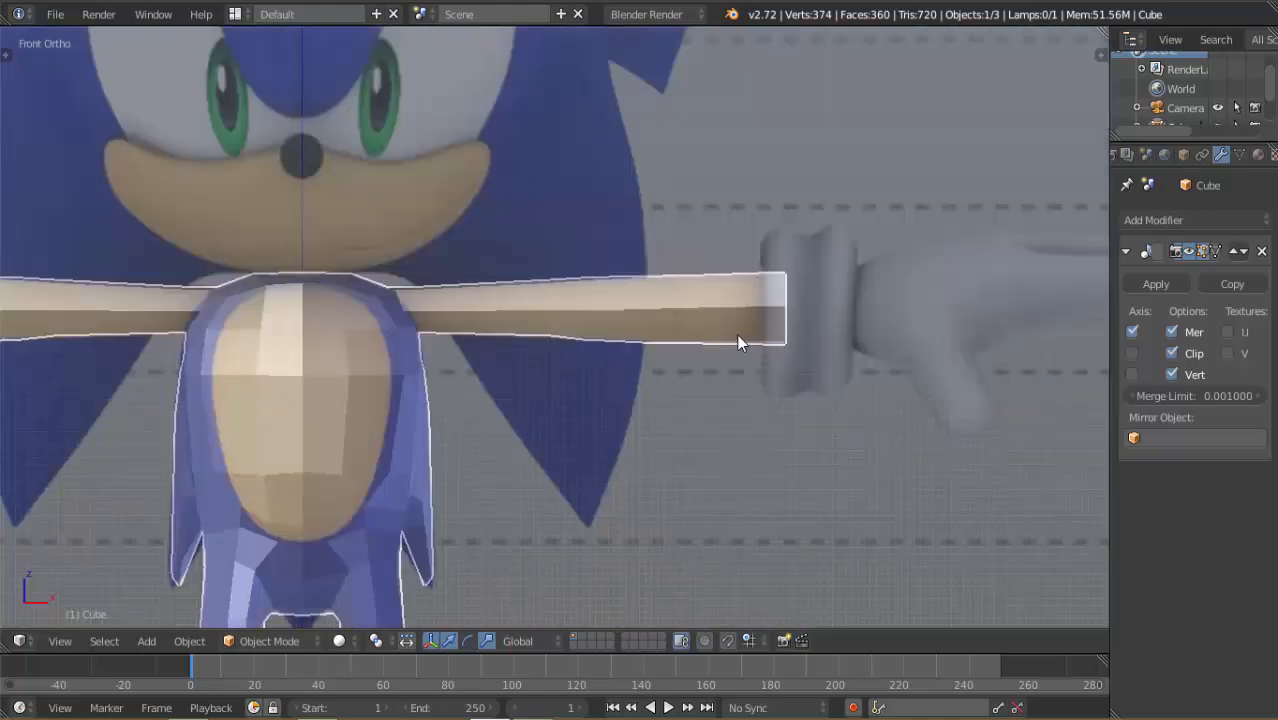
{"action": "key", "text": "Tab"}
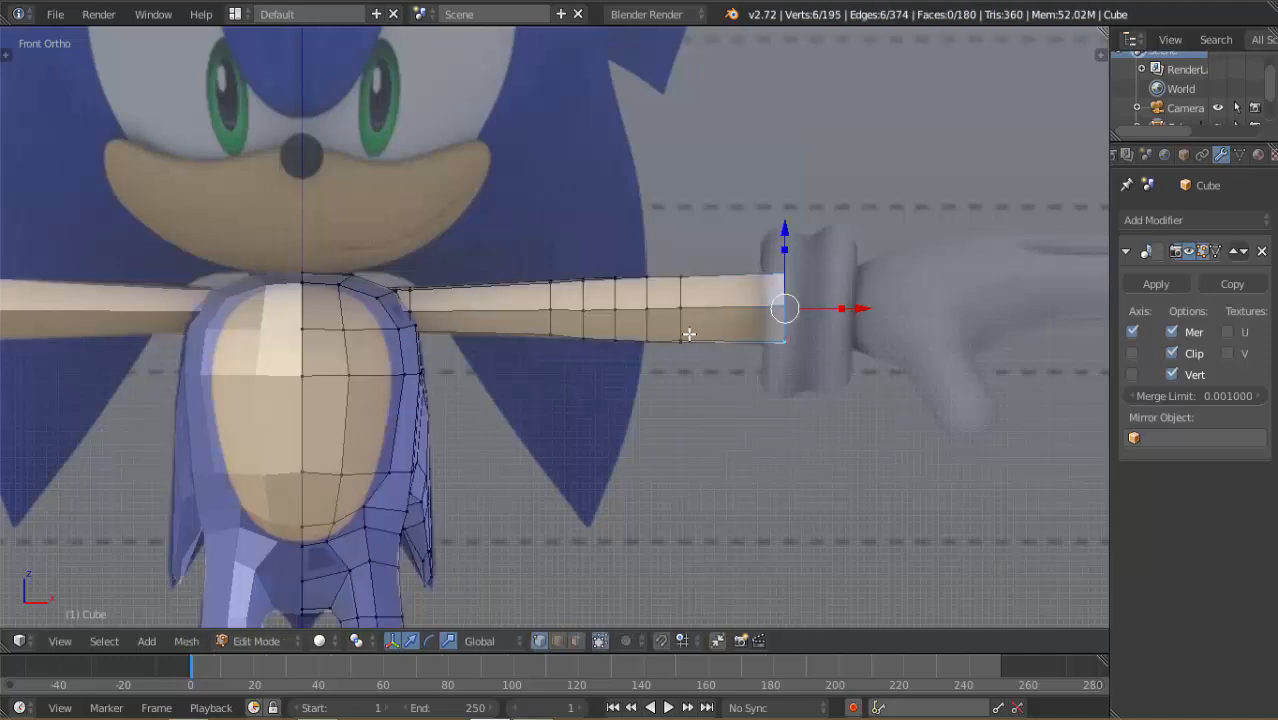
{"action": "scroll", "coordinate": [689, 334], "scroll_direction": "up", "scroll_amount": 3}
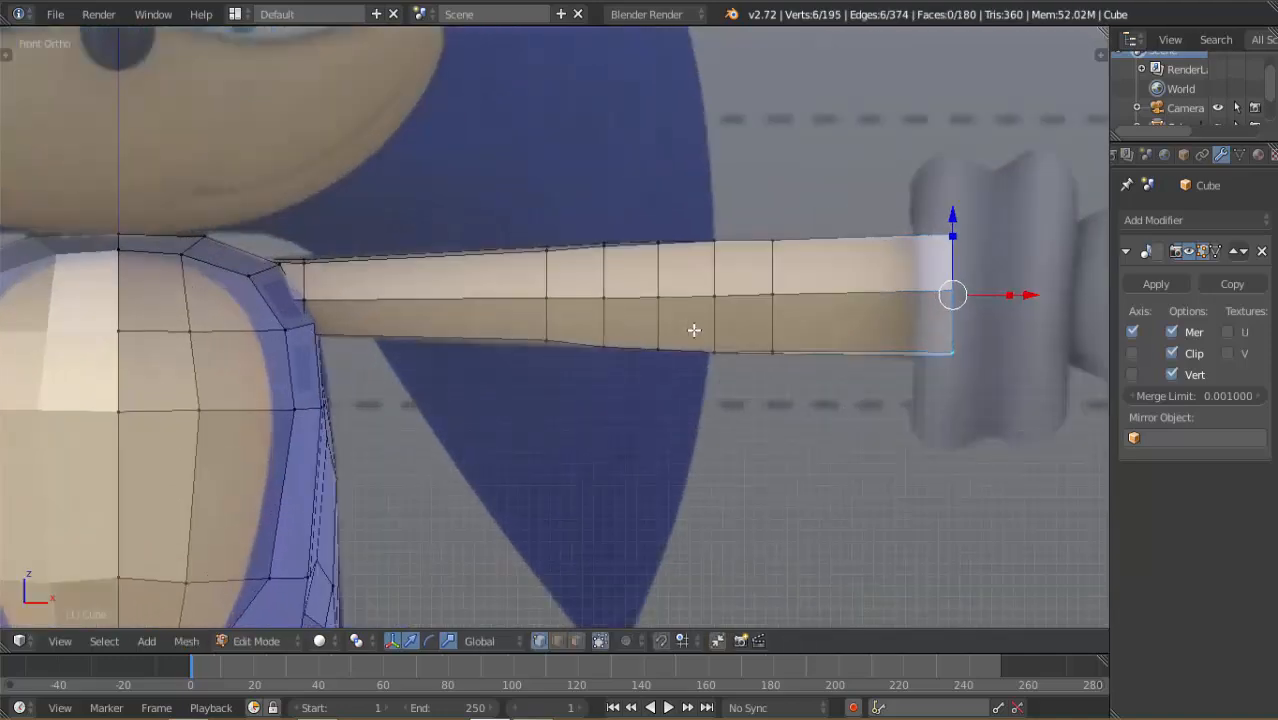
{"action": "key", "text": "Tab"}
{"action": "key", "text": "Tab"}
Scale the third loop from the arm's inner end up slightly and lower it by about 0.0006 to meet the reference's lower edge
{"action": "right_click", "coordinate": [550, 325], "text": "alt"}
{"action": "scroll", "coordinate": [560, 345], "scroll_direction": "up", "scroll_amount": 2}
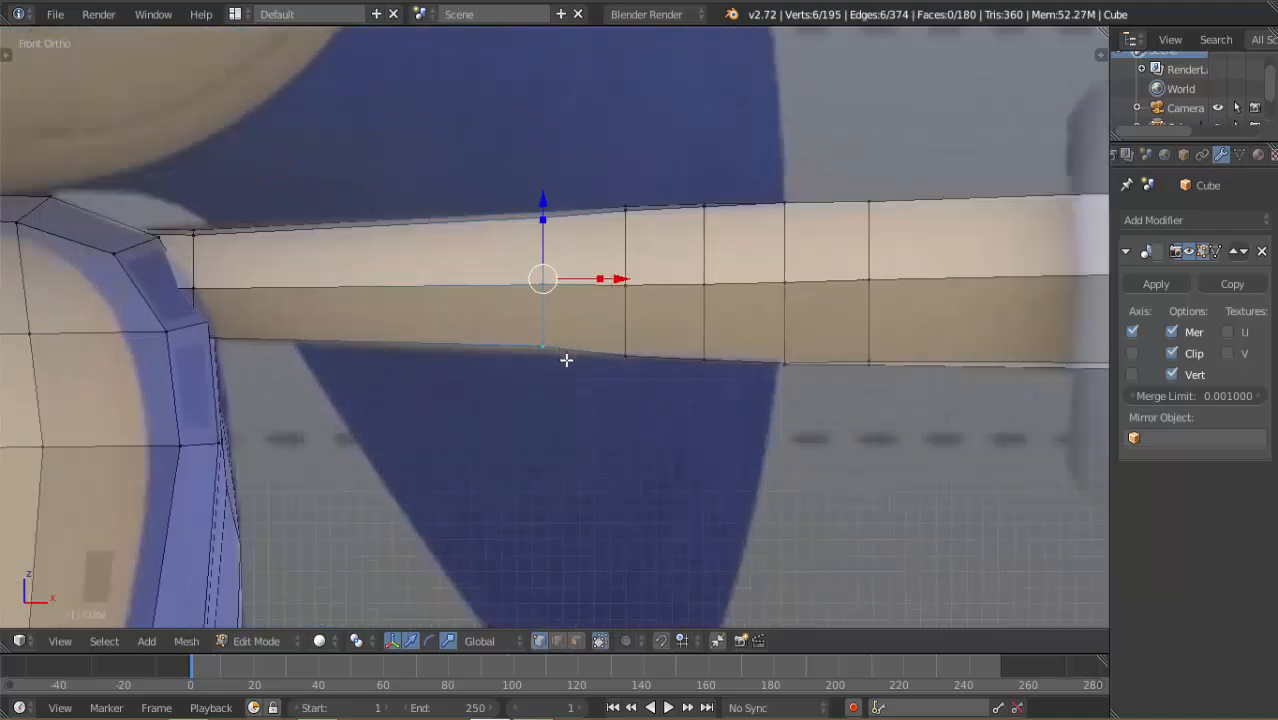
{"action": "key", "text": "s"}
{"action": "key", "text": "Escape"}
{"action": "key", "text": "g"}
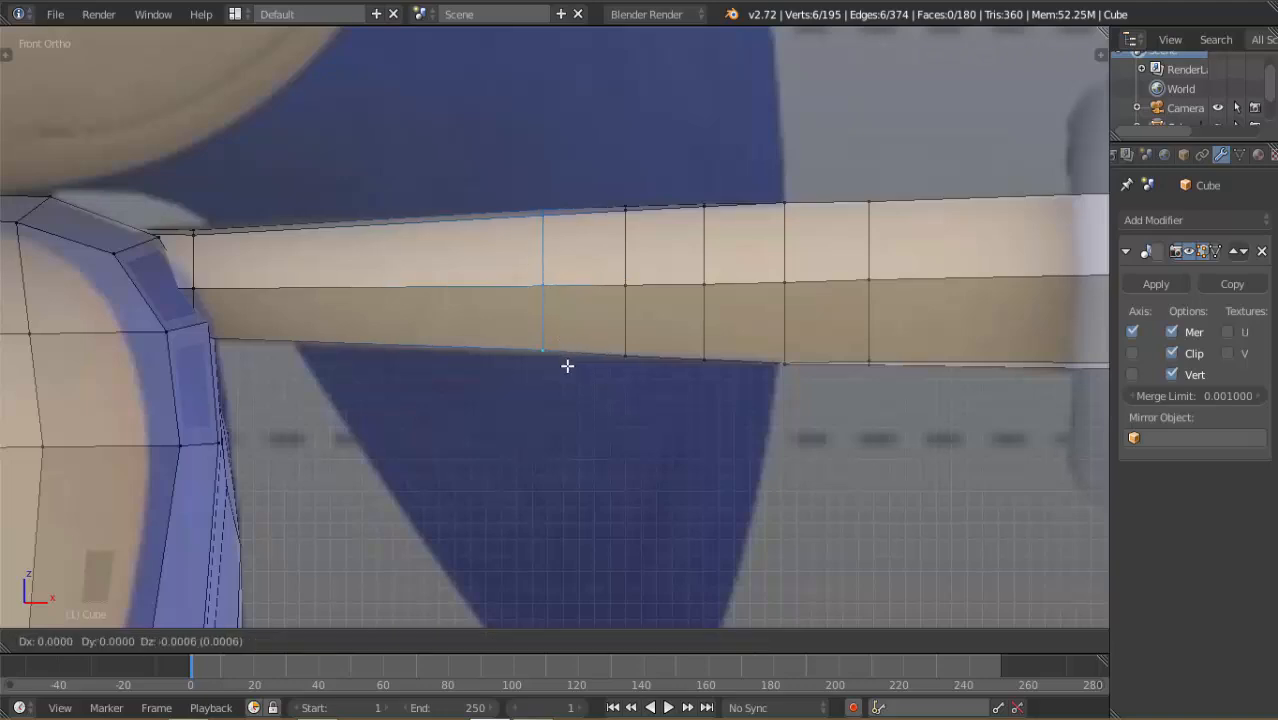
{"action": "key", "text": "Escape"}
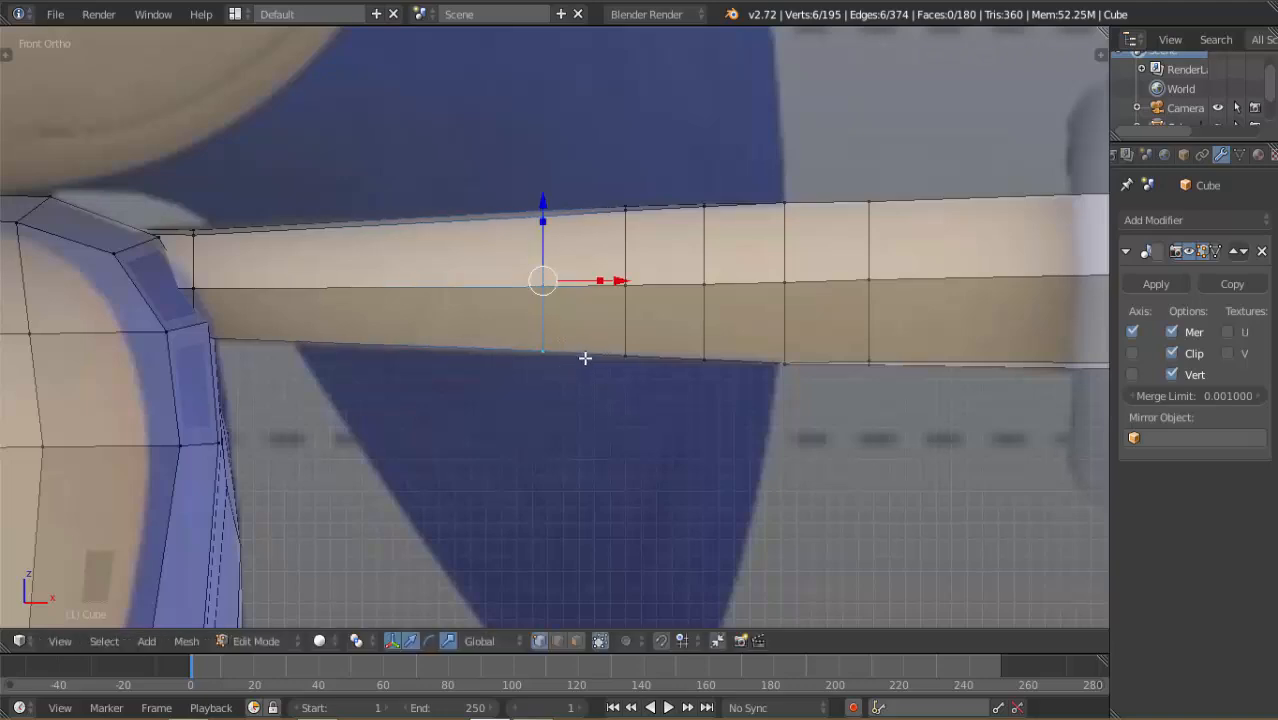
{"action": "right_click", "coordinate": [876, 313], "text": "alt"}
{"action": "key", "text": "s"}
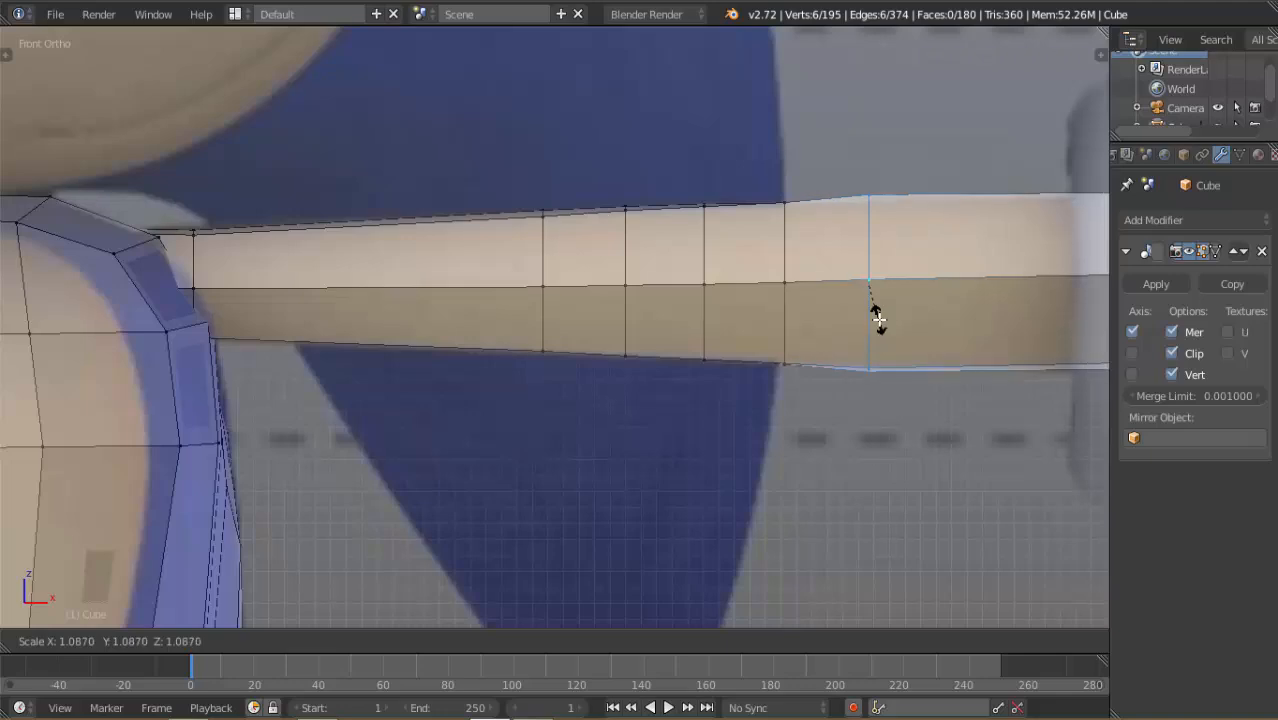
{"action": "key", "text": "Escape"}
{"action": "right_click", "coordinate": [711, 313], "text": "alt"}
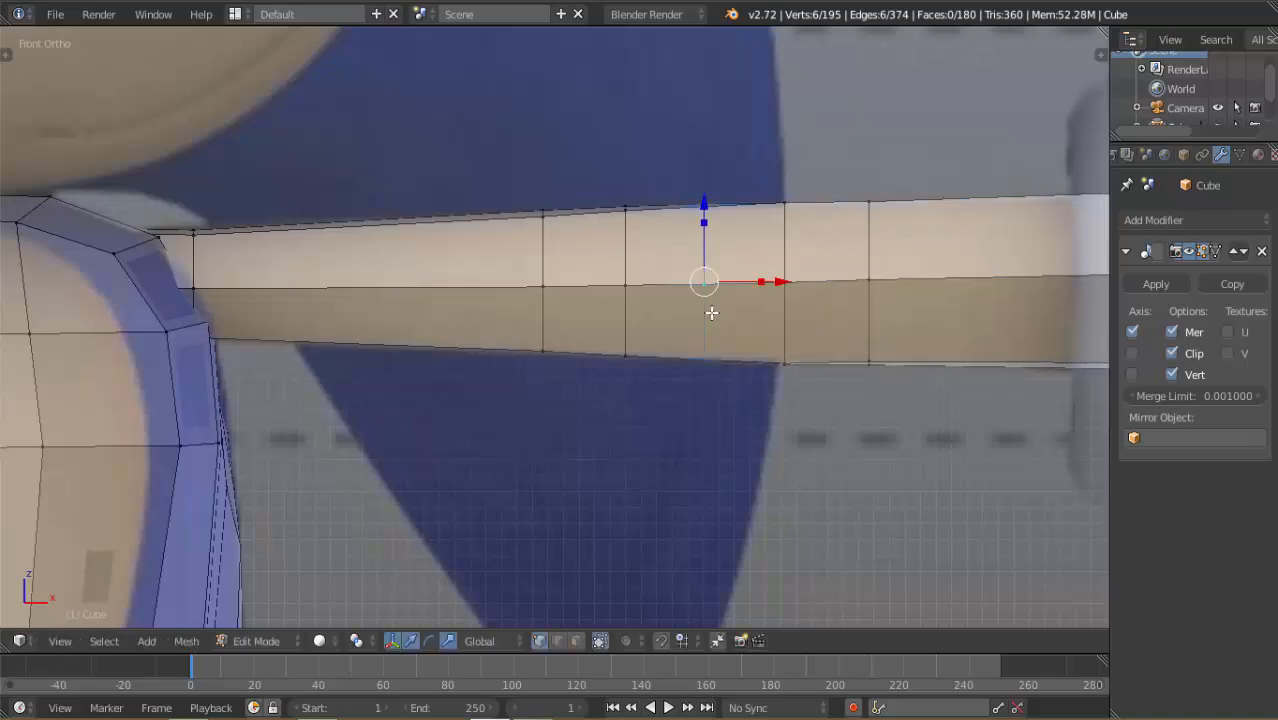
{"action": "key", "text": "s"}
{"action": "key", "text": "Escape"}
Inspect the whole body's shape from angled and front views, in and out of Edit Mode
{"action": "scroll", "coordinate": [618, 325], "scroll_direction": "down", "scroll_amount": 4}
{"action": "key", "text": "Tab"}
{"action": "middle_click_drag", "start_coordinate": [702, 343], "coordinate": [813, 295]}
{"action": "key", "text": "KP_1"}
{"action": "scroll", "coordinate": [705, 373], "scroll_direction": "down", "scroll_amount": 8}
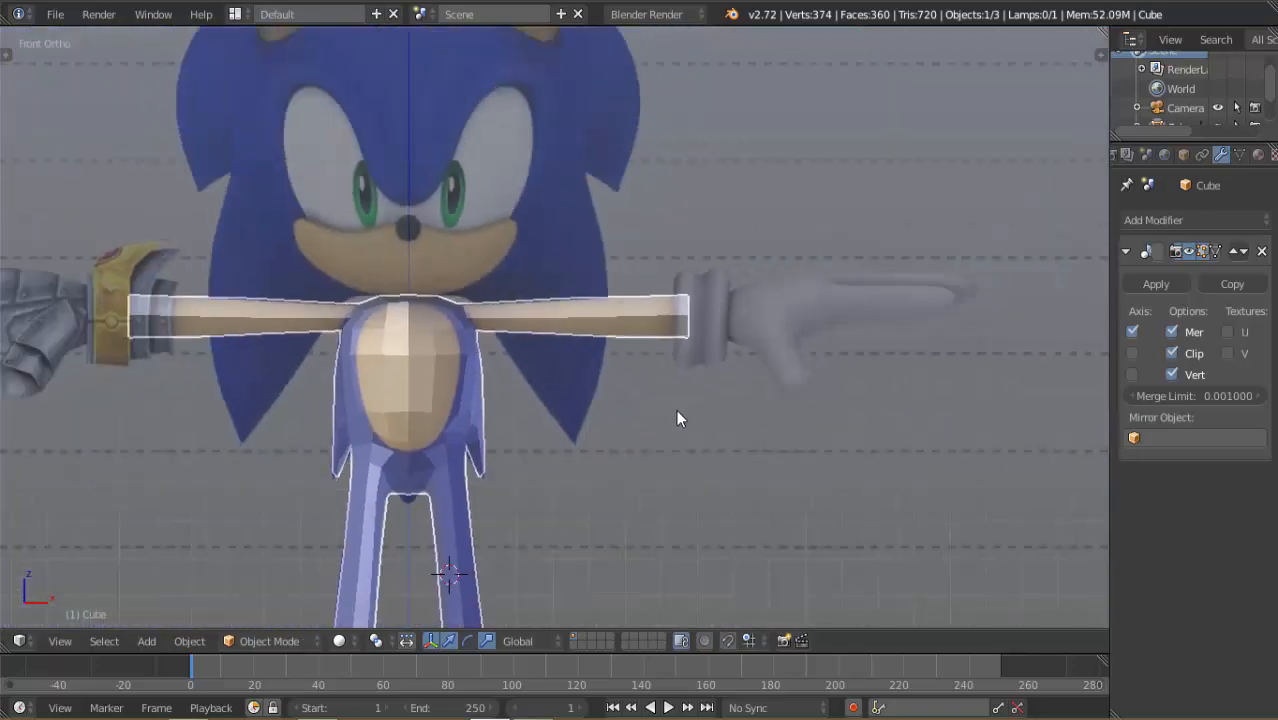
{"action": "scroll", "coordinate": [664, 402], "scroll_direction": "up", "scroll_amount": 5}
{"action": "key", "text": "Tab"}
{"action": "middle_click_drag", "start_coordinate": [605, 386], "coordinate": [700, 325]}
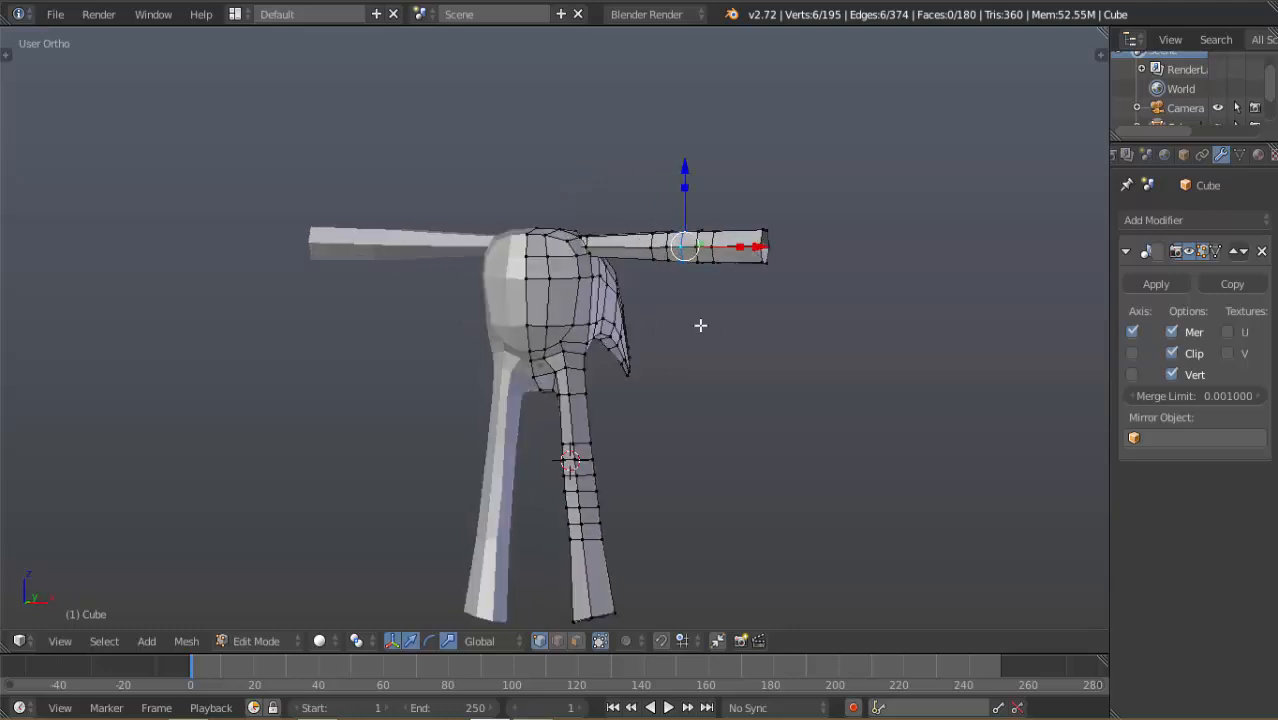
{"action": "key", "text": "KP_1"}
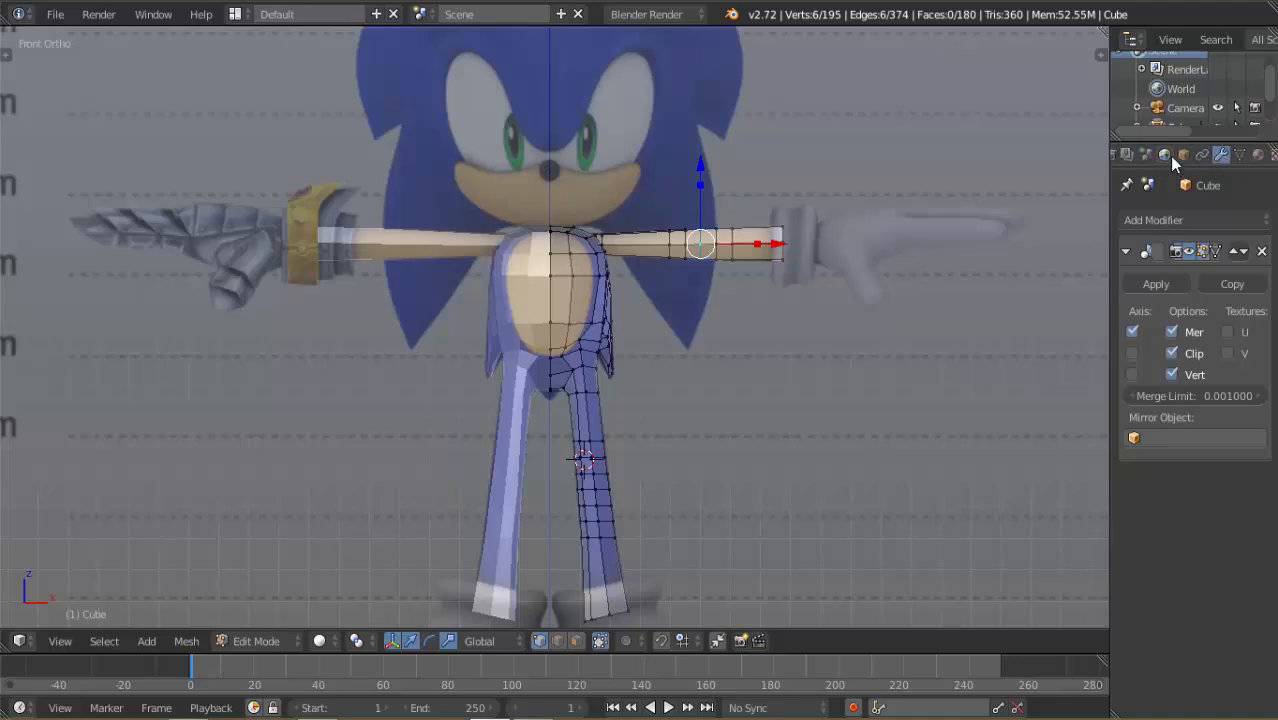
Widen the Properties editor and display the body's material settings
{"action": "scroll", "coordinate": [1170, 157], "scroll_direction": "up", "scroll_amount": 3}
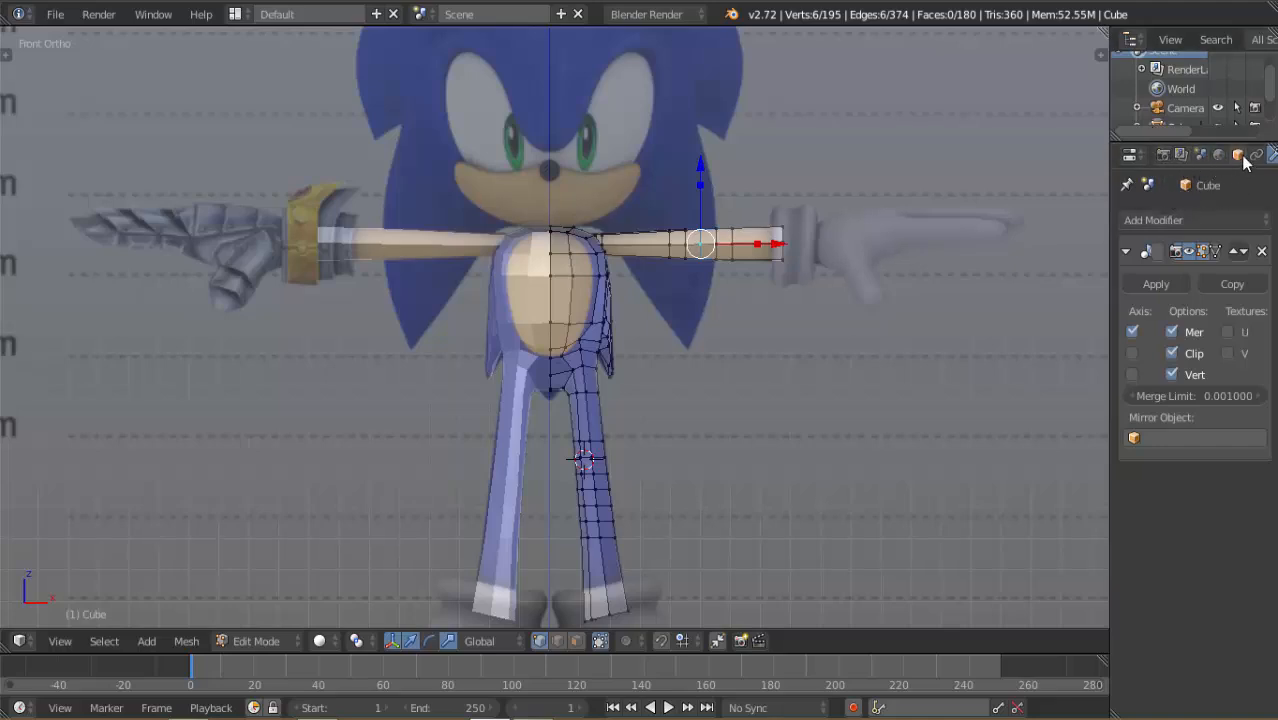
{"action": "scroll", "coordinate": [1210, 158], "scroll_direction": "down", "scroll_amount": 3}
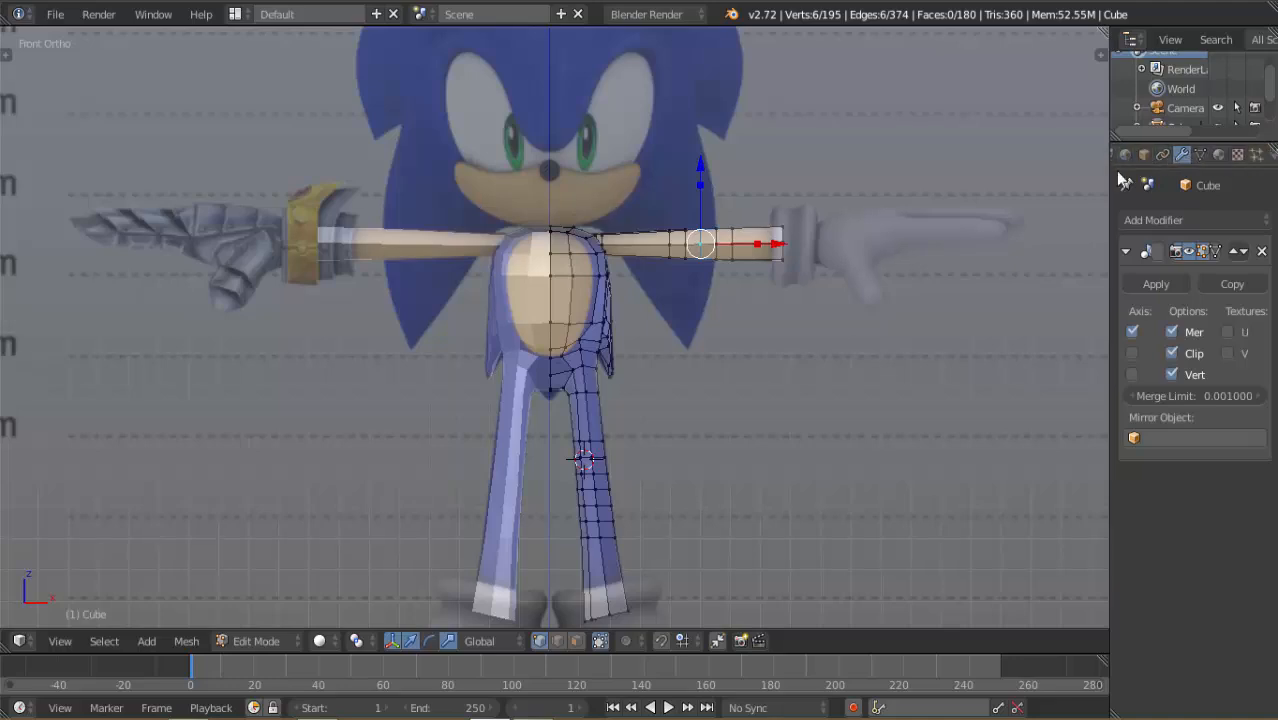
{"action": "left_click_drag", "start_coordinate": [1108, 177], "coordinate": [979, 178]}
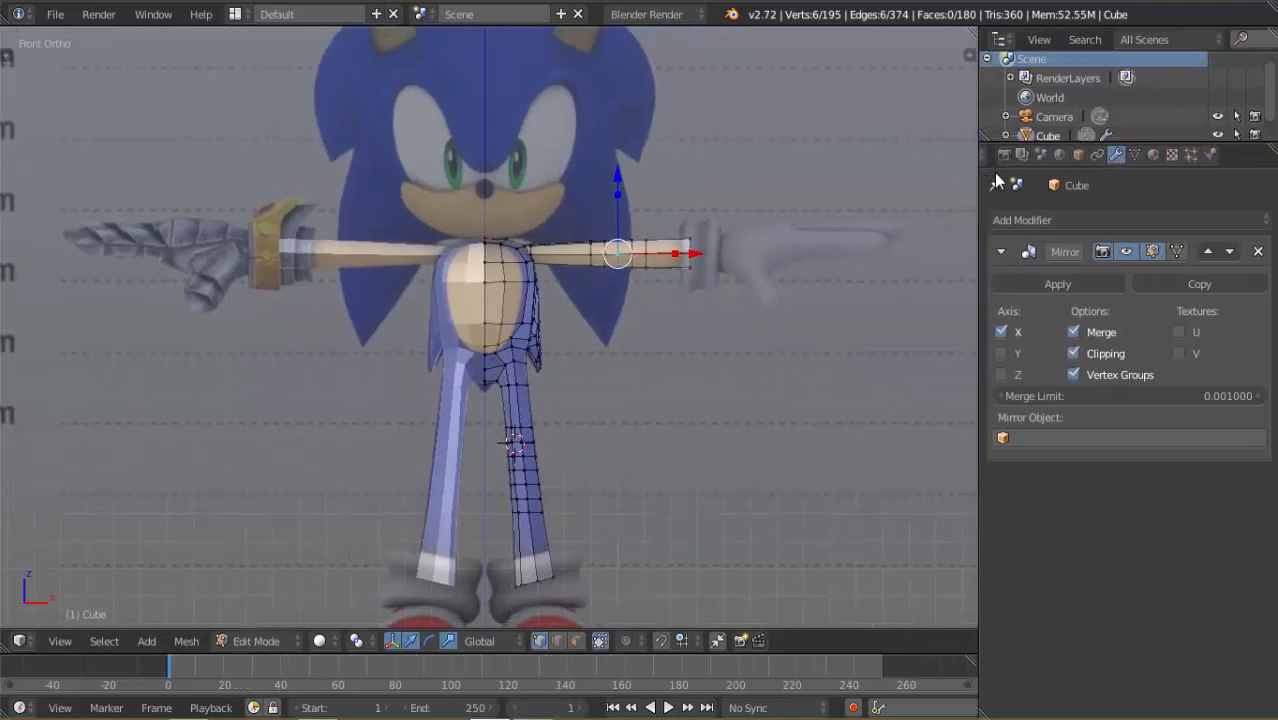
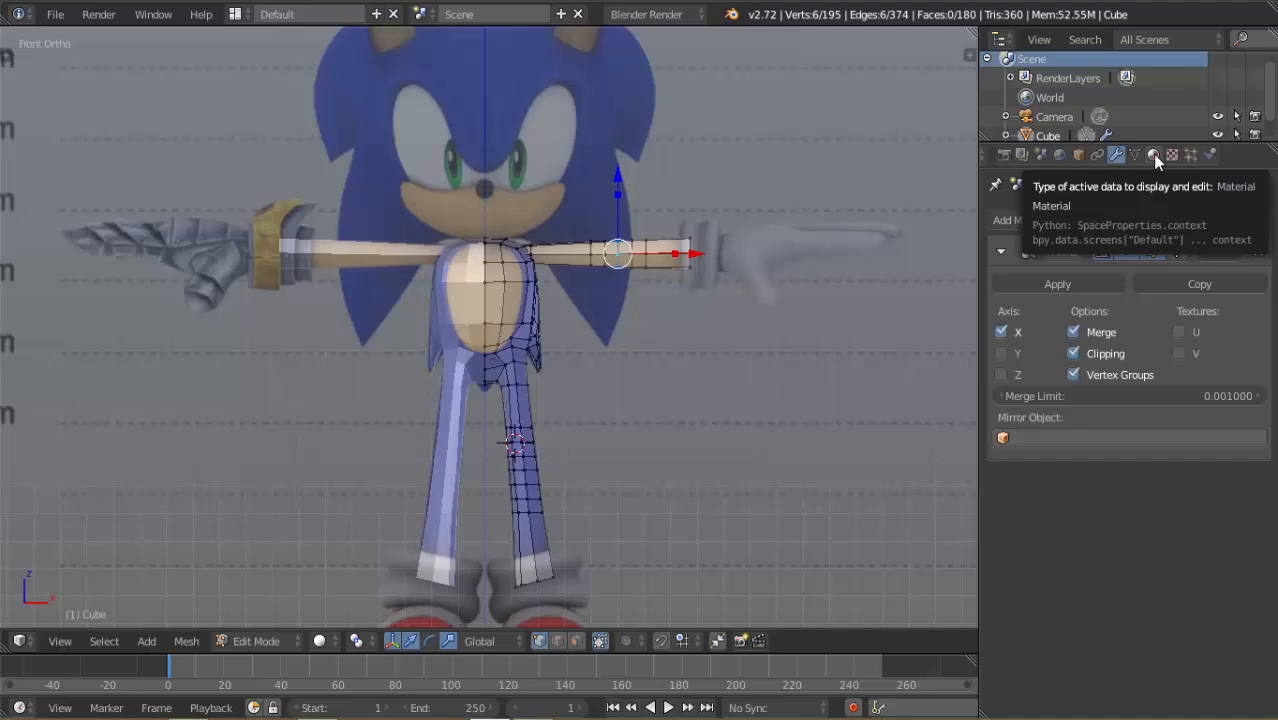
{"action": "left_click", "coordinate": [1152, 154]}
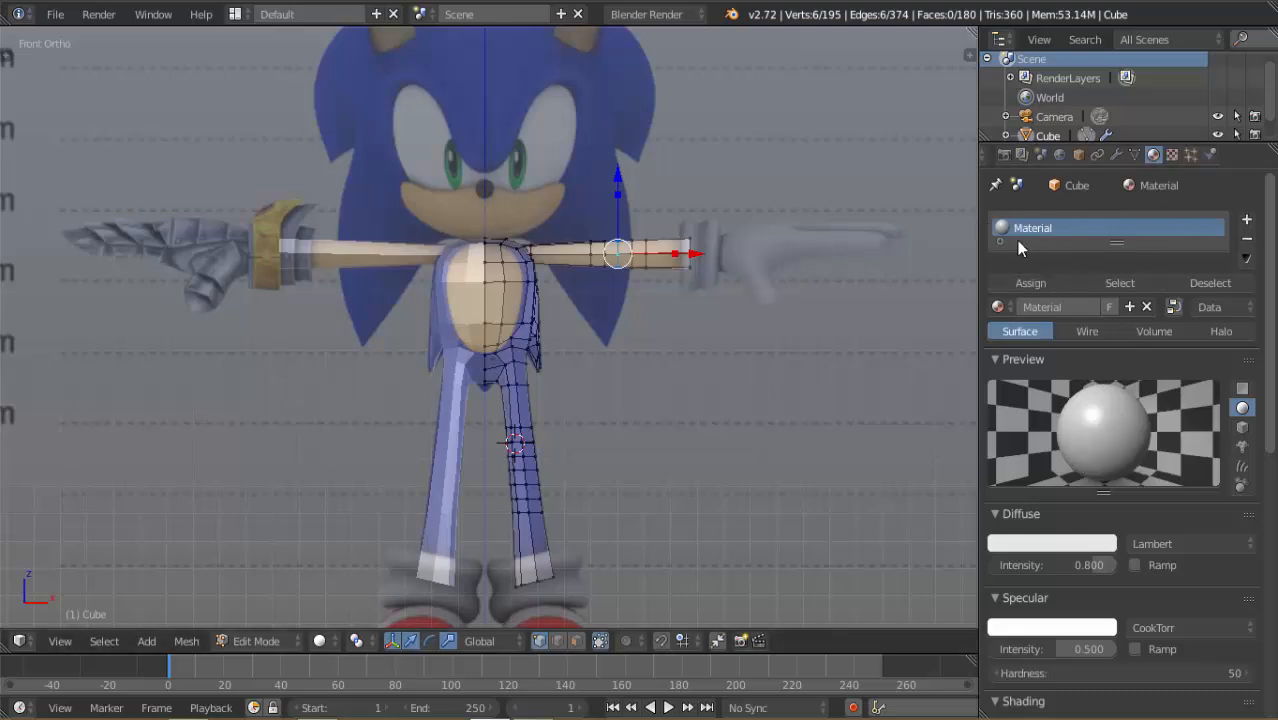
Set the body material's diffuse colour to a pure blue, about R 0.002, G 0.000, B 0.800
{"action": "left_click", "coordinate": [1018, 546]}
{"action": "left_click_drag", "start_coordinate": [1020, 362], "coordinate": [1087, 337]}
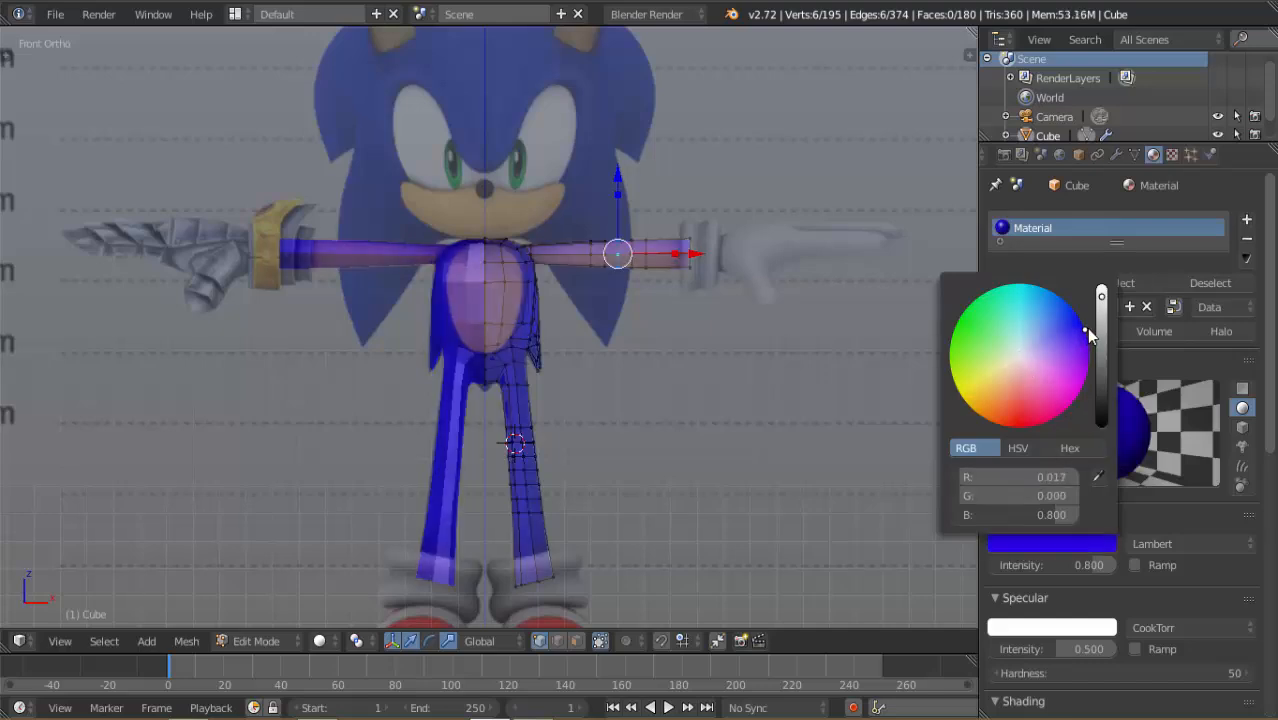
{"action": "mouse_move", "coordinate": [1088, 328]}
{"action": "left_mouse_down"}
{"action": "mouse_move", "coordinate": [1084, 292]}
{"action": "mouse_move", "coordinate": [1108, 316]}
{"action": "mouse_move", "coordinate": [1083, 330]}
{"action": "left_mouse_up"}
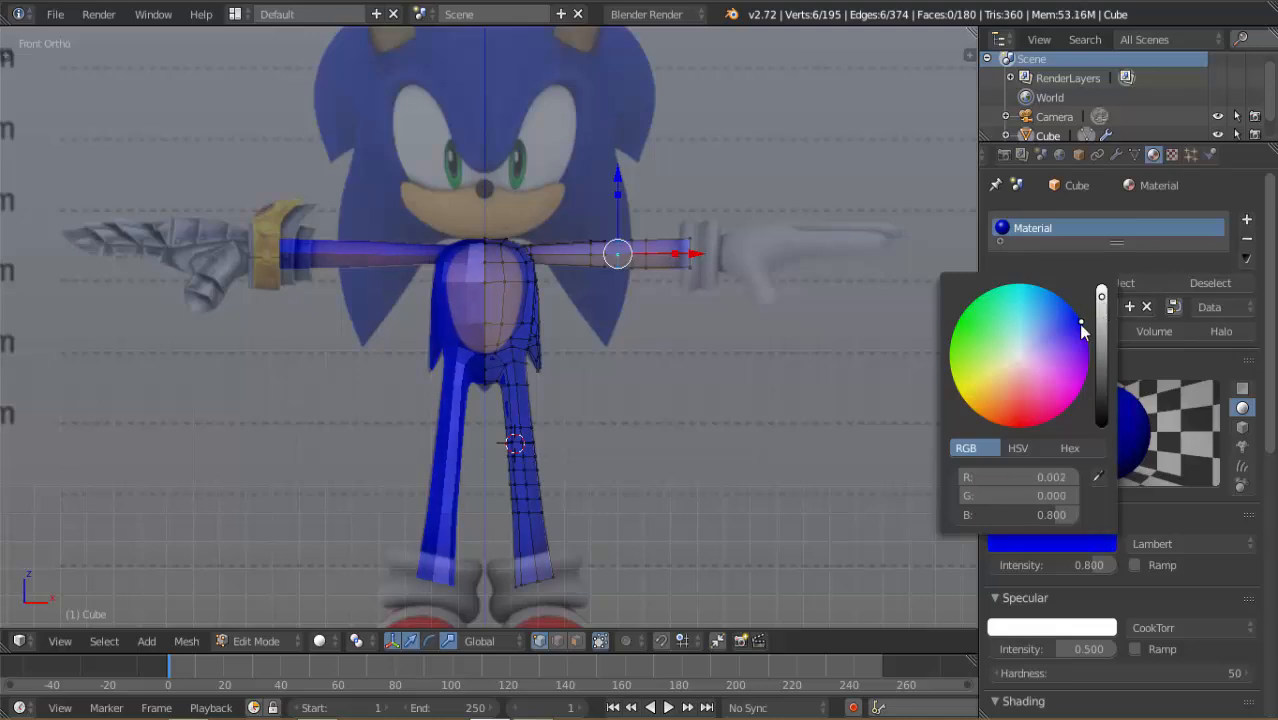
Display the front-axis background image's settings and raise its opacity to 1.000
{"action": "key", "text": "n"}
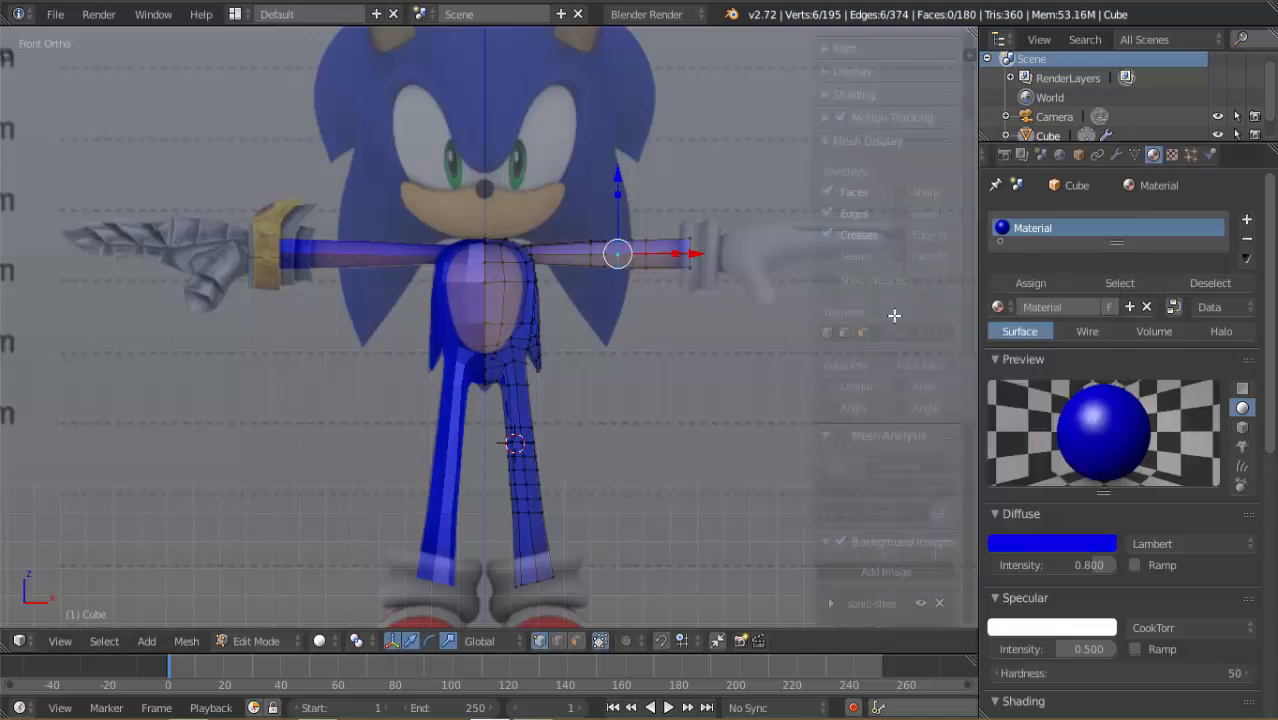
{"action": "scroll", "coordinate": [895, 383], "scroll_direction": "down", "scroll_amount": 12}
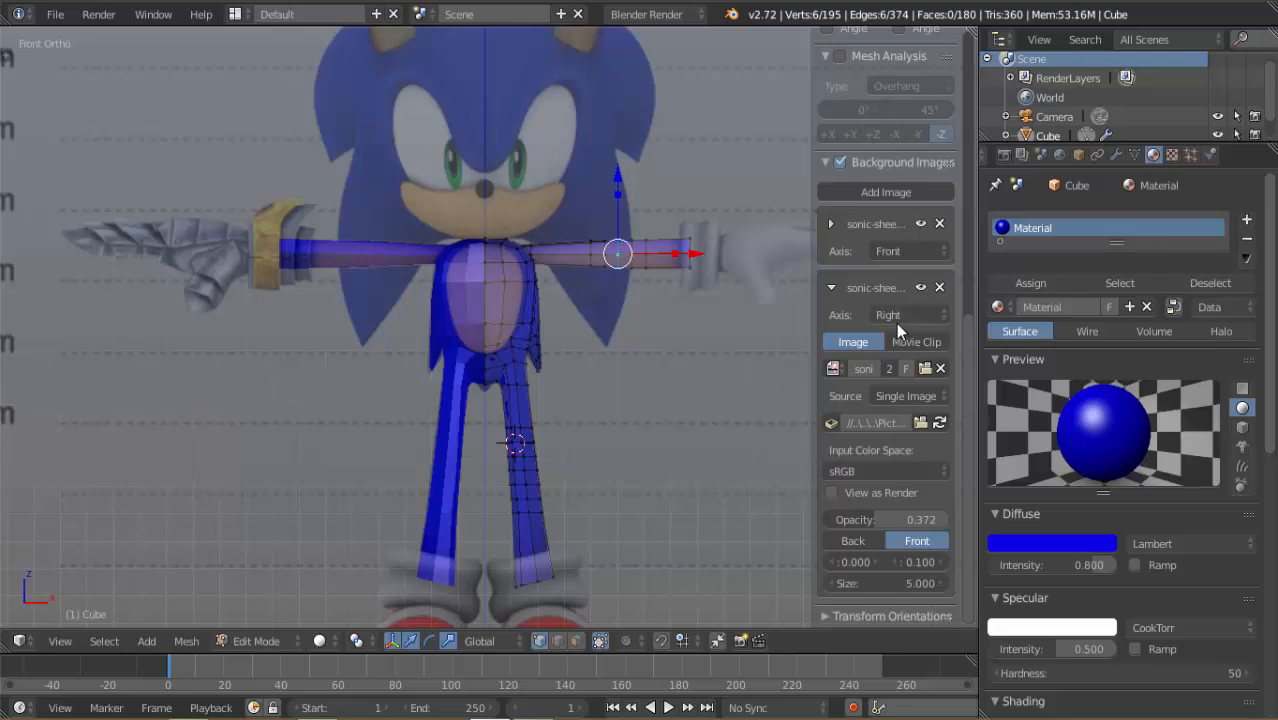
{"action": "left_click", "coordinate": [831, 288]}
{"action": "left_click", "coordinate": [830, 224]}
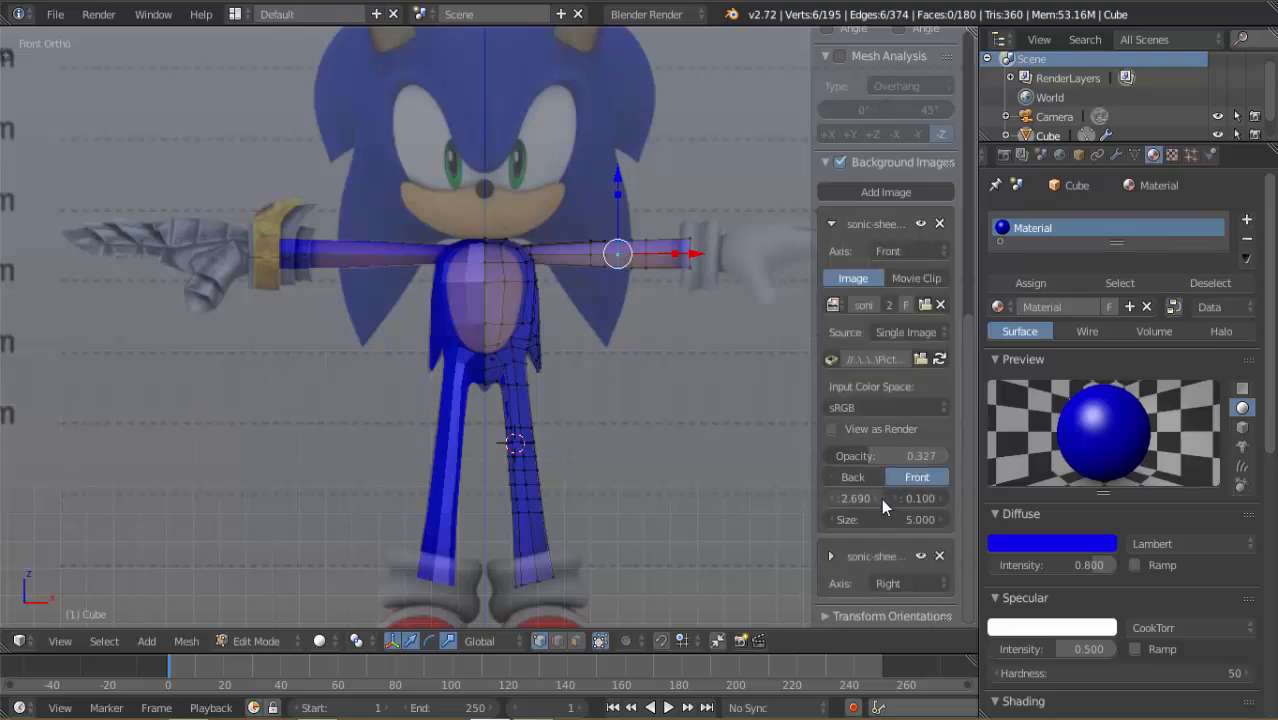
{"action": "left_click_drag", "start_coordinate": [865, 455], "coordinate": [923, 455]}
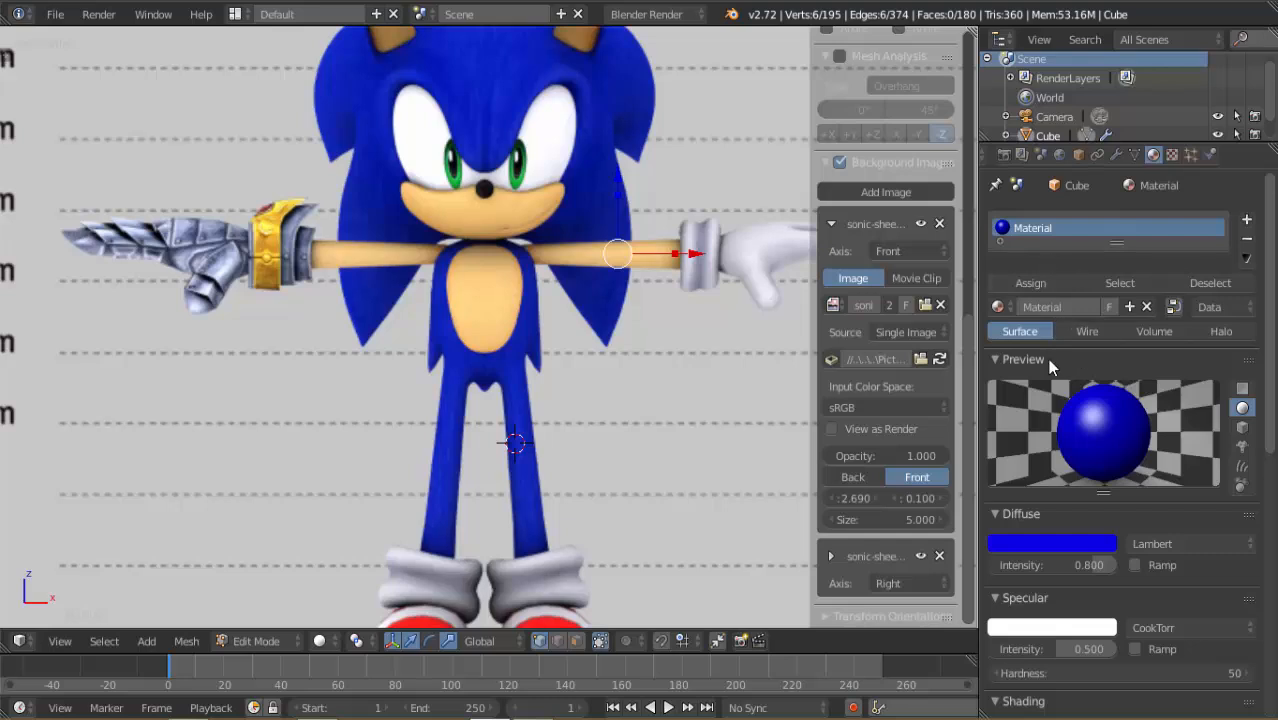
Sample the body material's diffuse colour from the blue of the reference's head, and lower the front image's opacity to 0.150
{"action": "left_click", "coordinate": [1050, 553]}
{"action": "left_click", "coordinate": [1092, 478]}
{"action": "left_click", "coordinate": [522, 74]}
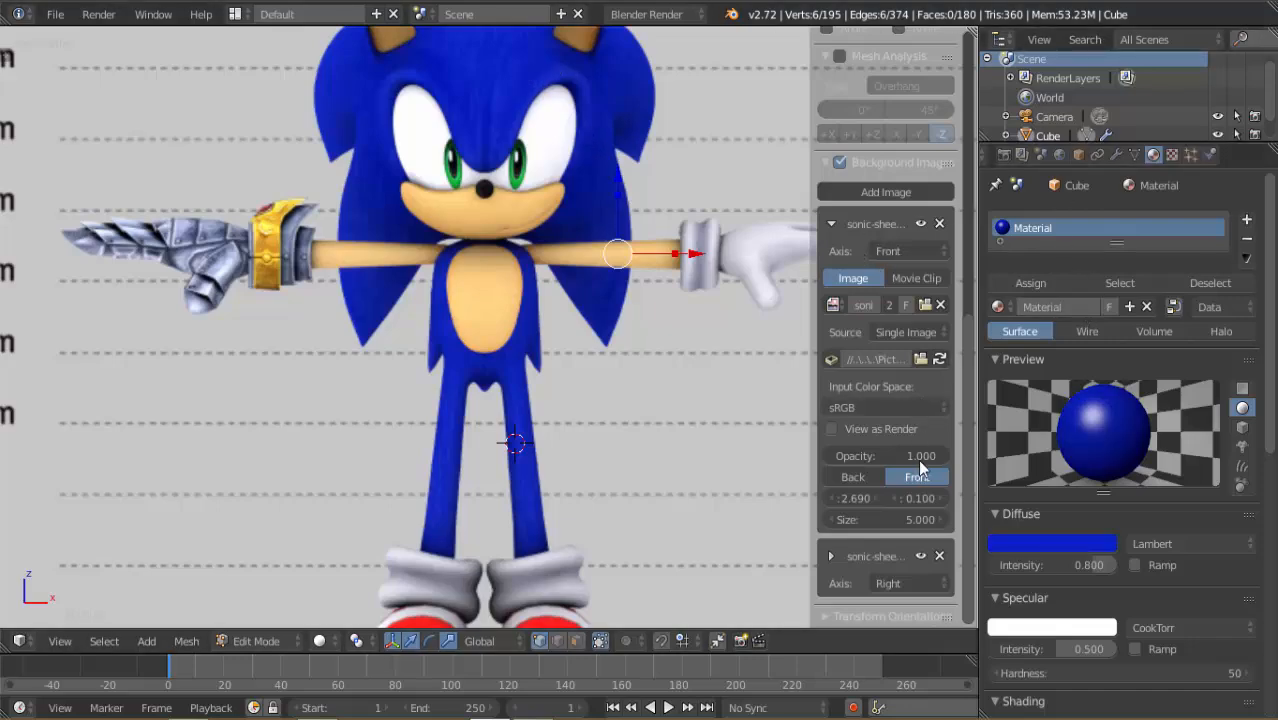
{"action": "left_click_drag", "start_coordinate": [919, 458], "coordinate": [818, 456]}
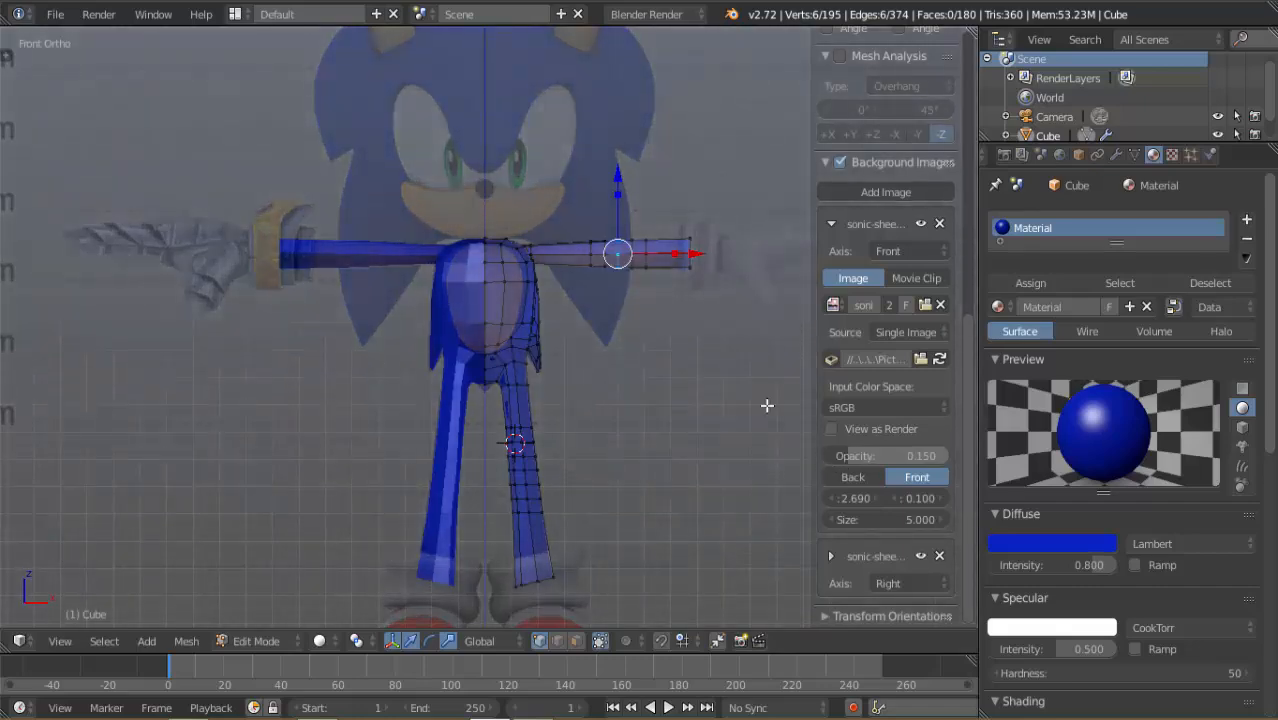
In front view, lower the six vertices along the belly's bottom edge by about 0.019 on Z to meet the reference outline
{"action": "middle_click_drag", "start_coordinate": [740, 420], "coordinate": [649, 365]}
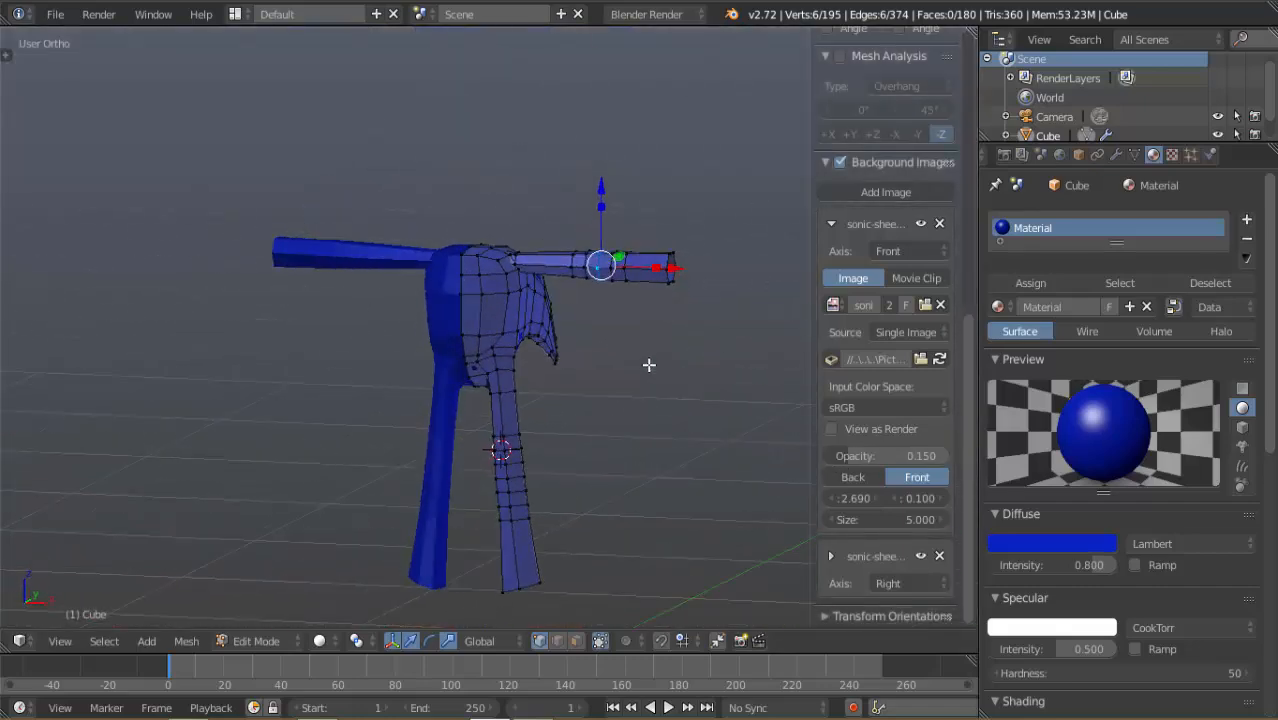
{"action": "key", "text": "KP_1"}
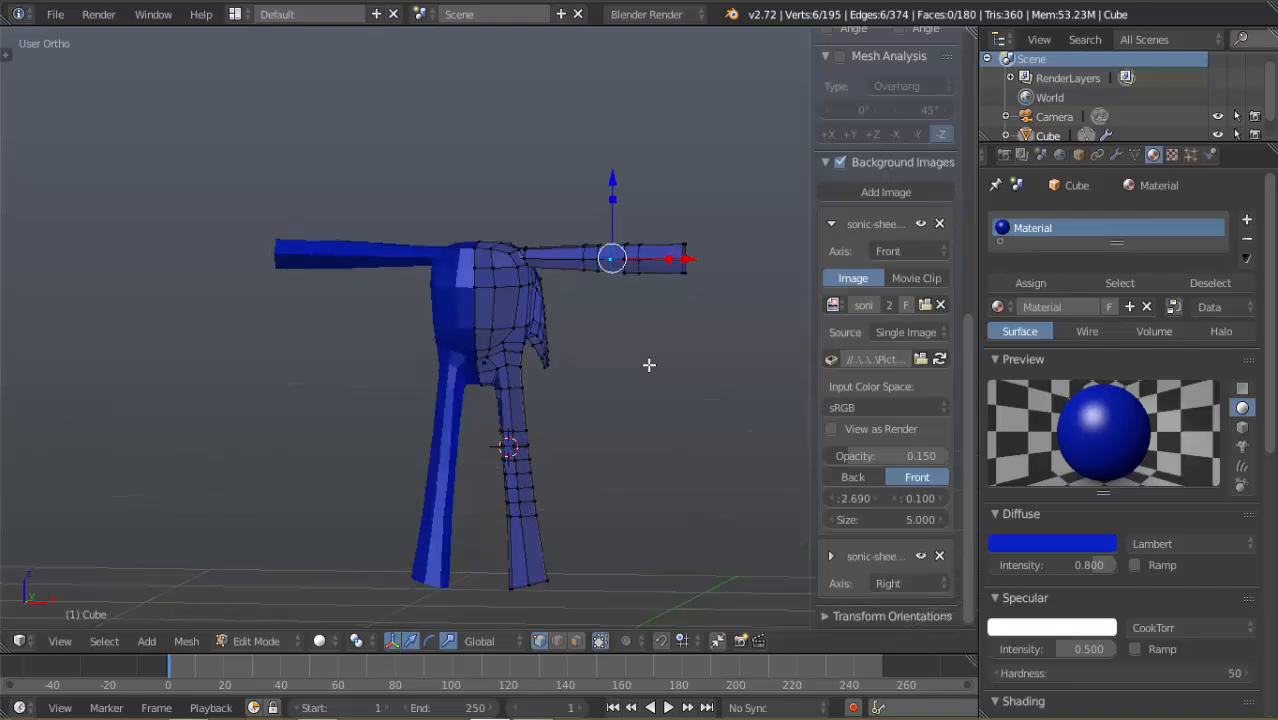
{"action": "scroll", "coordinate": [640, 350], "scroll_direction": "up", "scroll_amount": 5}
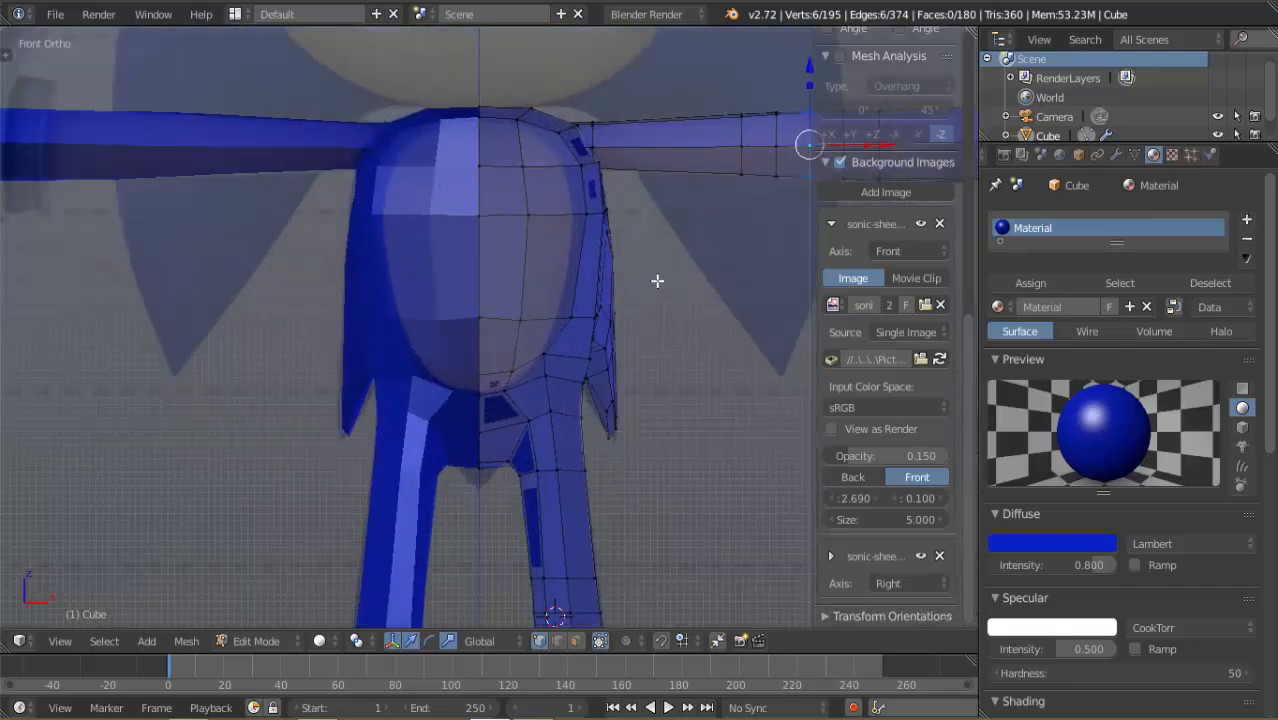
{"action": "scroll", "coordinate": [655, 285], "scroll_direction": "up", "scroll_amount": 3}
{"action": "middle_click_drag", "start_coordinate": [620, 356], "coordinate": [610, 376], "text": "shift"}
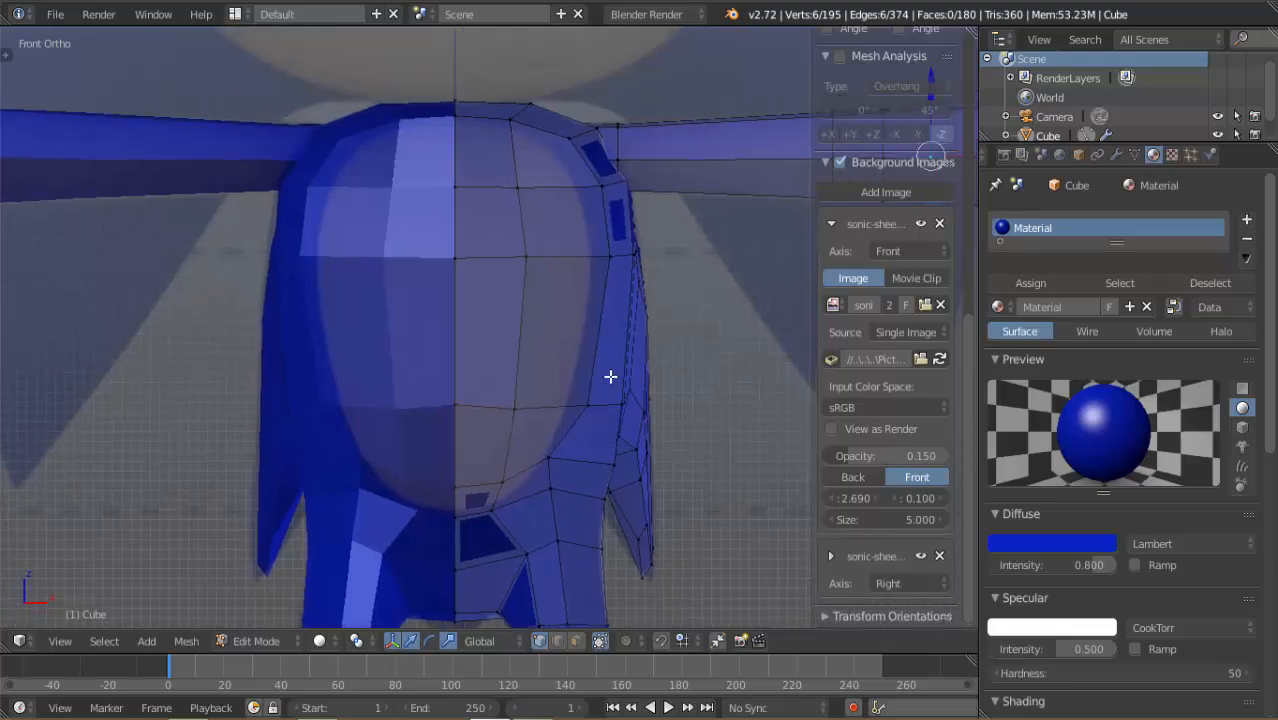
{"action": "right_click", "coordinate": [552, 457]}
{"action": "right_click", "coordinate": [545, 490], "text": "shift"}
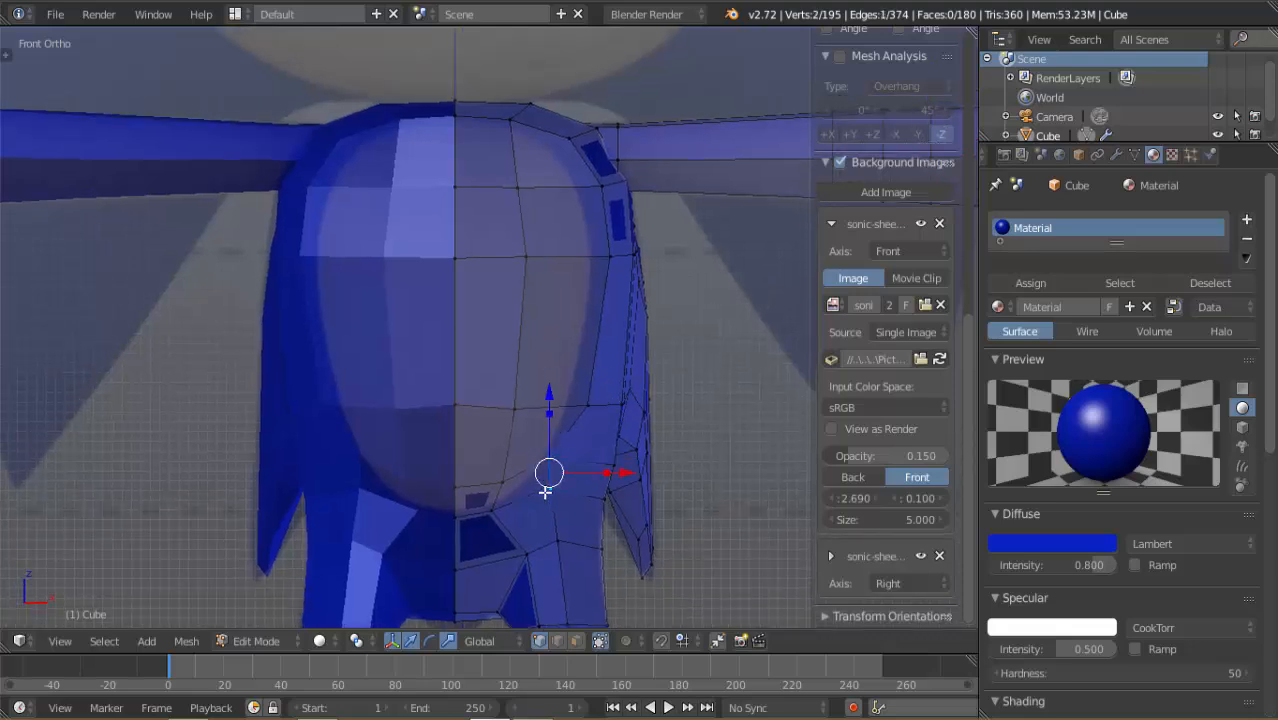
{"action": "right_click", "coordinate": [506, 488], "text": "shift"}
{"action": "right_click", "coordinate": [488, 515], "text": "shift"}
{"action": "right_click", "coordinate": [463, 516], "text": "shift"}
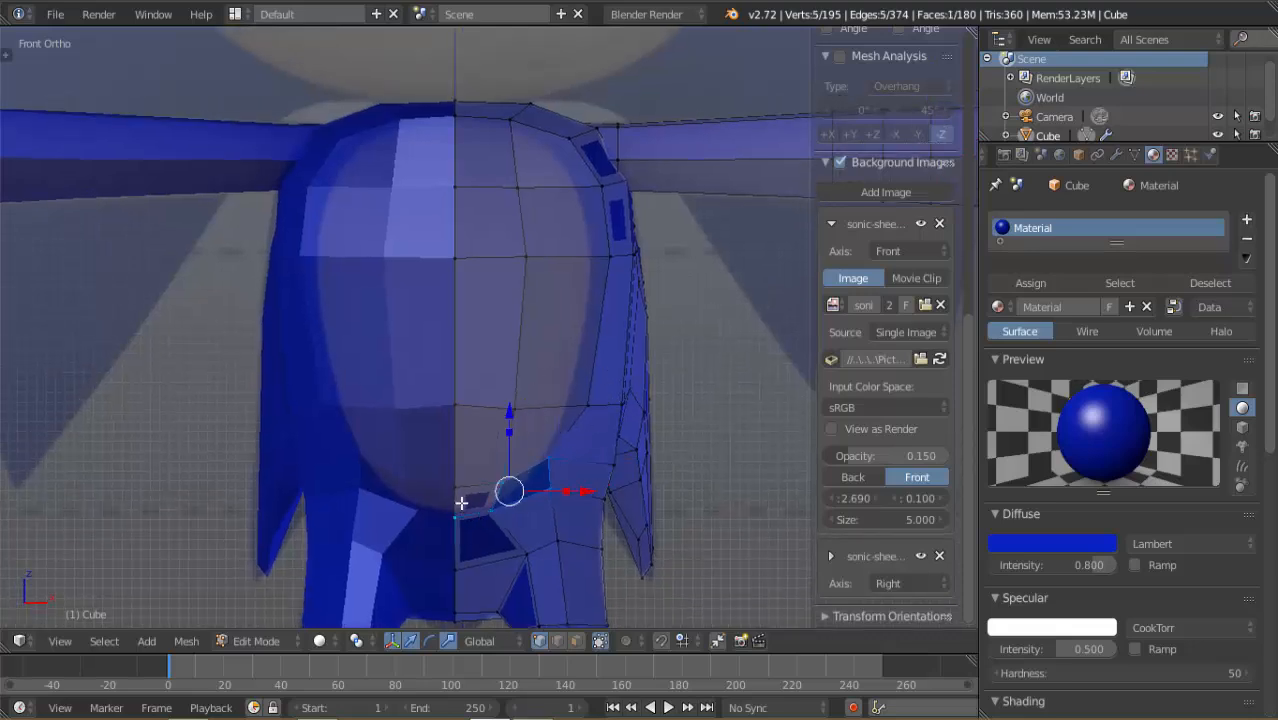
{"action": "right_click", "coordinate": [459, 471], "text": "shift"}
{"action": "right_click", "coordinate": [474, 481], "text": "shift"}
{"action": "key", "text": "g"}
{"action": "key", "text": "z"}
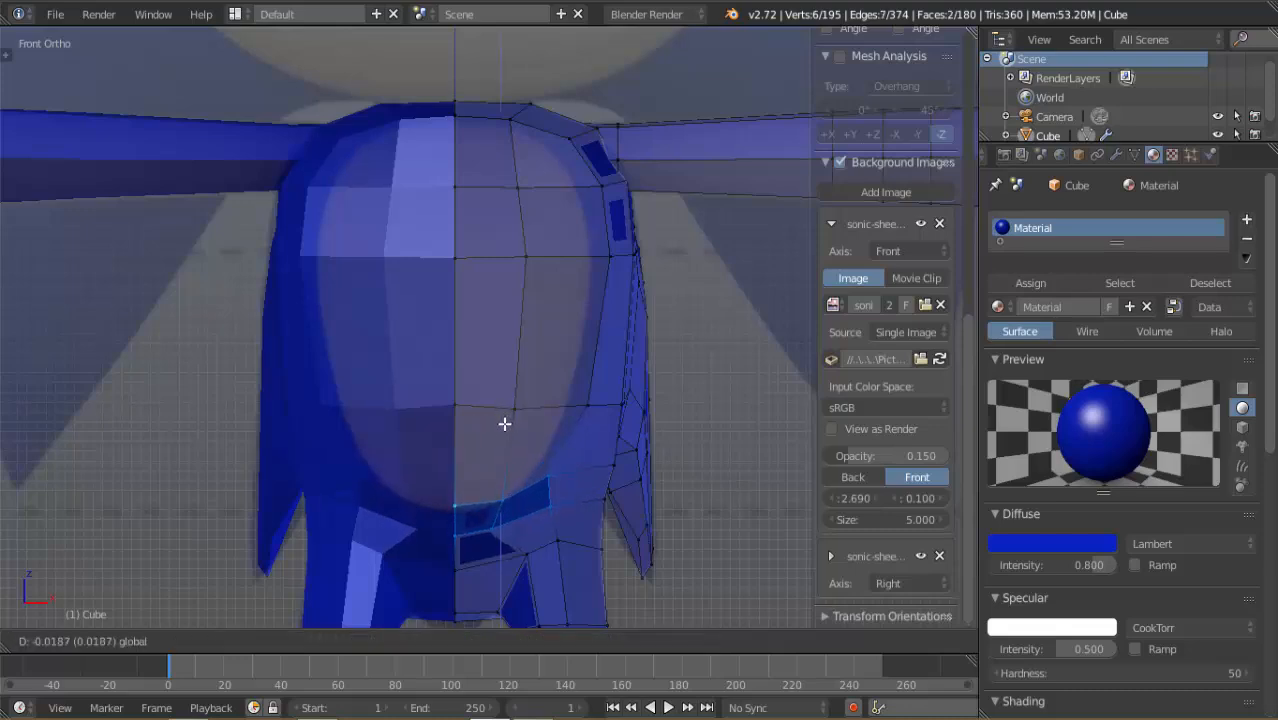
{"action": "left_click", "coordinate": [515, 428]}
Nudge the belly's two lower edge vertices sideways, and shift the outer one inward by about 0.009 onto the reference outline
{"action": "right_click", "coordinate": [543, 486]}
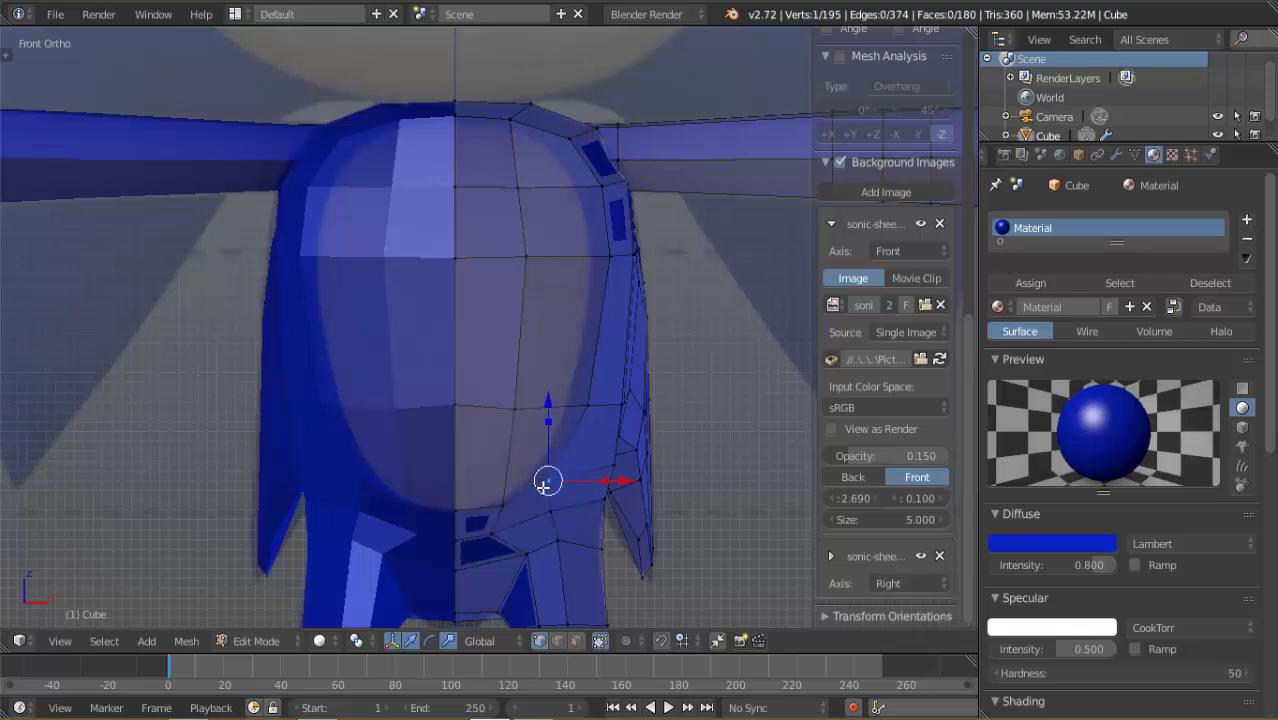
{"action": "right_click", "coordinate": [520, 497], "text": "shift"}
{"action": "key", "text": "g"}
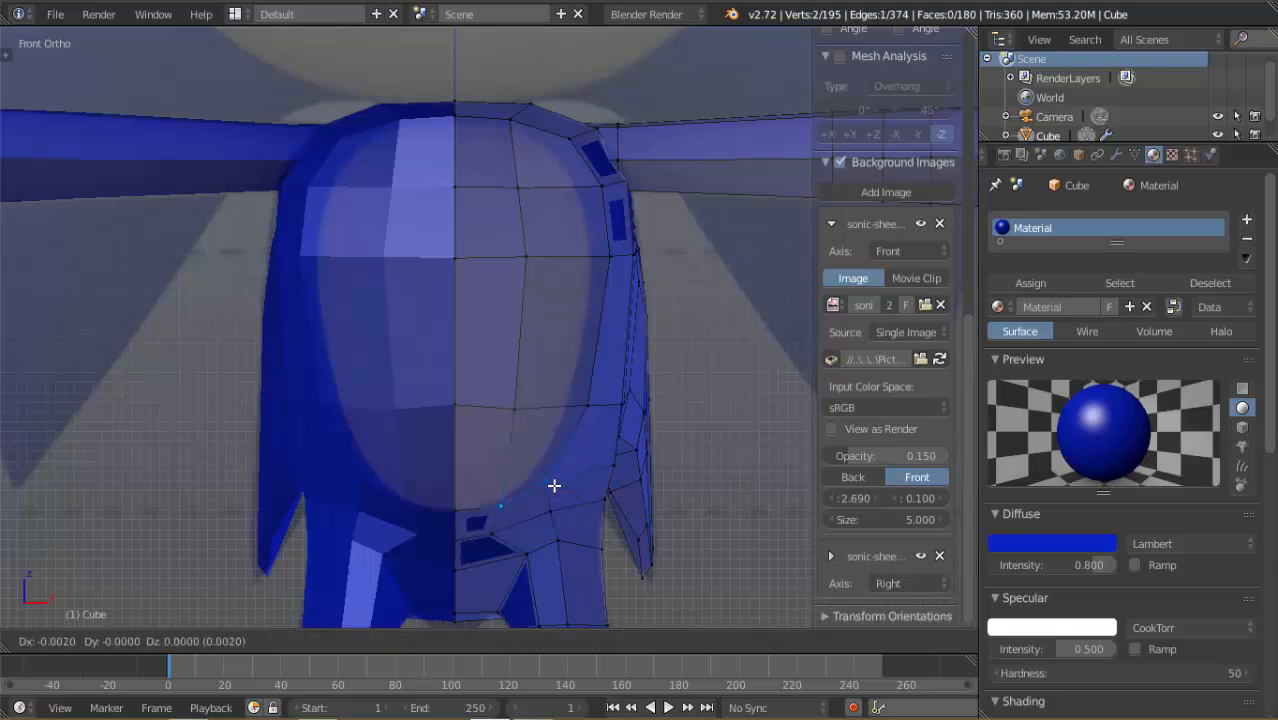
{"action": "left_click", "coordinate": [551, 477]}
{"action": "right_click", "coordinate": [545, 477]}
{"action": "key", "text": "g"}
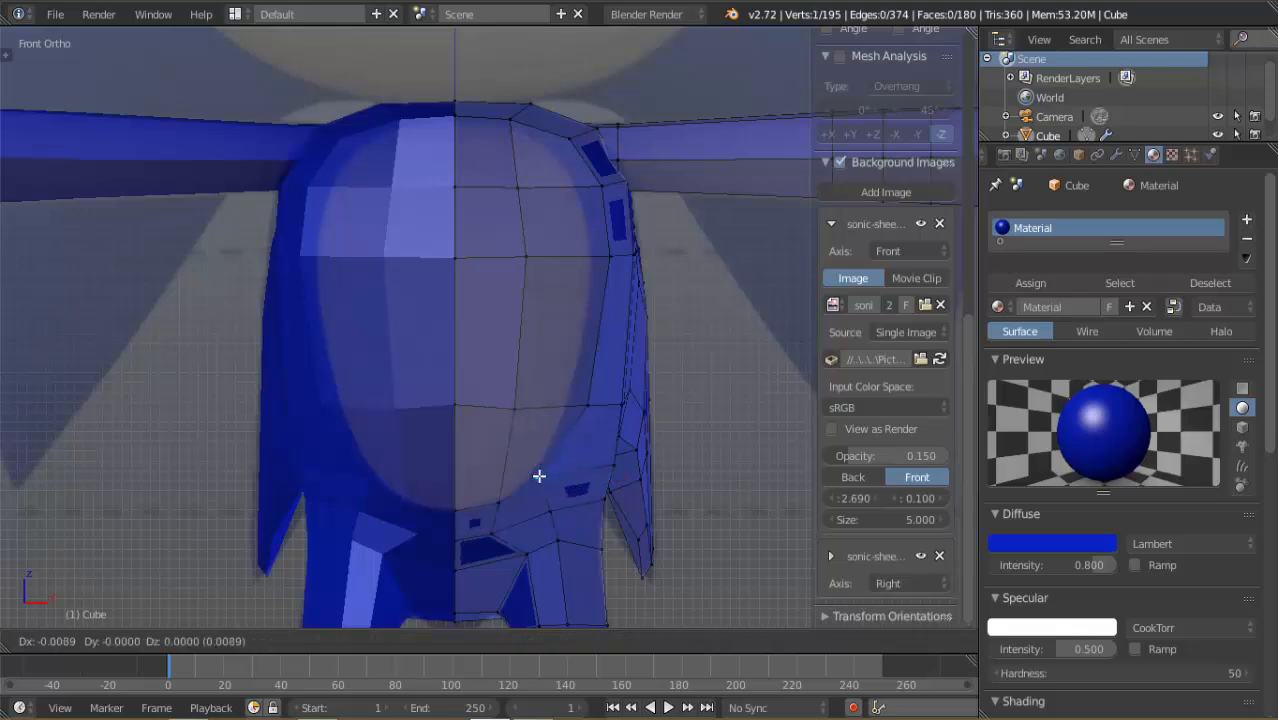
{"action": "left_click", "coordinate": [539, 475]}
Move the belly's two side vertices inward onto the reference outline, the upper one by about 0.016
{"action": "right_click", "coordinate": [574, 418]}
{"action": "key", "text": "g"}
{"action": "left_click", "coordinate": [554, 417]}
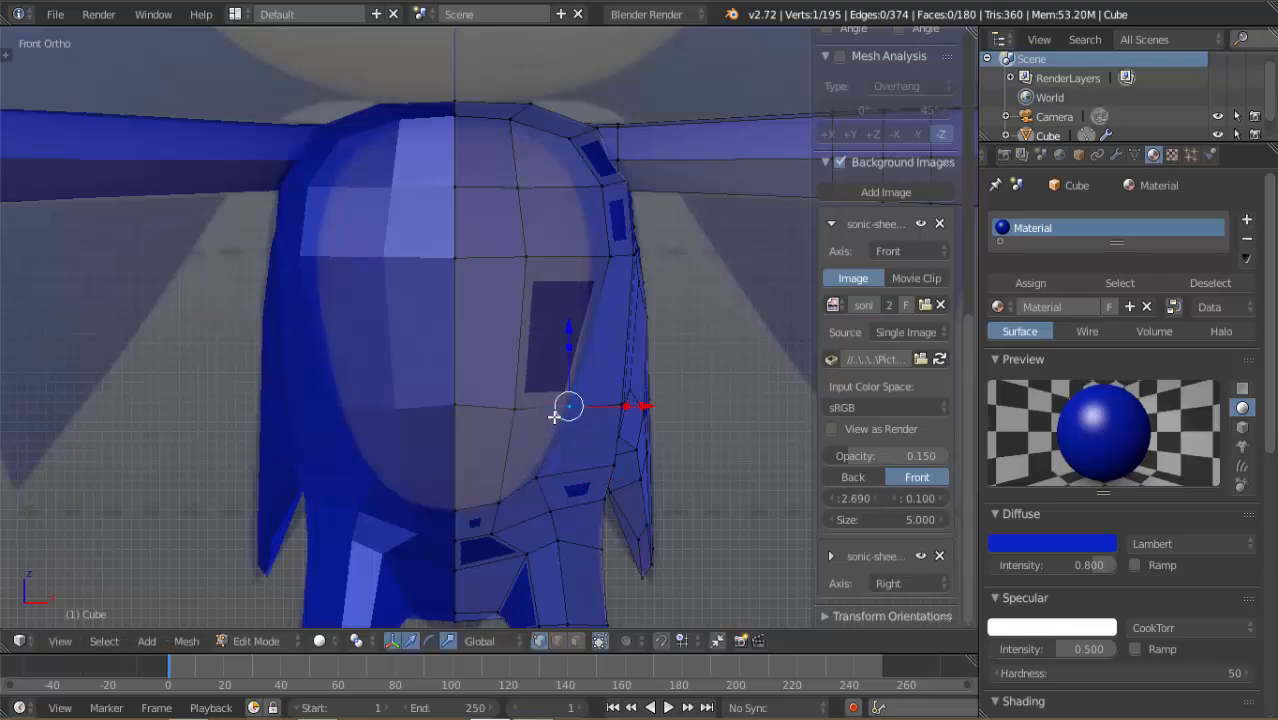
{"action": "right_click", "coordinate": [614, 257]}
{"action": "key", "text": "g"}
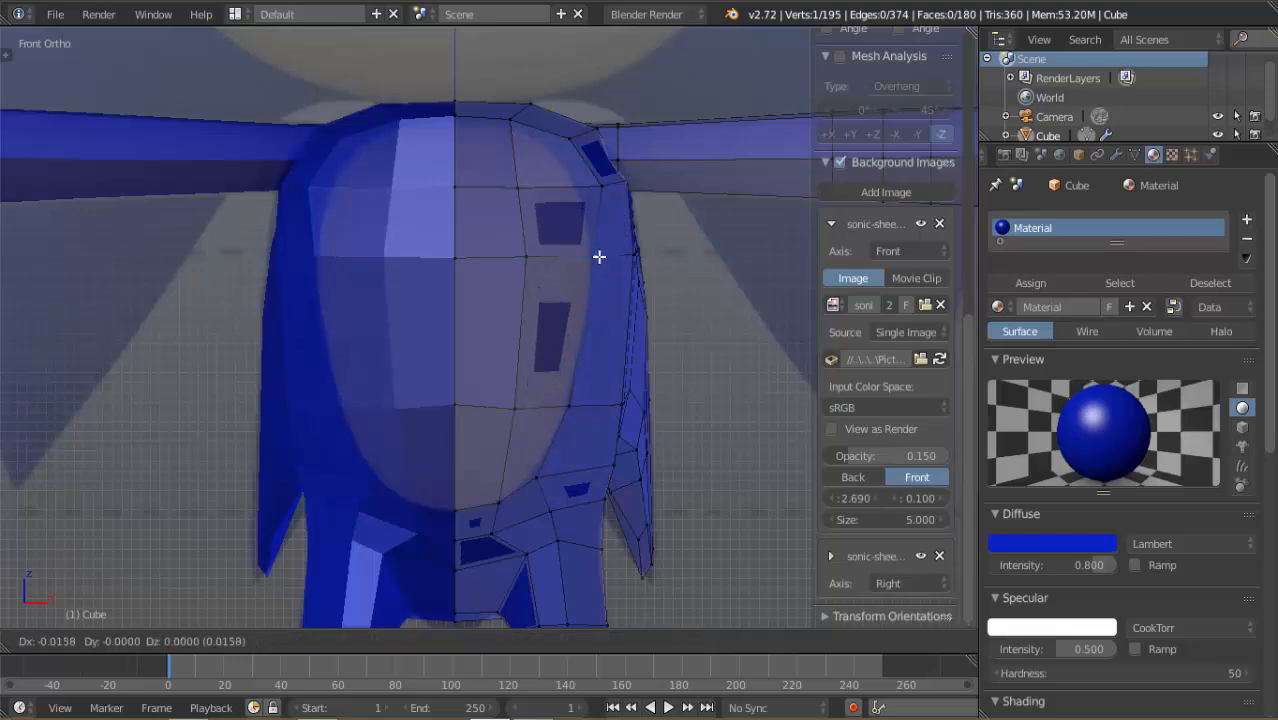
{"action": "left_click", "coordinate": [600, 257]}
Fit the belly's upper edge vertices to the reference curve, moving the one at chest height inward by about 0.021
{"action": "right_click", "coordinate": [604, 196]}
{"action": "key", "text": "g"}
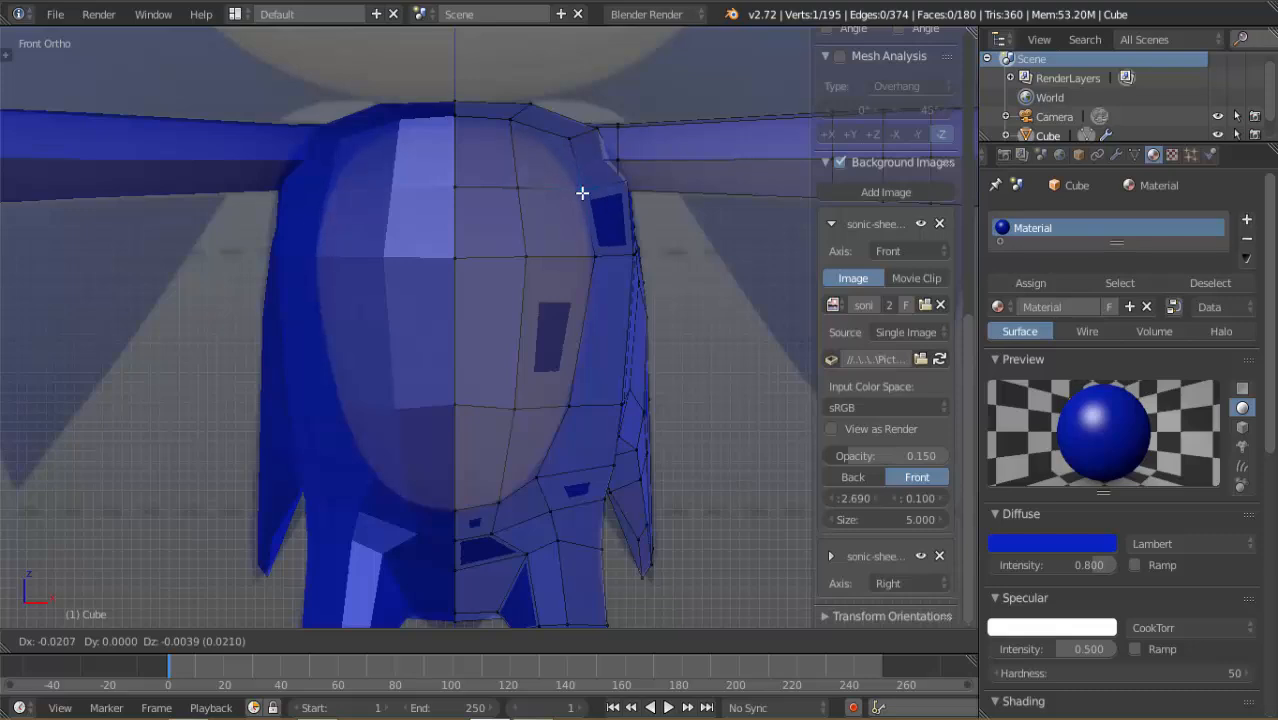
{"action": "left_click", "coordinate": [582, 194]}
{"action": "key", "text": "g"}
{"action": "left_click", "coordinate": [525, 131]}
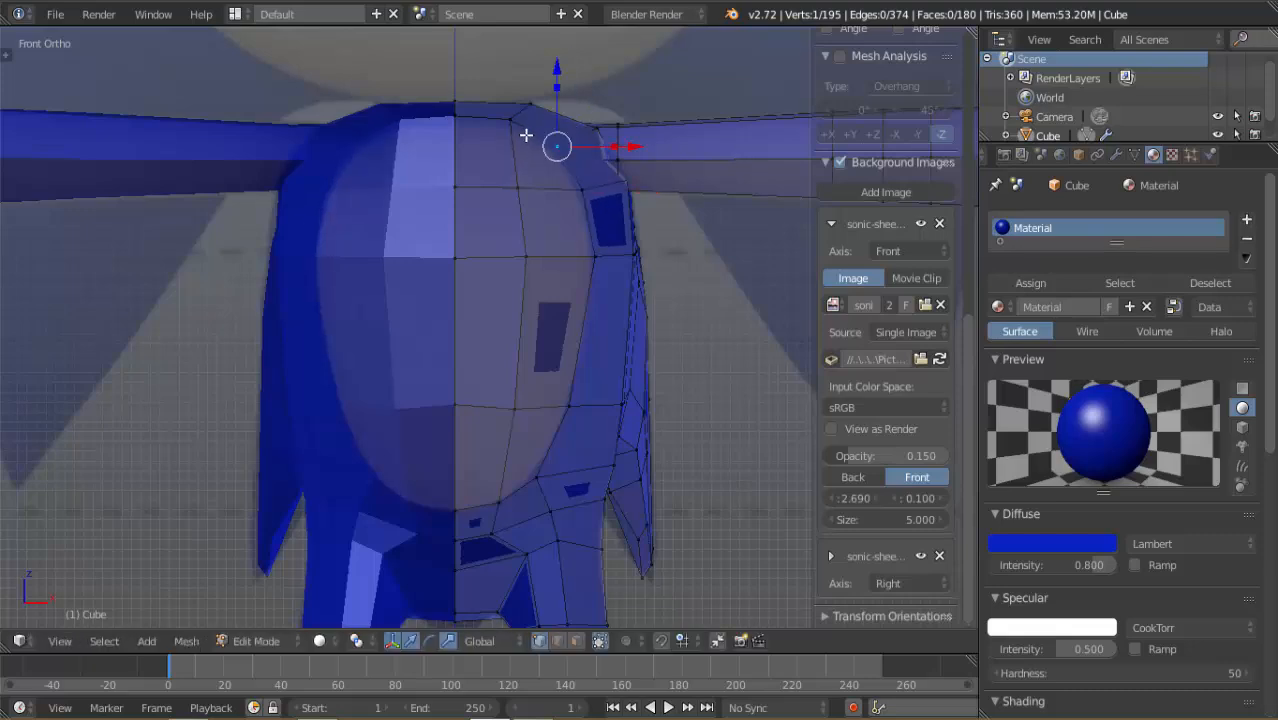
{"action": "key", "text": "g"}
{"action": "left_click", "coordinate": [521, 130]}
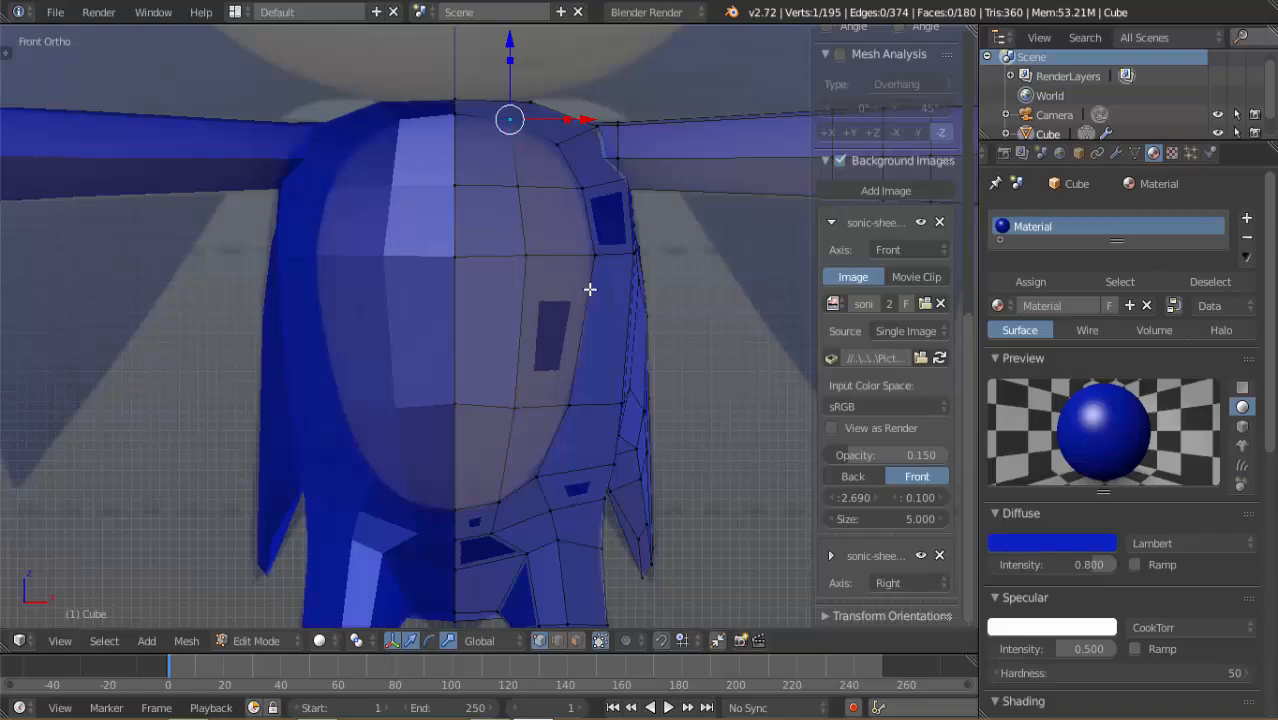
Select all vertices of the belly patch, from its curved outer edge to the centre line, and return to front view
{"action": "middle_click_drag", "start_coordinate": [589, 289], "coordinate": [513, 344]}
{"action": "right_click", "coordinate": [491, 304], "text": "alt"}
{"action": "right_click", "coordinate": [471, 454]}
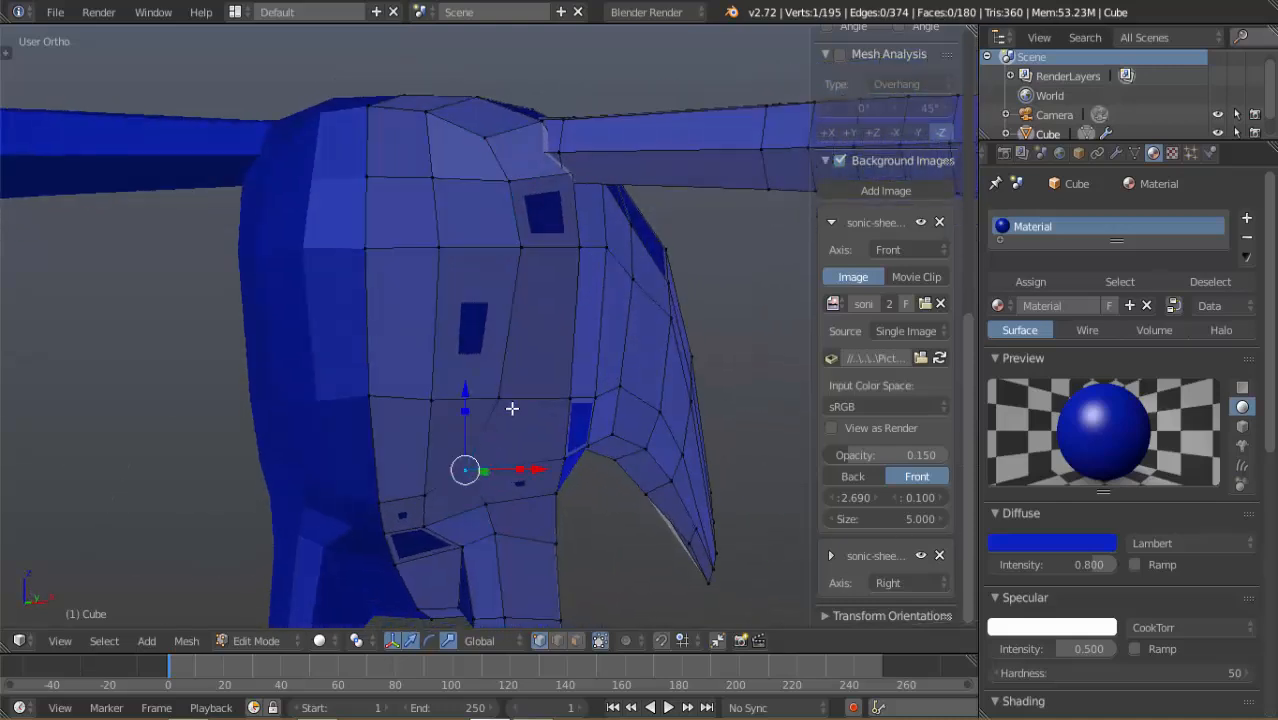
{"action": "right_click", "coordinate": [505, 399], "text": "shift"}
{"action": "right_click", "coordinate": [514, 253], "text": "shift"}
{"action": "right_click", "coordinate": [502, 178], "text": "shift"}
{"action": "right_click", "coordinate": [479, 144], "text": "shift"}
{"action": "right_click", "coordinate": [428, 116], "text": "shift"}
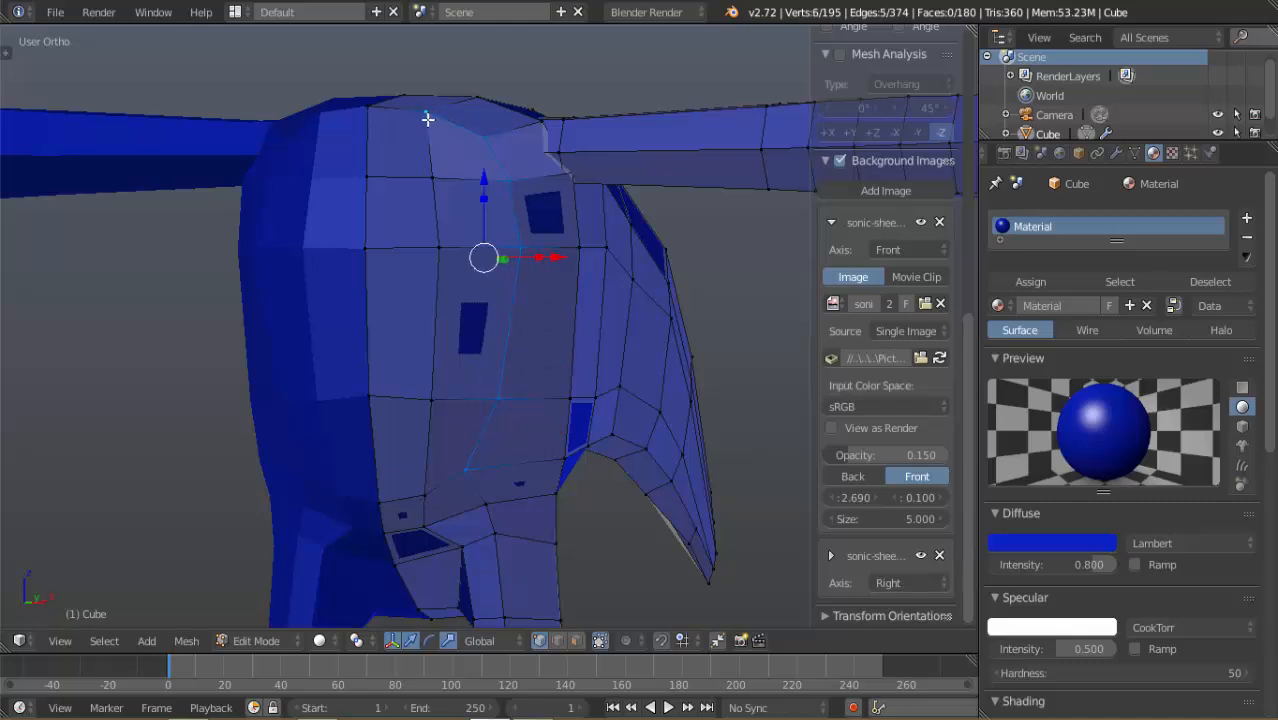
{"action": "right_click", "coordinate": [390, 112], "text": "shift"}
{"action": "right_click", "coordinate": [382, 114], "text": "shift"}
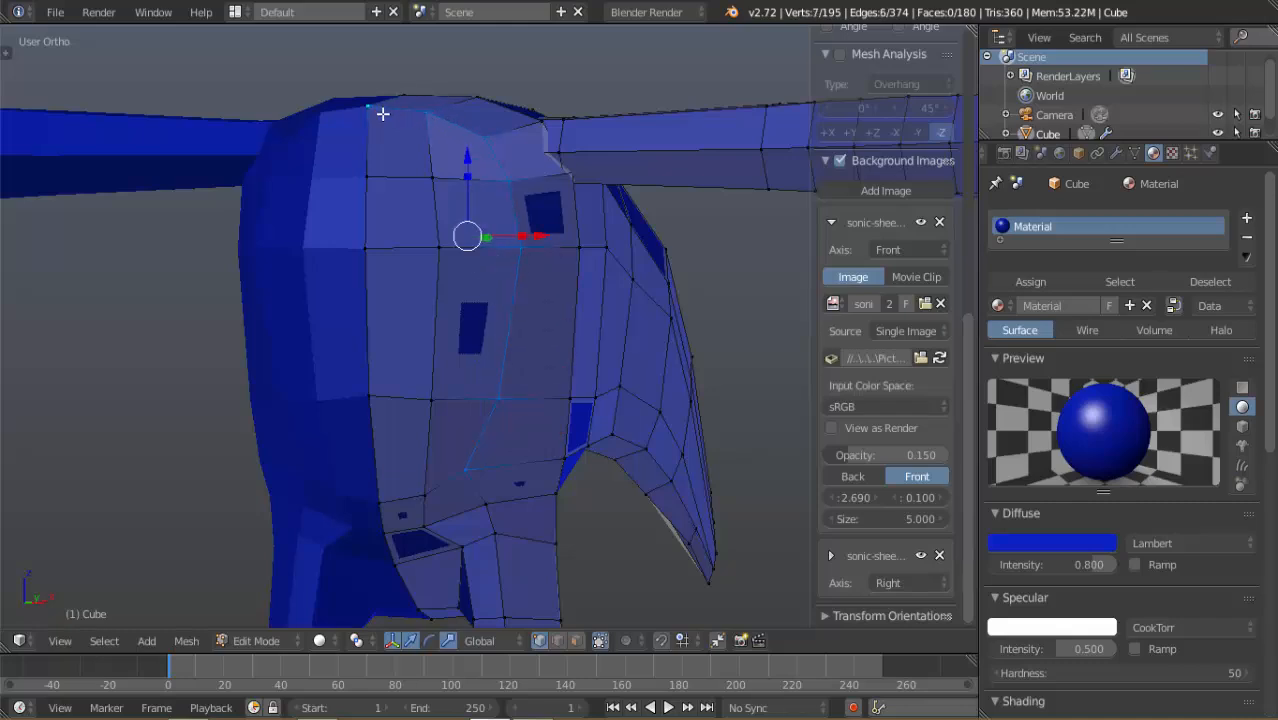
{"action": "key", "text": "b"}
{"action": "left_click_drag", "start_coordinate": [338, 160], "coordinate": [455, 507]}
{"action": "middle_click_drag", "start_coordinate": [438, 430], "coordinate": [498, 417]}
{"action": "key", "text": "KP_1"}
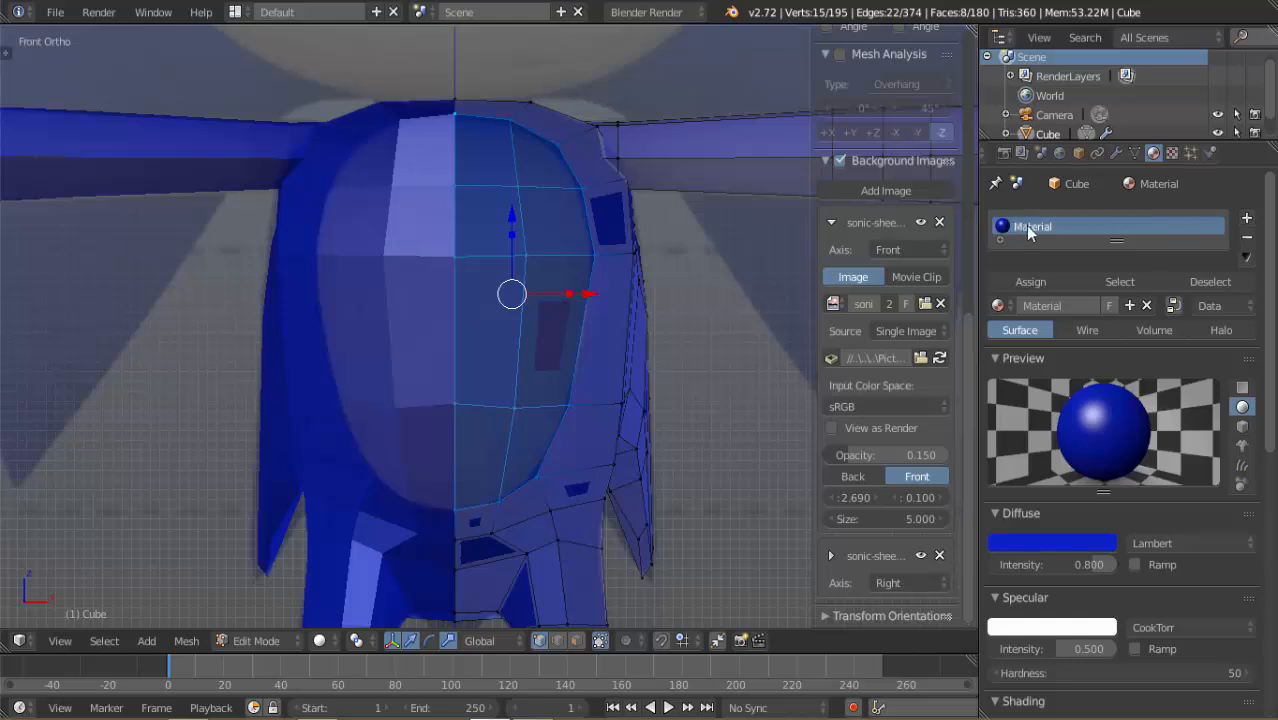
Add a second material slot to the body, assign it to the selected belly faces and create a new material in it
{"action": "left_click", "coordinate": [1246, 218]}
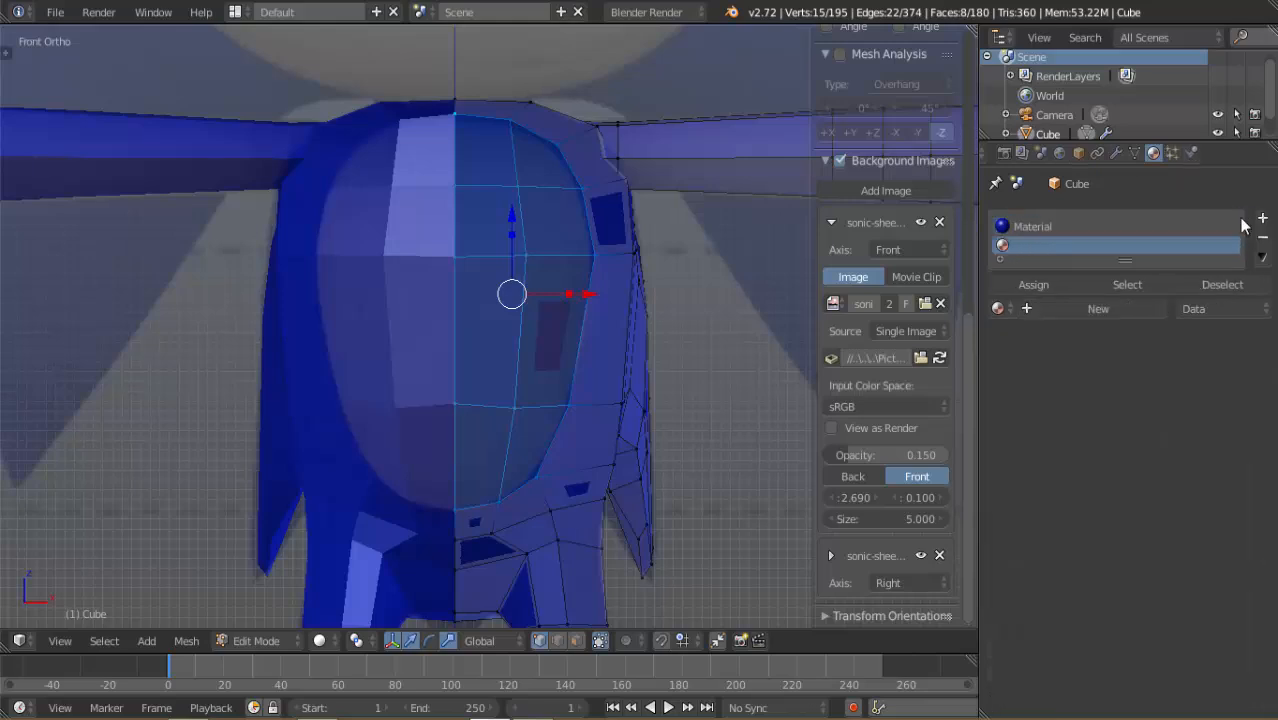
{"action": "left_click", "coordinate": [1033, 285]}
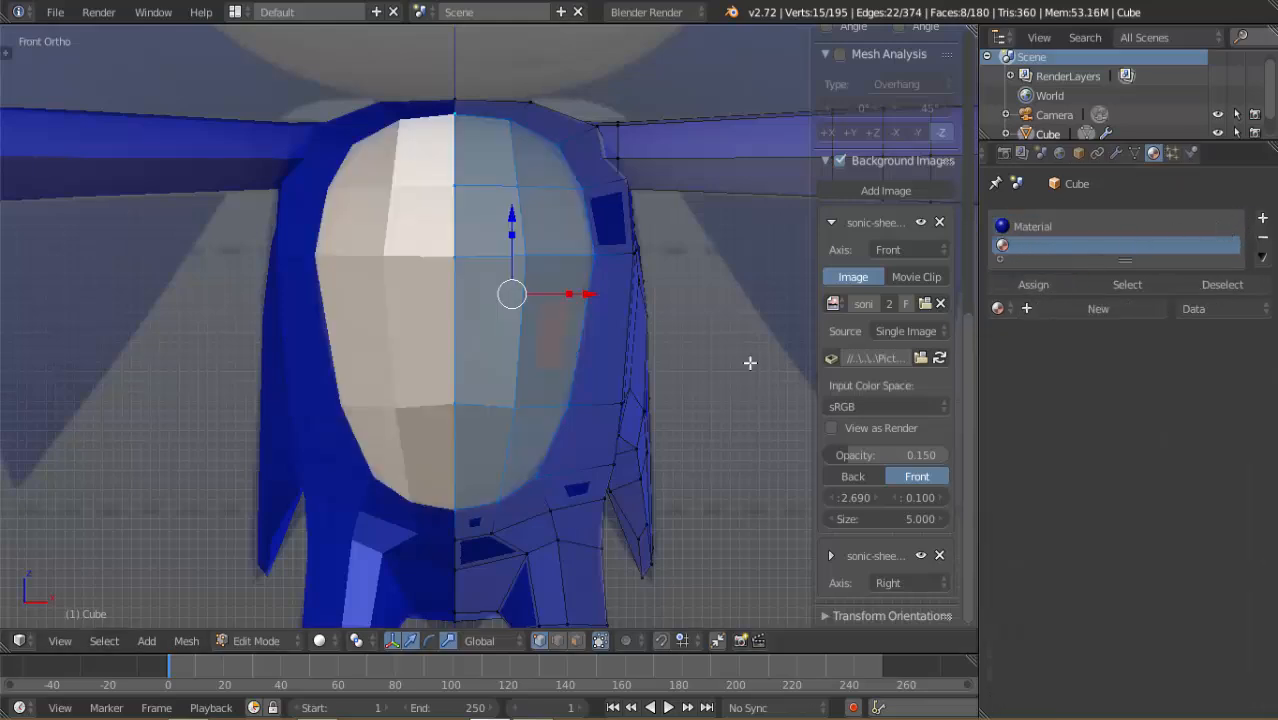
{"action": "scroll", "coordinate": [769, 346], "scroll_direction": "down", "scroll_amount": 2}
{"action": "left_click", "coordinate": [1096, 305]}
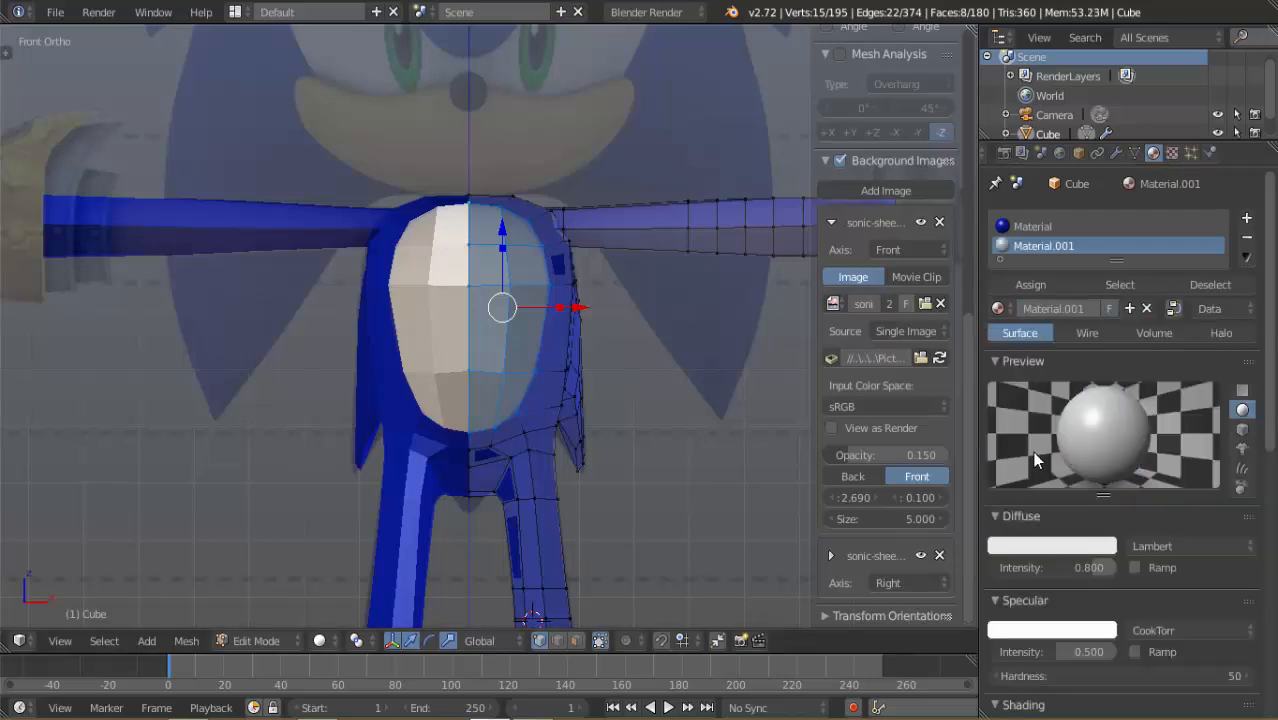
Set the belly material's diffuse colour to a light orange-tan and check it from an angled view
{"action": "left_click", "coordinate": [1042, 548]}
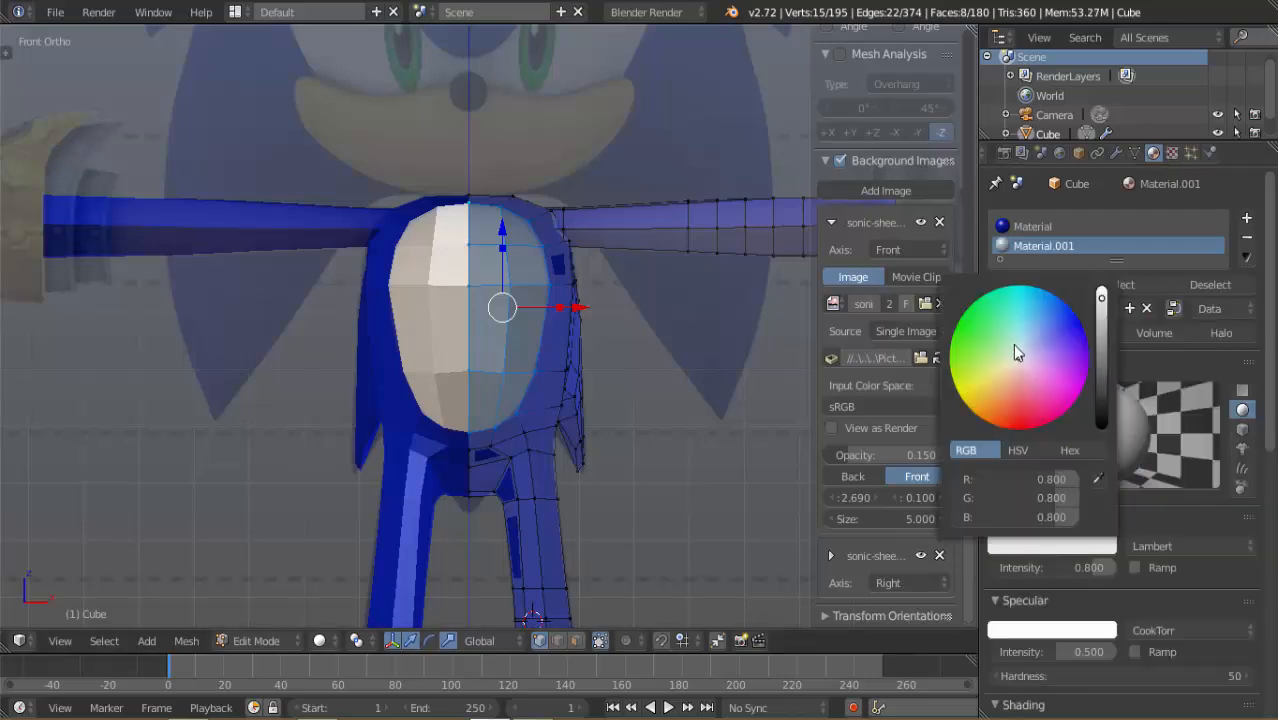
{"action": "left_click_drag", "start_coordinate": [1020, 350], "coordinate": [997, 390]}
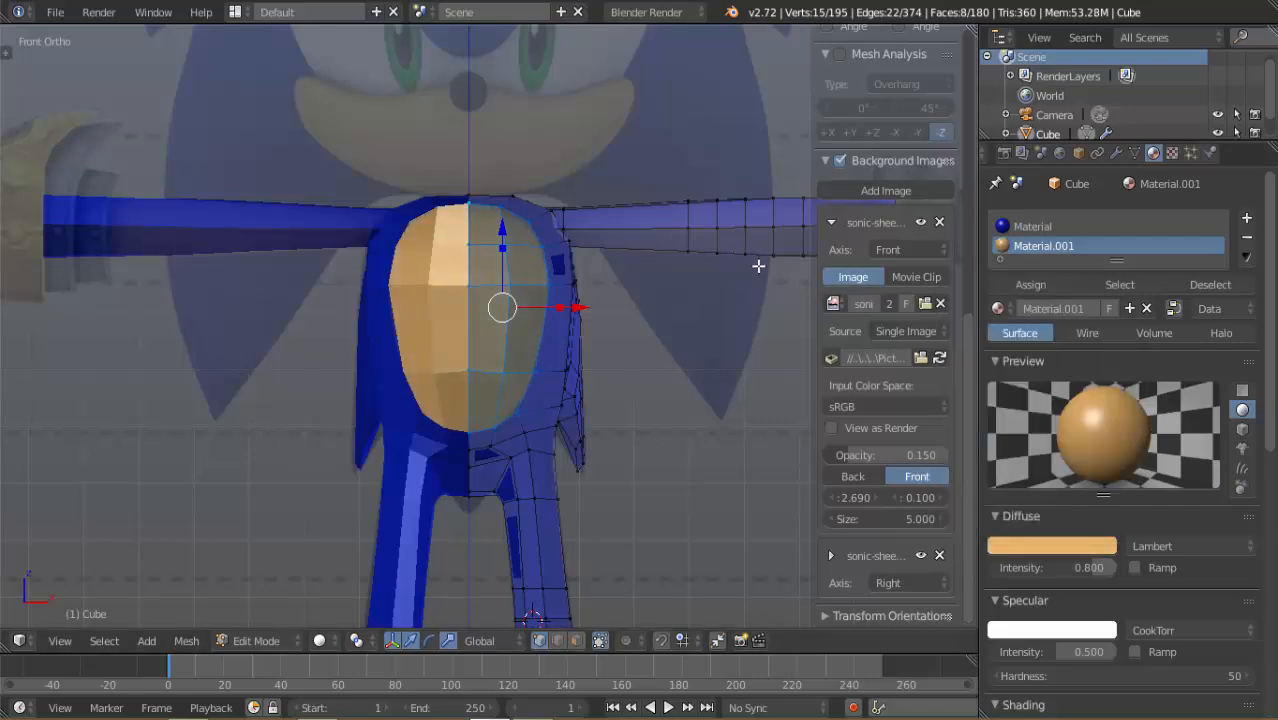
{"action": "middle_click_drag", "start_coordinate": [710, 292], "coordinate": [671, 311]}
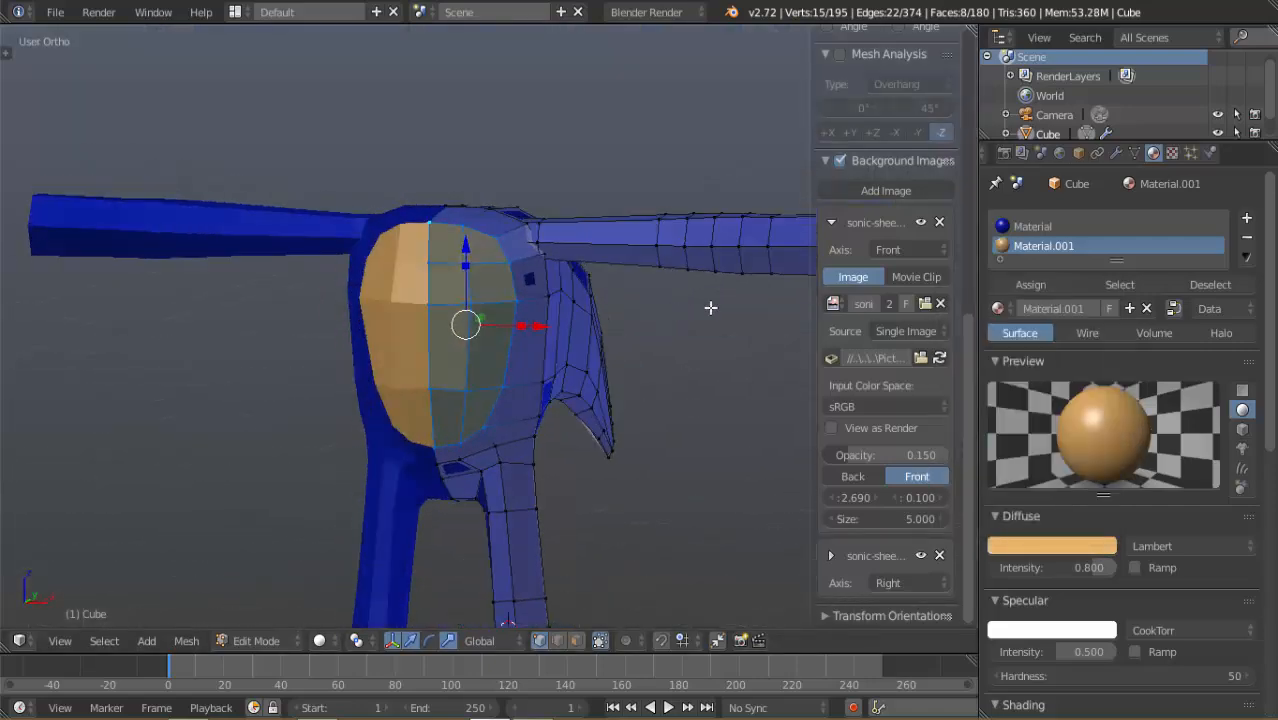
{"action": "key", "text": "KP_1"}
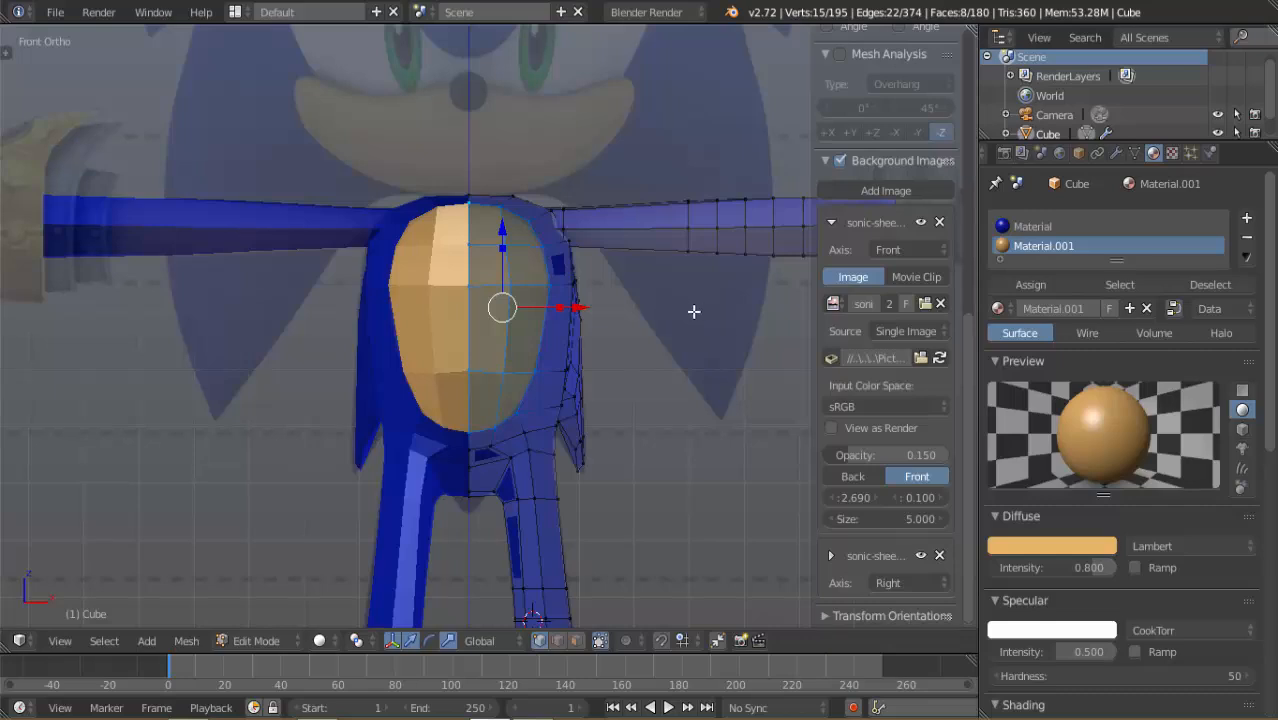
Select the entire linked arm mesh and assign the tan material Material.001 to it
{"action": "middle_click_drag", "start_coordinate": [694, 311], "coordinate": [554, 367], "text": "shift"}
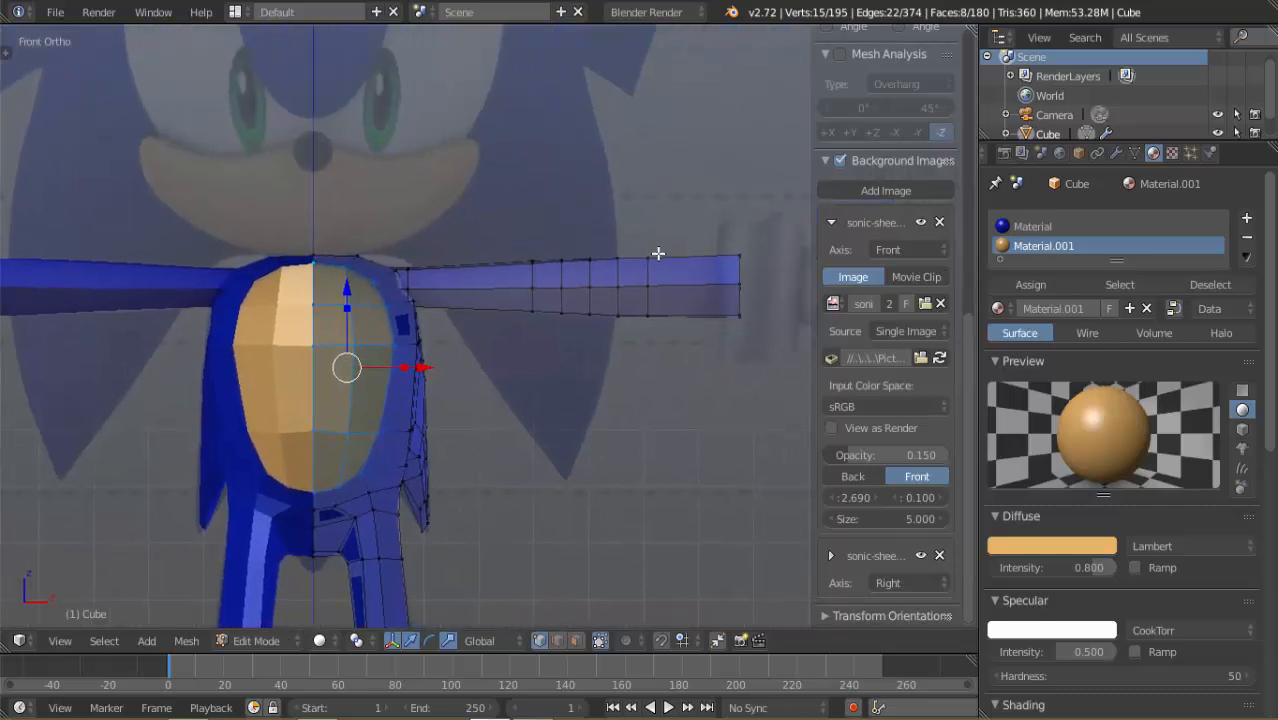
{"action": "right_click", "coordinate": [642, 282]}
{"action": "key", "text": "ctrl+l"}
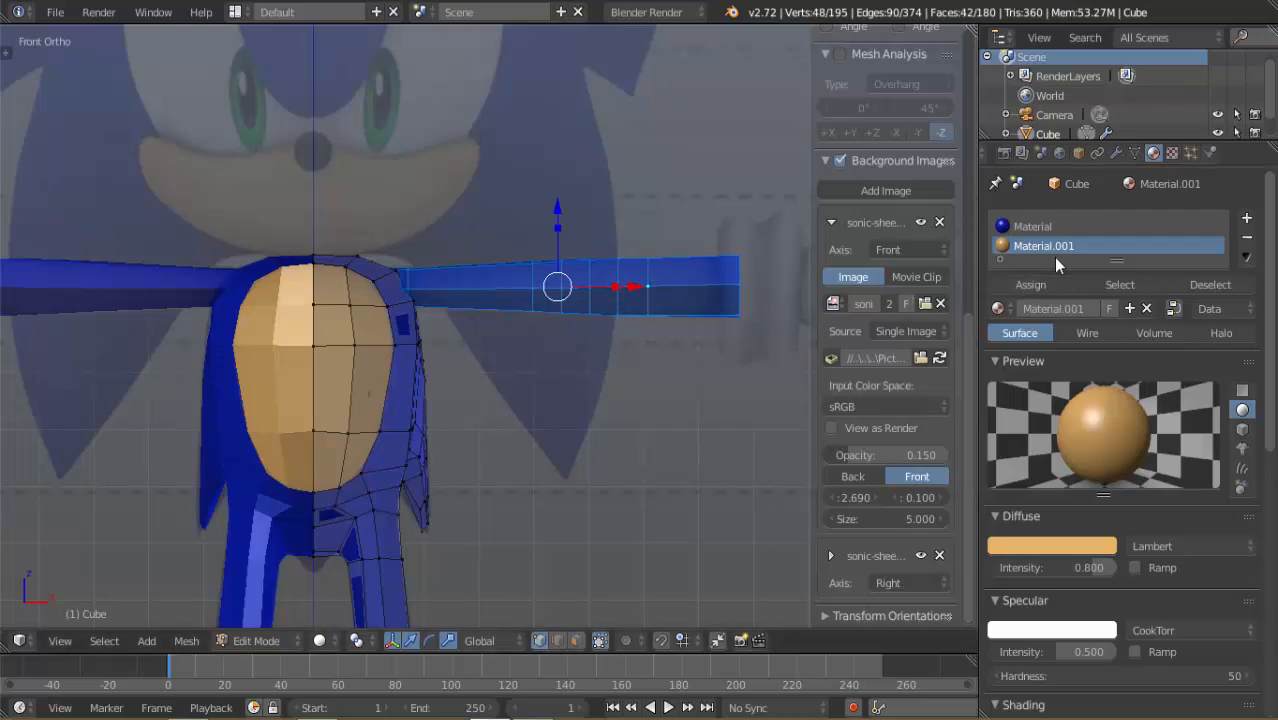
{"action": "left_click", "coordinate": [1030, 284]}
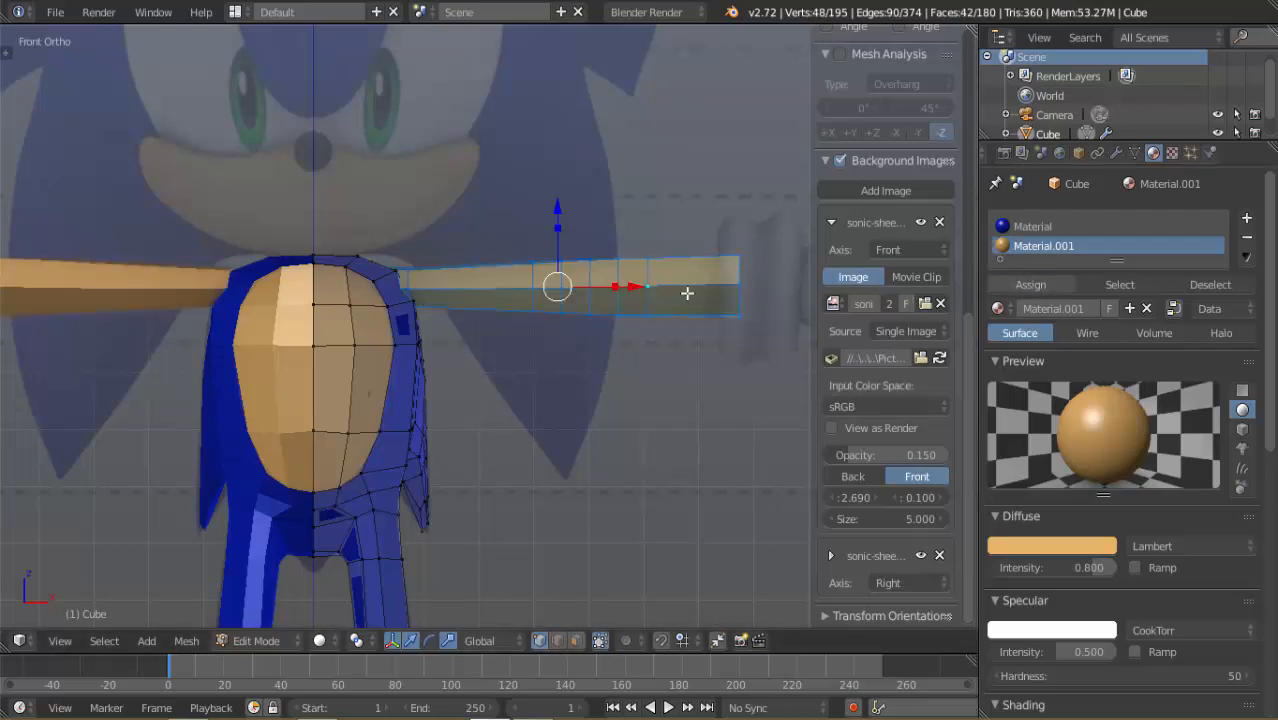
Inspect the coloured body in object mode from an angled view and from the front against the reference image
{"action": "scroll", "coordinate": [512, 375], "scroll_direction": "down", "scroll_amount": 2}
{"action": "middle_click_drag", "start_coordinate": [512, 375], "coordinate": [468, 360]}
{"action": "key", "text": "Tab"}
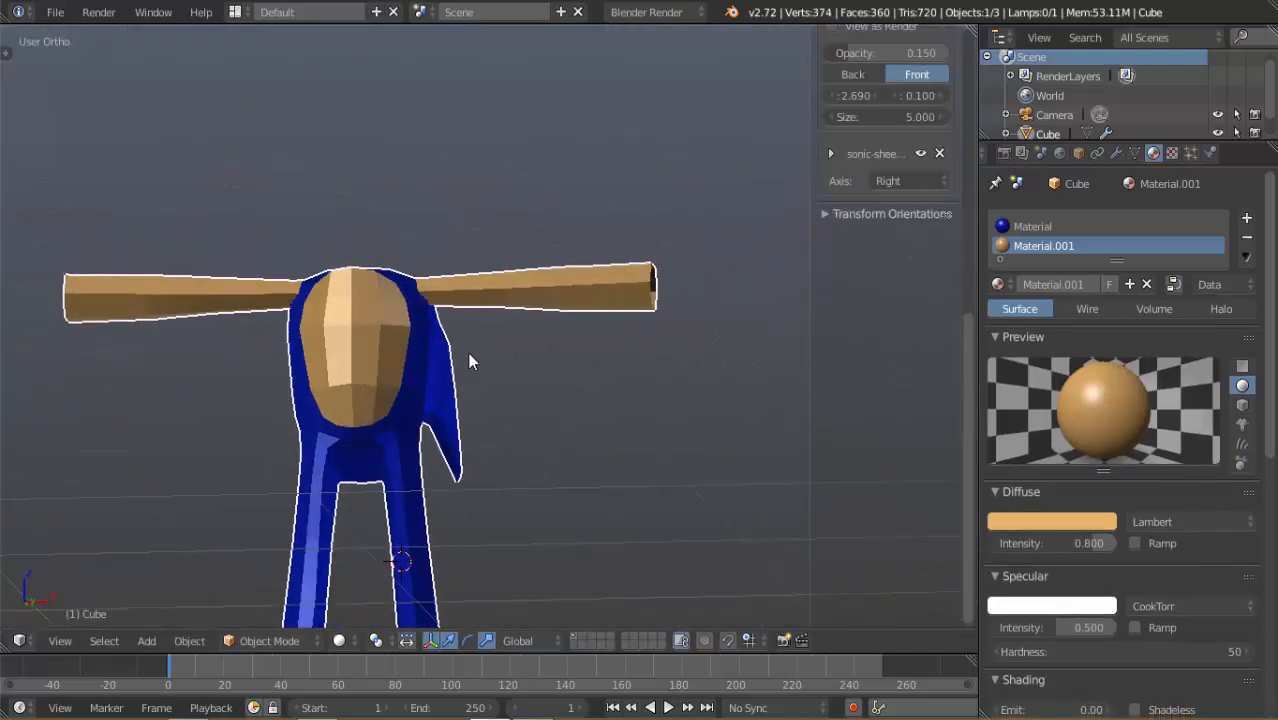
{"action": "key", "text": "KP_1"}
{"action": "scroll", "coordinate": [501, 407], "scroll_direction": "up", "scroll_amount": 2}
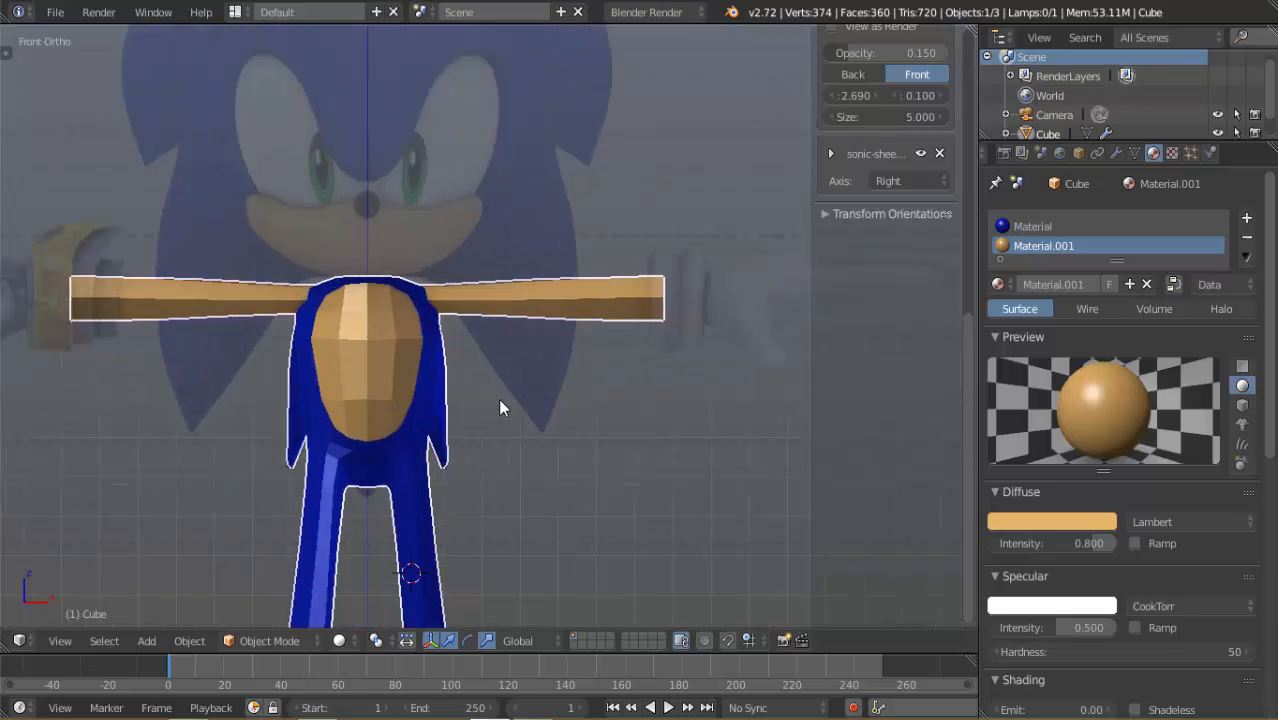
{"action": "middle_click_drag", "start_coordinate": [451, 408], "coordinate": [488, 403]}
{"action": "key", "text": "KP_1"}
{"action": "key", "text": "KP_Decimal"}
Apply smooth shading to the entire body mesh and check it in object mode from the front
{"action": "key", "text": "Tab"}
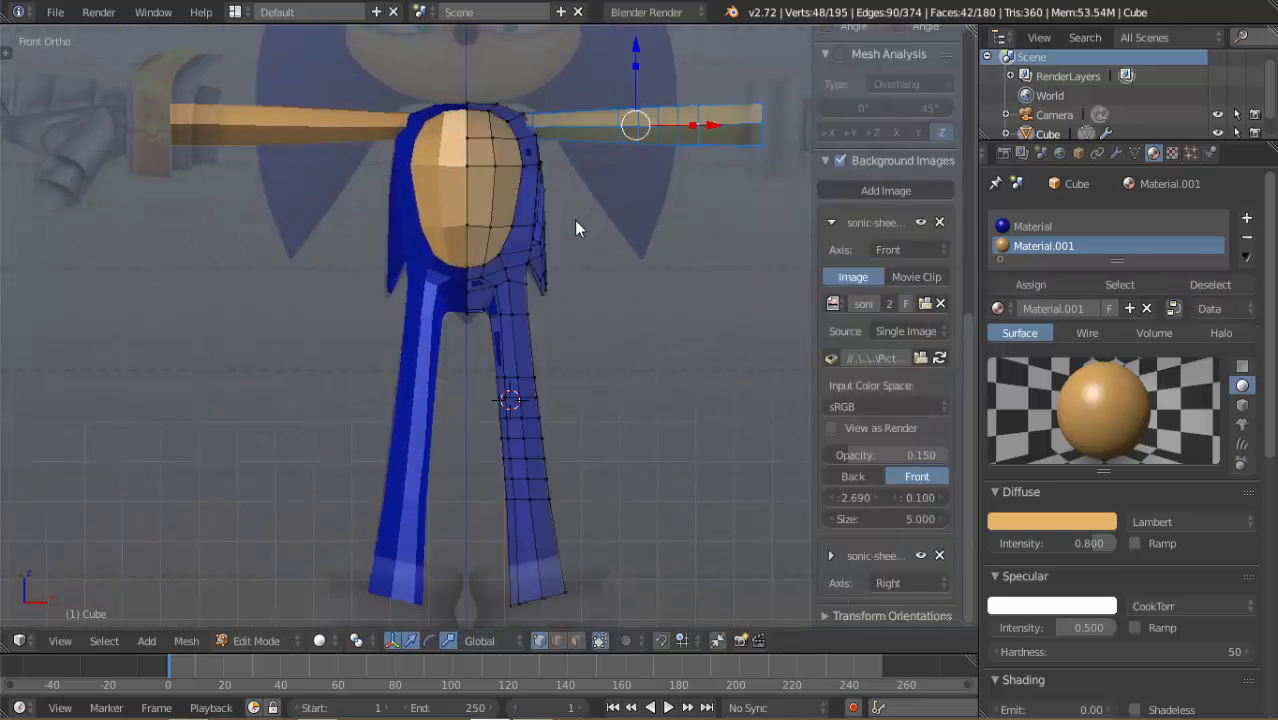
{"action": "key", "text": "a"}
{"action": "key", "text": "a"}
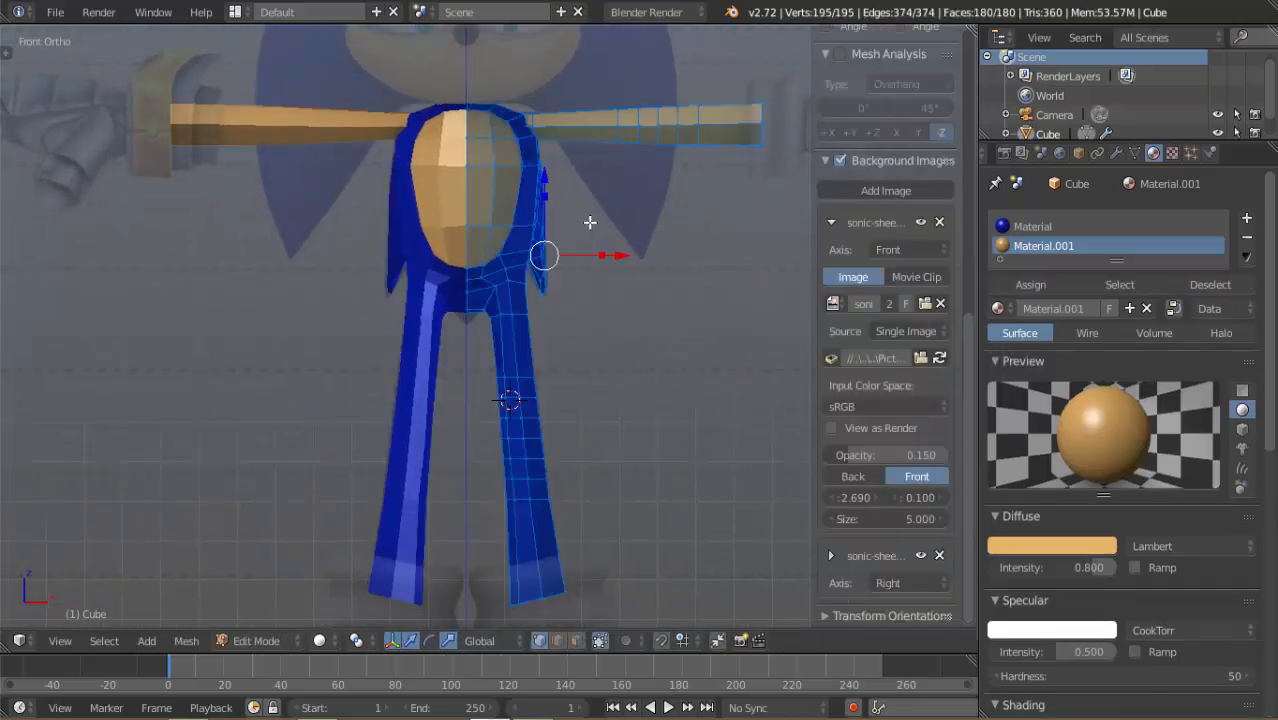
{"action": "key", "text": "w"}
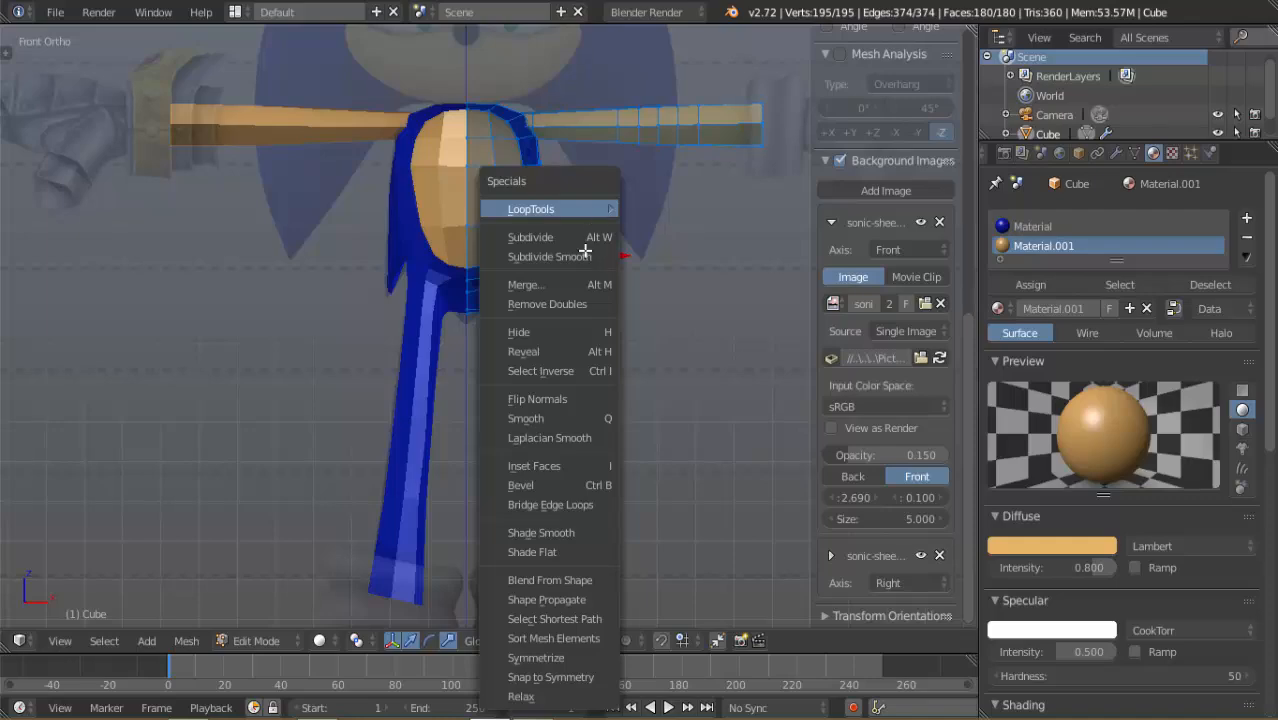
{"action": "left_click", "coordinate": [585, 532]}
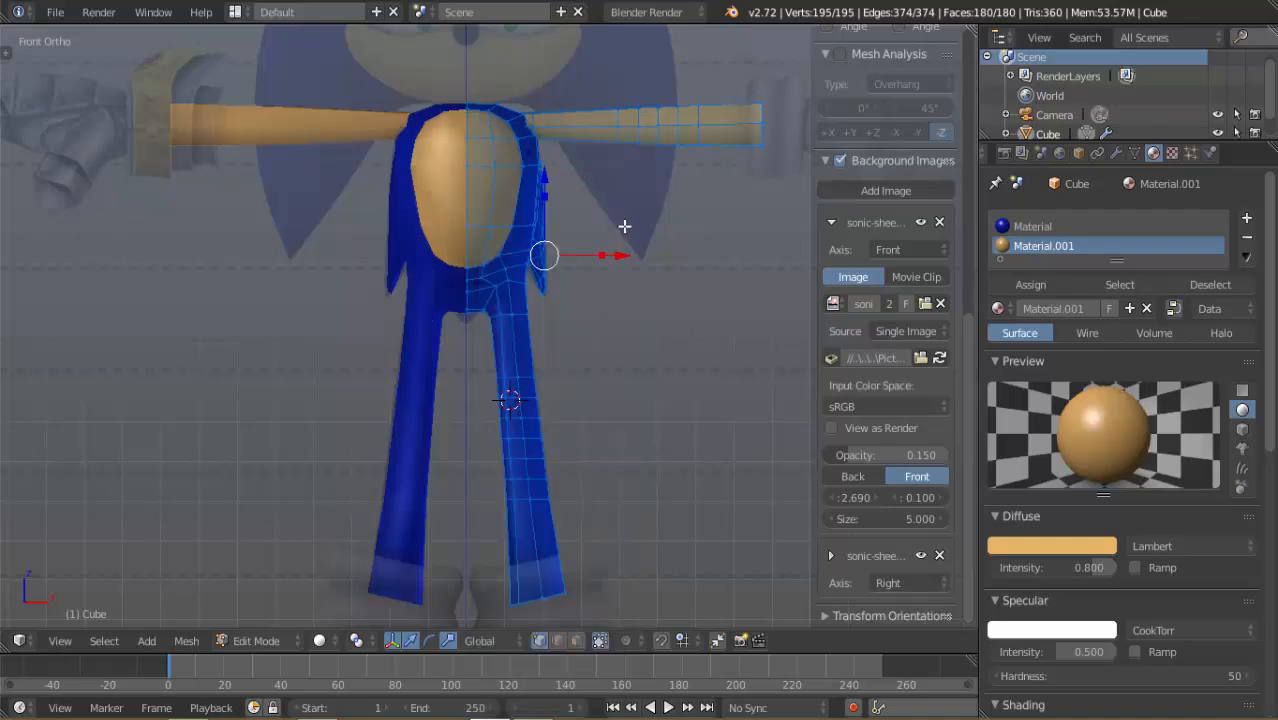
{"action": "middle_click_drag", "start_coordinate": [624, 226], "coordinate": [599, 268]}
{"action": "key", "text": "Tab"}
{"action": "key", "text": "KP_1"}
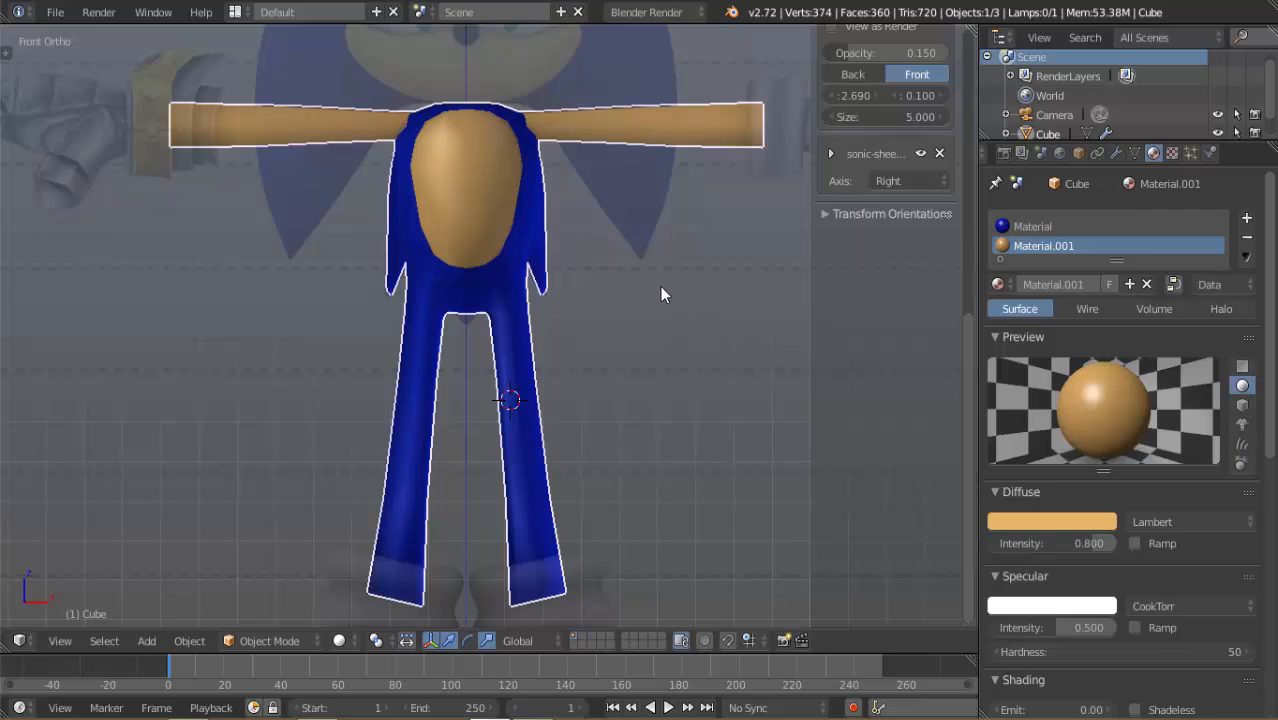
Add a level 2 subdivision surface to the body and compare its outline with the front reference
{"action": "key", "text": "ctrl+2"}
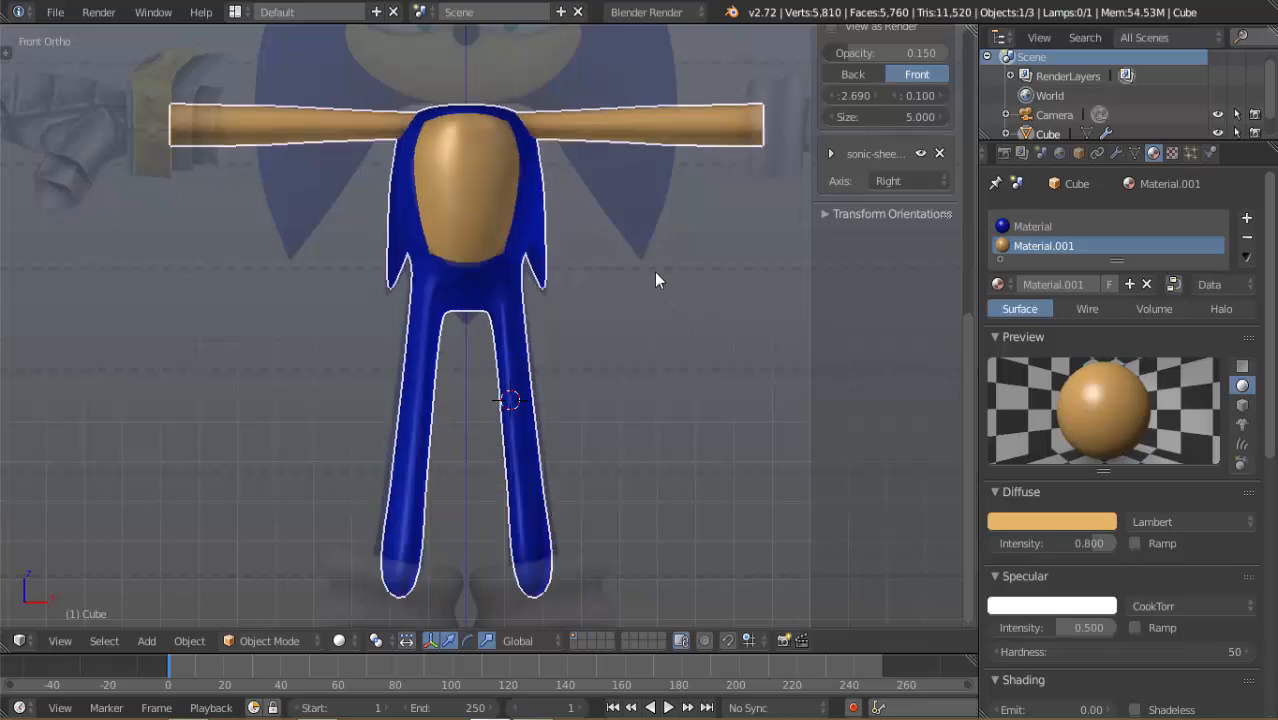
{"action": "middle_click_drag", "start_coordinate": [617, 252], "coordinate": [536, 309]}
{"action": "key", "text": "KP_1"}
{"action": "scroll", "coordinate": [553, 296], "scroll_direction": "up", "scroll_amount": 2}
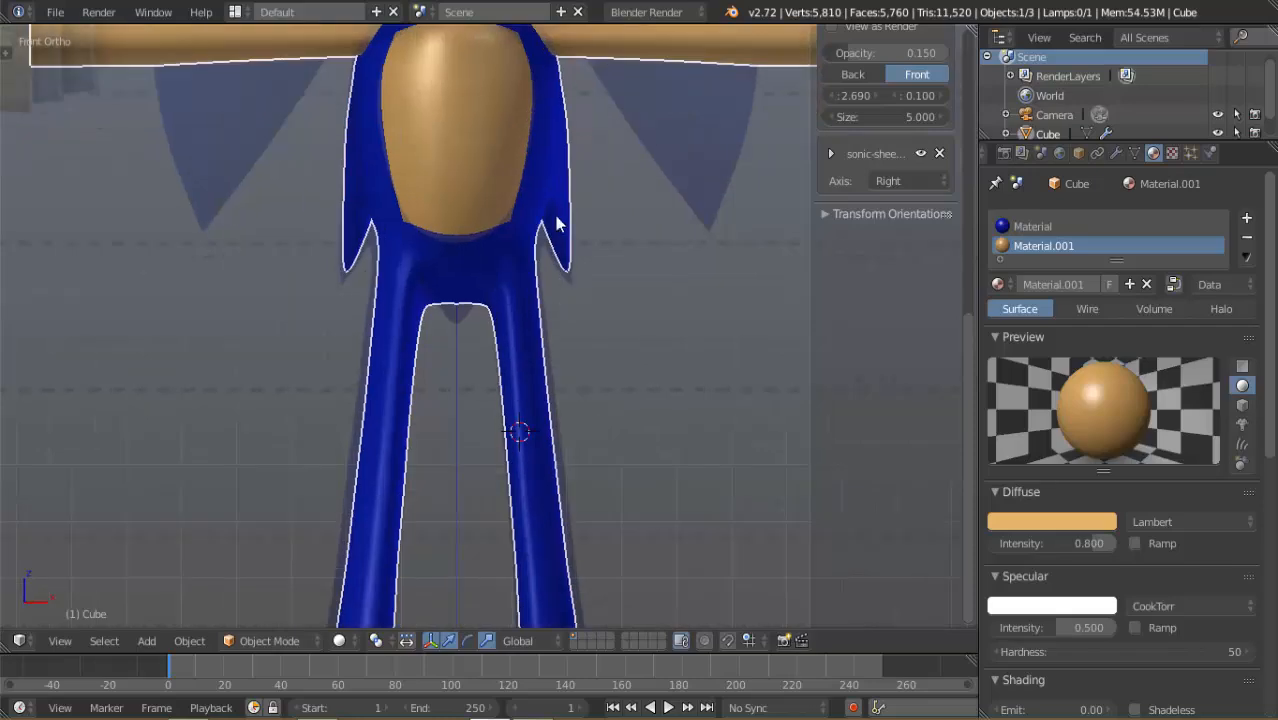
{"action": "middle_click_drag", "start_coordinate": [555, 214], "coordinate": [497, 353], "text": "shift"}
{"action": "scroll", "coordinate": [500, 358], "scroll_direction": "down", "scroll_amount": 2}
{"action": "middle_click_drag", "start_coordinate": [539, 464], "coordinate": [553, 347], "text": "shift"}
{"action": "middle_click_drag", "start_coordinate": [490, 302], "coordinate": [522, 308], "text": "shift"}
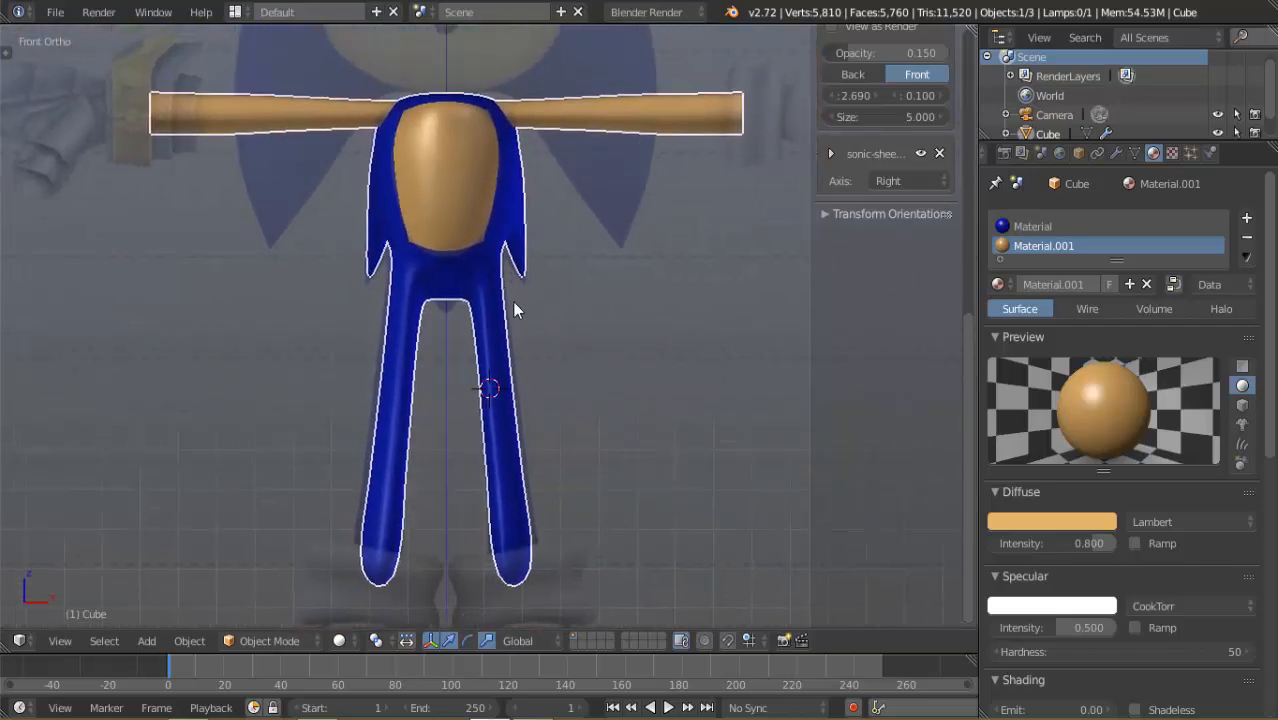
{"action": "scroll", "coordinate": [553, 369], "scroll_direction": "up", "scroll_amount": 4}
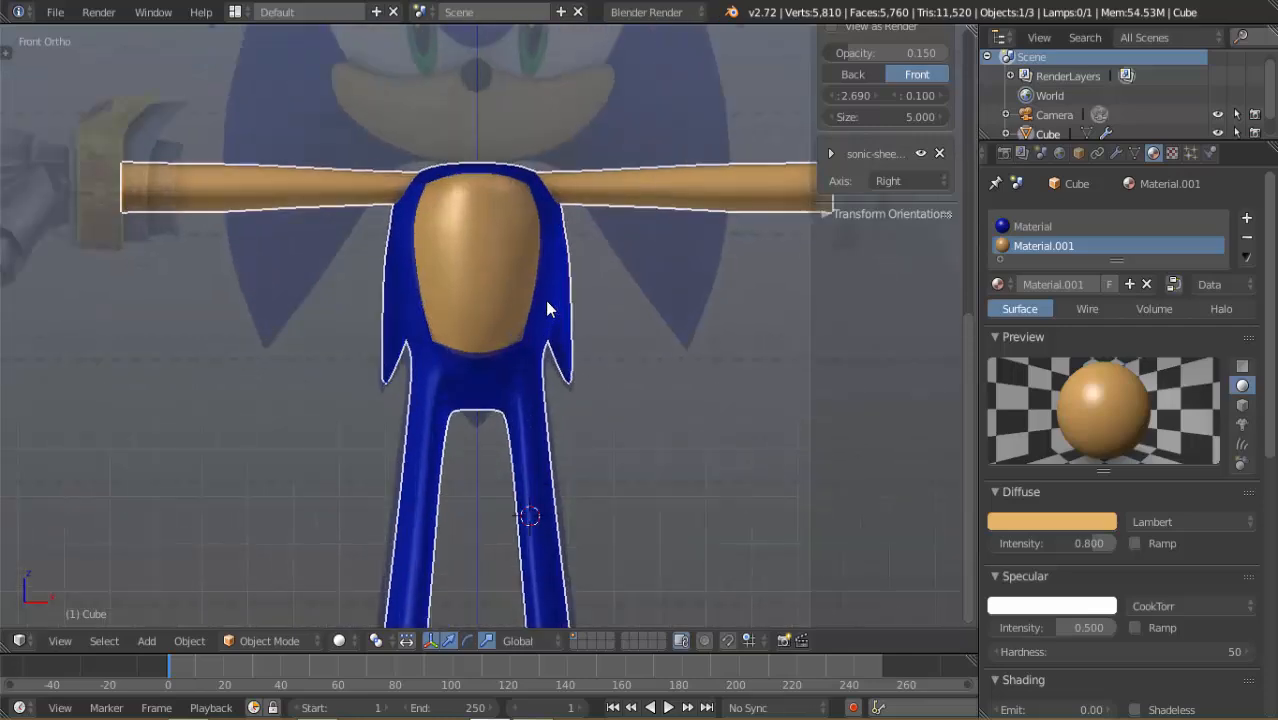
Enable Optimal Display on the body's subdivision surface modifier and set its view subdivisions to 1
{"action": "key", "text": "Tab"}
{"action": "scroll", "coordinate": [563, 340], "scroll_direction": "up", "scroll_amount": 3}
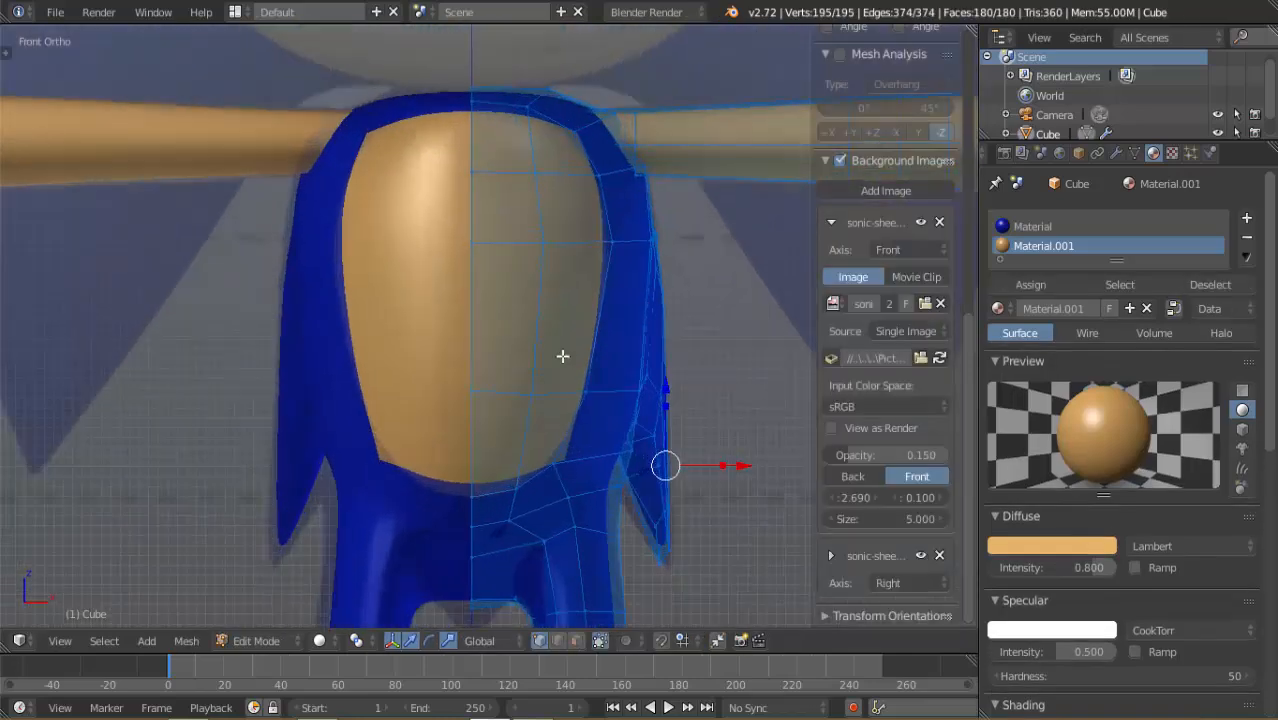
{"action": "middle_click_drag", "start_coordinate": [562, 357], "coordinate": [599, 240]}
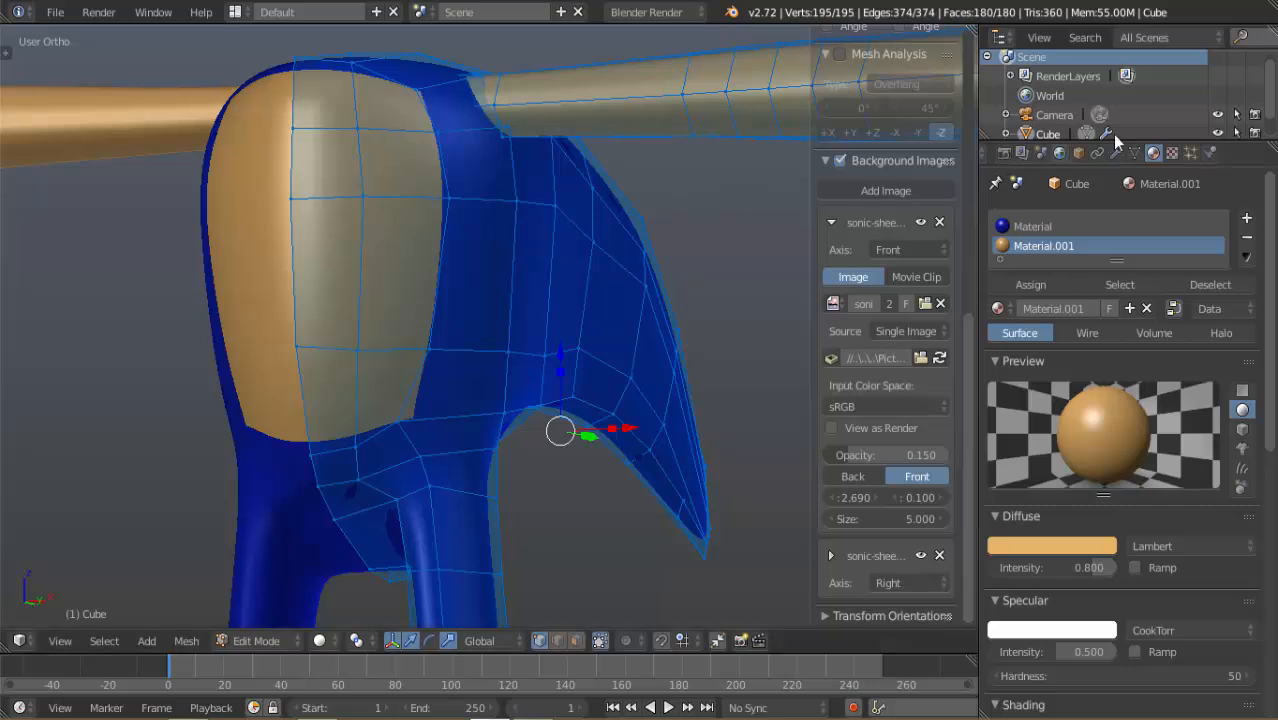
{"action": "left_click", "coordinate": [1116, 153]}
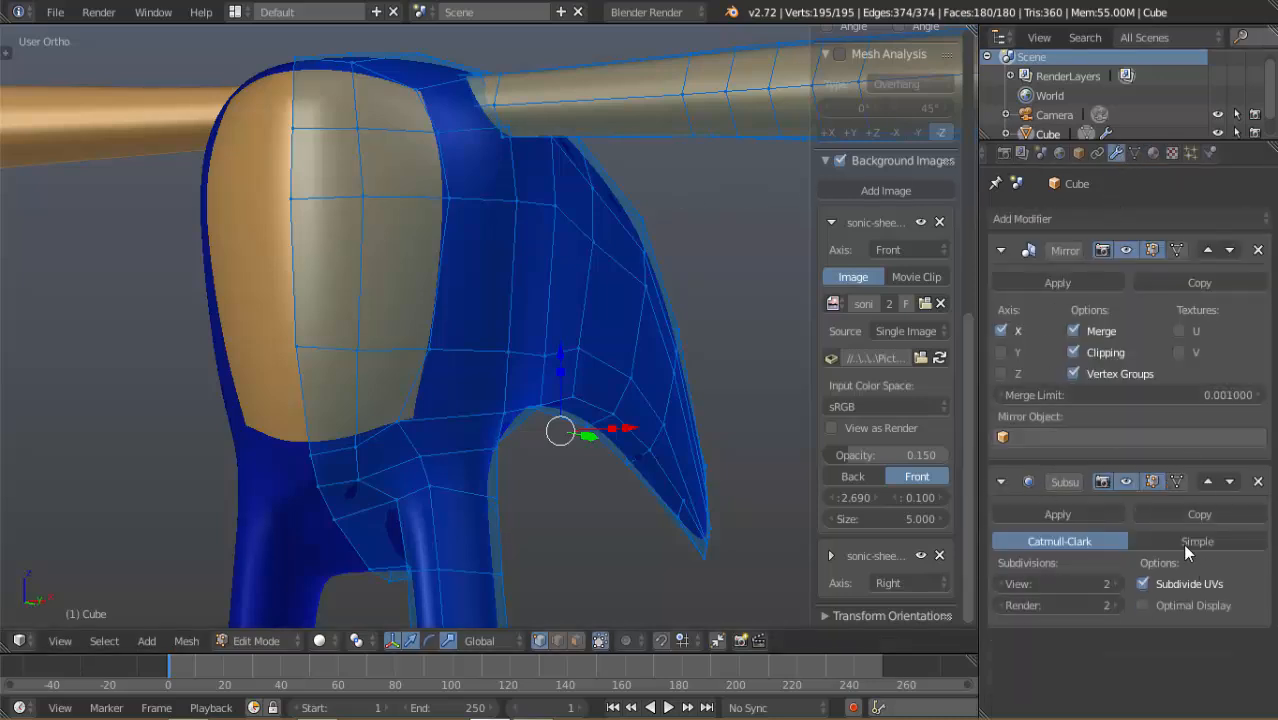
{"action": "left_click", "coordinate": [1143, 605]}
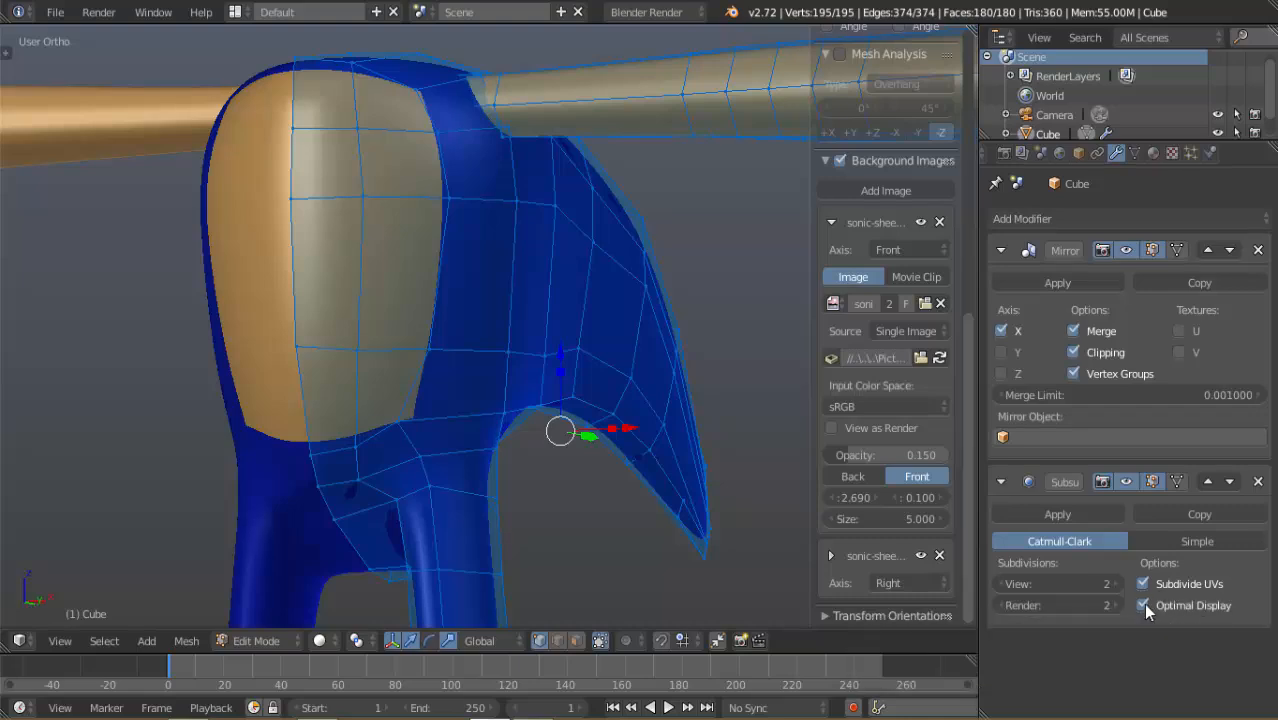
{"action": "left_click", "coordinate": [1001, 587]}
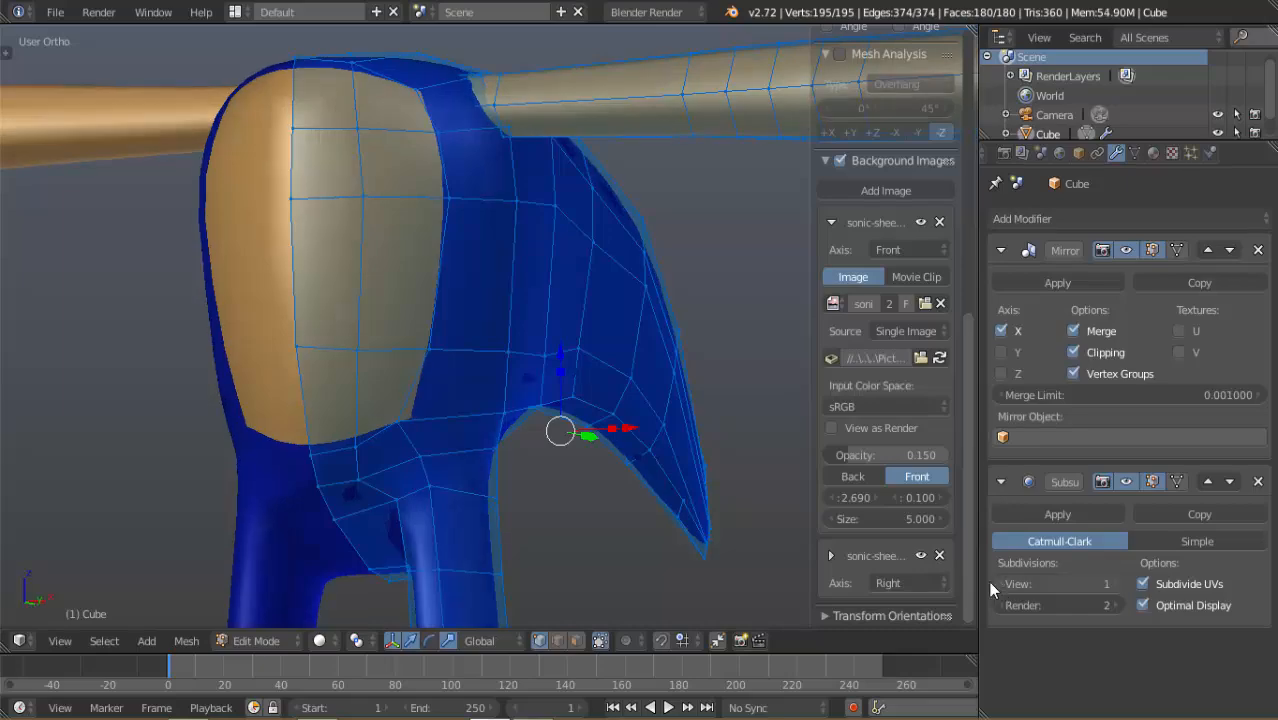
Examine the subdivided body and the belly edge from angled and front views in object mode
{"action": "middle_click_drag", "start_coordinate": [648, 530], "coordinate": [676, 536]}
{"action": "scroll", "coordinate": [676, 533], "scroll_direction": "down", "scroll_amount": 4}
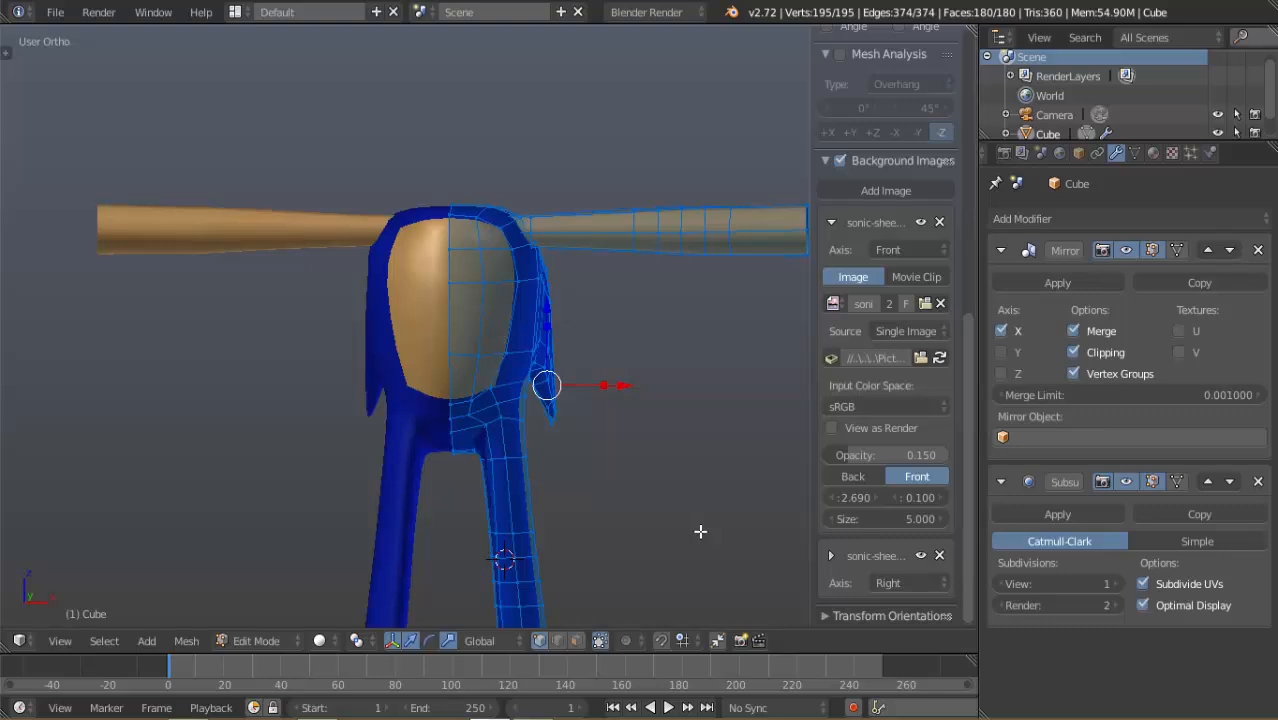
{"action": "middle_click_drag", "start_coordinate": [670, 481], "coordinate": [605, 423]}
{"action": "key", "text": "KP_1"}
{"action": "scroll", "coordinate": [591, 471], "scroll_direction": "down", "scroll_amount": 2}
{"action": "key", "text": "Tab"}
{"action": "key", "text": "KP_1"}
{"action": "scroll", "coordinate": [608, 418], "scroll_direction": "up", "scroll_amount": 3}
{"action": "scroll", "coordinate": [608, 418], "scroll_direction": "up", "scroll_amount": 2}
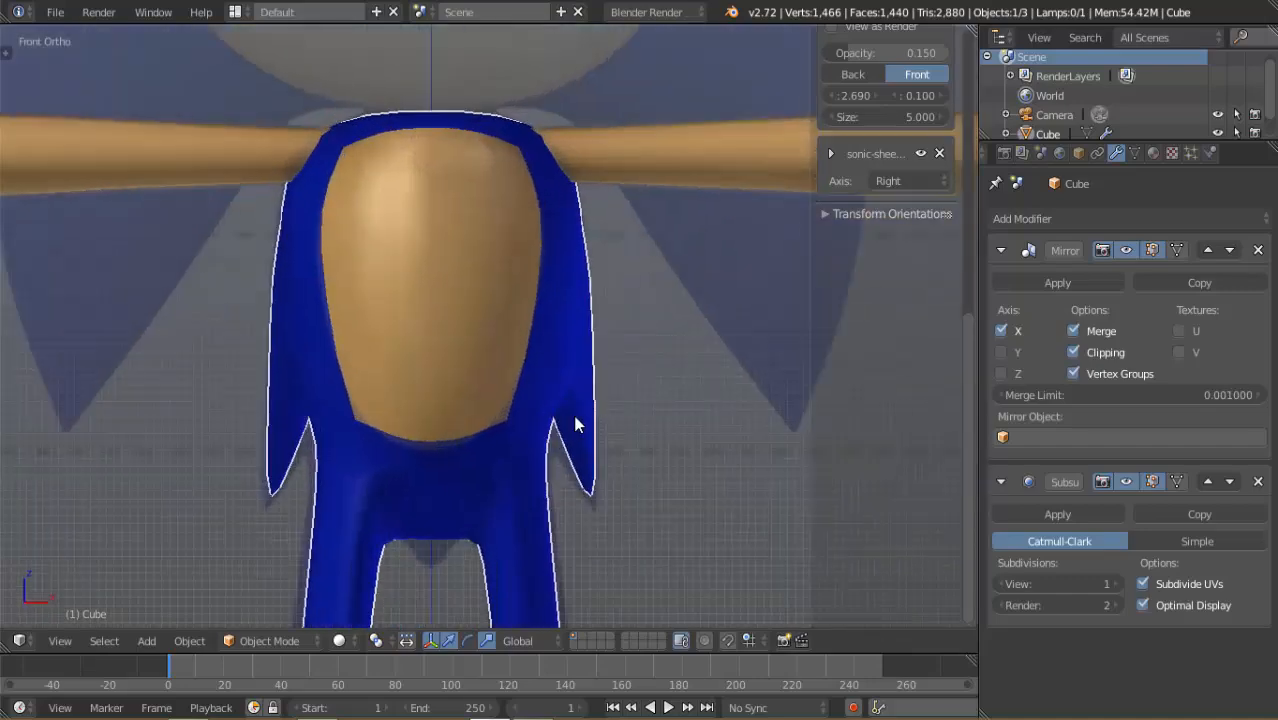
{"action": "middle_click_drag", "start_coordinate": [520, 405], "coordinate": [487, 397]}
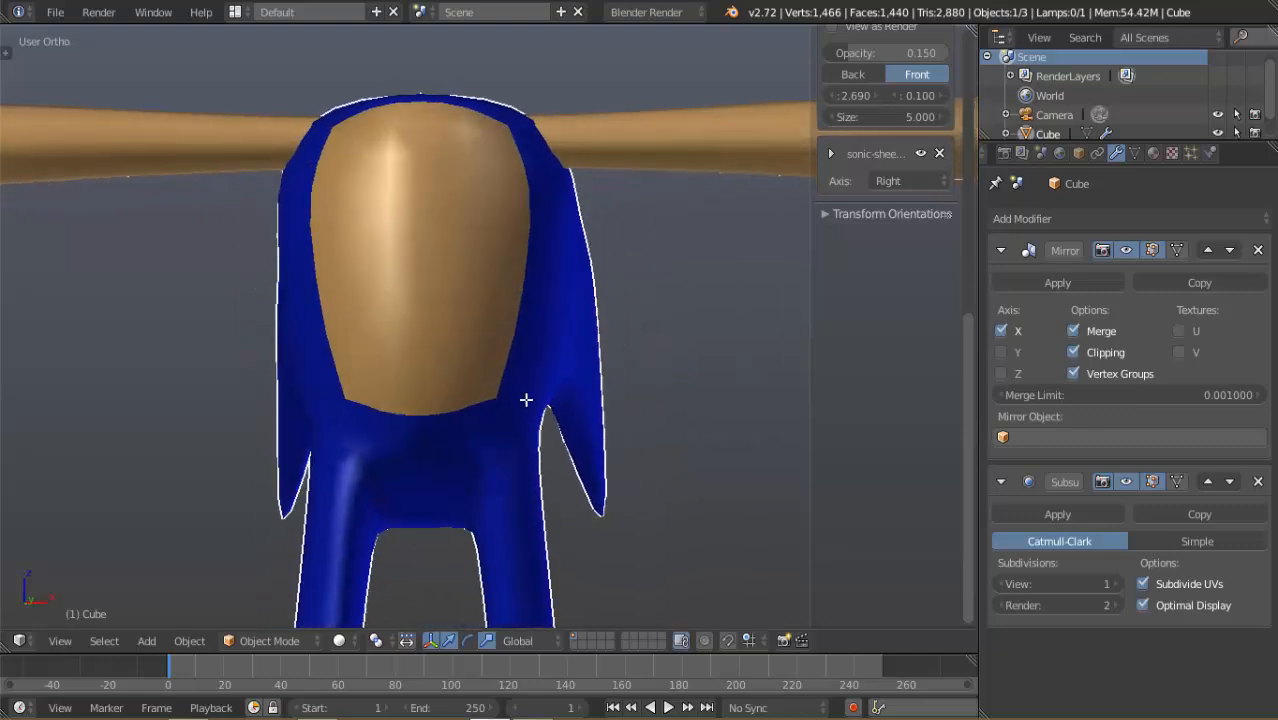
Select the vertices of the belly patch from its outer edge to the centre line and check it in side view
{"action": "key", "text": "Tab"}
{"action": "right_click", "coordinate": [510, 367], "text": "alt"}
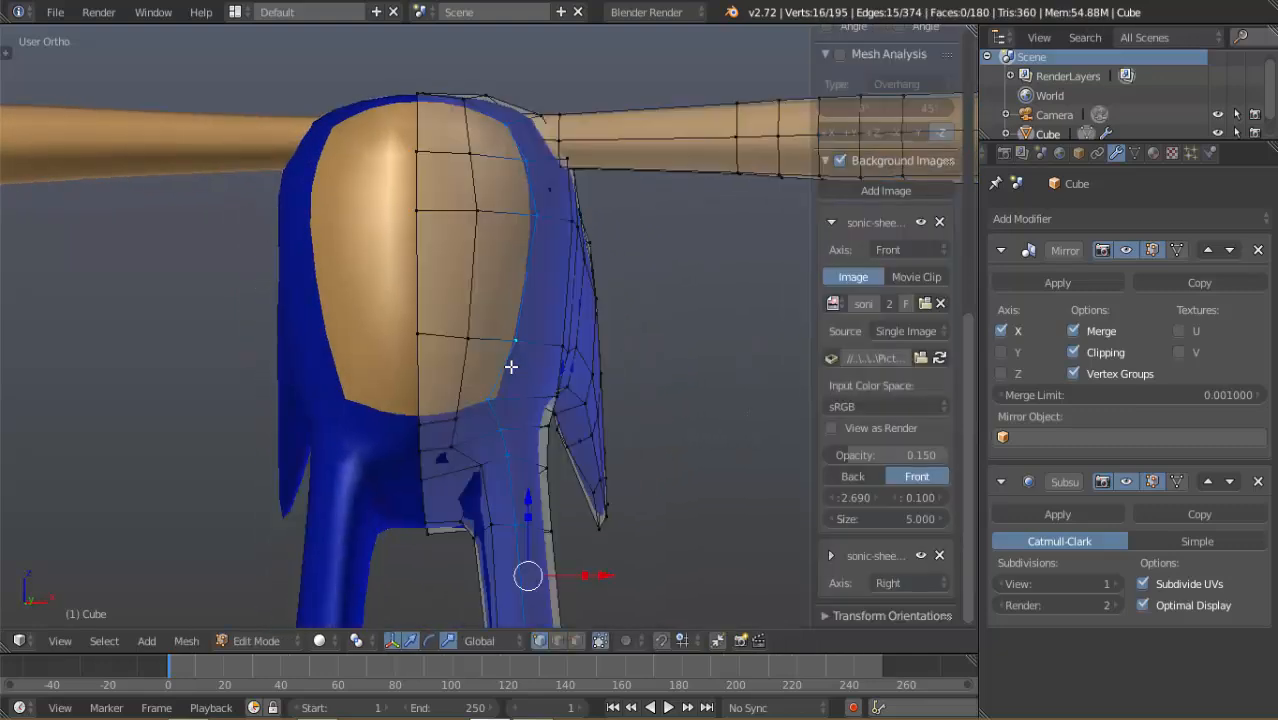
{"action": "key", "text": "a"}
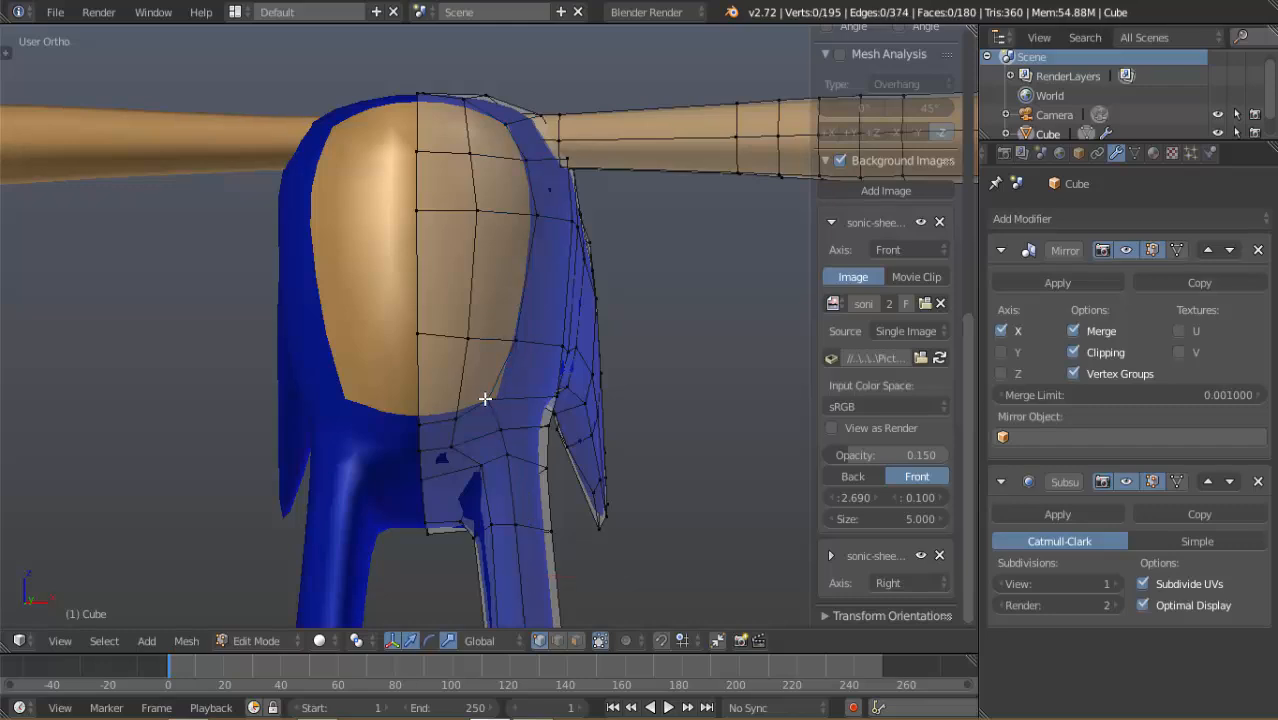
{"action": "key", "text": "b"}
{"action": "left_click_drag", "start_coordinate": [375, 305], "coordinate": [530, 409]}
{"action": "right_click", "coordinate": [463, 417], "text": "shift"}
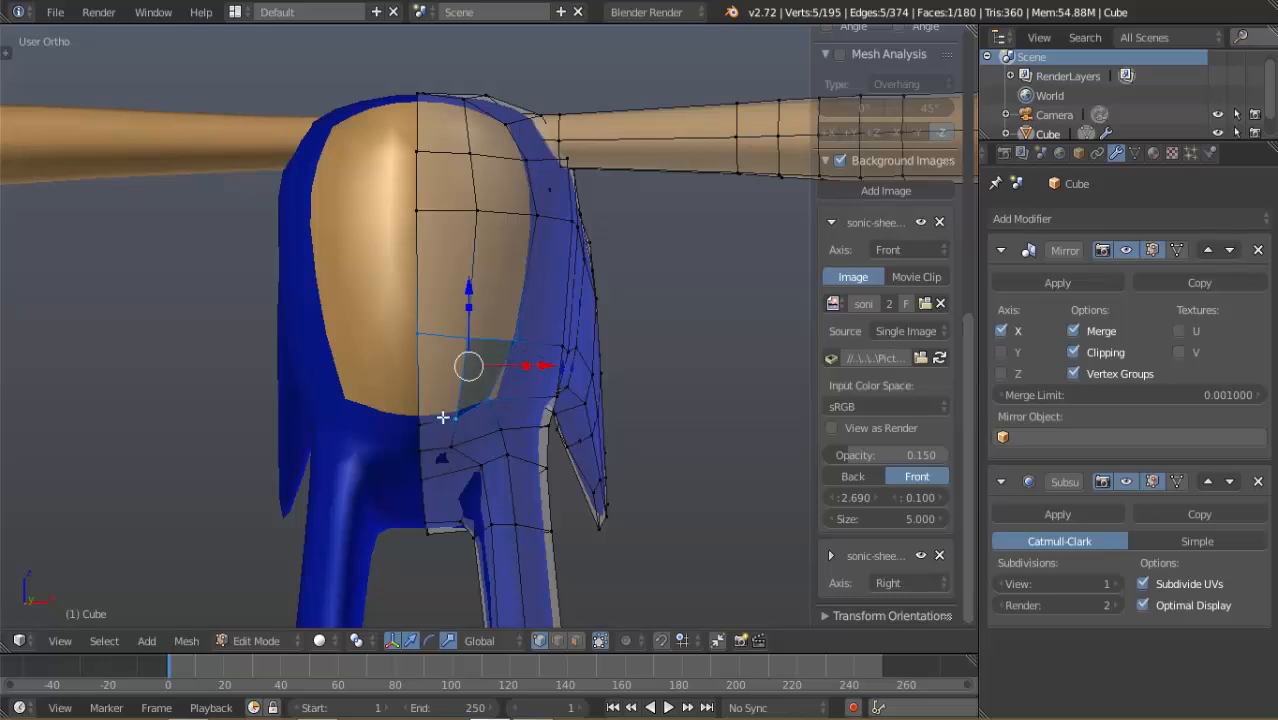
{"action": "right_click", "coordinate": [418, 419], "text": "shift"}
{"action": "right_click", "coordinate": [526, 216], "text": "shift"}
{"action": "right_click", "coordinate": [479, 218], "text": "shift"}
{"action": "right_click", "coordinate": [417, 152], "text": "shift"}
{"action": "right_click", "coordinate": [470, 150], "text": "shift"}
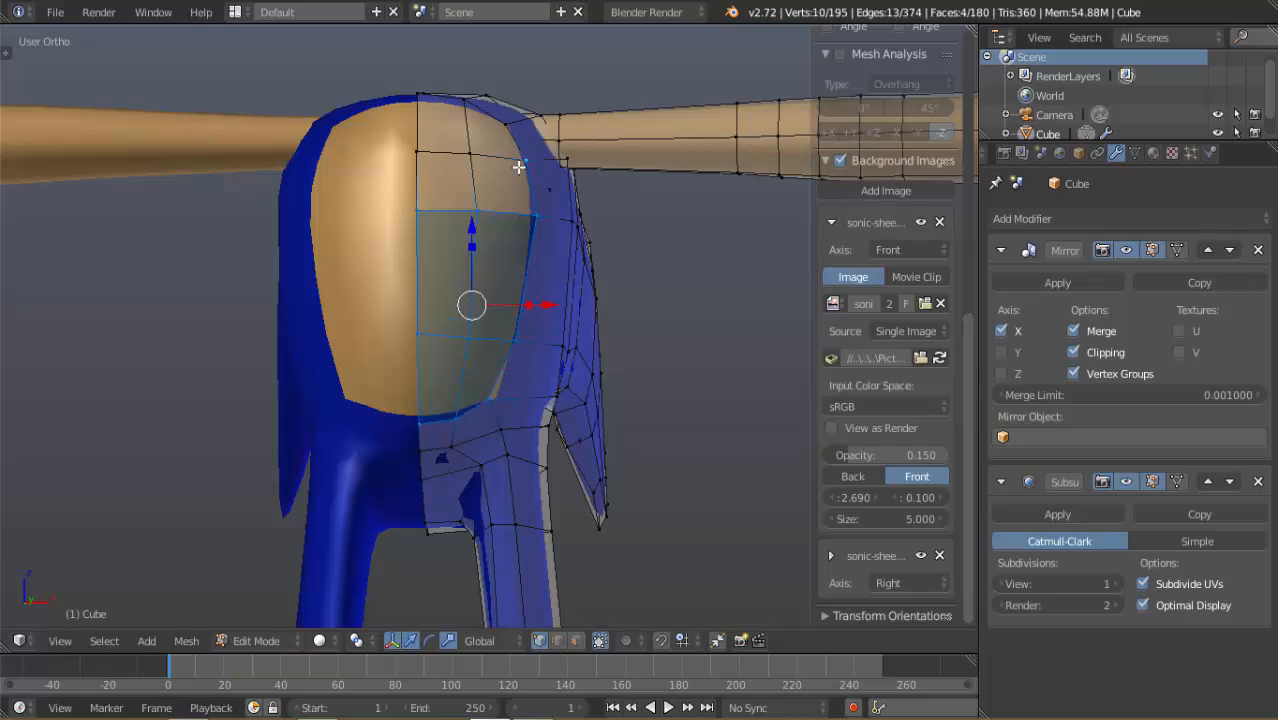
{"action": "right_click", "coordinate": [524, 157], "text": "shift"}
{"action": "right_click", "coordinate": [418, 96], "text": "shift"}
{"action": "right_click", "coordinate": [511, 113], "text": "shift"}
{"action": "right_click", "coordinate": [466, 100], "text": "shift"}
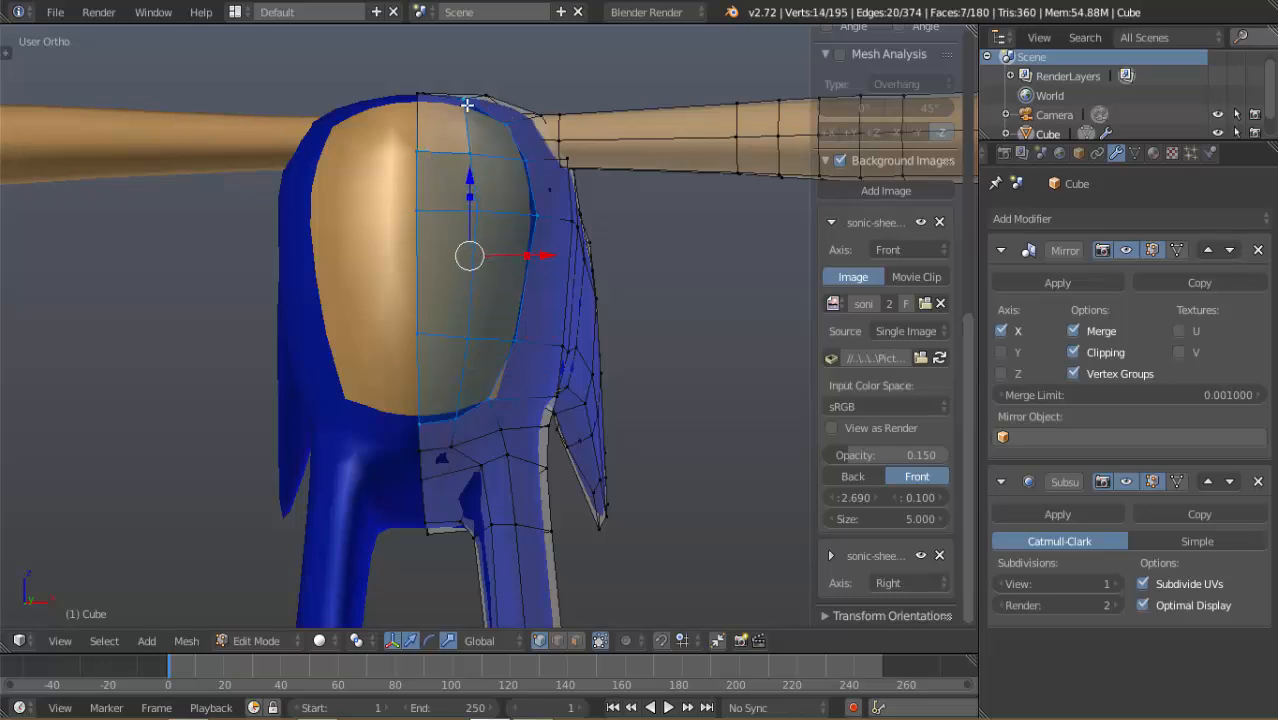
{"action": "right_click", "coordinate": [416, 100], "text": "shift"}
{"action": "middle_click_drag", "start_coordinate": [564, 396], "coordinate": [488, 419]}
{"action": "key", "text": "KP_3"}
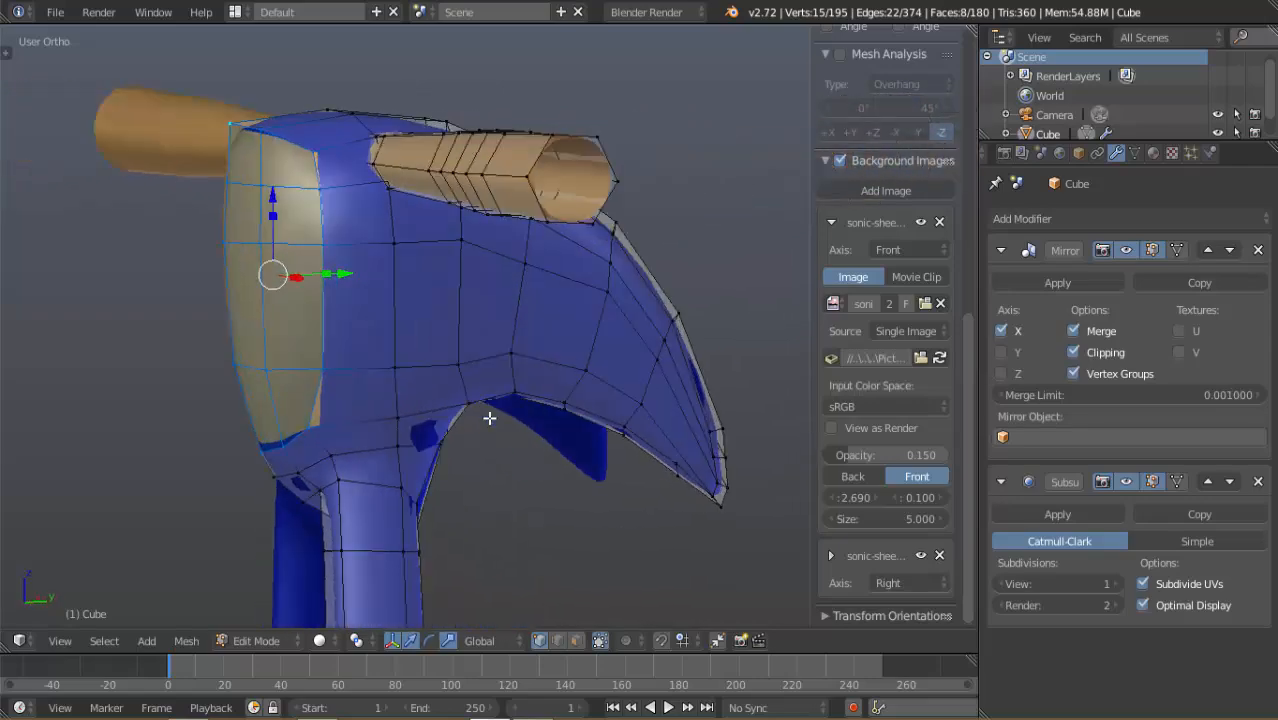
{"action": "scroll", "coordinate": [373, 431], "scroll_direction": "up", "scroll_amount": 3}
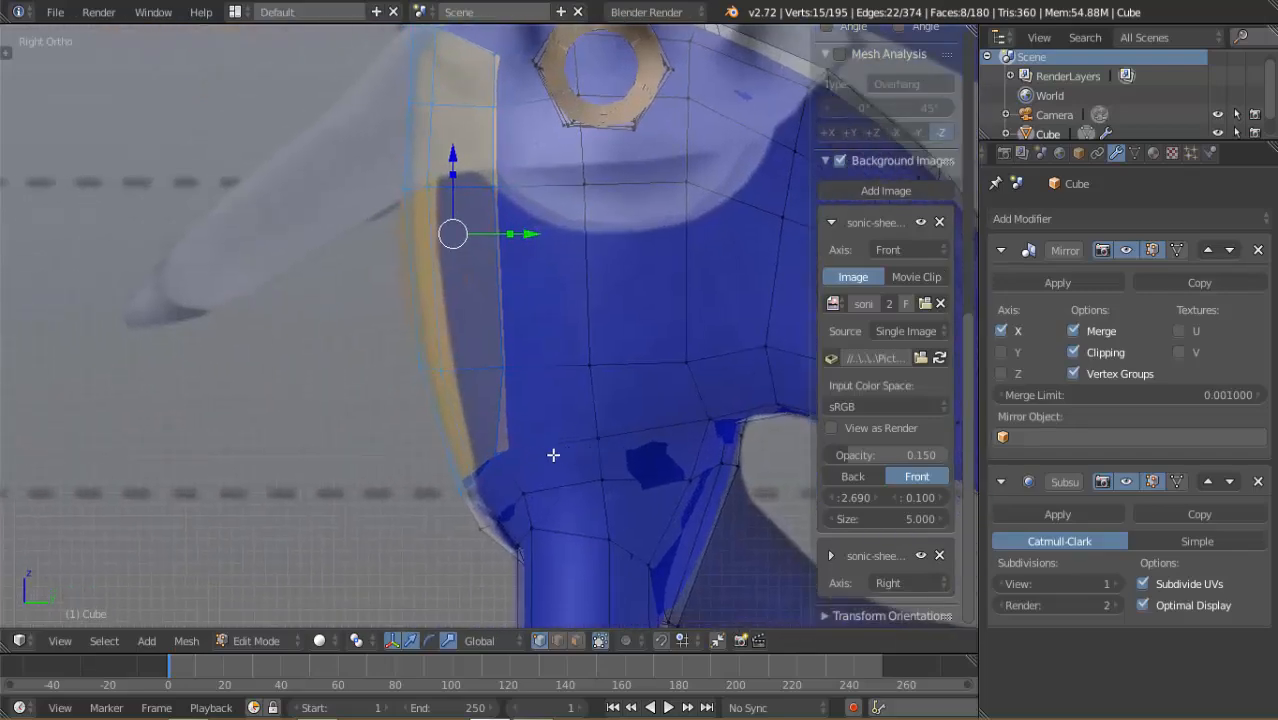
Delete the two blue faces on the body's side next to the belly patch's lower outer corner
{"action": "middle_click_drag", "start_coordinate": [553, 455], "coordinate": [619, 442]}
{"action": "right_click", "coordinate": [626, 441]}
{"action": "right_click", "coordinate": [520, 450], "text": "shift"}
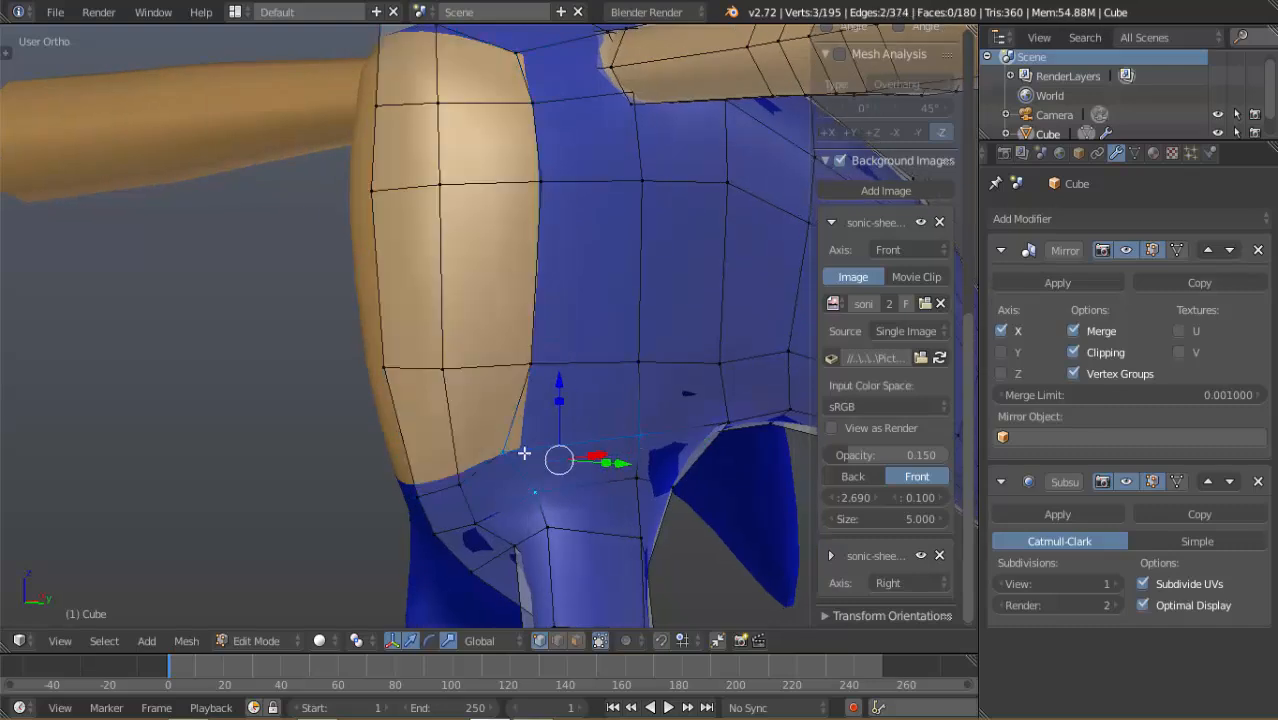
{"action": "right_click", "coordinate": [545, 365], "text": "shift"}
{"action": "right_click", "coordinate": [640, 368], "text": "shift"}
{"action": "right_click", "coordinate": [630, 455], "text": "shift"}
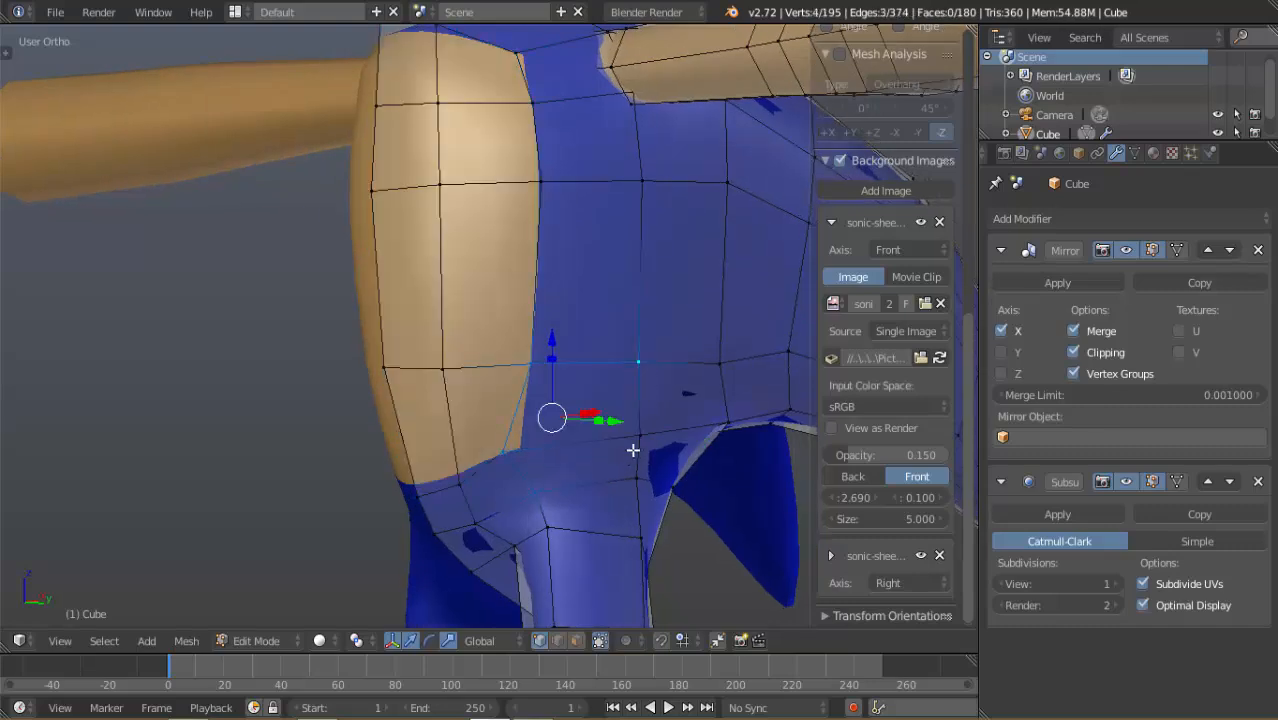
{"action": "right_click", "coordinate": [630, 448], "text": "shift"}
{"action": "right_click", "coordinate": [632, 484], "text": "shift"}
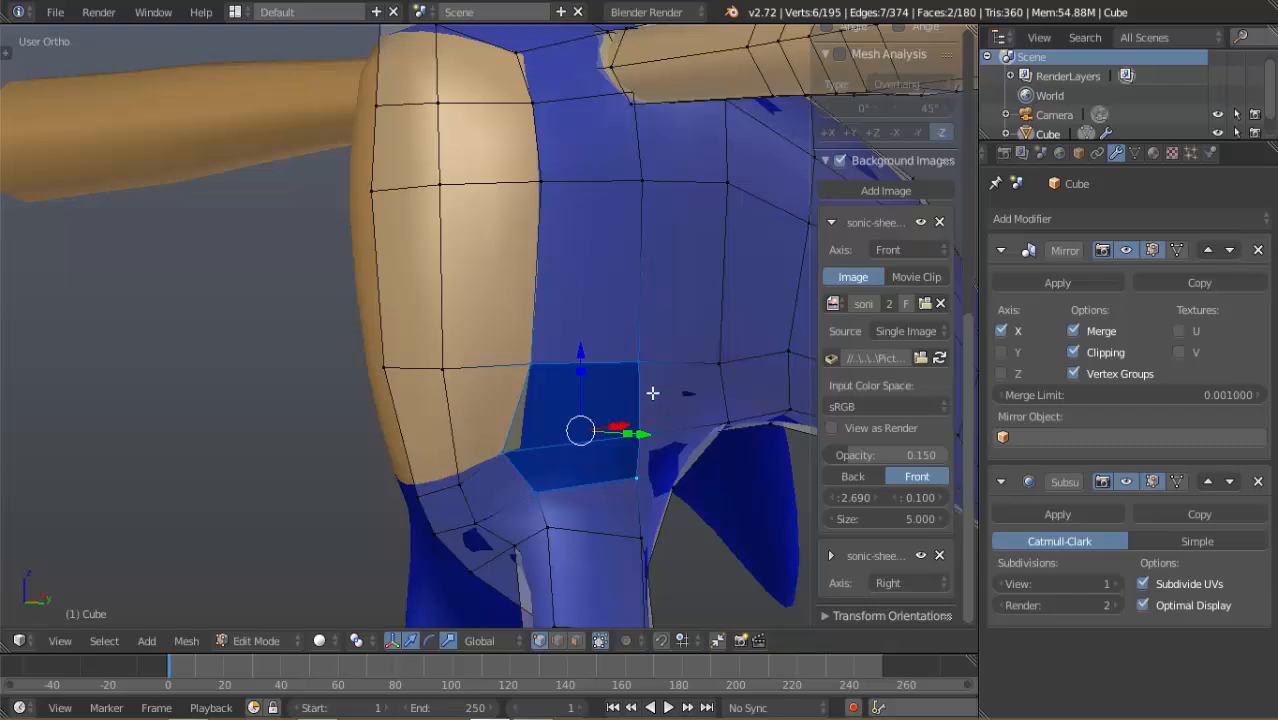
{"action": "key", "text": "x"}
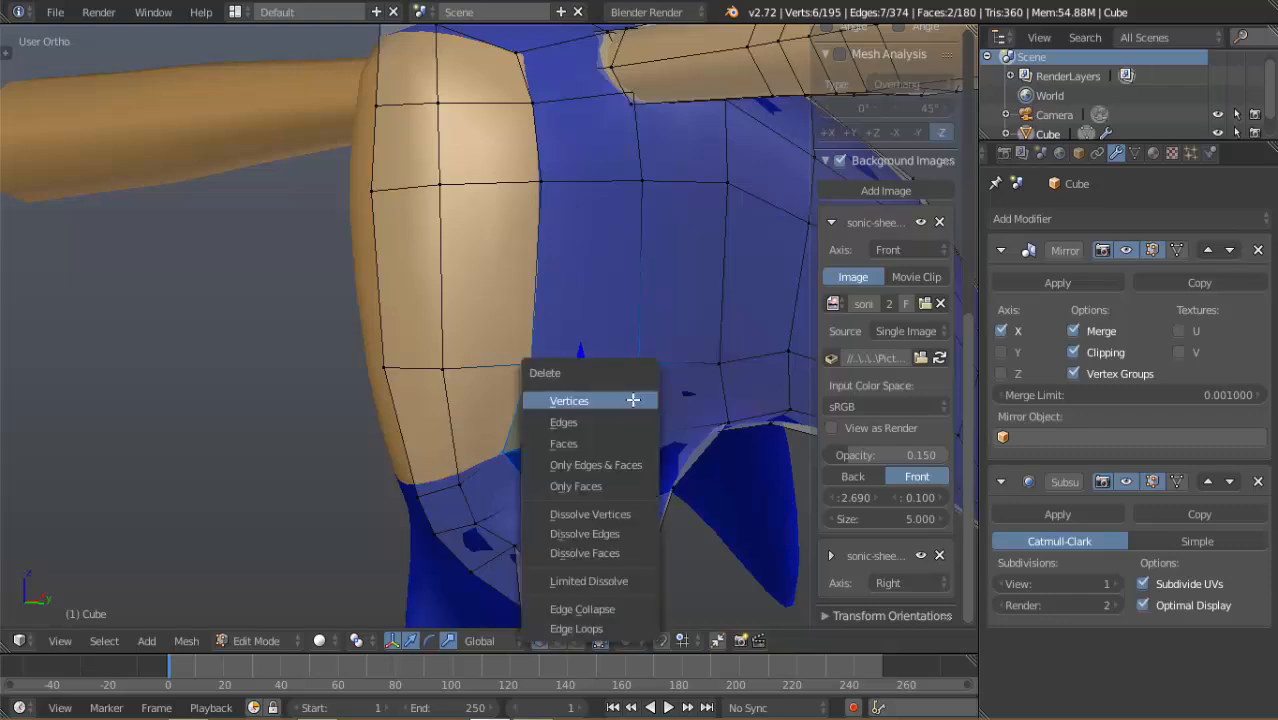
{"action": "left_click", "coordinate": [610, 452]}
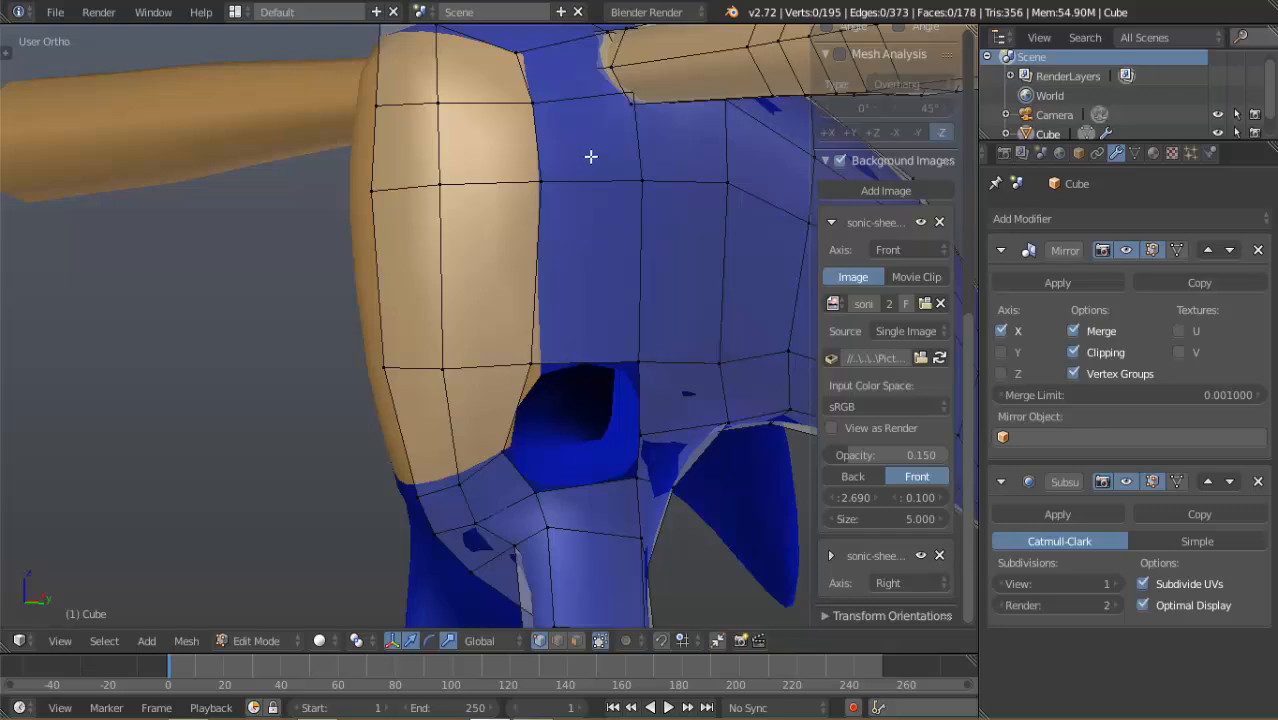
Fill the upper part of the hole beside the belly patch's lower outer corner with a face made from four vertices
{"action": "middle_click_drag", "start_coordinate": [590, 157], "coordinate": [557, 161]}
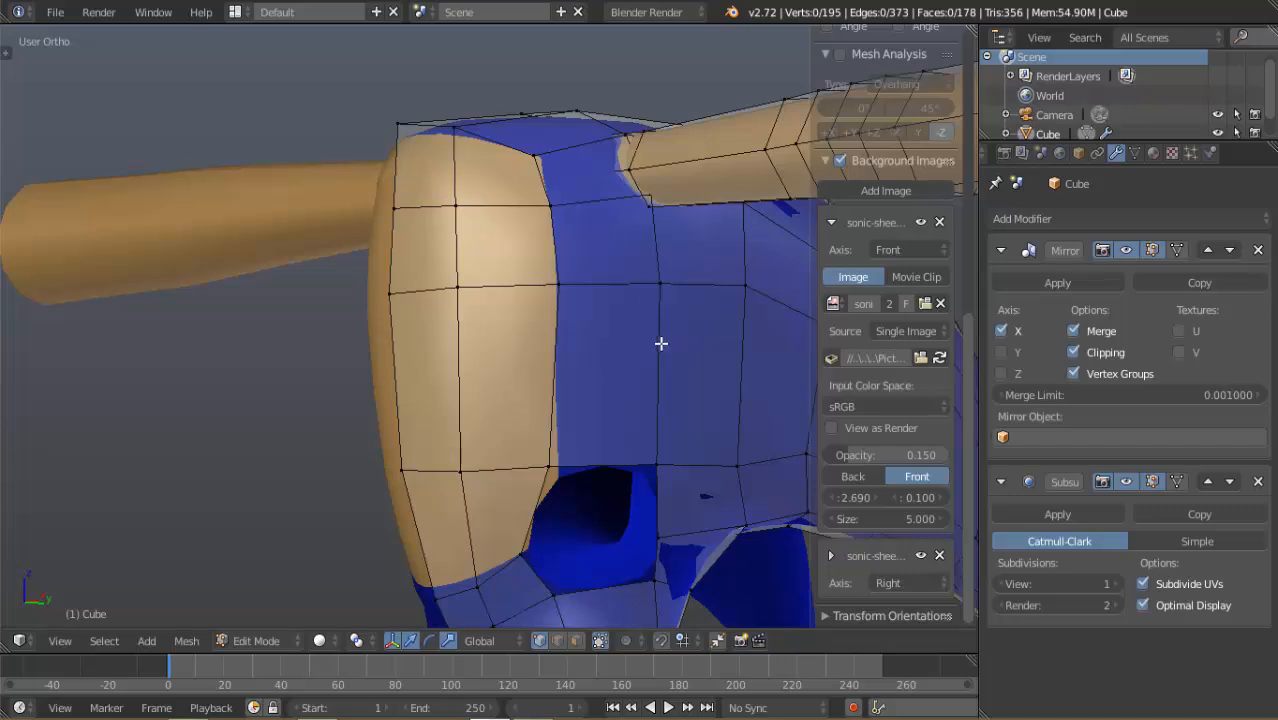
{"action": "right_click", "coordinate": [656, 467]}
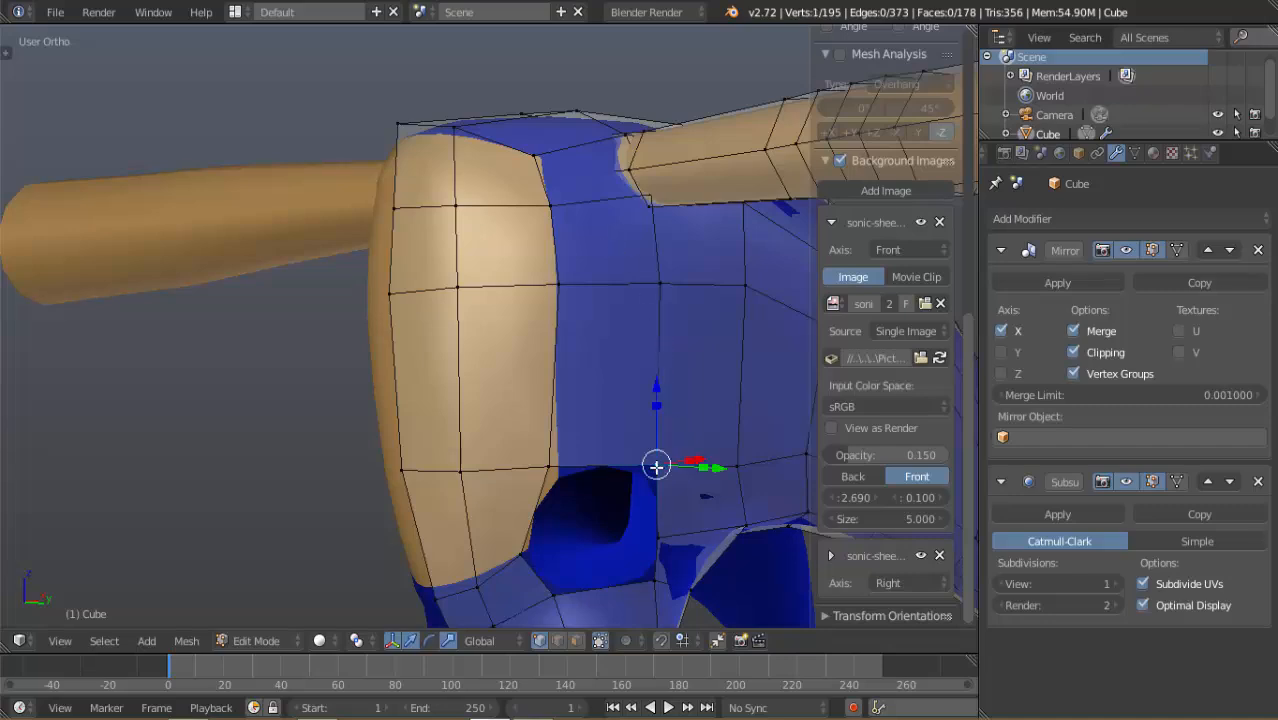
{"action": "right_click", "coordinate": [551, 467], "text": "shift"}
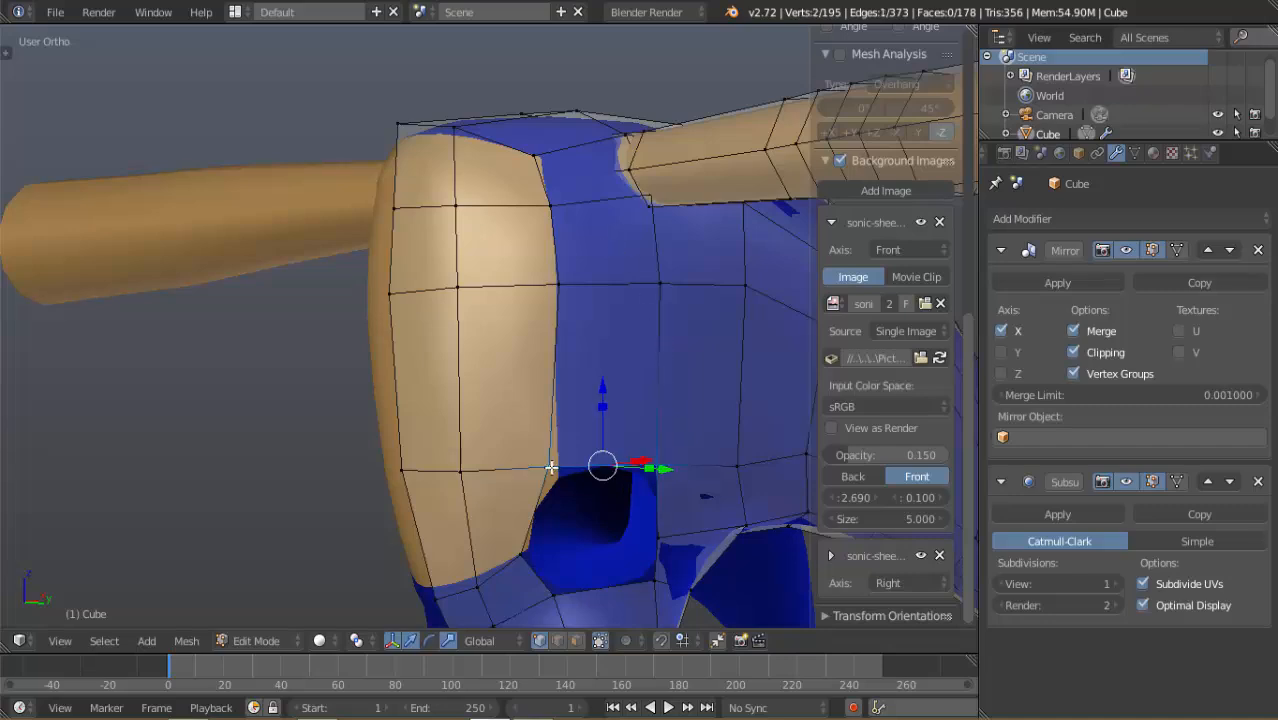
{"action": "right_click", "coordinate": [512, 556], "text": "shift"}
{"action": "right_click", "coordinate": [561, 596], "text": "shift"}
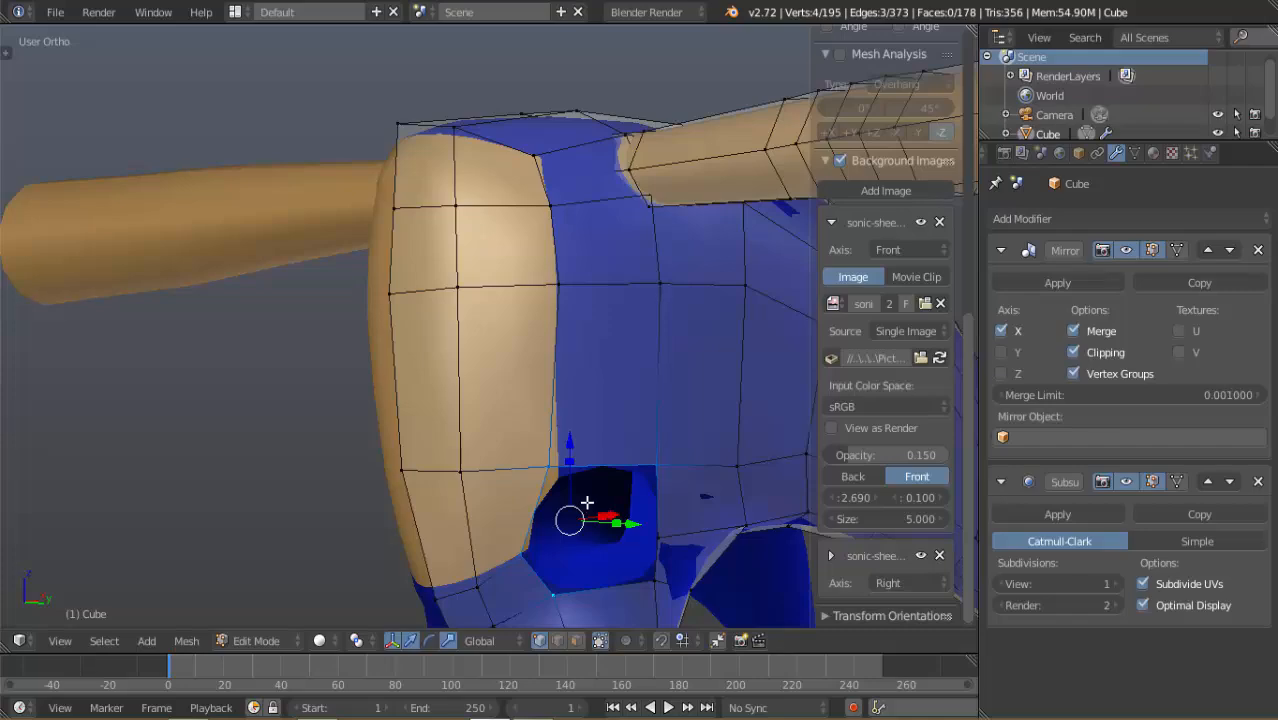
{"action": "key", "text": "f"}
{"action": "middle_click_drag", "start_coordinate": [587, 502], "coordinate": [680, 498]}
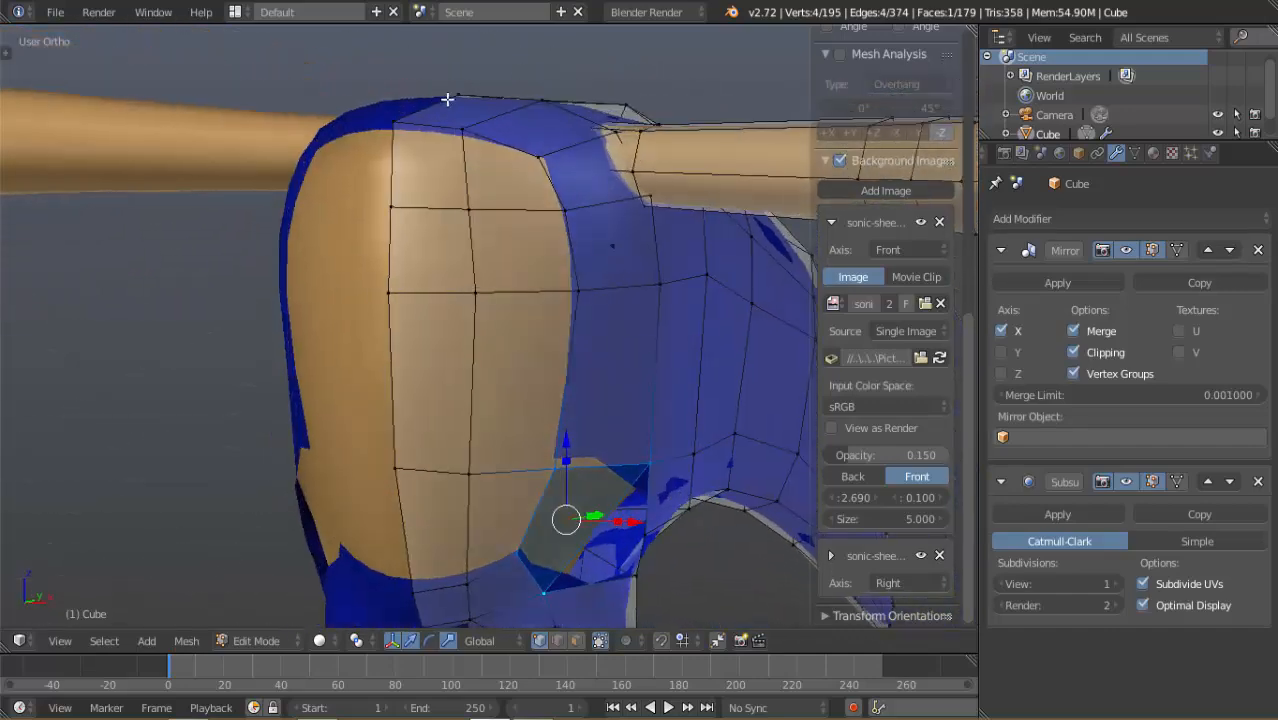
Close the remaining gap beside the belly patch's lower corner with a second face from its boundary vertices
{"action": "left_click", "coordinate": [467, 586]}
{"action": "mouse_move", "coordinate": [621, 437]}
{"action": "middle_mouse_down"}
{"action": "mouse_move", "coordinate": [573, 402]}
{"action": "mouse_move", "coordinate": [577, 419]}
{"action": "mouse_move", "coordinate": [599, 365]}
{"action": "mouse_move", "coordinate": [635, 447]}
{"action": "middle_mouse_up"}
{"action": "right_click", "coordinate": [633, 463]}
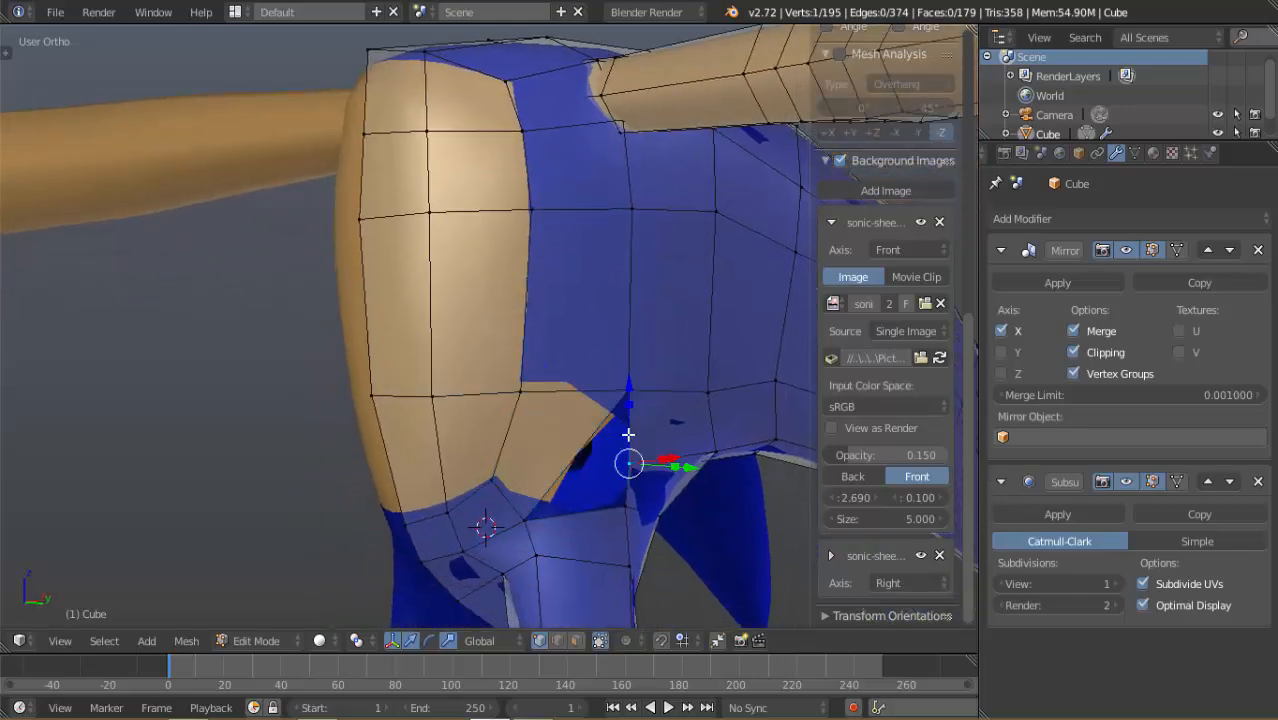
{"action": "right_click", "coordinate": [595, 424], "text": "alt"}
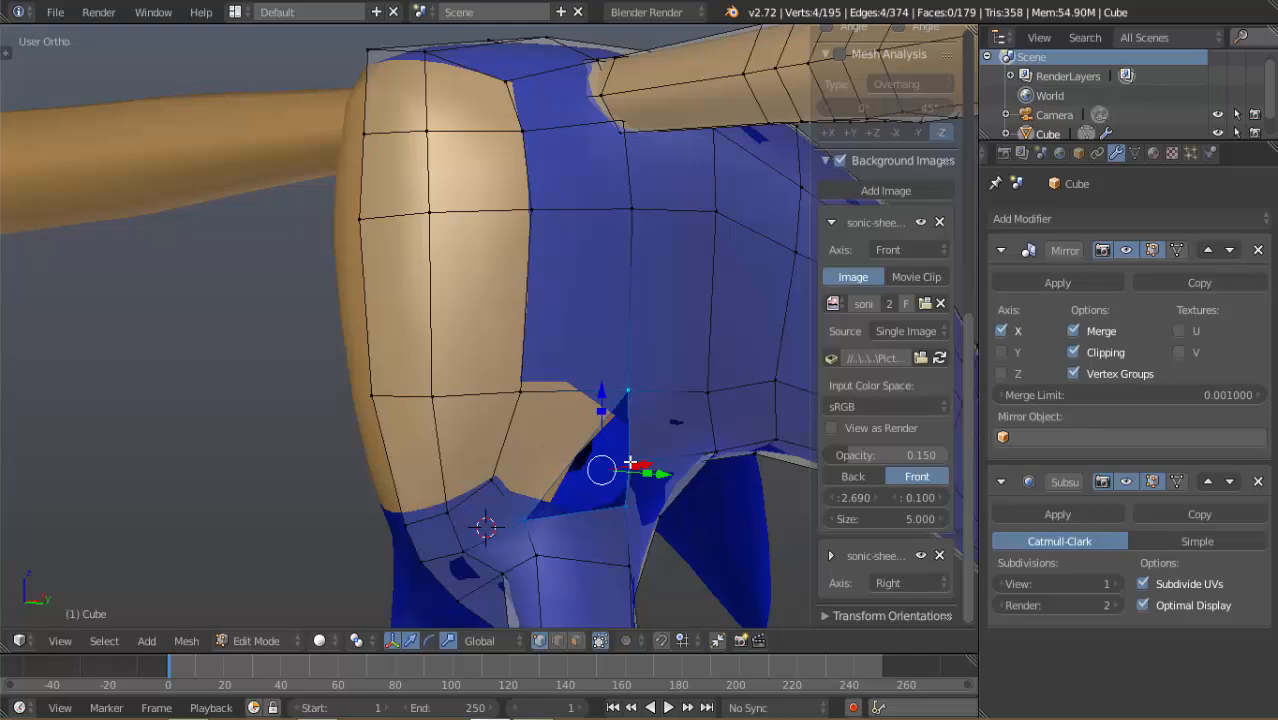
{"action": "key", "text": "f"}
{"action": "middle_click_drag", "start_coordinate": [604, 444], "coordinate": [638, 447]}
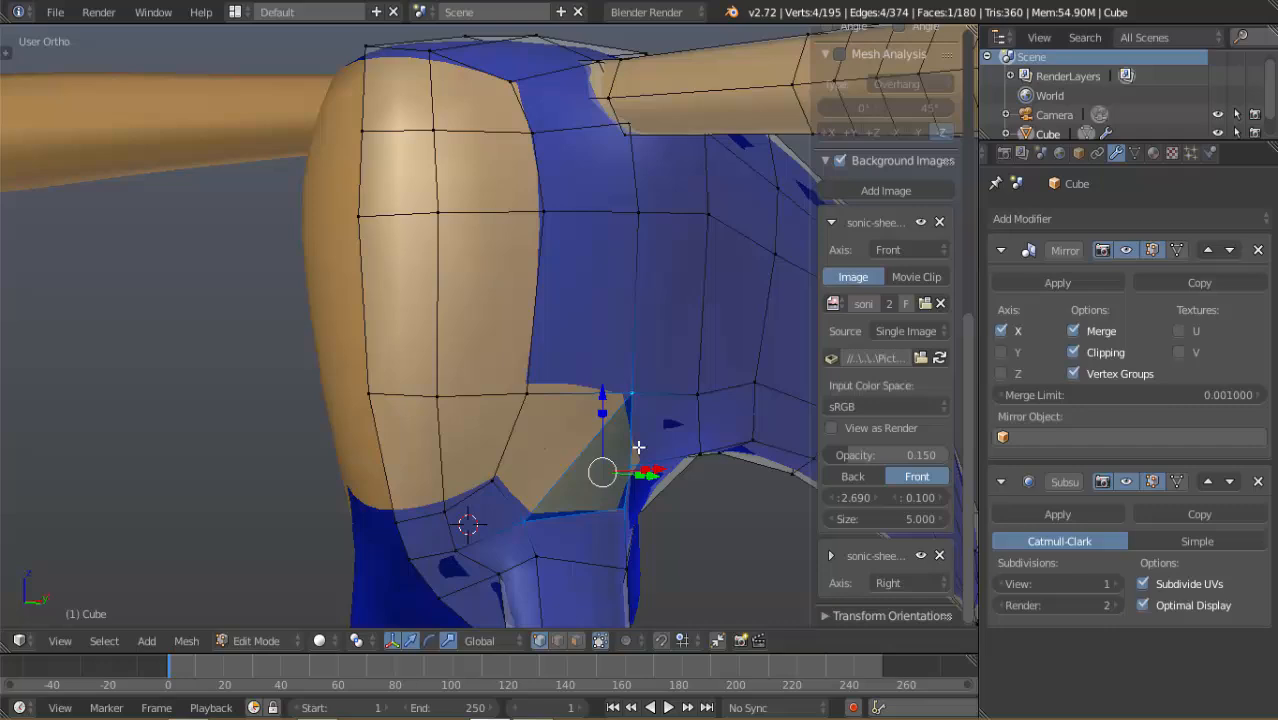
Assign the blue material to the two new faces and check the smoothed result in object mode
{"action": "right_click", "coordinate": [518, 436], "text": "shift"}
{"action": "left_click", "coordinate": [1153, 153]}
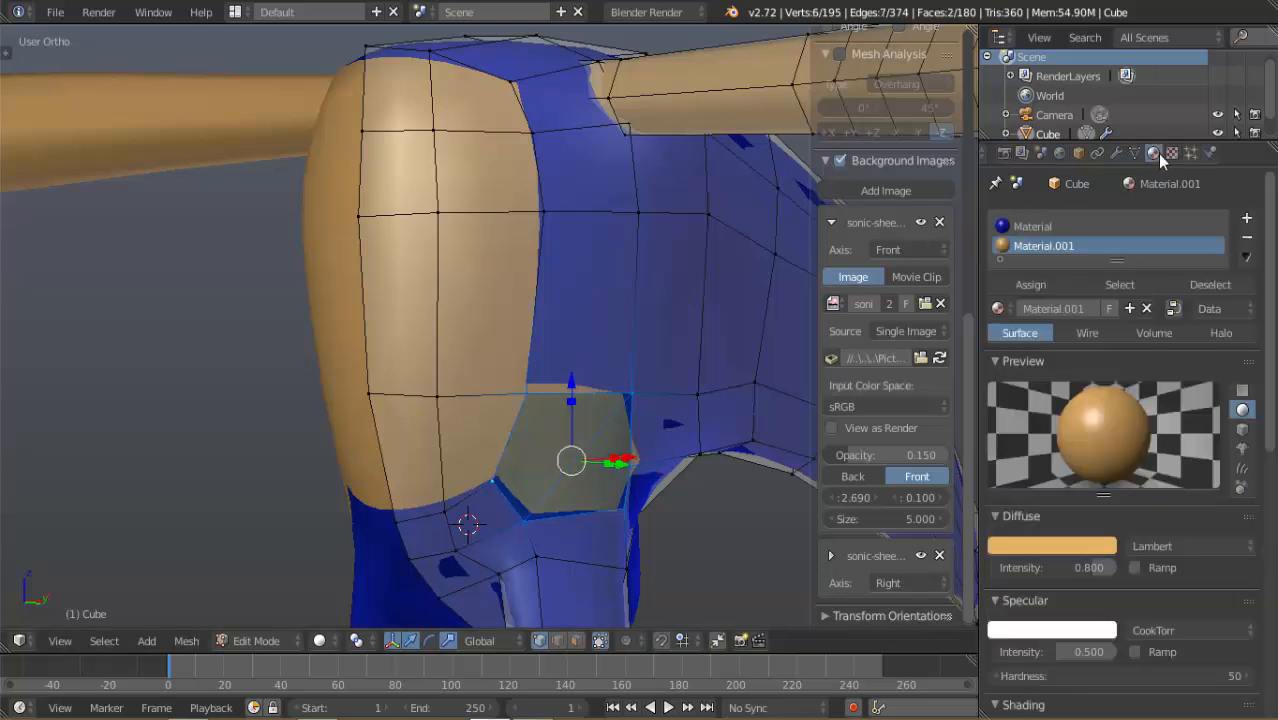
{"action": "left_click", "coordinate": [1032, 226]}
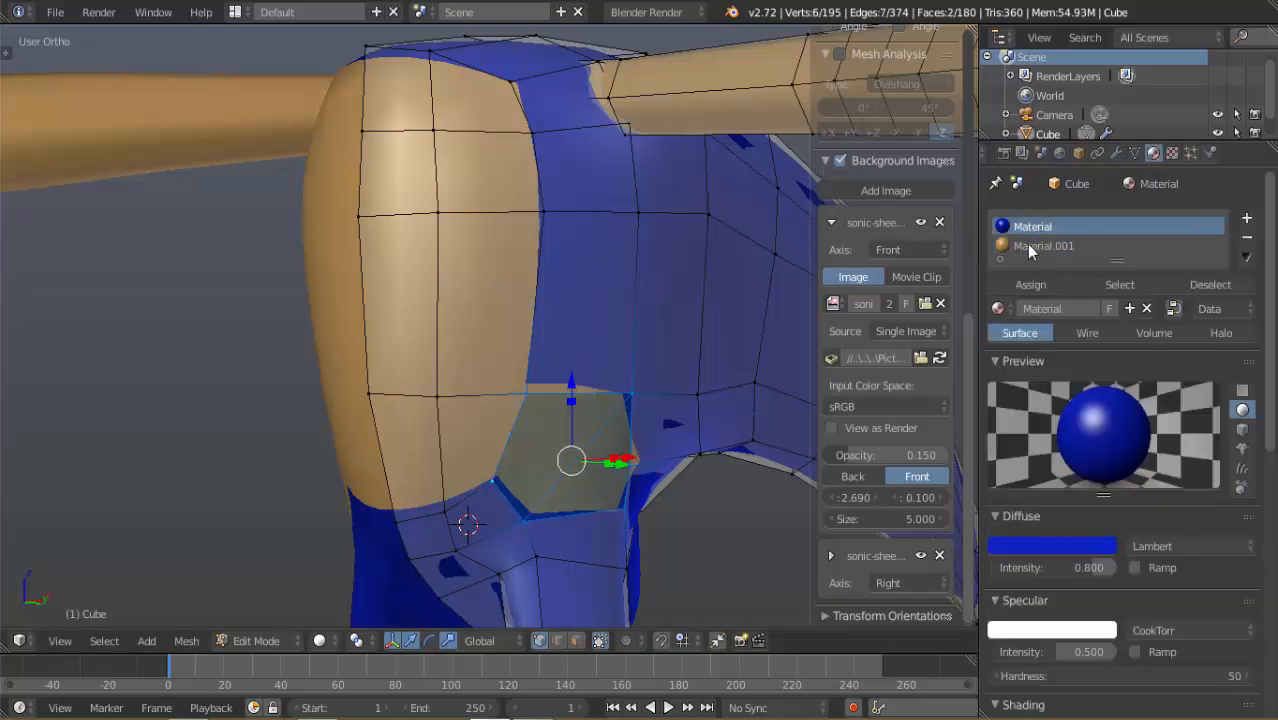
{"action": "left_click", "coordinate": [1019, 284]}
{"action": "scroll", "coordinate": [652, 378], "scroll_direction": "down", "scroll_amount": 3}
{"action": "key", "text": "Tab"}
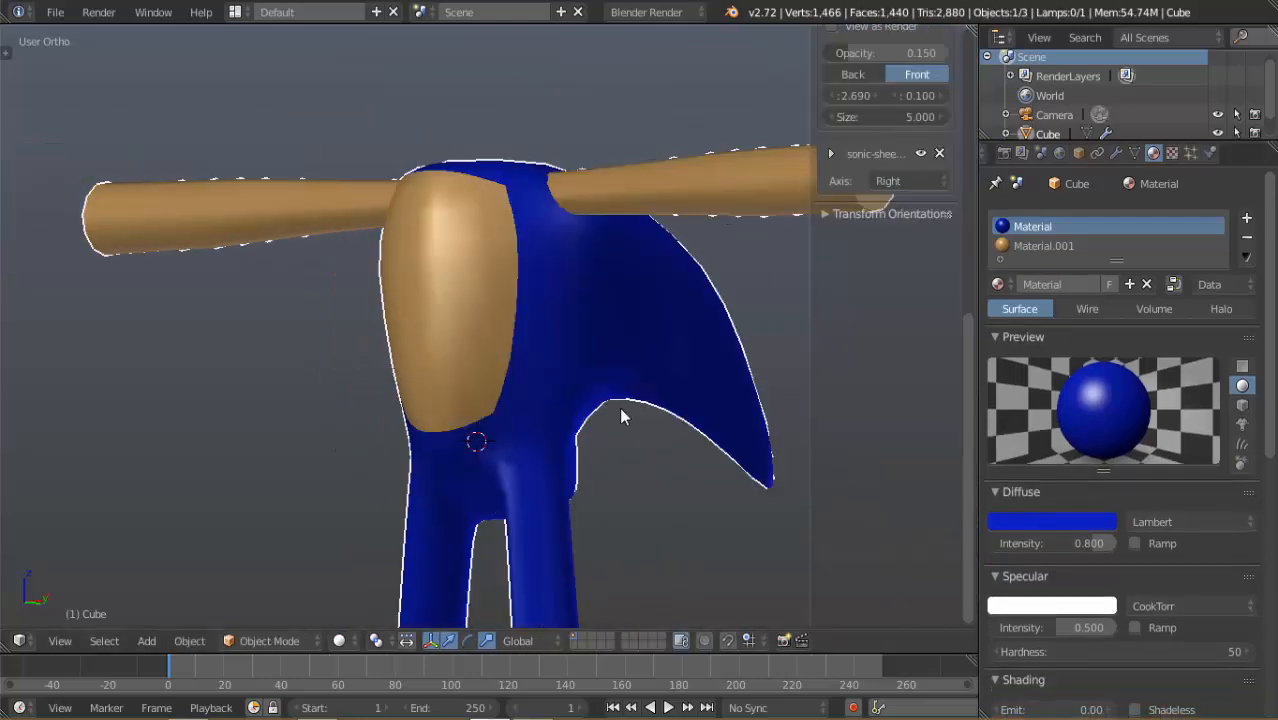
{"action": "middle_click_drag", "start_coordinate": [619, 407], "coordinate": [508, 434]}
{"action": "scroll", "coordinate": [594, 410], "scroll_direction": "up", "scroll_amount": 6}
{"action": "scroll", "coordinate": [594, 410], "scroll_direction": "down", "scroll_amount": 4}
{"action": "key", "text": "Tab"}
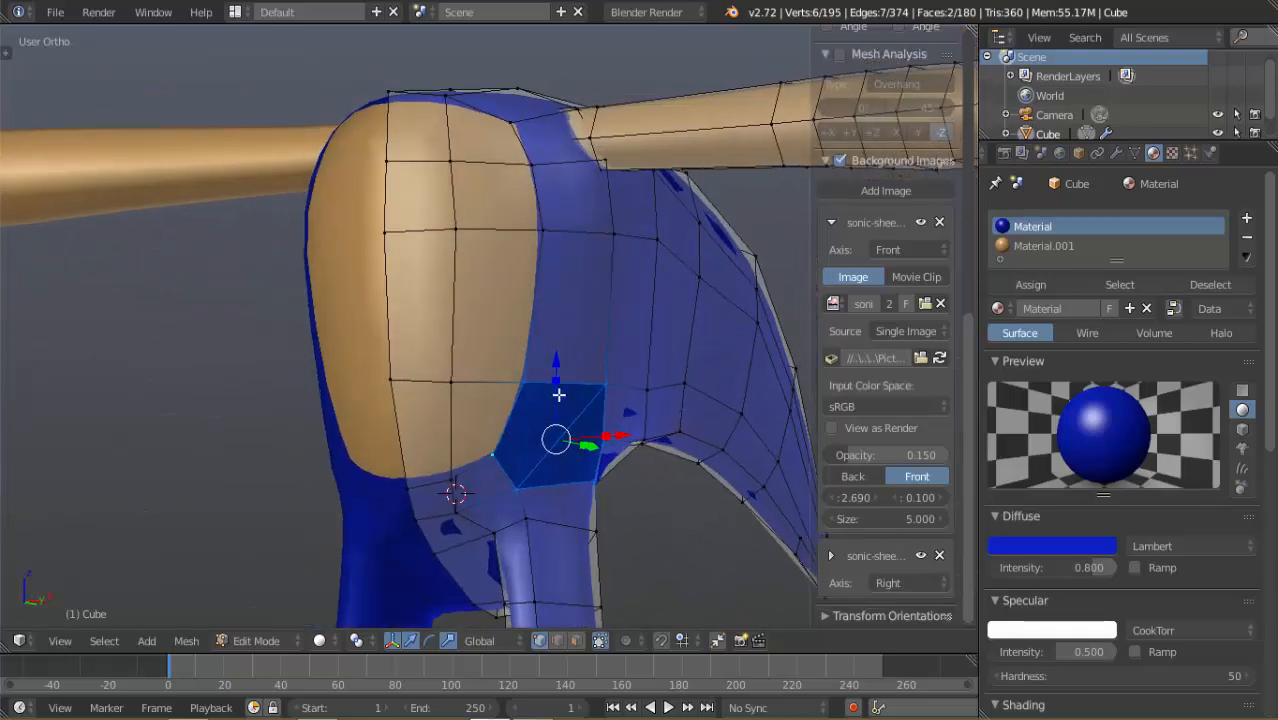
Add an edge loop through the blue faces around the belly patch, slid towards the patch's edge, and check it in object mode
{"action": "middle_click_drag", "start_coordinate": [575, 371], "coordinate": [563, 305]}
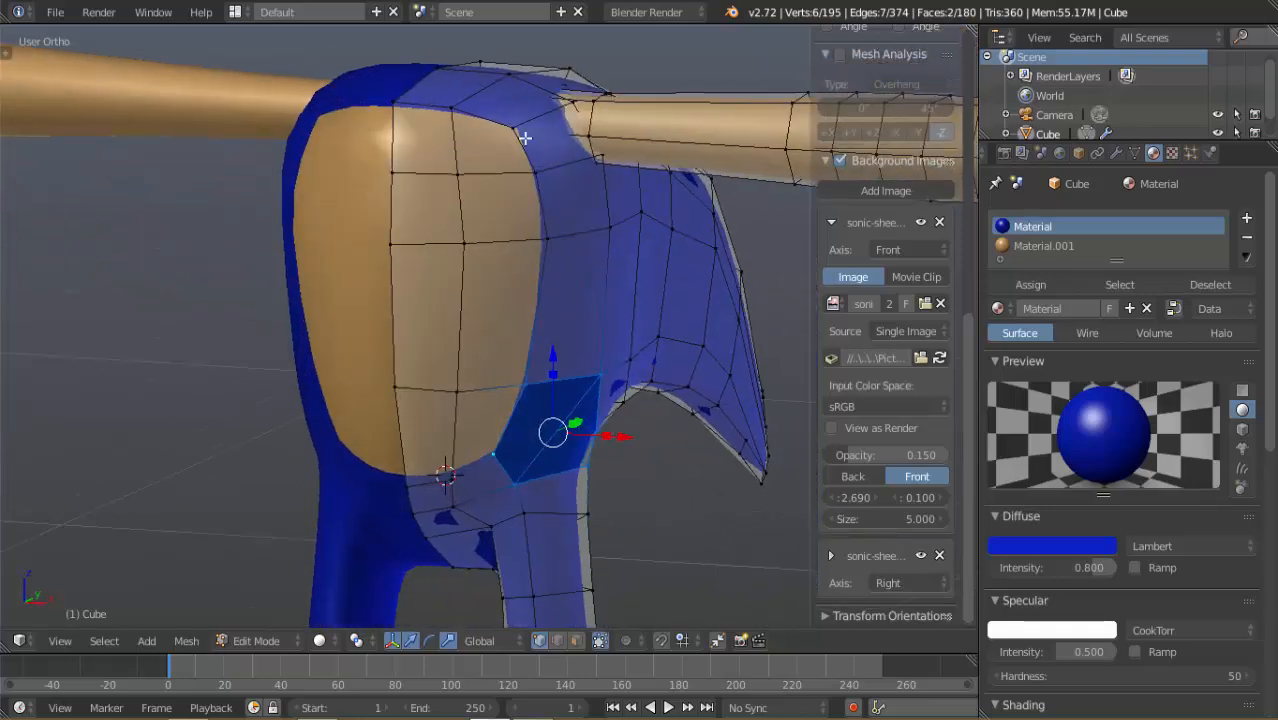
{"action": "key", "text": "ctrl+r"}
{"action": "left_click", "coordinate": [580, 235]}
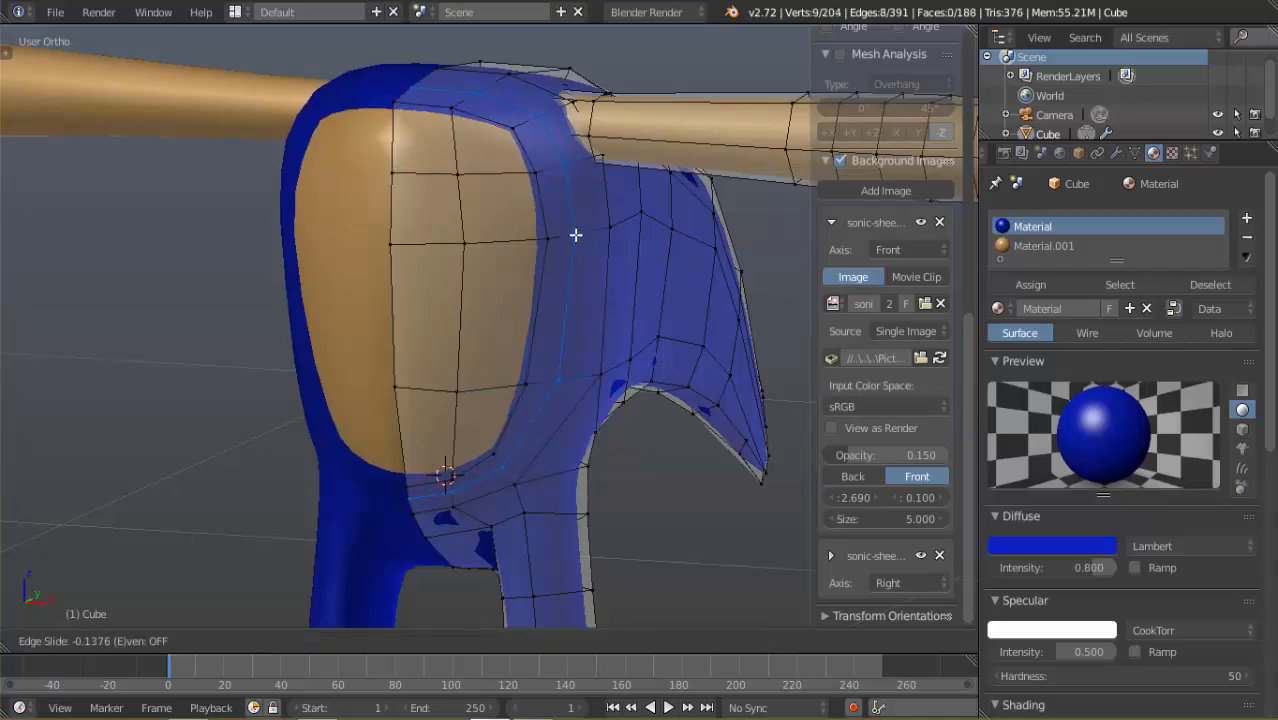
{"action": "left_click", "coordinate": [563, 232]}
{"action": "key", "text": "Tab"}
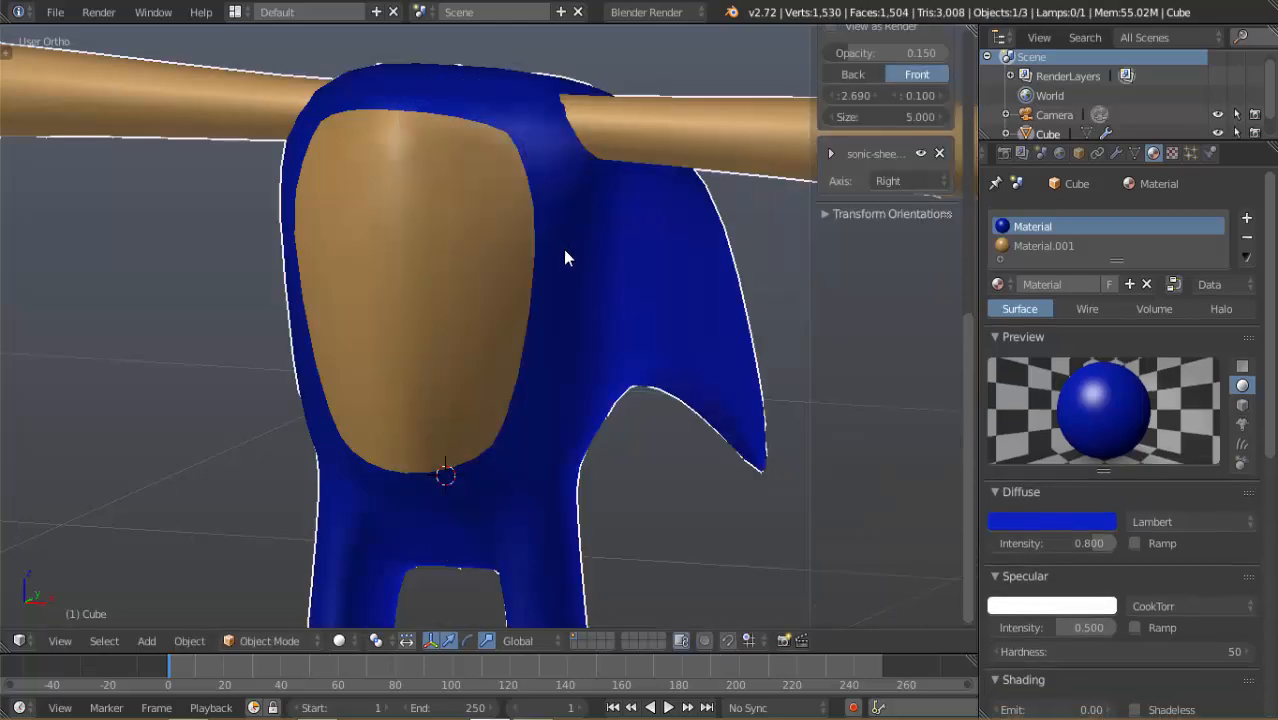
{"action": "middle_click_drag", "start_coordinate": [563, 249], "coordinate": [456, 263]}
Move the two blue centre-line vertices above the belly patch backwards along the body in top view
{"action": "key", "text": "Tab"}
{"action": "right_click", "coordinate": [413, 286]}
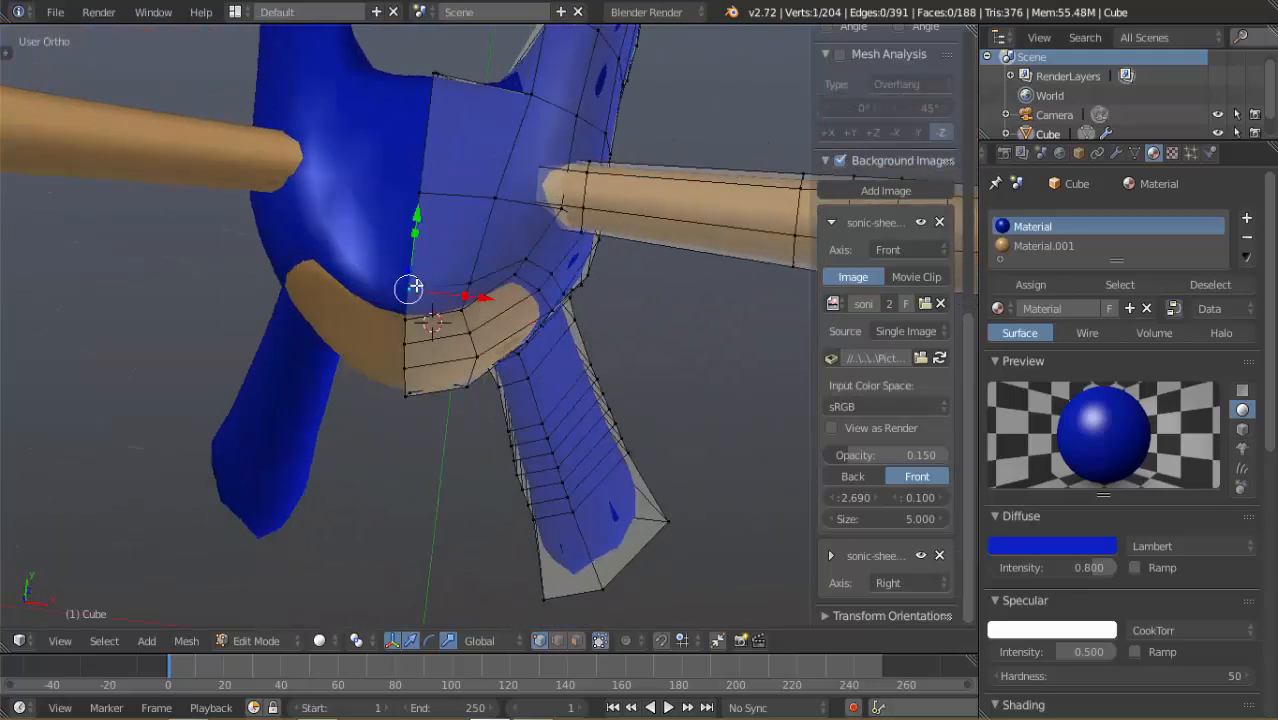
{"action": "middle_click_drag", "start_coordinate": [451, 314], "coordinate": [466, 322]}
{"action": "key", "text": "KP_7"}
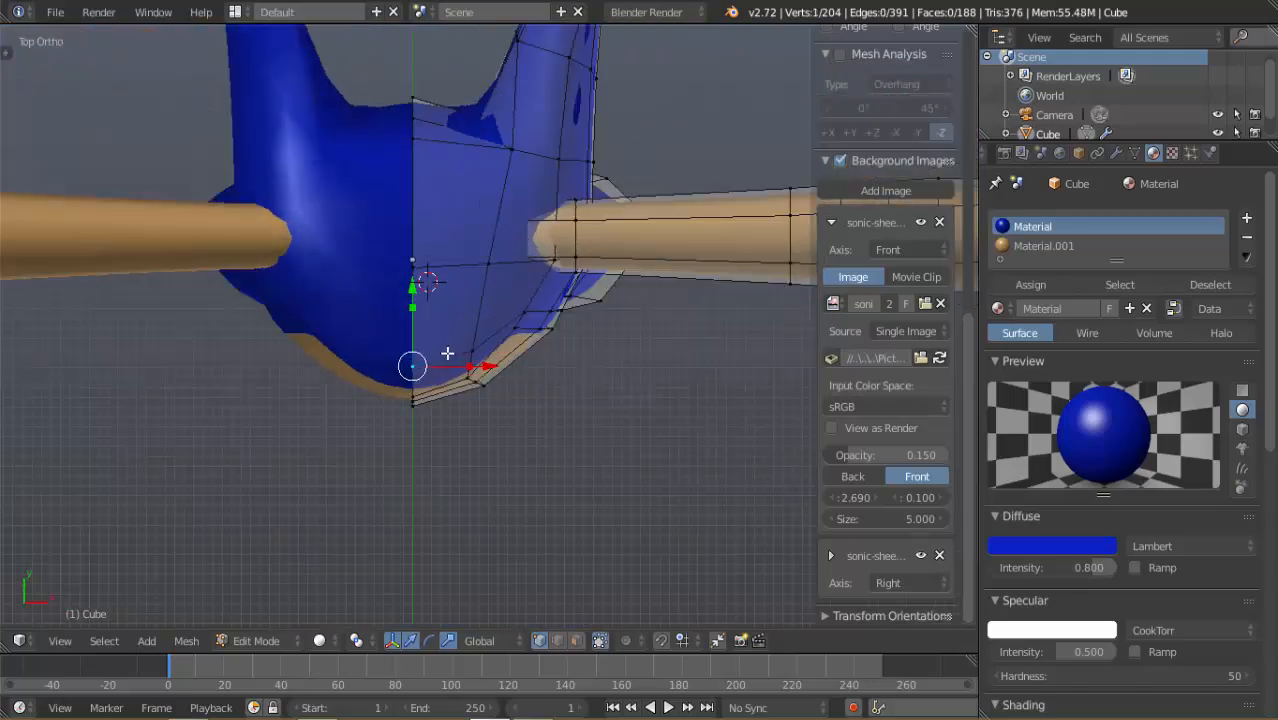
{"action": "key", "text": "g"}
{"action": "left_click", "coordinate": [452, 285]}
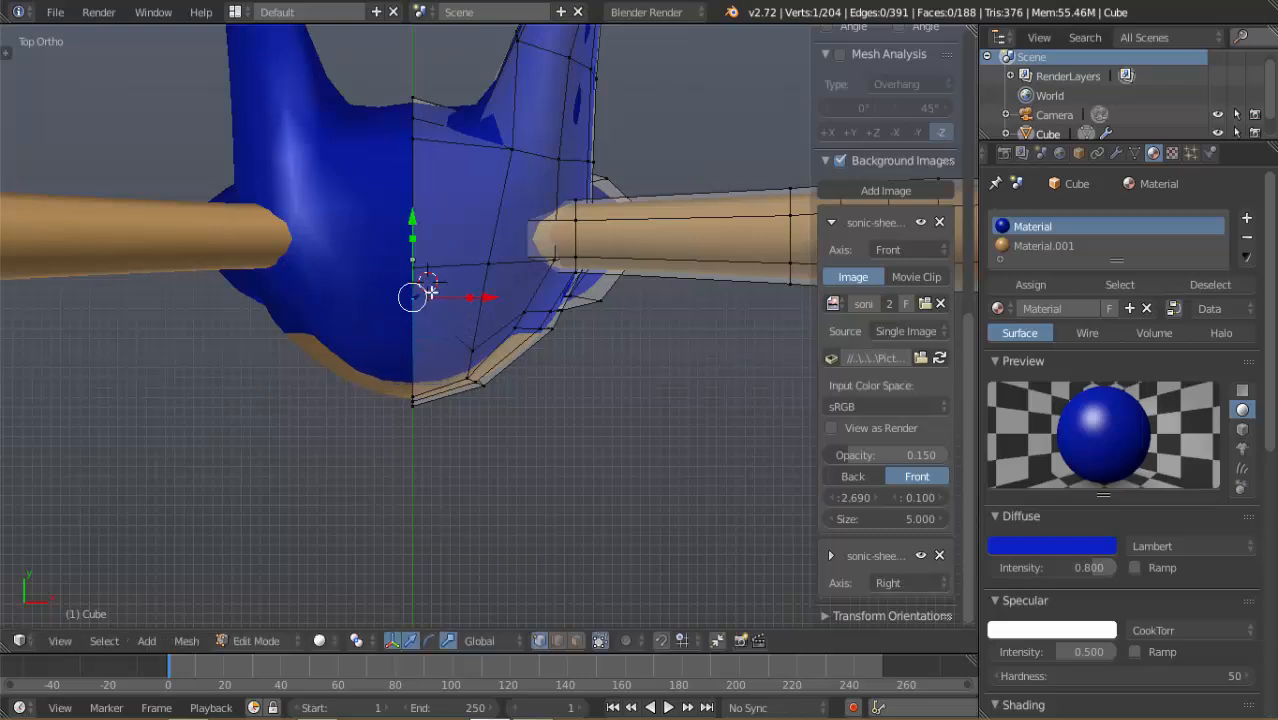
{"action": "key", "text": "g"}
{"action": "left_click", "coordinate": [420, 268]}
{"action": "key", "text": "g"}
{"action": "left_click", "coordinate": [446, 259]}
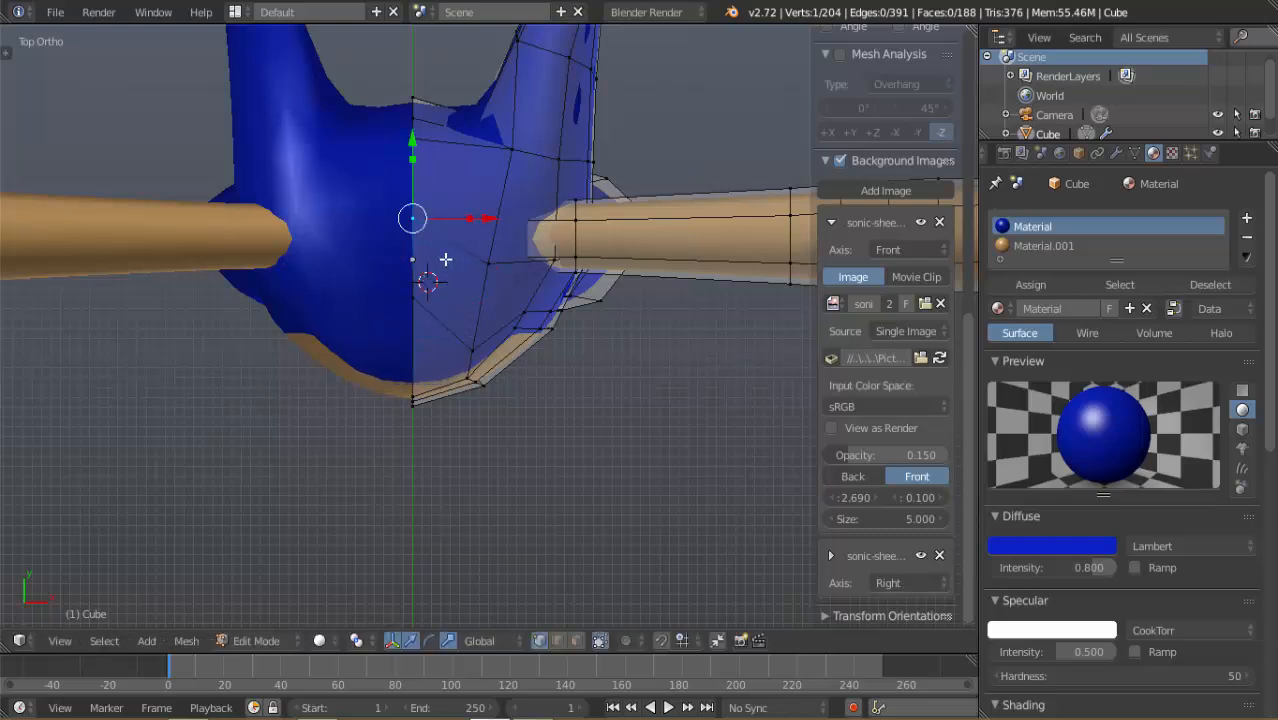
Shift the vertices beside the centre line and the front blue centre vertex further back in top view
{"action": "right_click", "coordinate": [479, 277]}
{"action": "key", "text": "g"}
{"action": "left_click", "coordinate": [486, 238]}
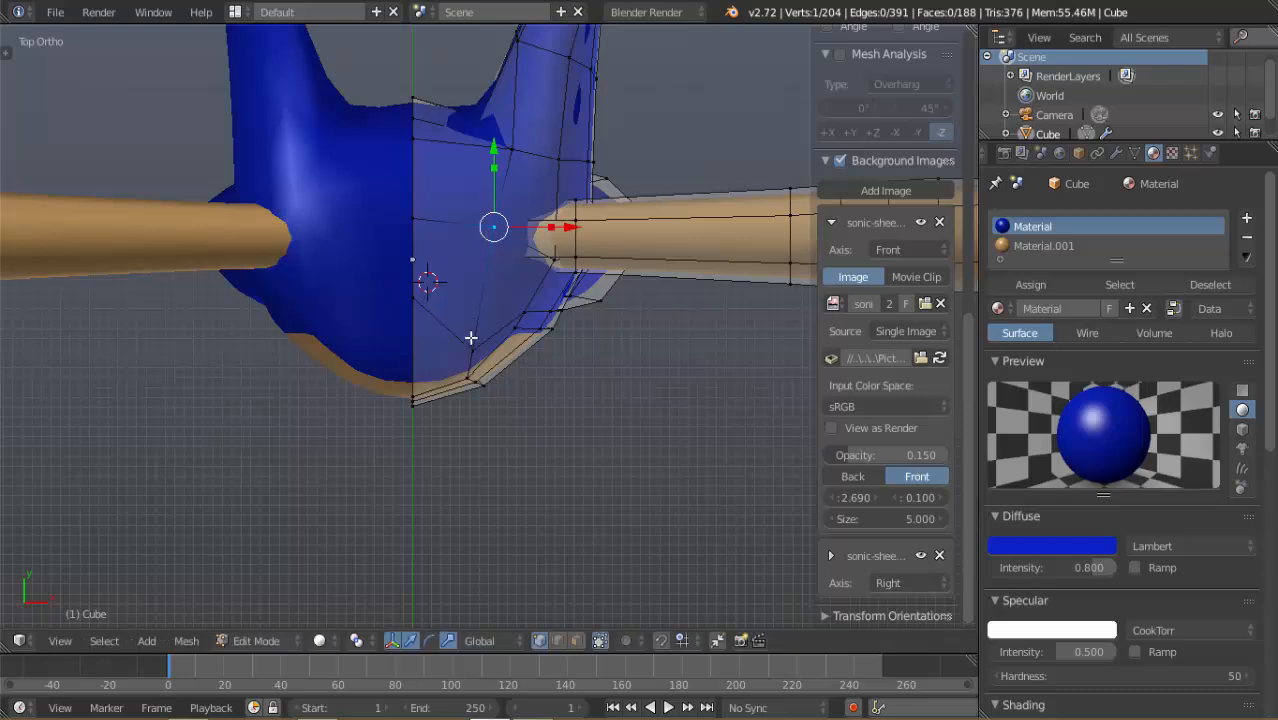
{"action": "right_click", "coordinate": [470, 337]}
{"action": "key", "text": "g"}
{"action": "left_click", "coordinate": [413, 270]}
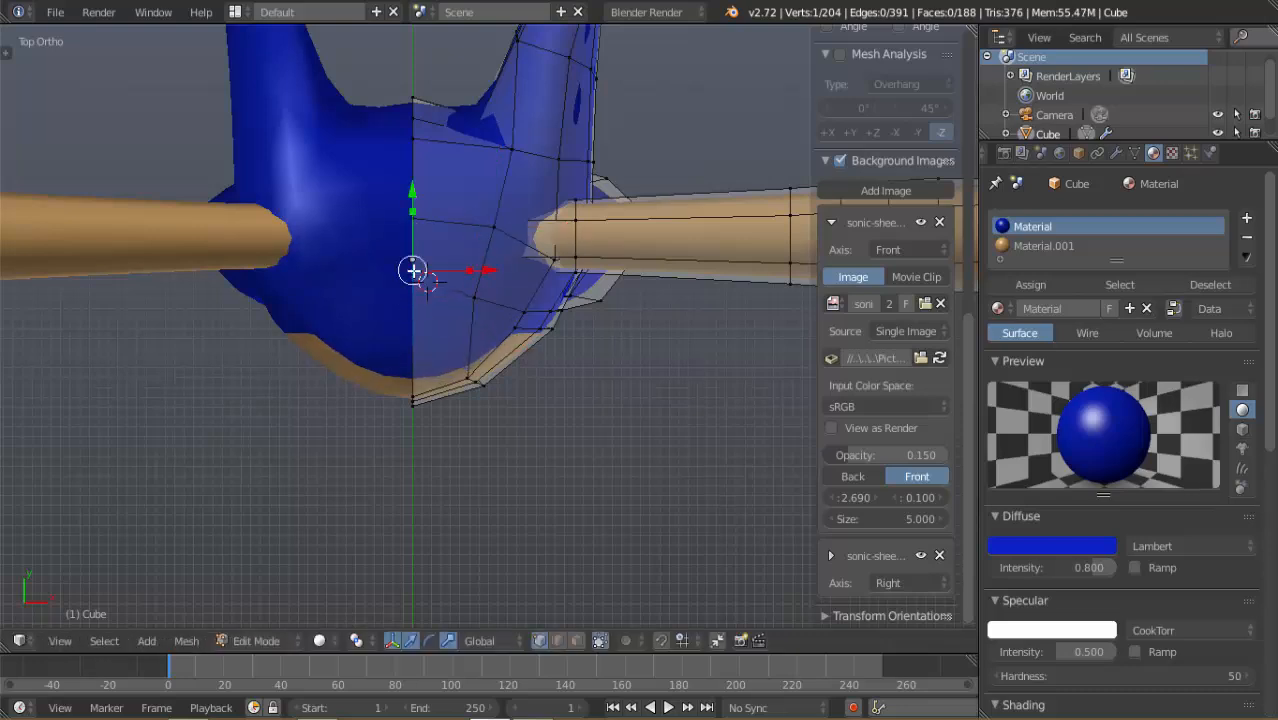
Pull the belly patch's top-edge centre vertex and the vertices beside it backwards in top view
{"action": "right_click", "coordinate": [419, 386]}
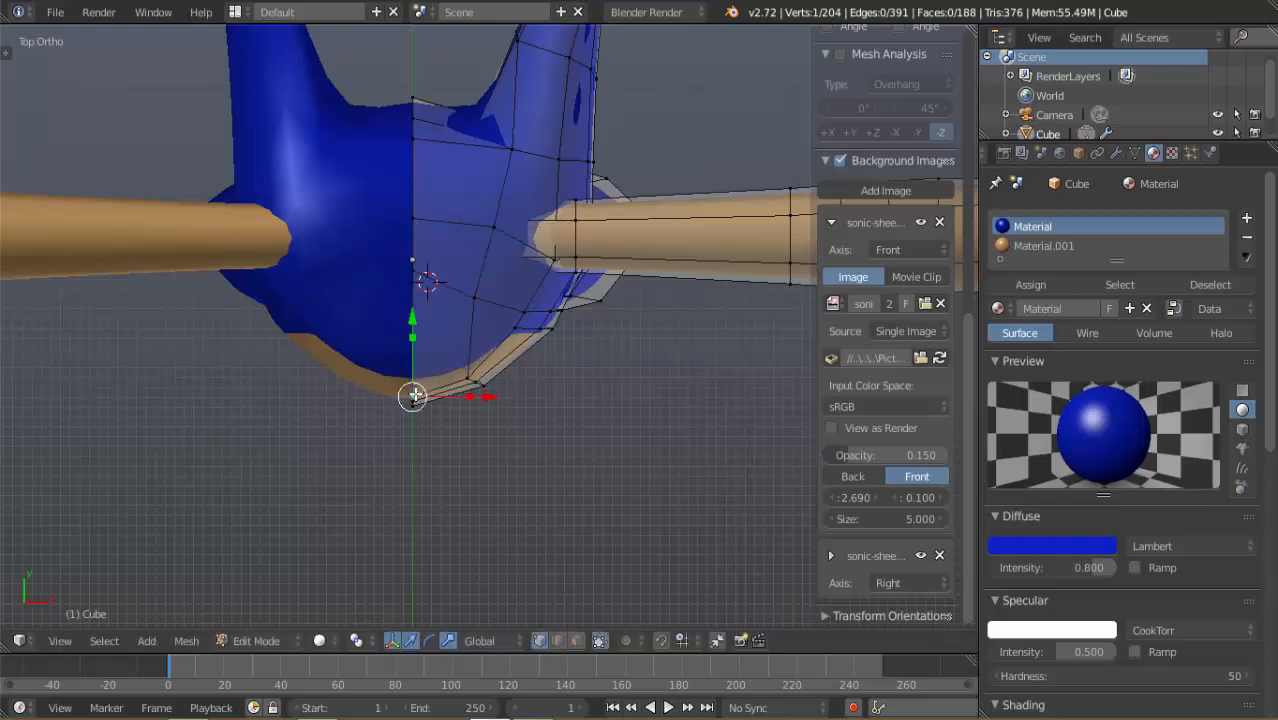
{"action": "middle_click_drag", "start_coordinate": [416, 392], "coordinate": [400, 323]}
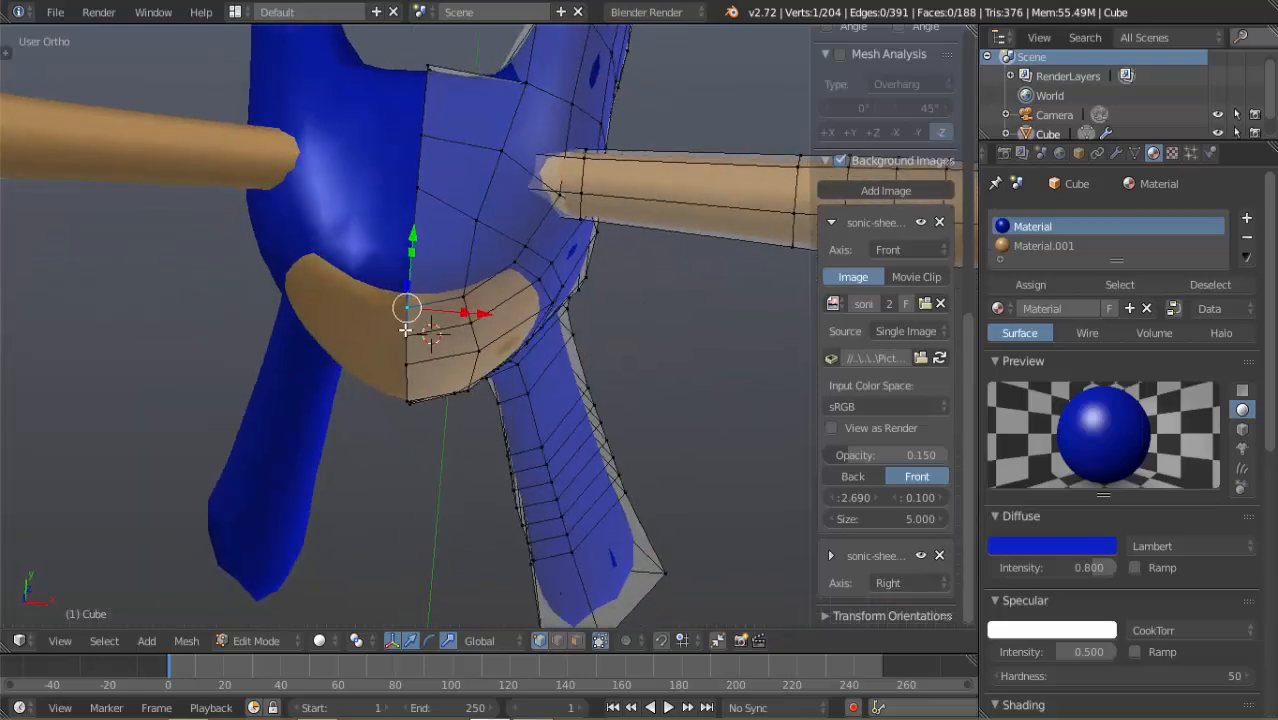
{"action": "key", "text": "KP_7"}
{"action": "key", "text": "g"}
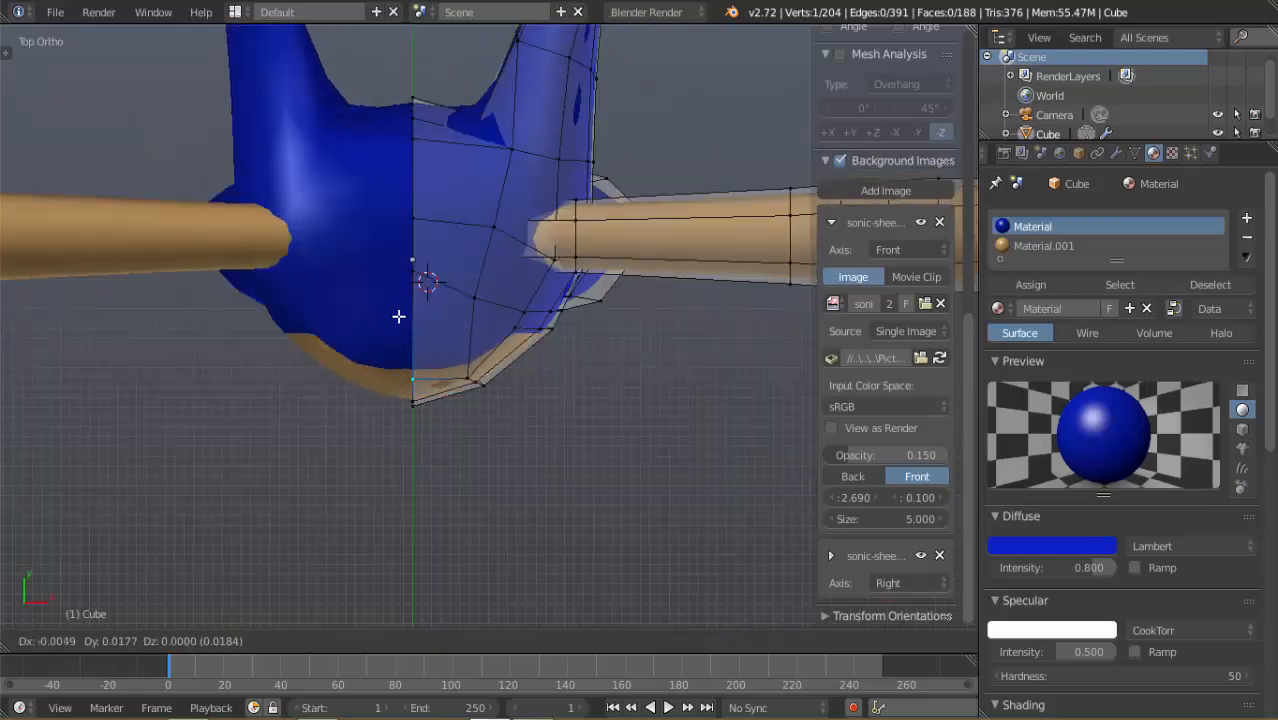
{"action": "left_click", "coordinate": [412, 272]}
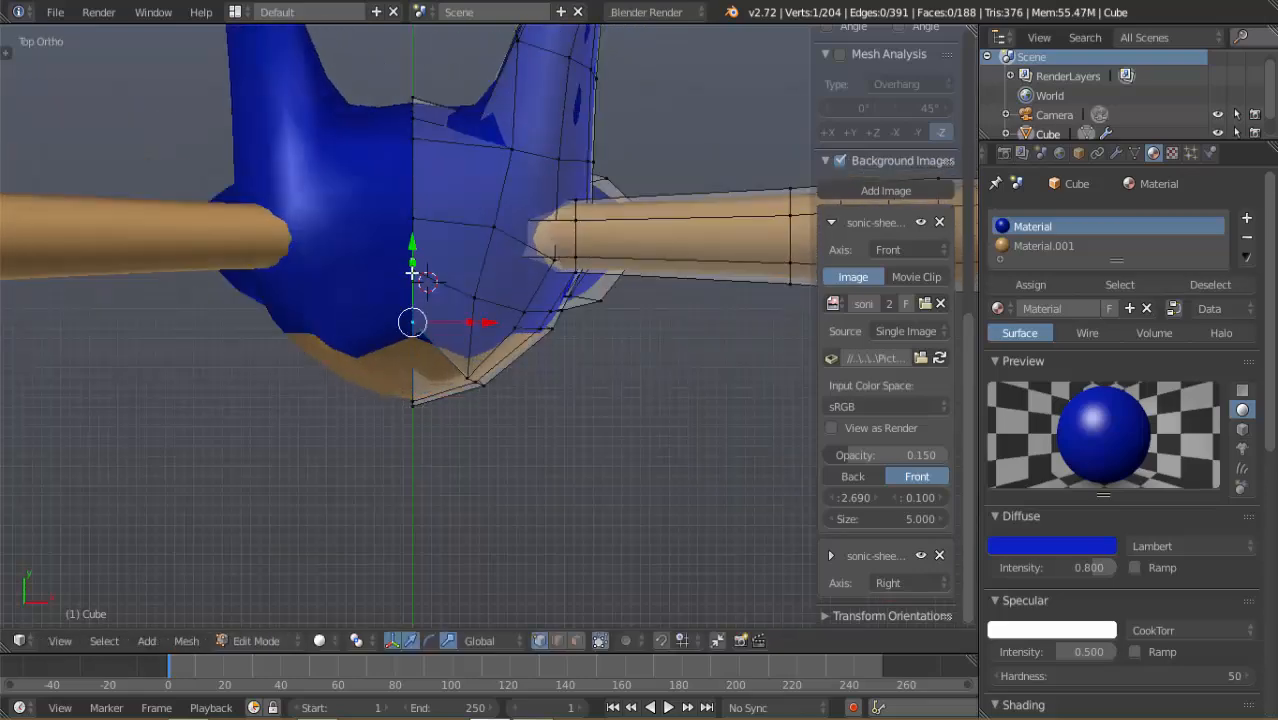
{"action": "right_click", "coordinate": [467, 362]}
{"action": "key", "text": "g"}
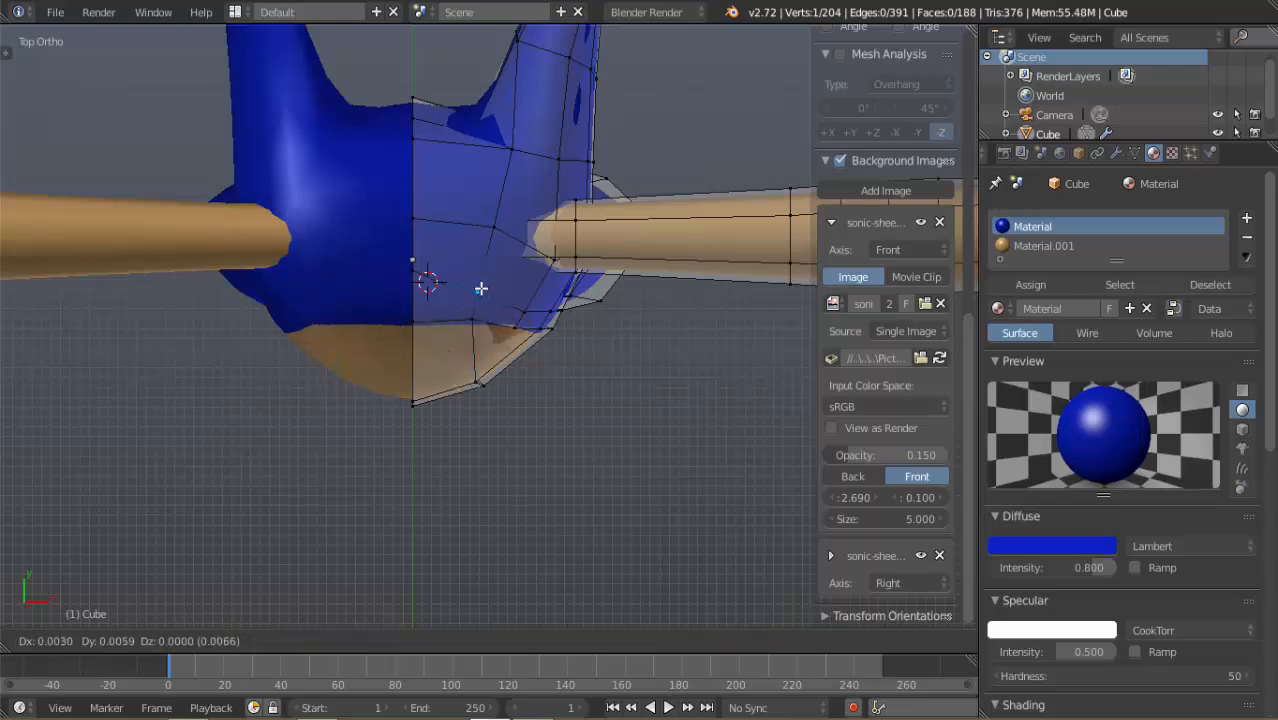
{"action": "left_click", "coordinate": [484, 279]}
Move the outer vertices at the belly patch's upper corner backwards to follow the reshaped top edge
{"action": "right_click", "coordinate": [521, 306]}
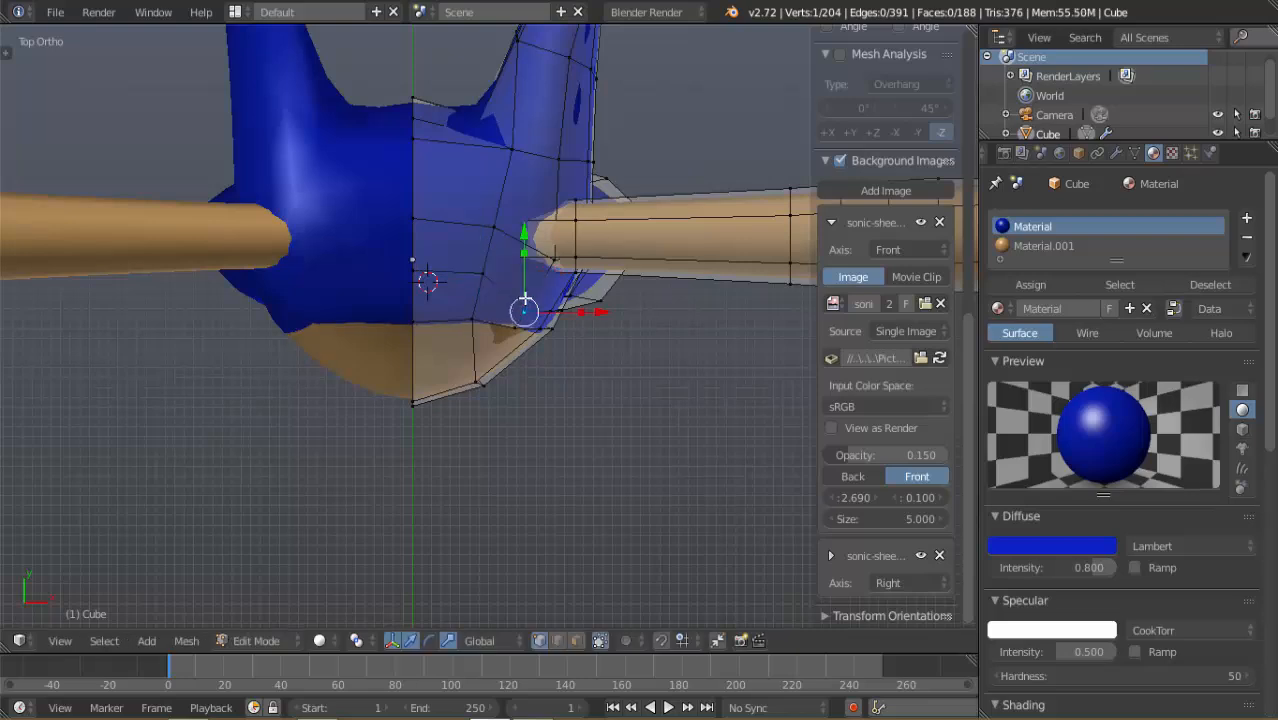
{"action": "key", "text": "g"}
{"action": "left_click", "coordinate": [533, 284]}
{"action": "key", "text": "g"}
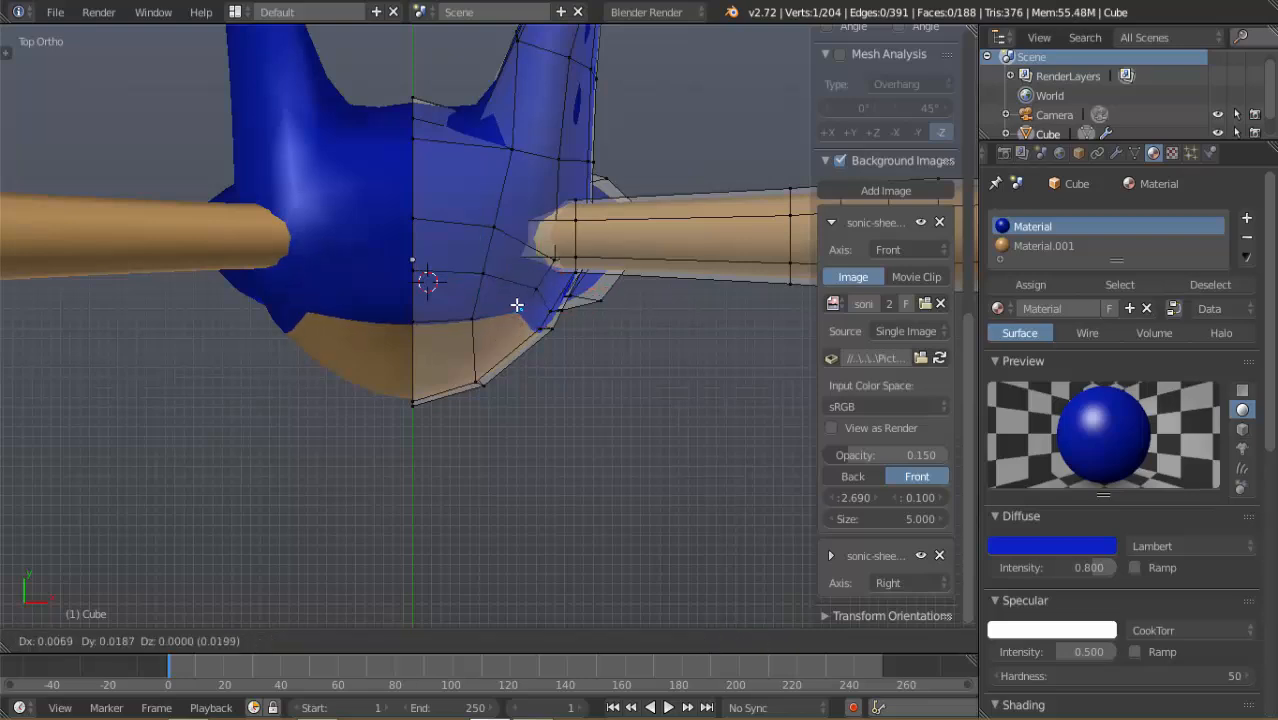
{"action": "left_click", "coordinate": [518, 304]}
Fine-tune the centre, middle and corner vertices of the belly patch's top edge into an even curve in top view
{"action": "right_click", "coordinate": [479, 314]}
{"action": "key", "text": "g"}
{"action": "left_click", "coordinate": [471, 296]}
{"action": "right_click", "coordinate": [424, 312]}
{"action": "key", "text": "g"}
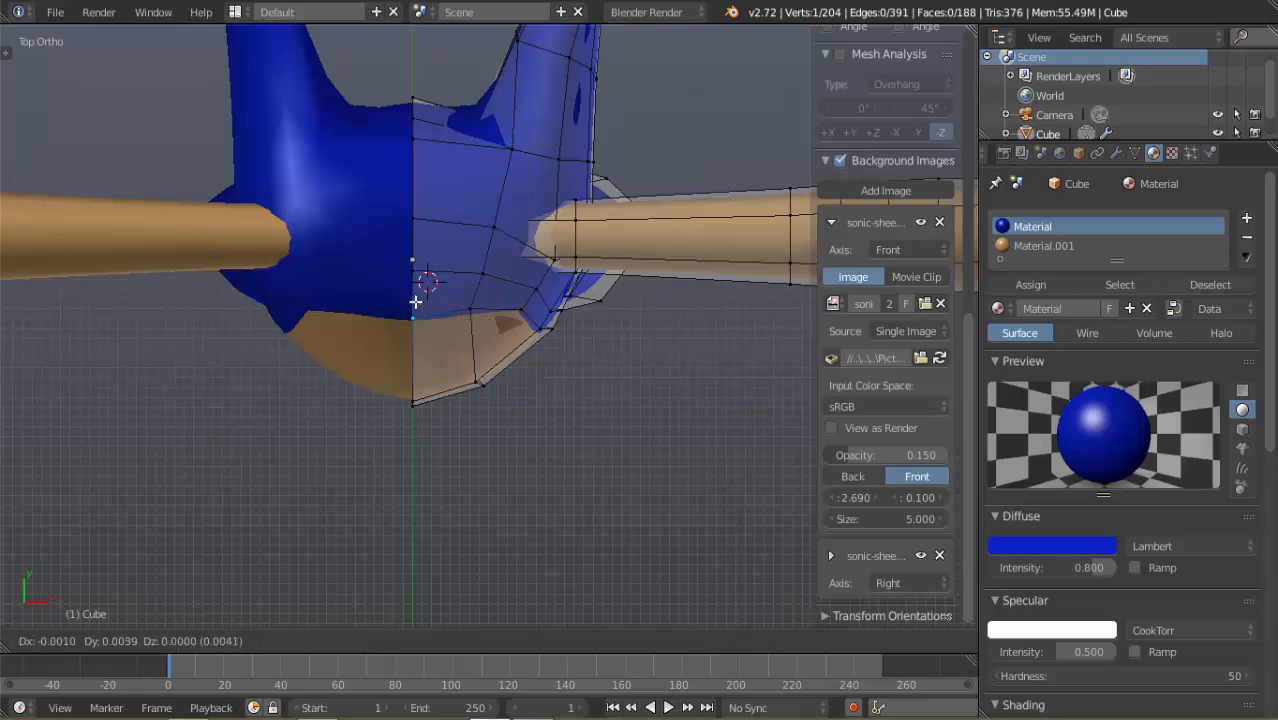
{"action": "left_click", "coordinate": [416, 288]}
{"action": "right_click", "coordinate": [522, 308]}
{"action": "key", "text": "g"}
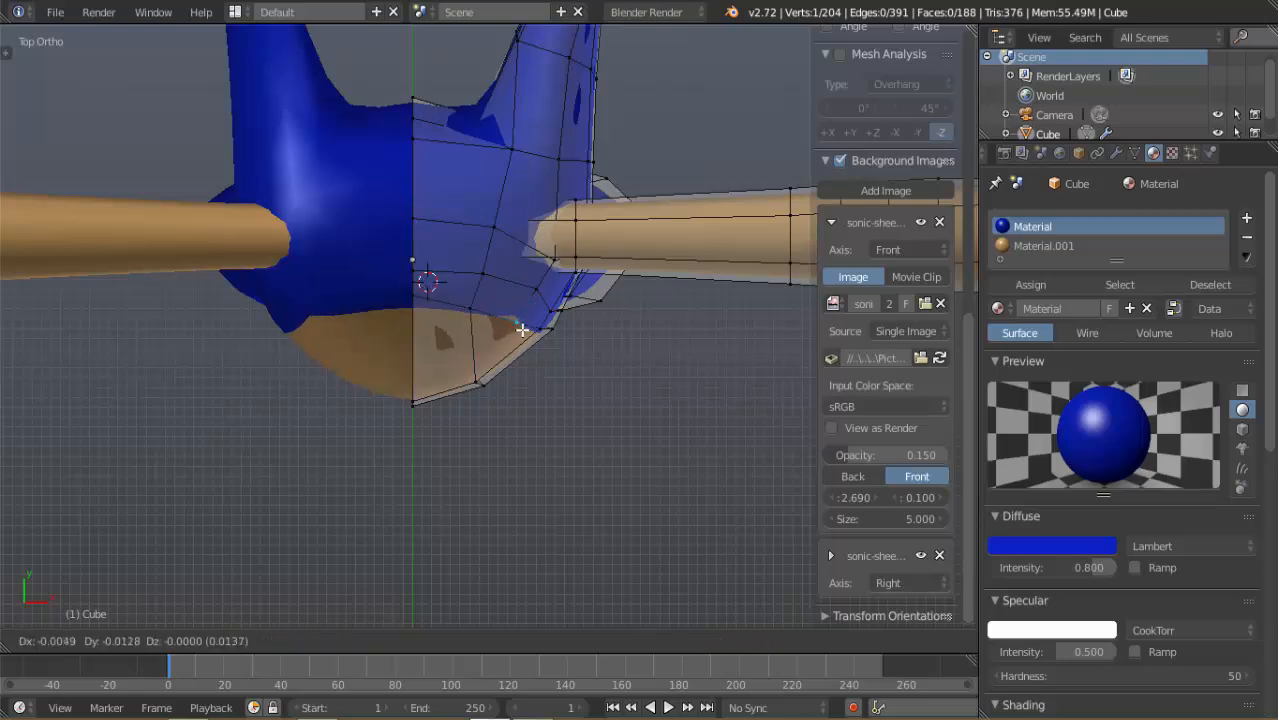
{"action": "left_click", "coordinate": [521, 331]}
Reposition the vertices along the belly patch's upper rim from an angled view to smooth the outline
{"action": "middle_click_drag", "start_coordinate": [521, 331], "coordinate": [554, 248]}
{"action": "right_click", "coordinate": [543, 222]}
{"action": "key", "text": "g"}
{"action": "left_click", "coordinate": [524, 258]}
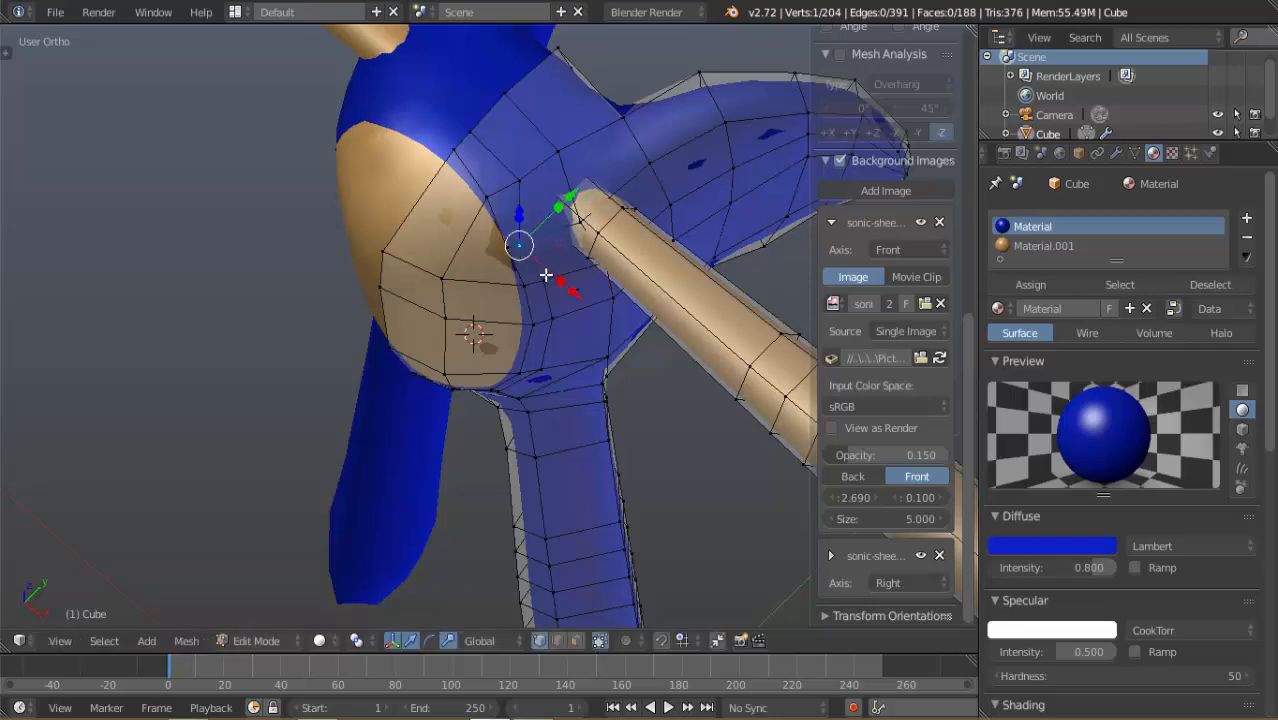
{"action": "key", "text": "g"}
{"action": "left_click", "coordinate": [540, 278]}
{"action": "key", "text": "g"}
{"action": "left_click", "coordinate": [507, 204]}
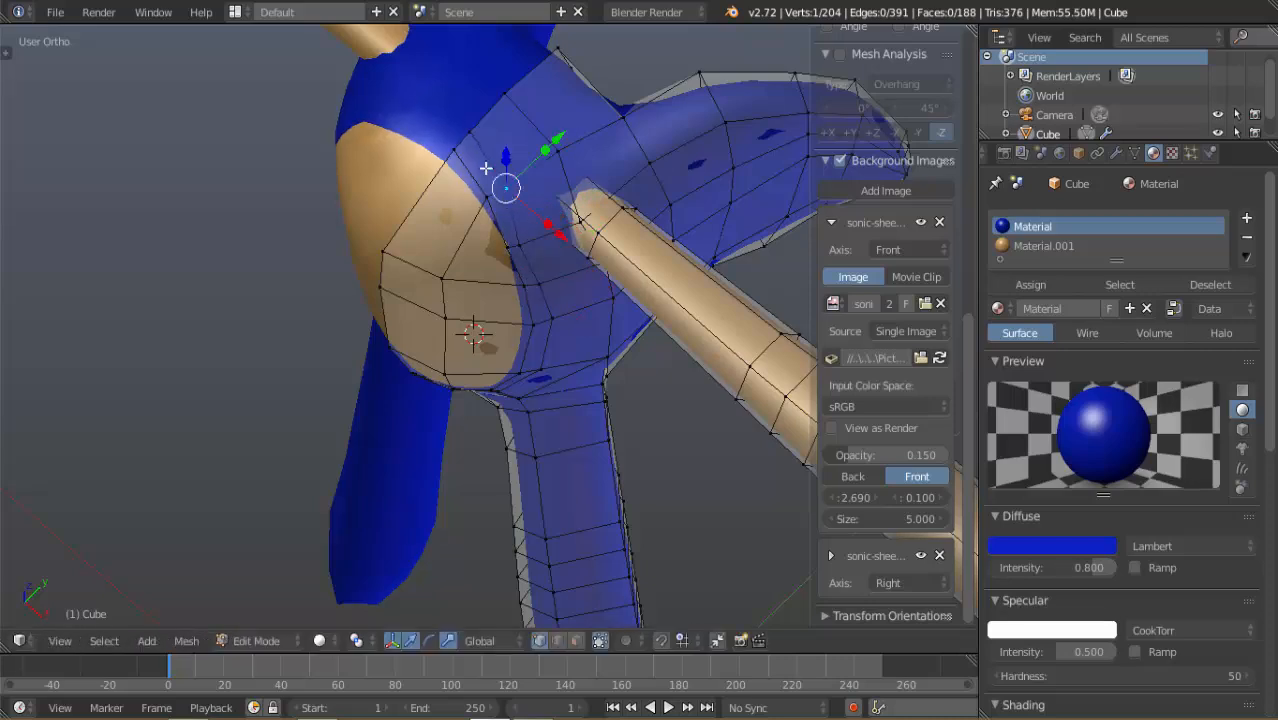
{"action": "key", "text": "g"}
{"action": "left_click", "coordinate": [467, 151]}
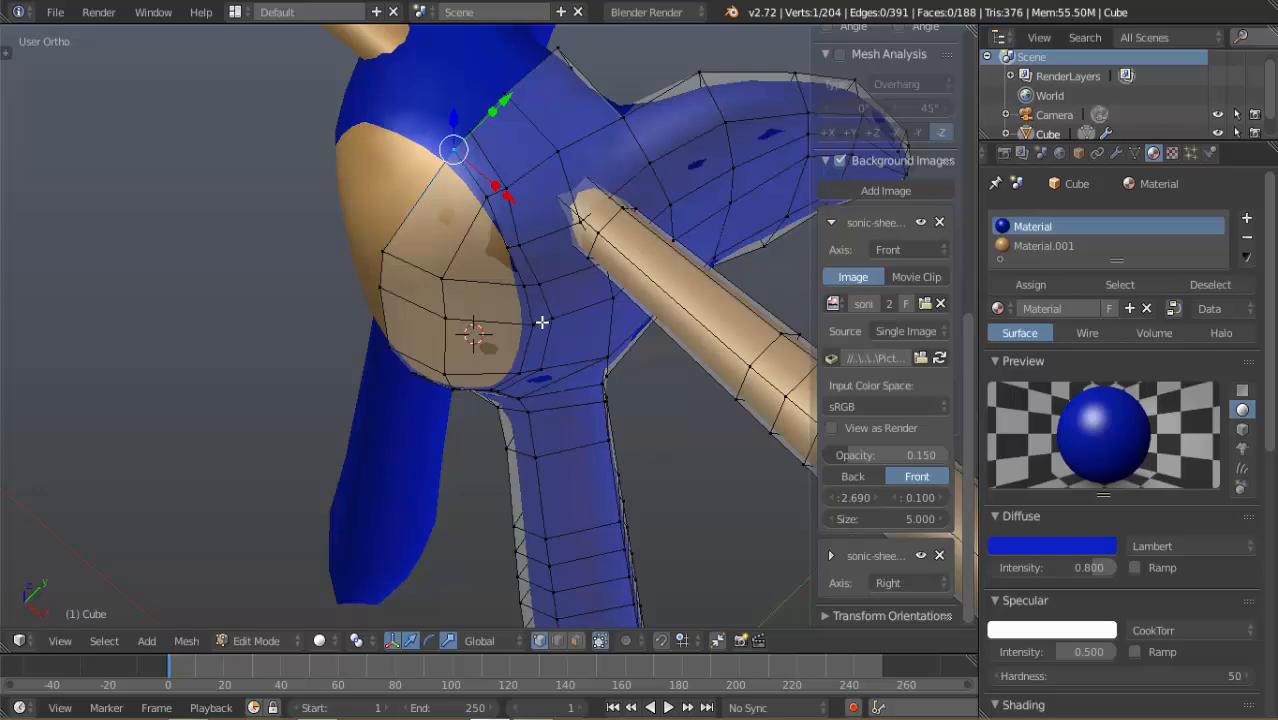
Move the short edge at the belly patch's upper outer side to round off the patch's contour
{"action": "right_click", "coordinate": [543, 321]}
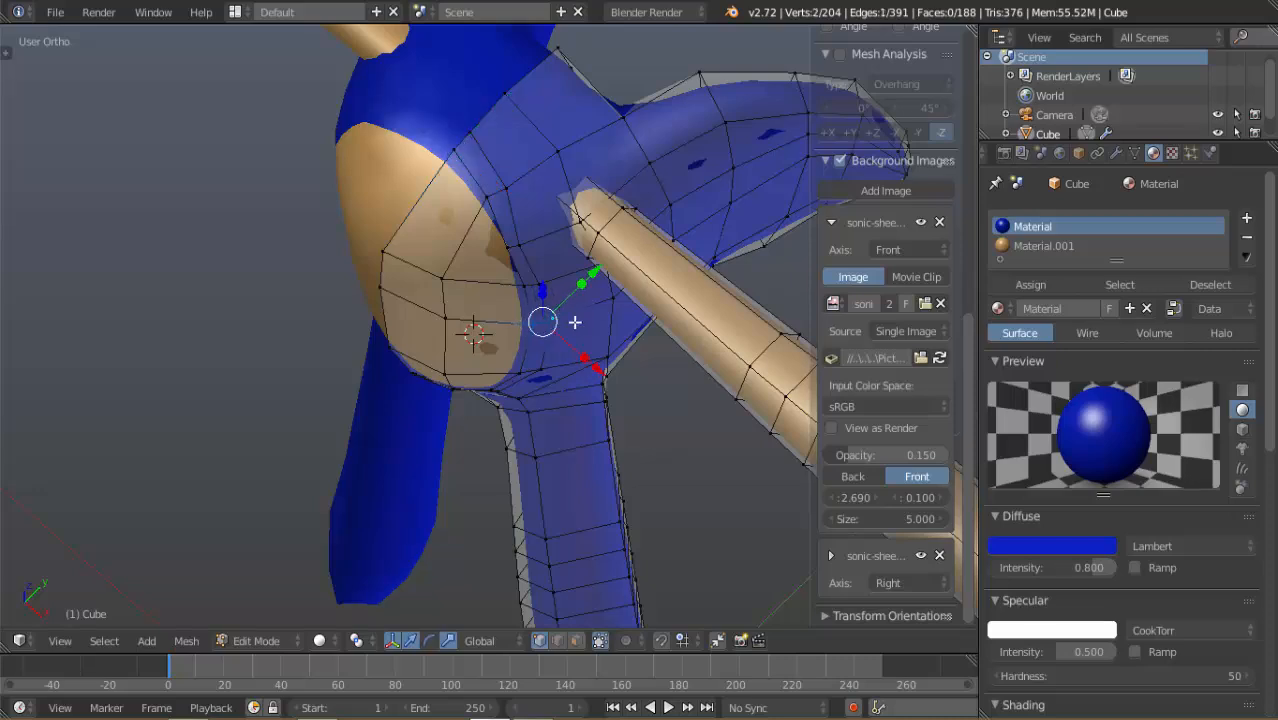
{"action": "key", "text": "g"}
{"action": "left_click", "coordinate": [534, 286]}
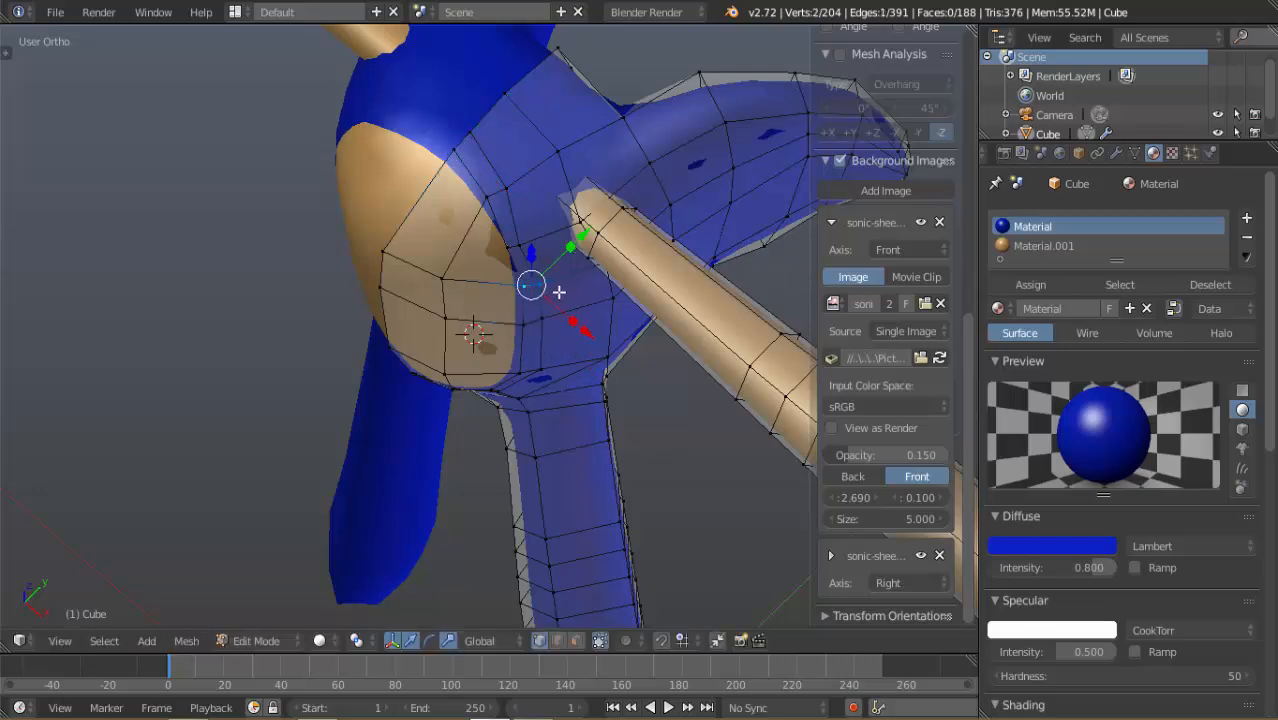
{"action": "key", "text": "g"}
{"action": "left_click", "coordinate": [551, 292]}
{"action": "key", "text": "g"}
{"action": "left_click", "coordinate": [556, 292]}
Examine the reshaped body, belly patch and legs against the side and front reference images
{"action": "middle_click_drag", "start_coordinate": [556, 292], "coordinate": [530, 255]}
{"action": "key", "text": "KP_3"}
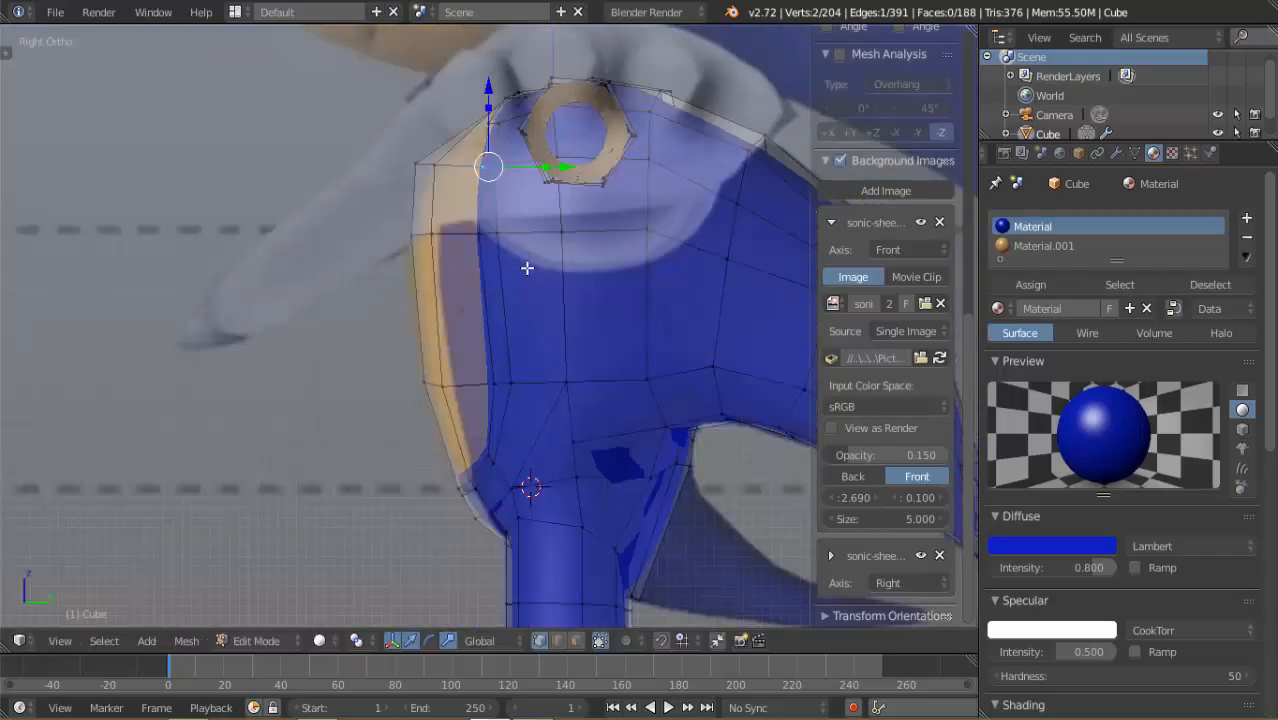
{"action": "mouse_move", "coordinate": [524, 315]}
{"action": "middle_mouse_down"}
{"action": "mouse_move", "coordinate": [719, 322]}
{"action": "mouse_move", "coordinate": [394, 305]}
{"action": "mouse_move", "coordinate": [322, 317]}
{"action": "mouse_move", "coordinate": [345, 302]}
{"action": "mouse_move", "coordinate": [578, 292]}
{"action": "mouse_move", "coordinate": [688, 308]}
{"action": "mouse_move", "coordinate": [719, 348]}
{"action": "mouse_move", "coordinate": [514, 399]}
{"action": "mouse_move", "coordinate": [472, 300]}
{"action": "mouse_move", "coordinate": [470, 383]}
{"action": "mouse_move", "coordinate": [414, 281]}
{"action": "mouse_move", "coordinate": [686, 298]}
{"action": "mouse_move", "coordinate": [536, 328]}
{"action": "middle_mouse_up"}
{"action": "key", "text": "Tab"}
{"action": "key", "text": "Tab"}
{"action": "key", "text": "KP_3"}
{"action": "scroll", "coordinate": [430, 290], "scroll_direction": "down", "scroll_amount": 5}
{"action": "scroll", "coordinate": [536, 328], "scroll_direction": "down", "scroll_amount": 3}
{"action": "key", "text": "KP_1"}
{"action": "scroll", "coordinate": [534, 329], "scroll_direction": "up", "scroll_amount": 6}
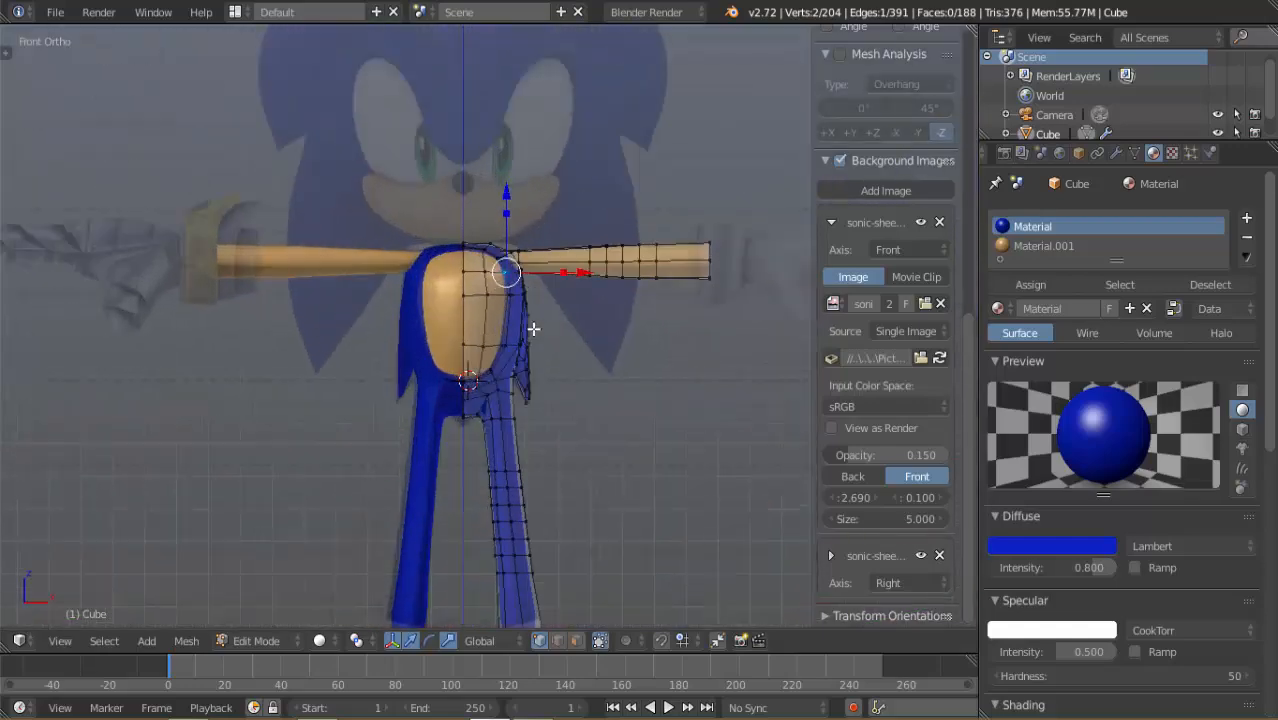
{"action": "middle_click_drag", "start_coordinate": [546, 308], "coordinate": [571, 206], "text": "shift"}
{"action": "scroll", "coordinate": [583, 309], "scroll_direction": "up", "scroll_amount": 2}
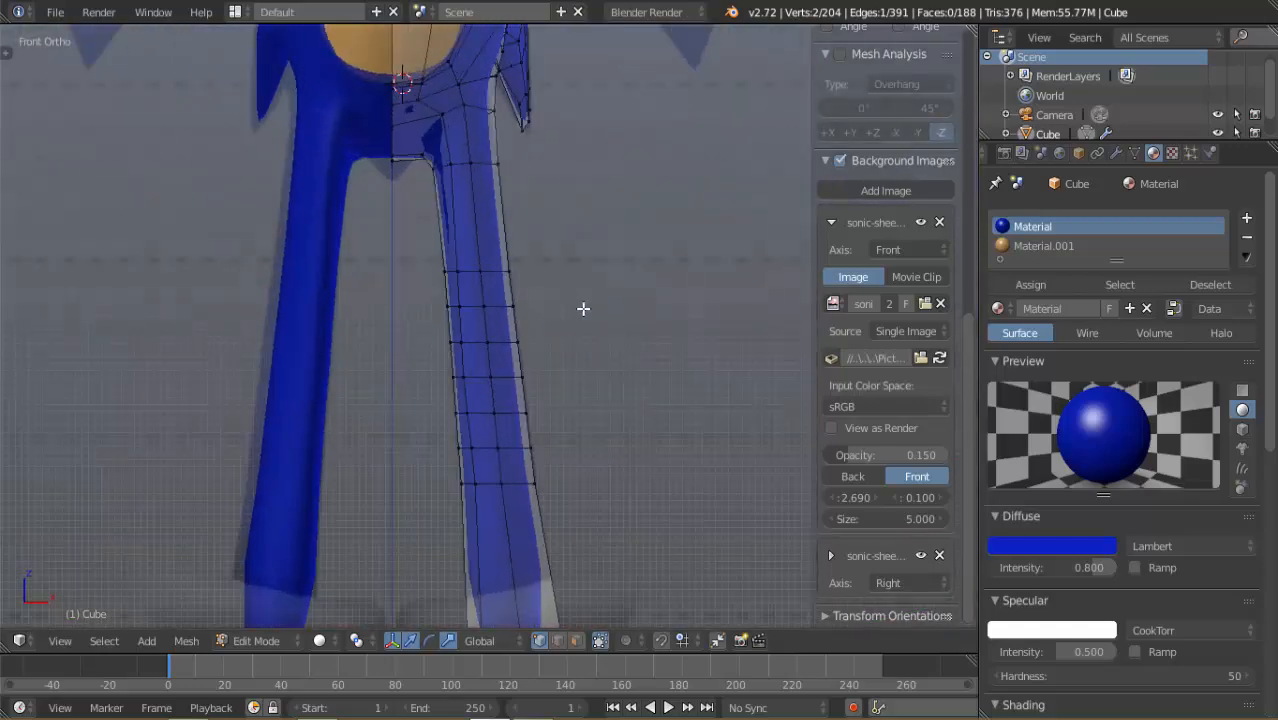
{"action": "middle_click_drag", "start_coordinate": [600, 347], "coordinate": [591, 195], "text": "shift"}
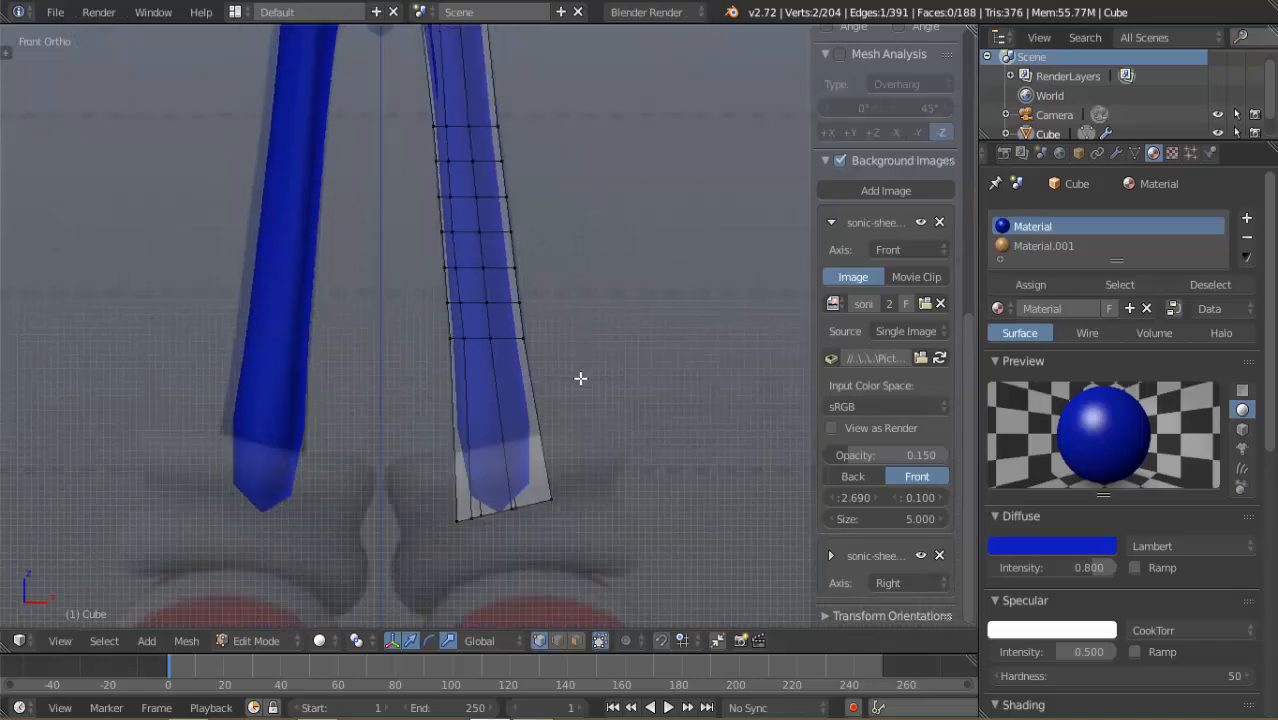
{"action": "middle_click_drag", "start_coordinate": [545, 123], "coordinate": [565, 351], "text": "shift"}
{"action": "mouse_move", "coordinate": [540, 234]}
{"action": "middle_mouse_down", "text": "shift"}
{"action": "mouse_move", "coordinate": [551, 411]}
{"action": "mouse_move", "coordinate": [556, 277]}
{"action": "mouse_move", "coordinate": [345, 320]}
{"action": "mouse_move", "coordinate": [128, 456]}
{"action": "mouse_move", "coordinate": [156, 302]}
{"action": "mouse_move", "coordinate": [513, 322]}
{"action": "mouse_move", "coordinate": [622, 374]}
{"action": "mouse_move", "coordinate": [642, 424]}
{"action": "middle_mouse_up", "text": "shift"}
{"action": "scroll", "coordinate": [560, 400], "scroll_direction": "down", "scroll_amount": 3}
{"action": "scroll", "coordinate": [561, 400], "scroll_direction": "down", "scroll_amount": 3}
{"action": "key", "text": "KP_1"}
{"action": "scroll", "coordinate": [517, 323], "scroll_direction": "up", "scroll_amount": 2}
{"action": "scroll", "coordinate": [517, 323], "scroll_direction": "up", "scroll_amount": 1}
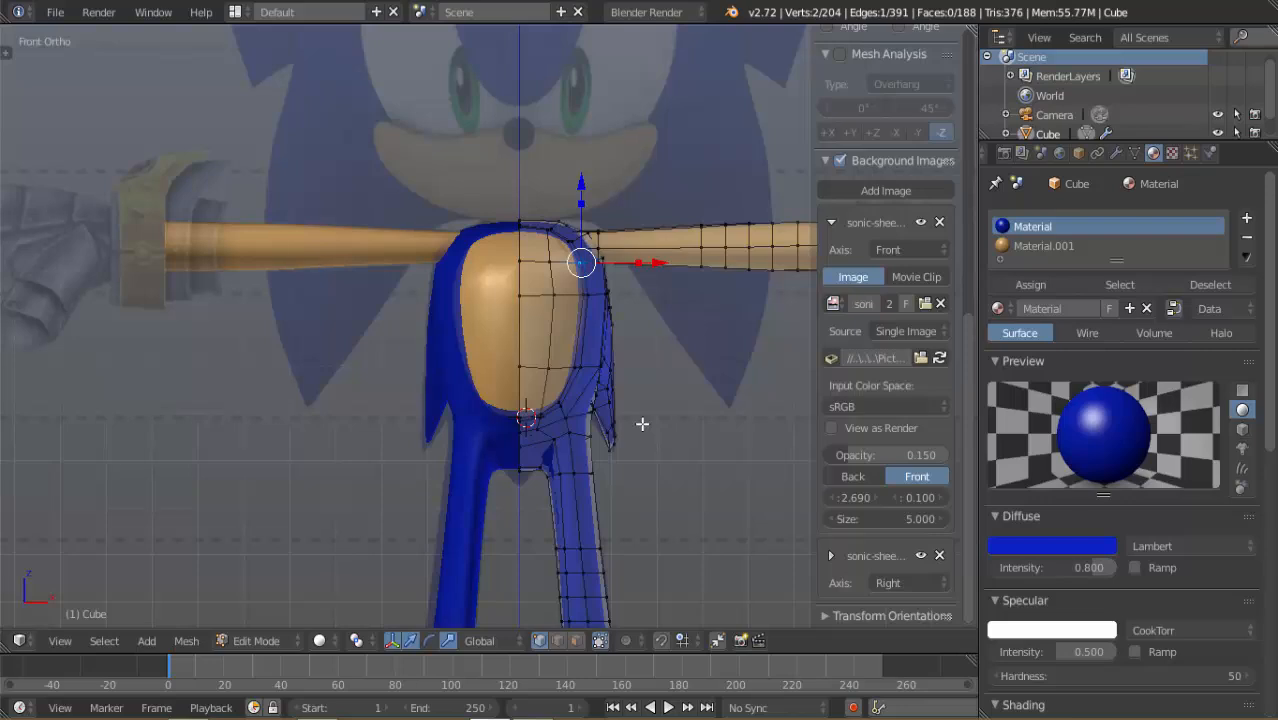